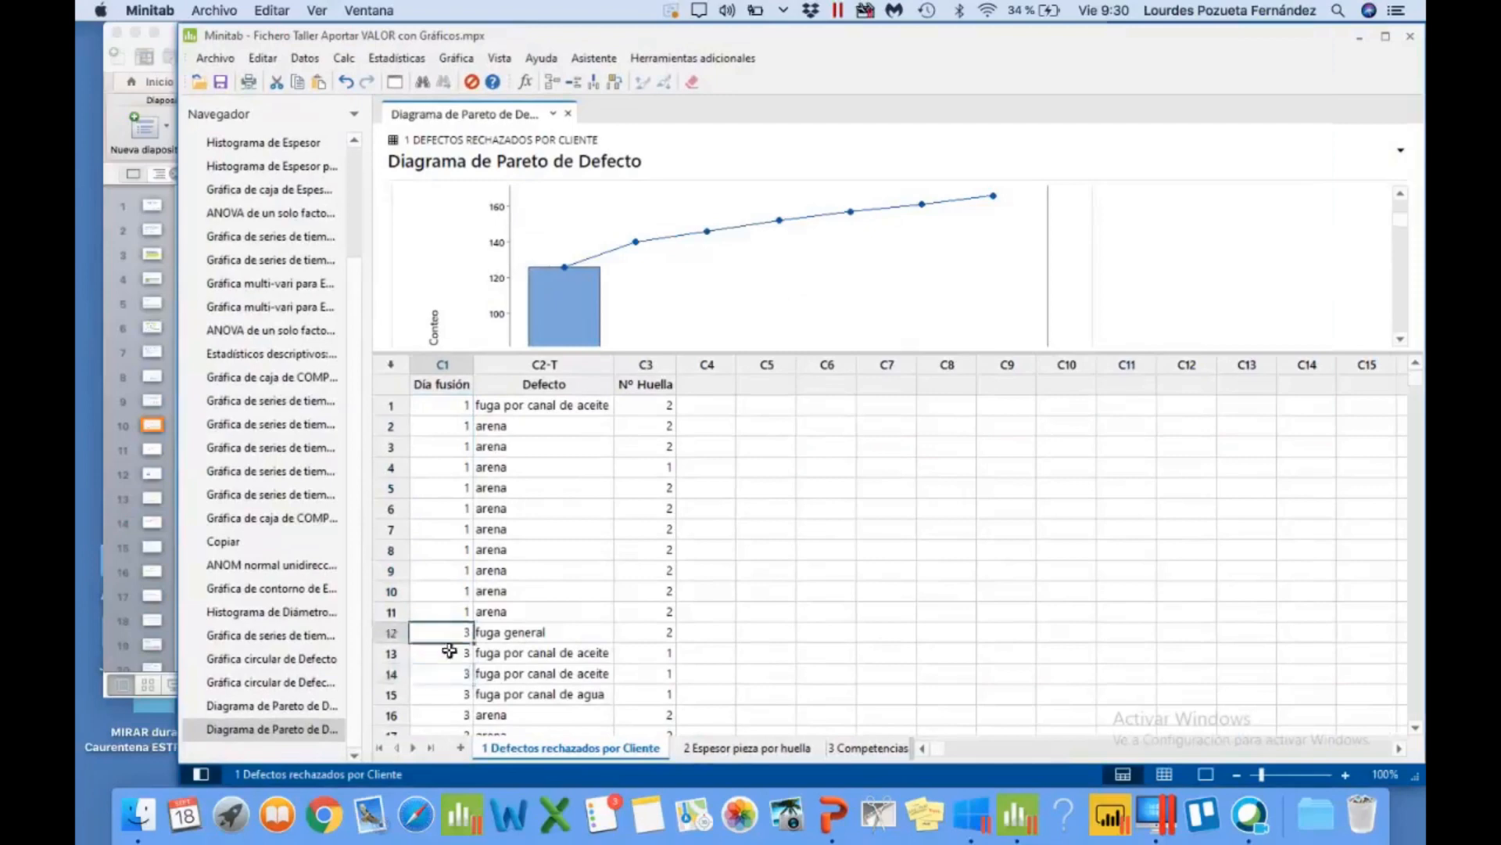
Step: Review the first Día fusión values in the rejected-defects worksheet and the arena bar in the Pareto chart of Defecto
{"action": "left_click", "coordinate": [453, 693]}
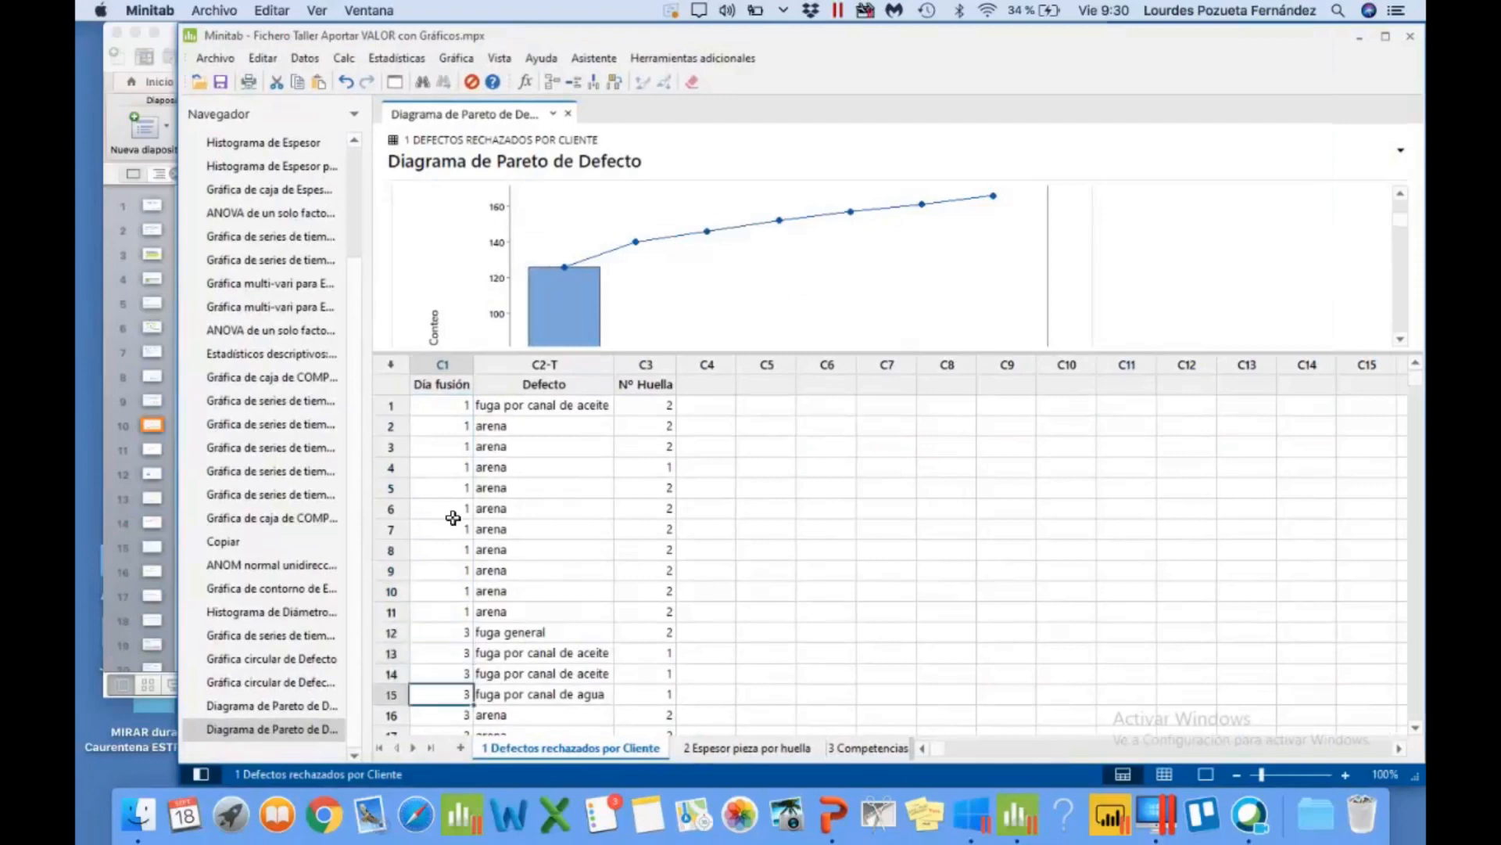
{"action": "left_click", "coordinate": [452, 406]}
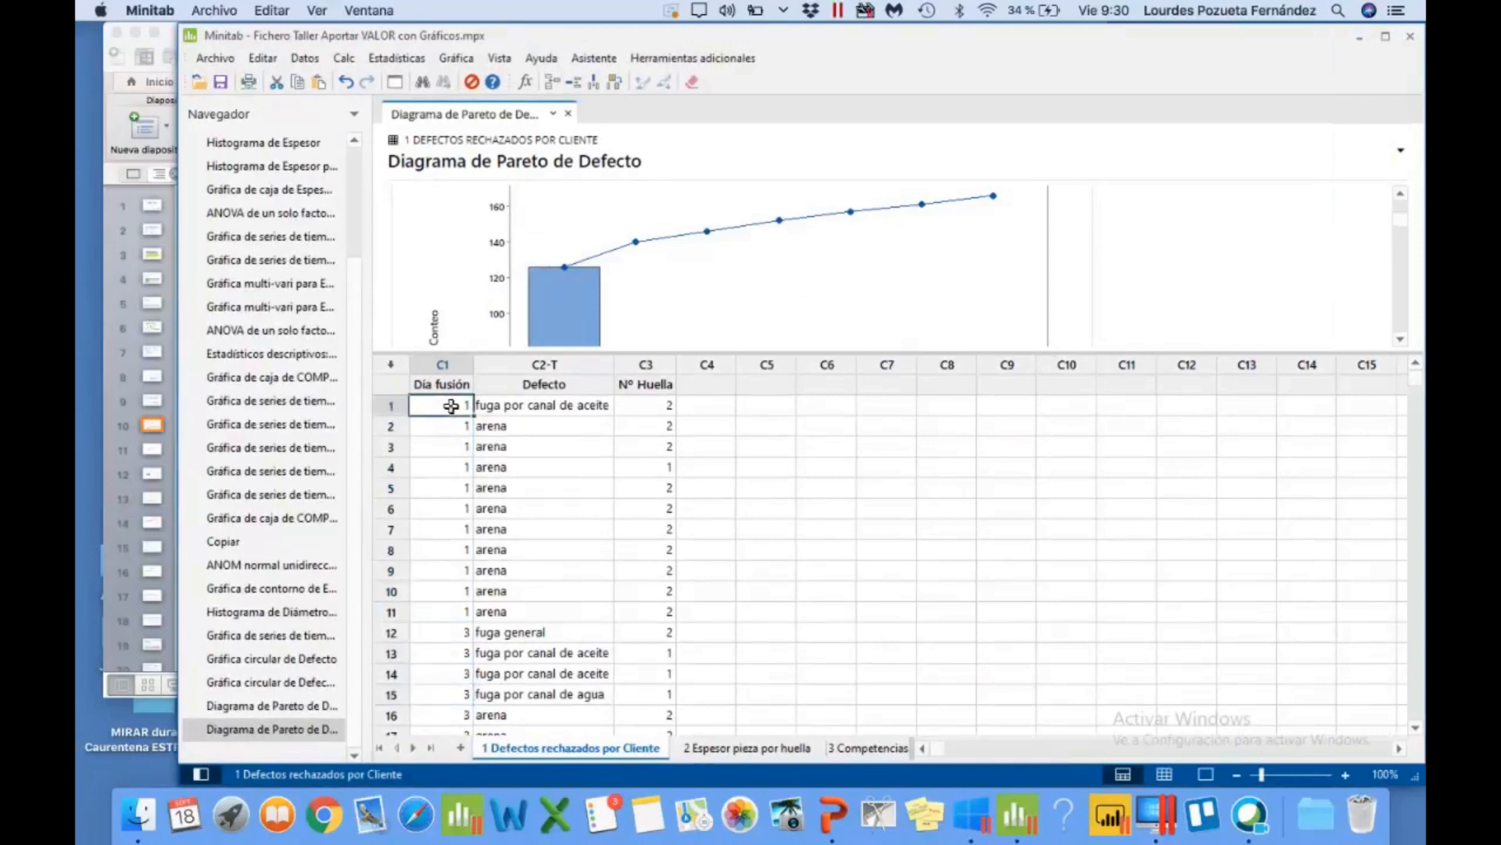
{"action": "left_click_drag", "start_coordinate": [451, 406], "coordinate": [451, 551]}
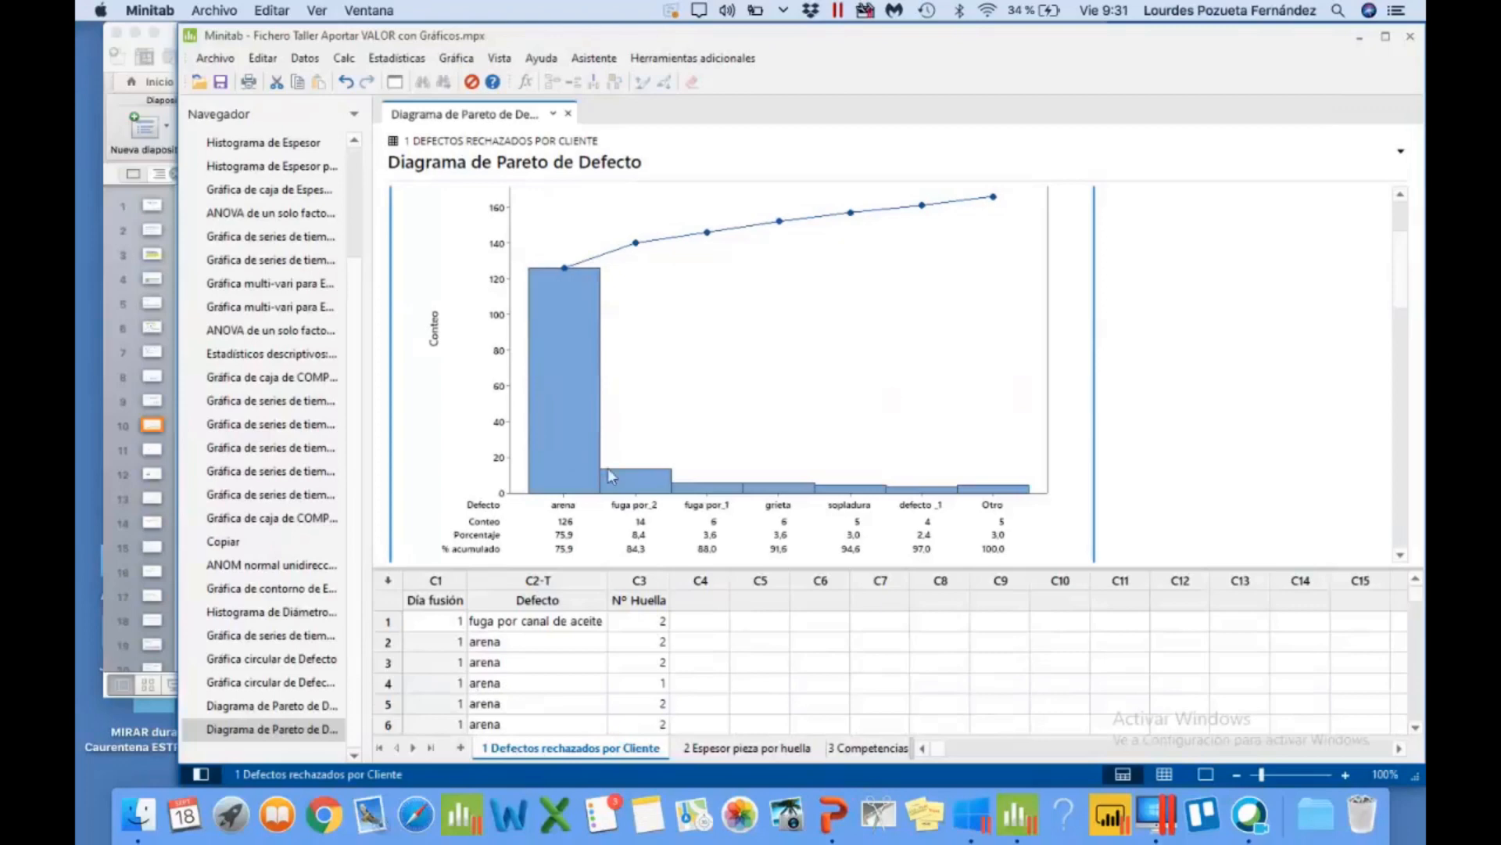
{"action": "mouse_move", "coordinate": [576, 492]}
Step: Switch to PowerPoint to view slide 10 full screen, and return to the Día fusión column in the Minitab worksheet
{"action": "left_click", "coordinate": [134, 551]}
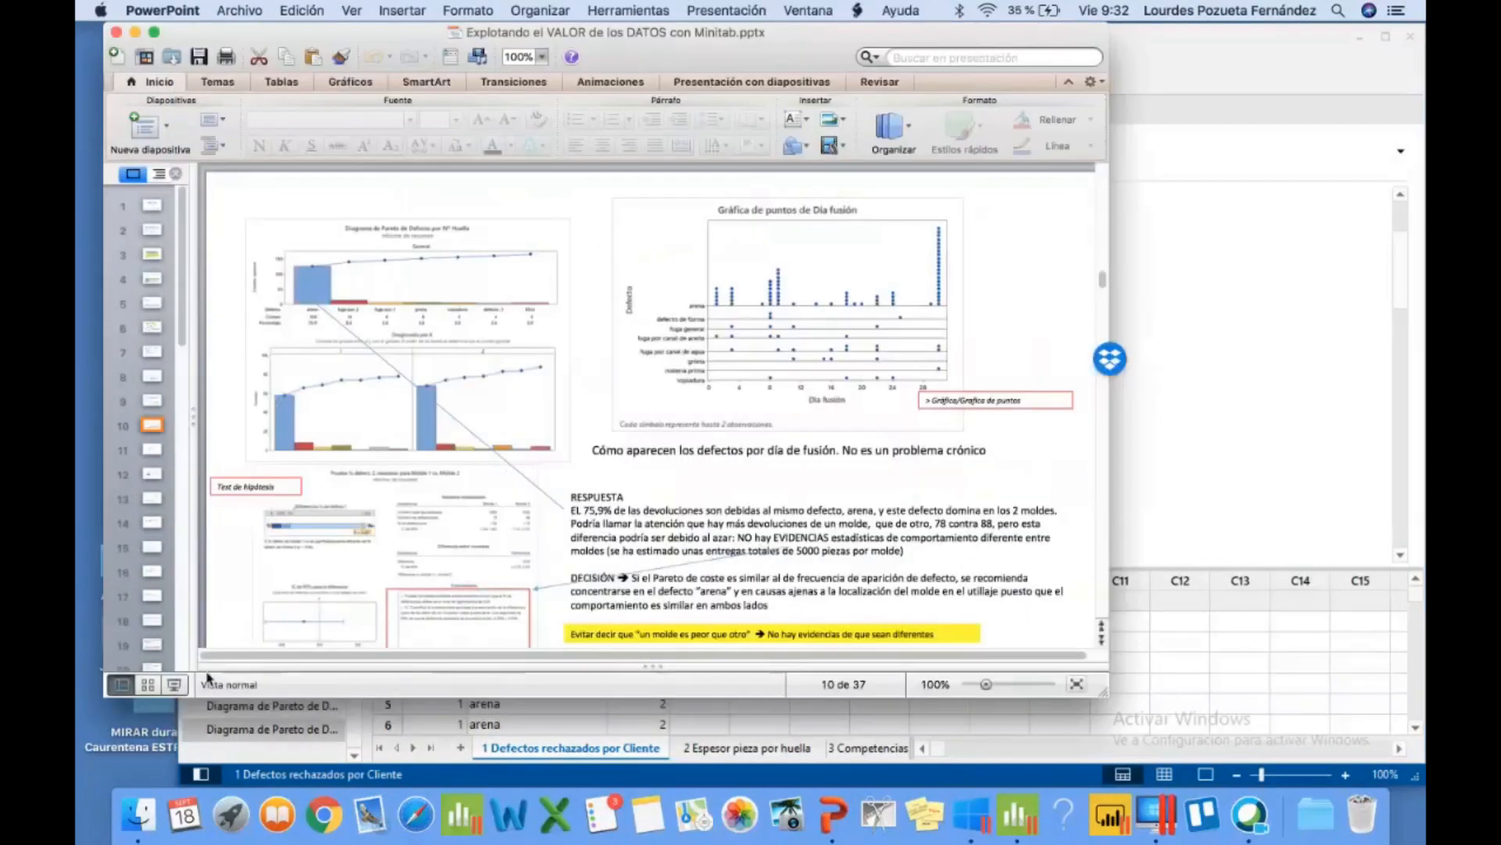
{"action": "left_click", "coordinate": [173, 687]}
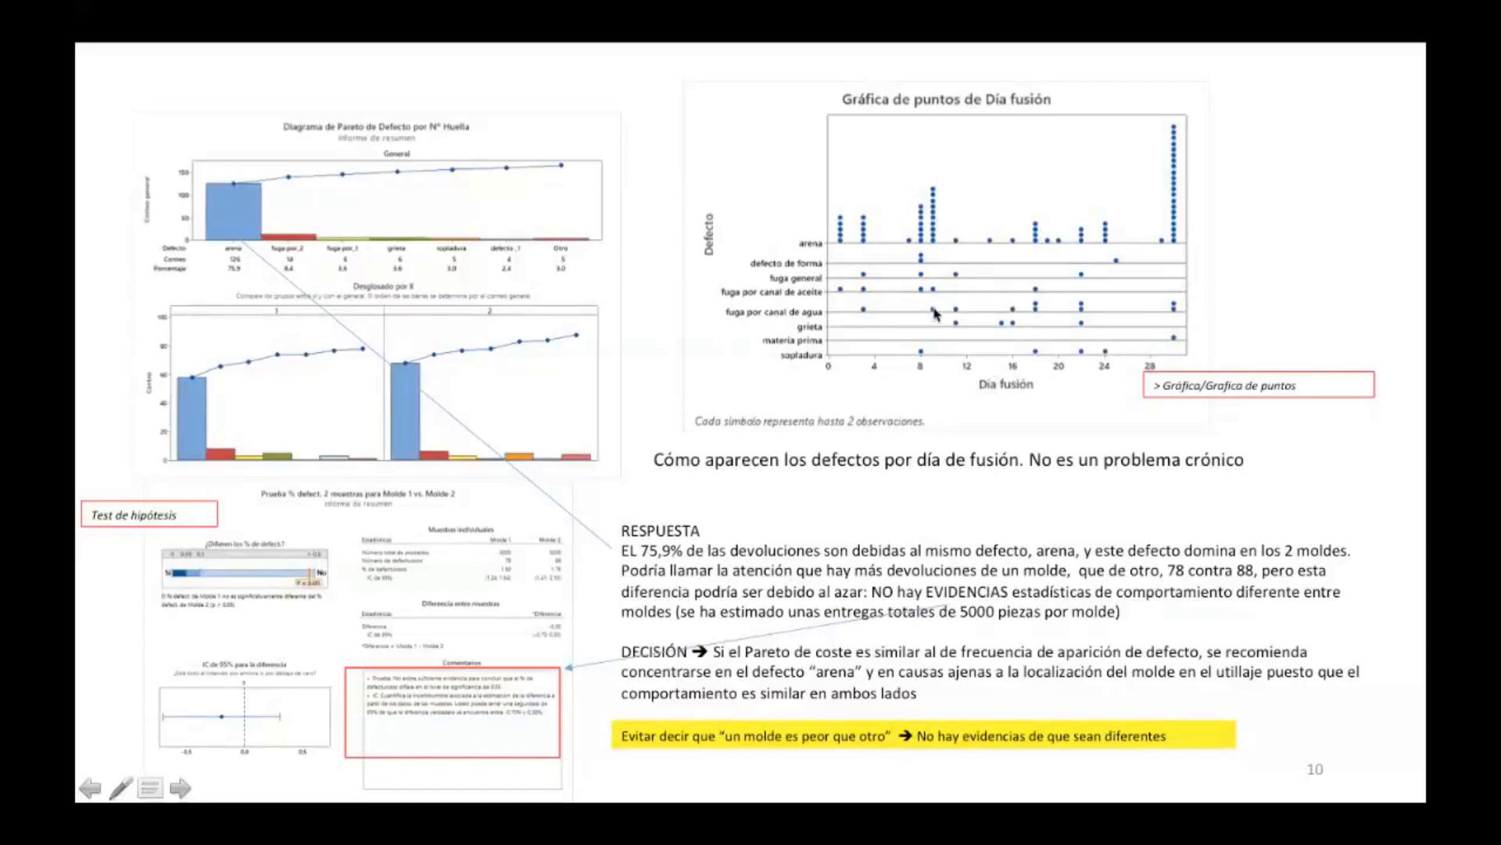
{"action": "key", "text": "Escape"}
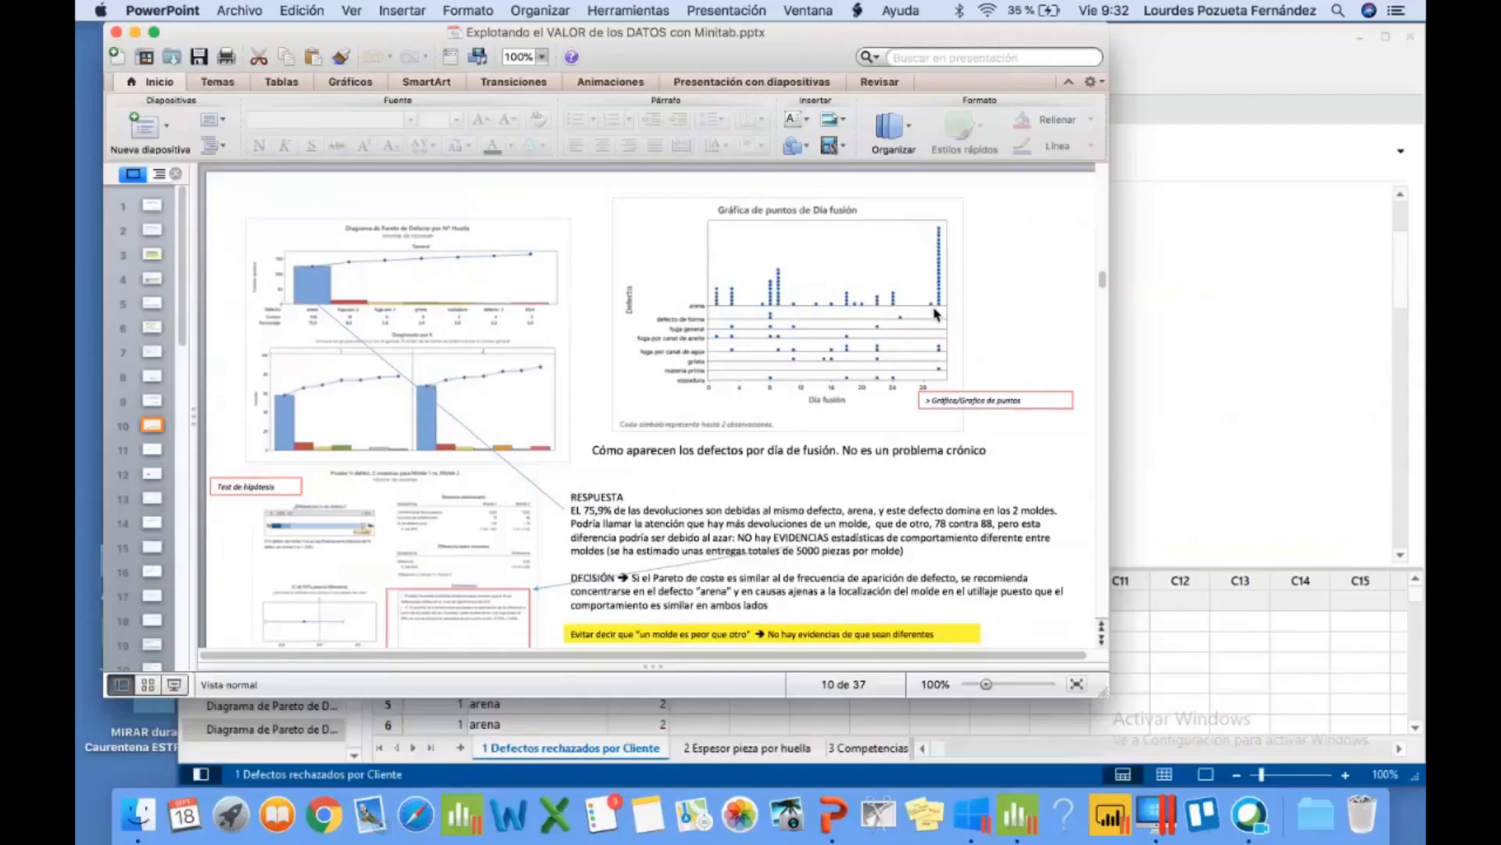
{"action": "left_click", "coordinate": [919, 728]}
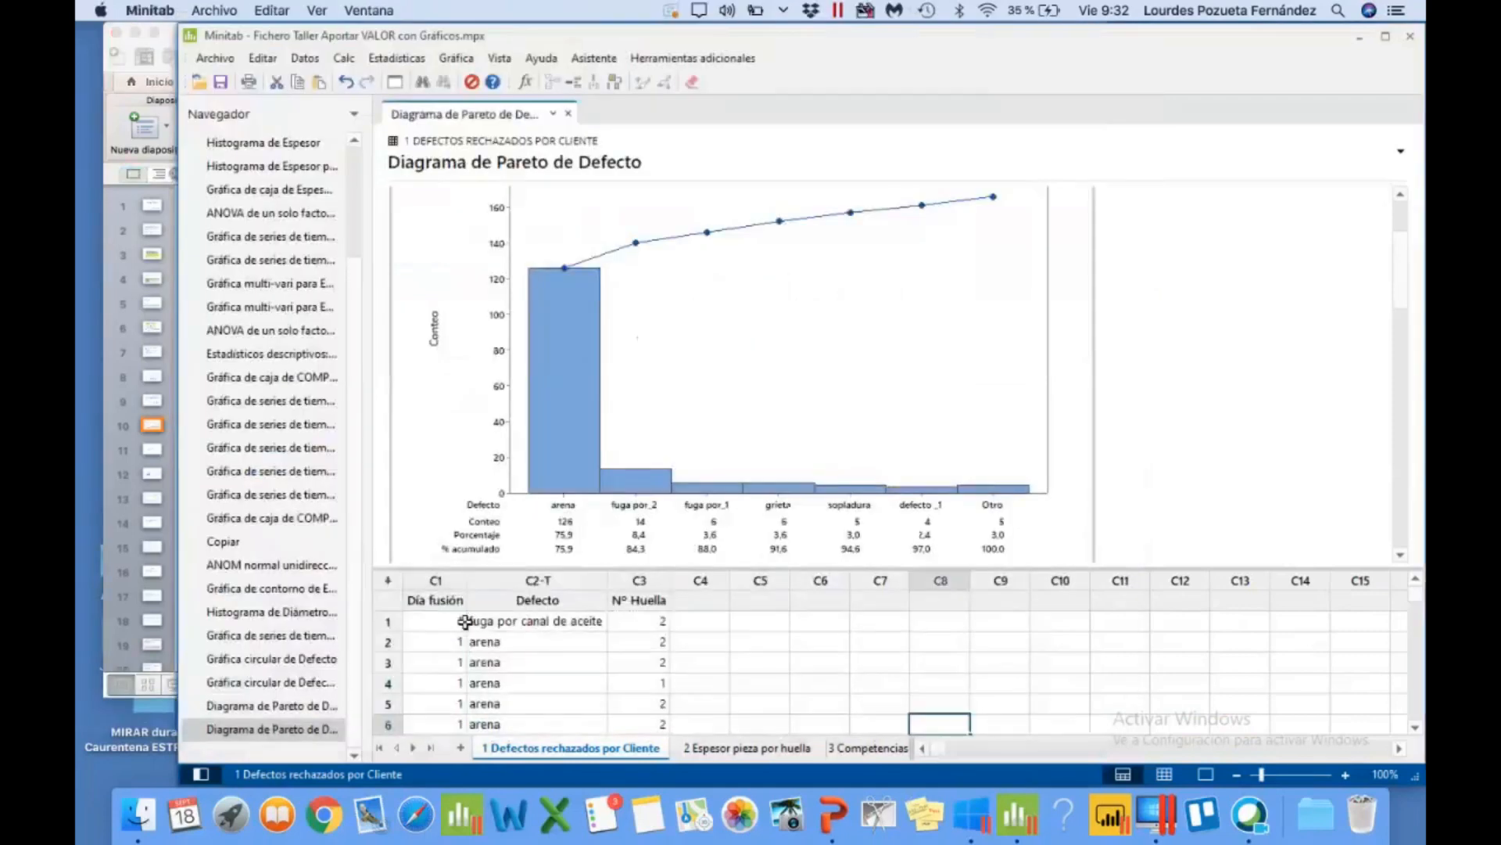
{"action": "left_click", "coordinate": [447, 578]}
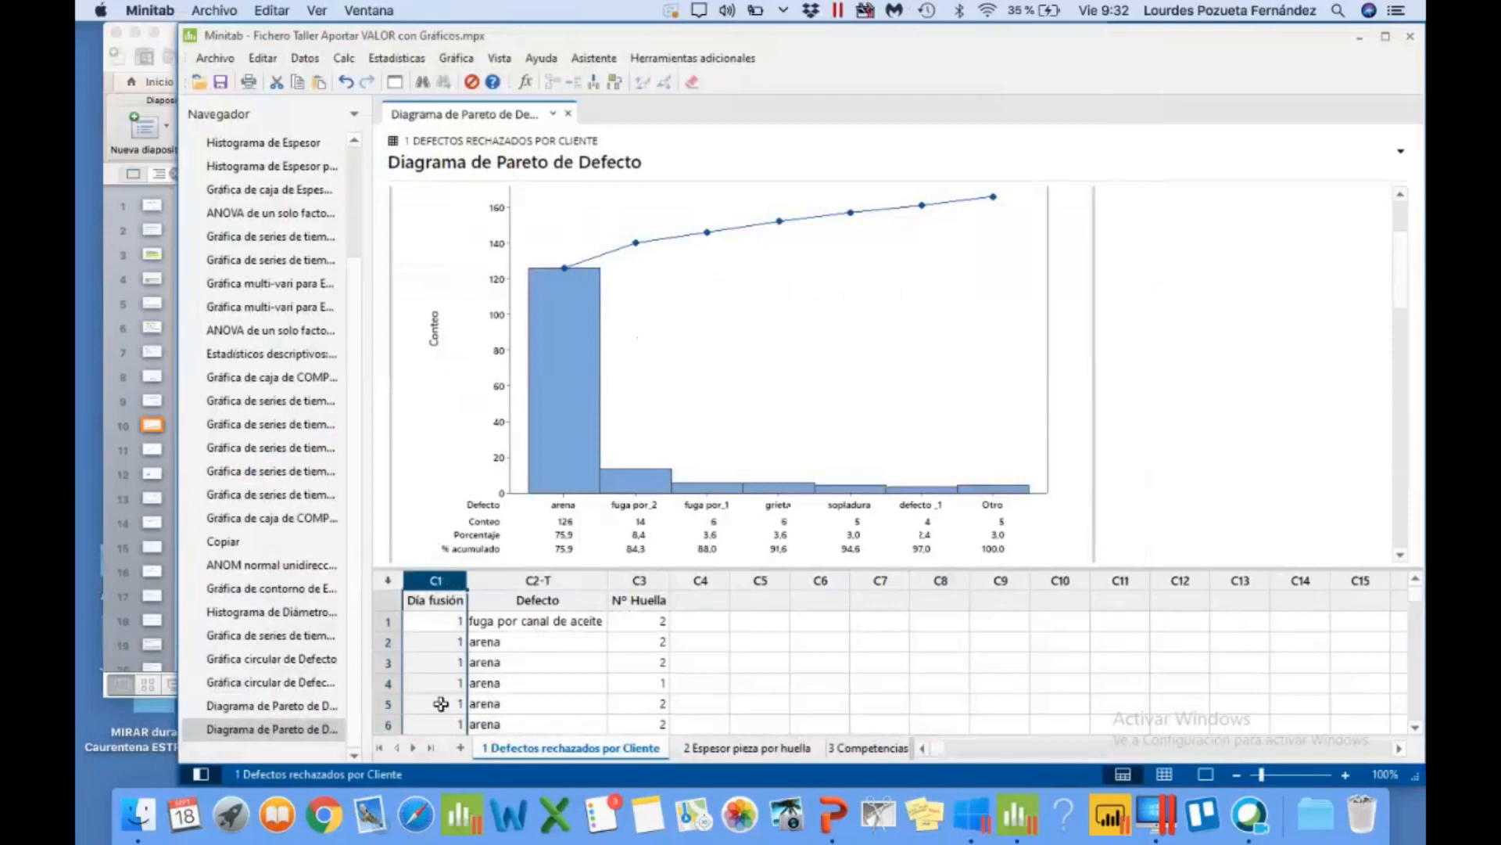
{"action": "left_click", "coordinate": [583, 60]}
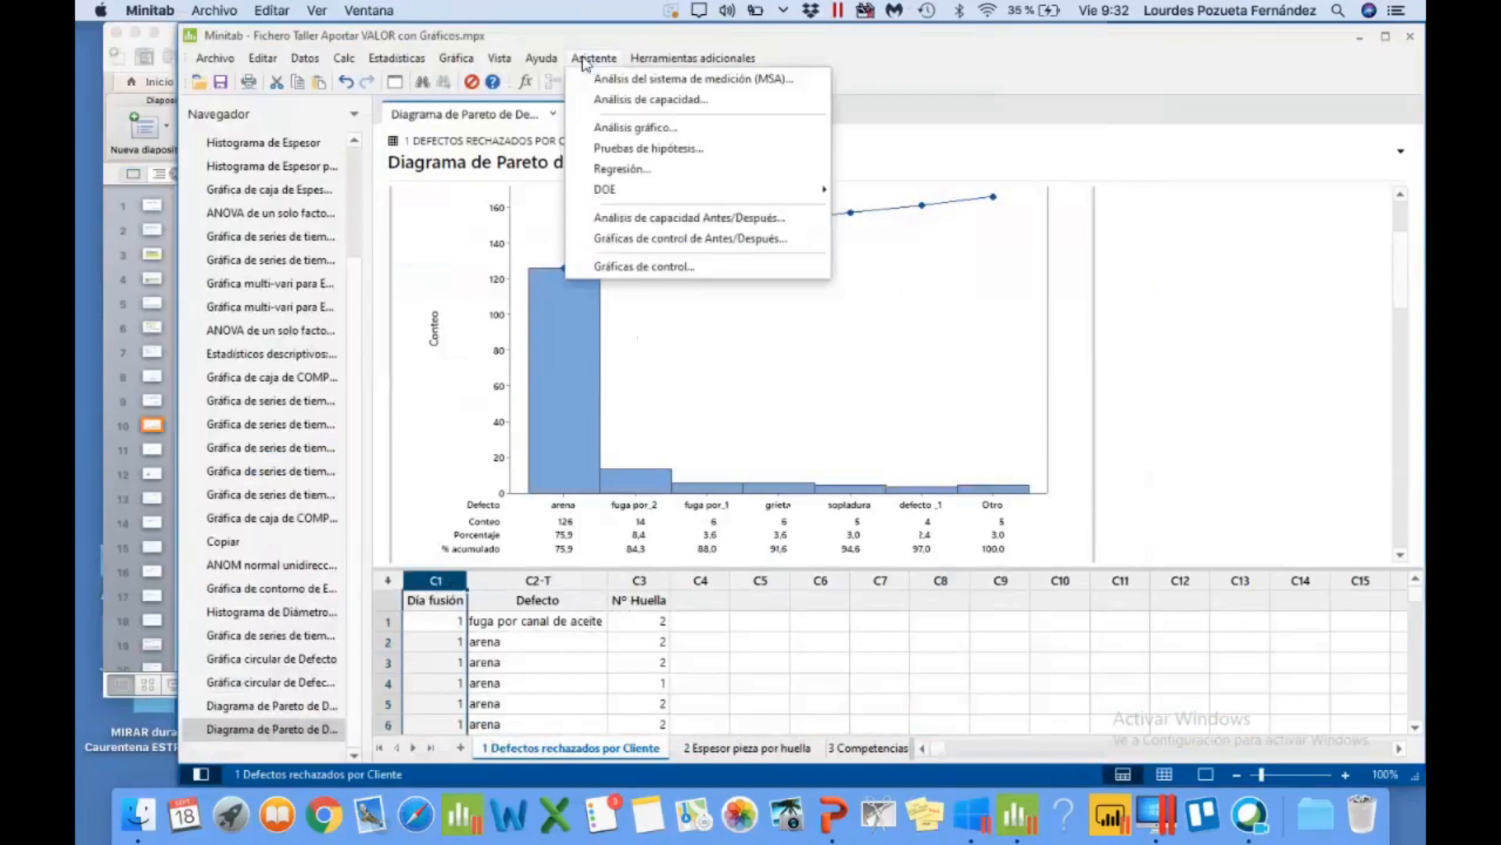
{"action": "left_click", "coordinate": [602, 130]}
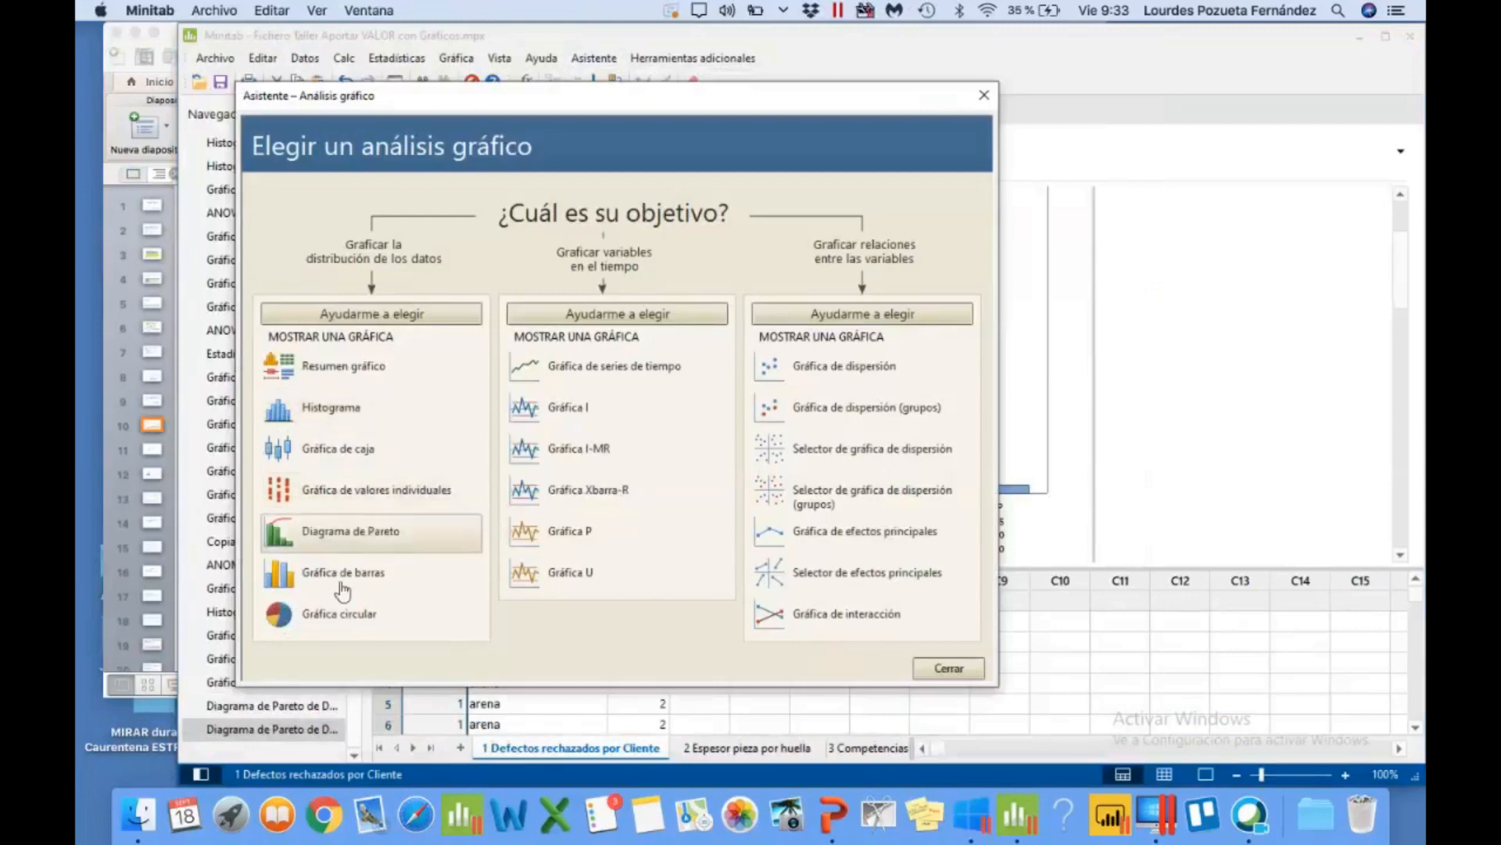
{"action": "left_click", "coordinate": [984, 97]}
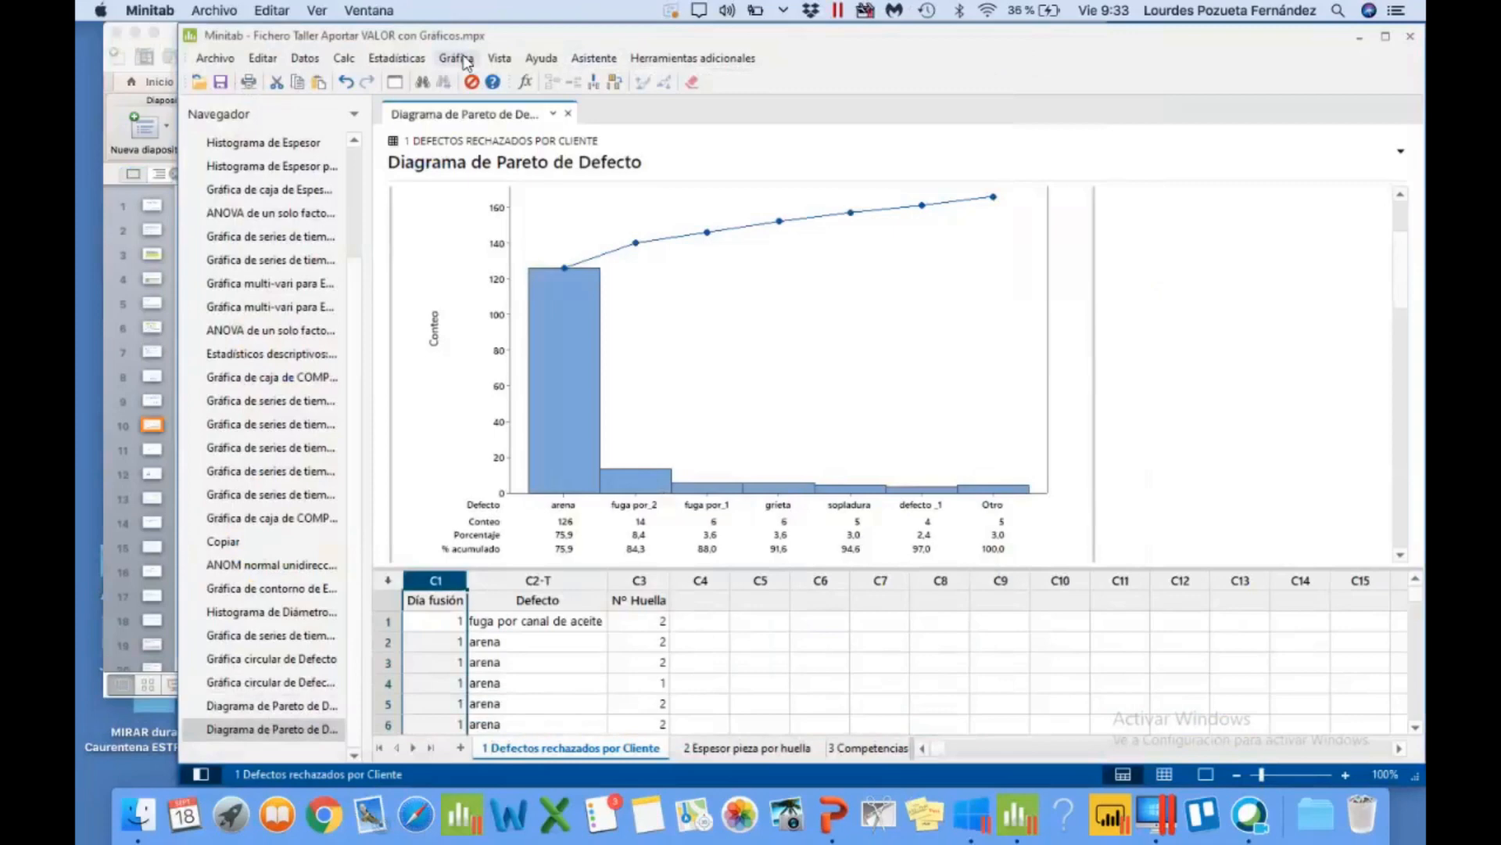
Step: Create a simple single-Y dot plot of Día fusión
{"action": "left_click", "coordinate": [461, 60]}
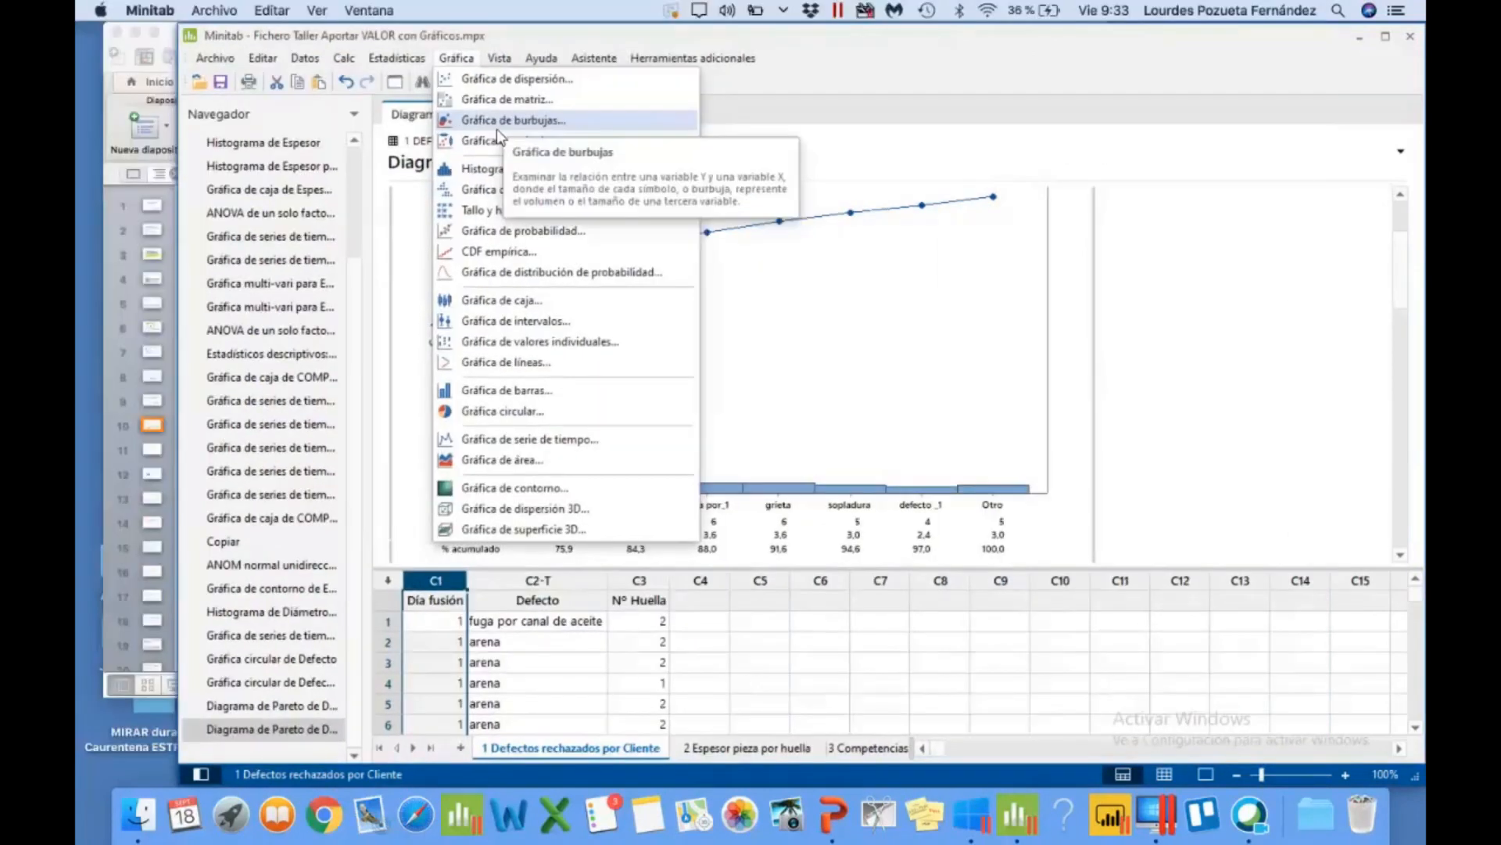
{"action": "left_click", "coordinate": [469, 191]}
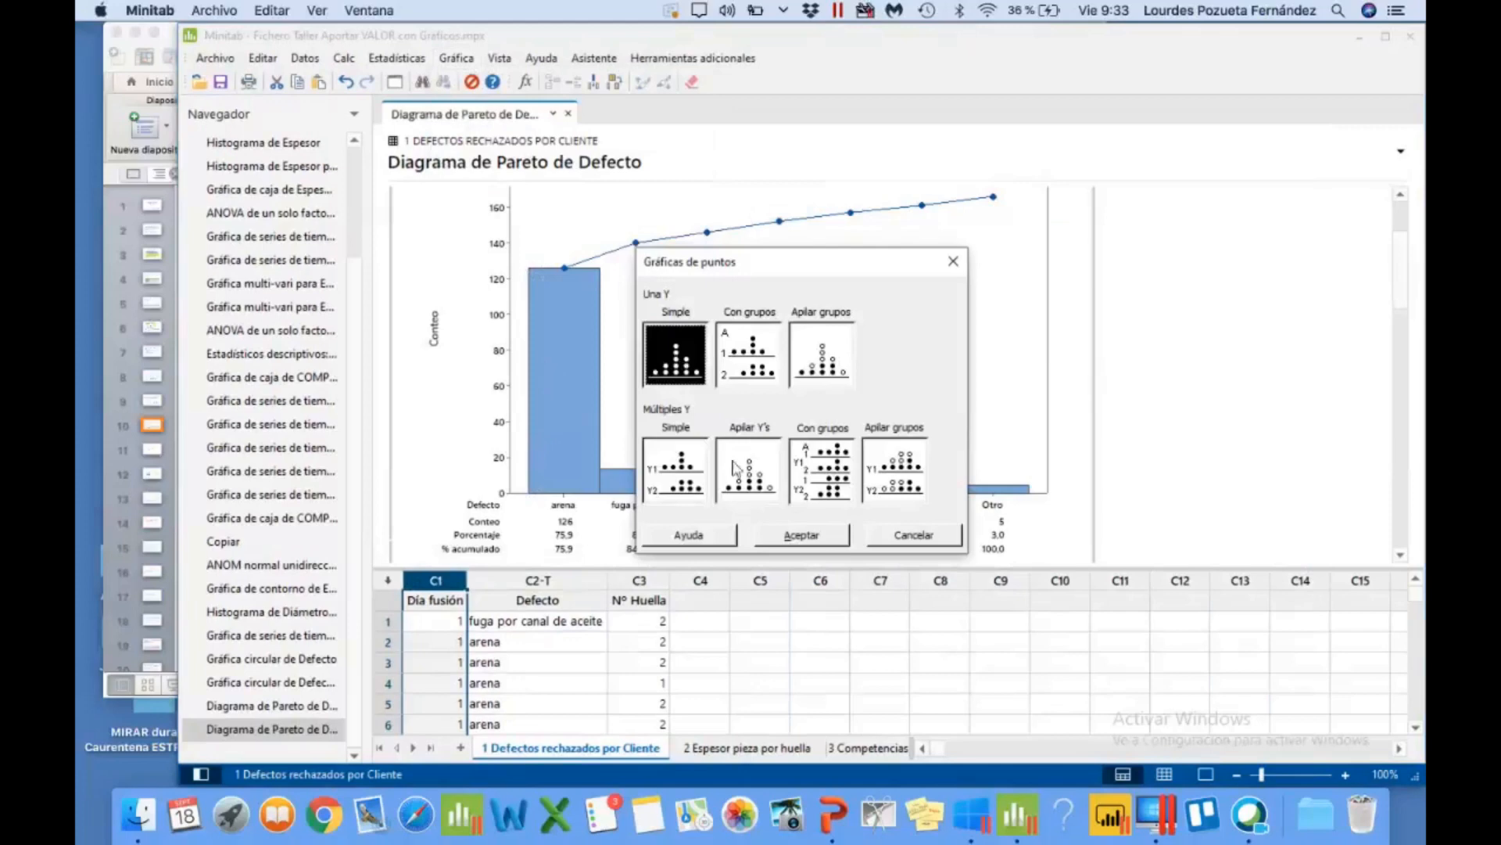
{"action": "left_click", "coordinate": [796, 537]}
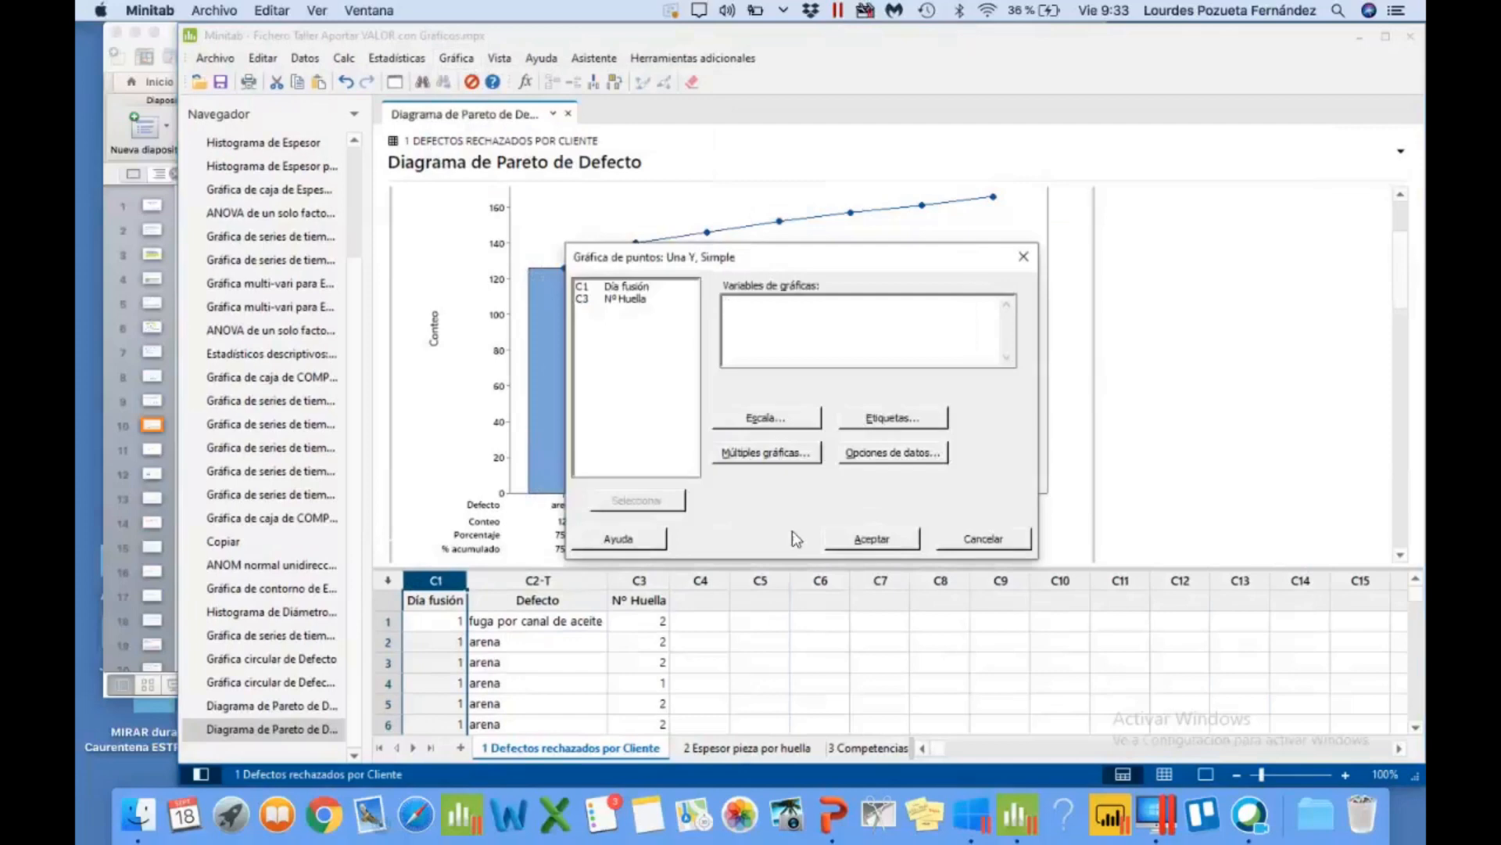
{"action": "double_click", "coordinate": [661, 289]}
{"action": "left_click", "coordinate": [877, 538]}
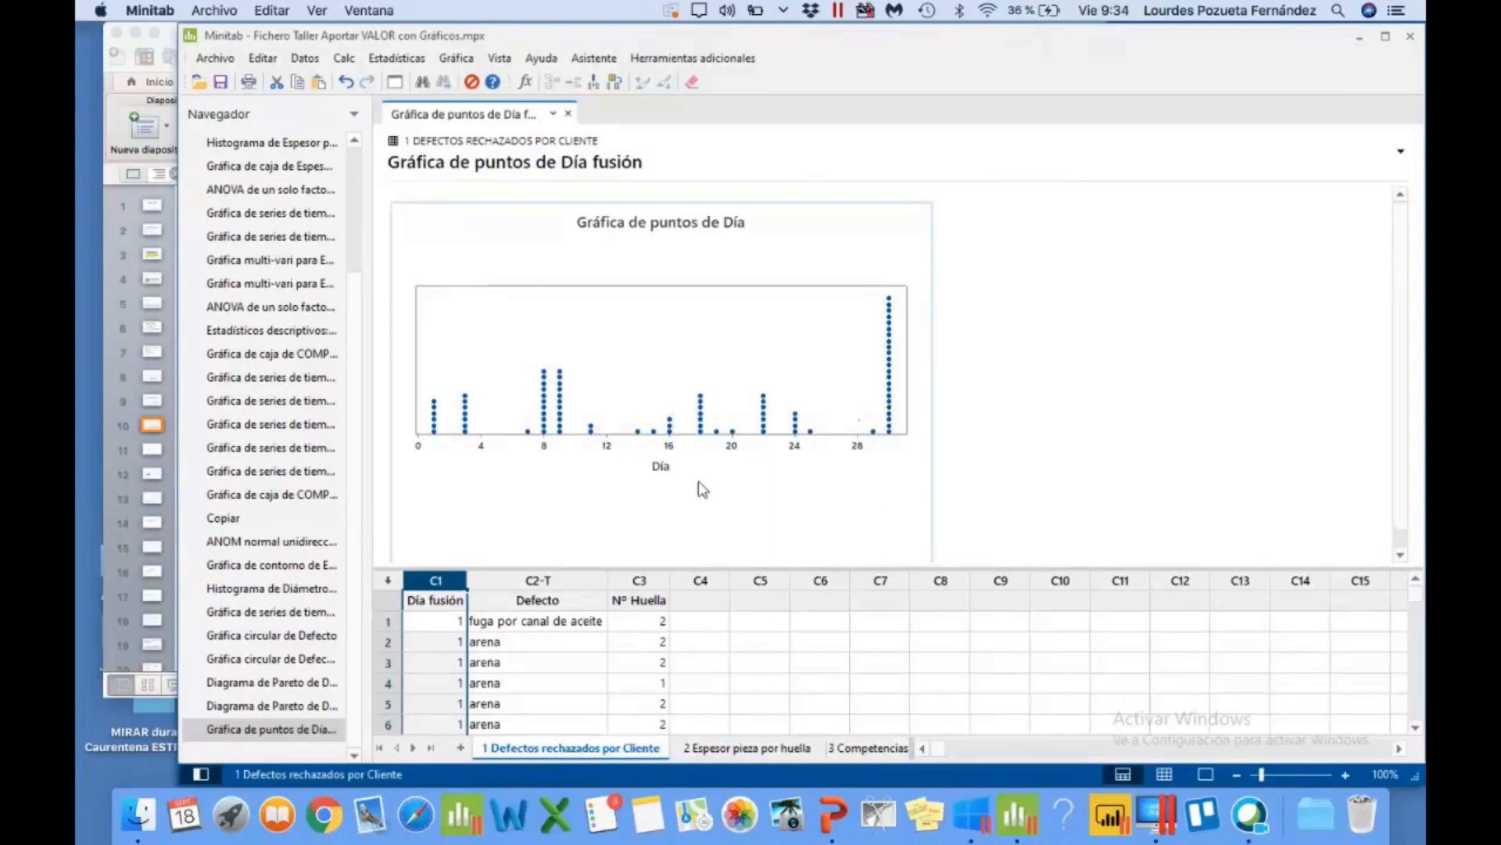
{"action": "mouse_move", "coordinate": [797, 442]}
{"action": "mouse_move", "coordinate": [892, 438]}
{"action": "left_click", "coordinate": [396, 83]}
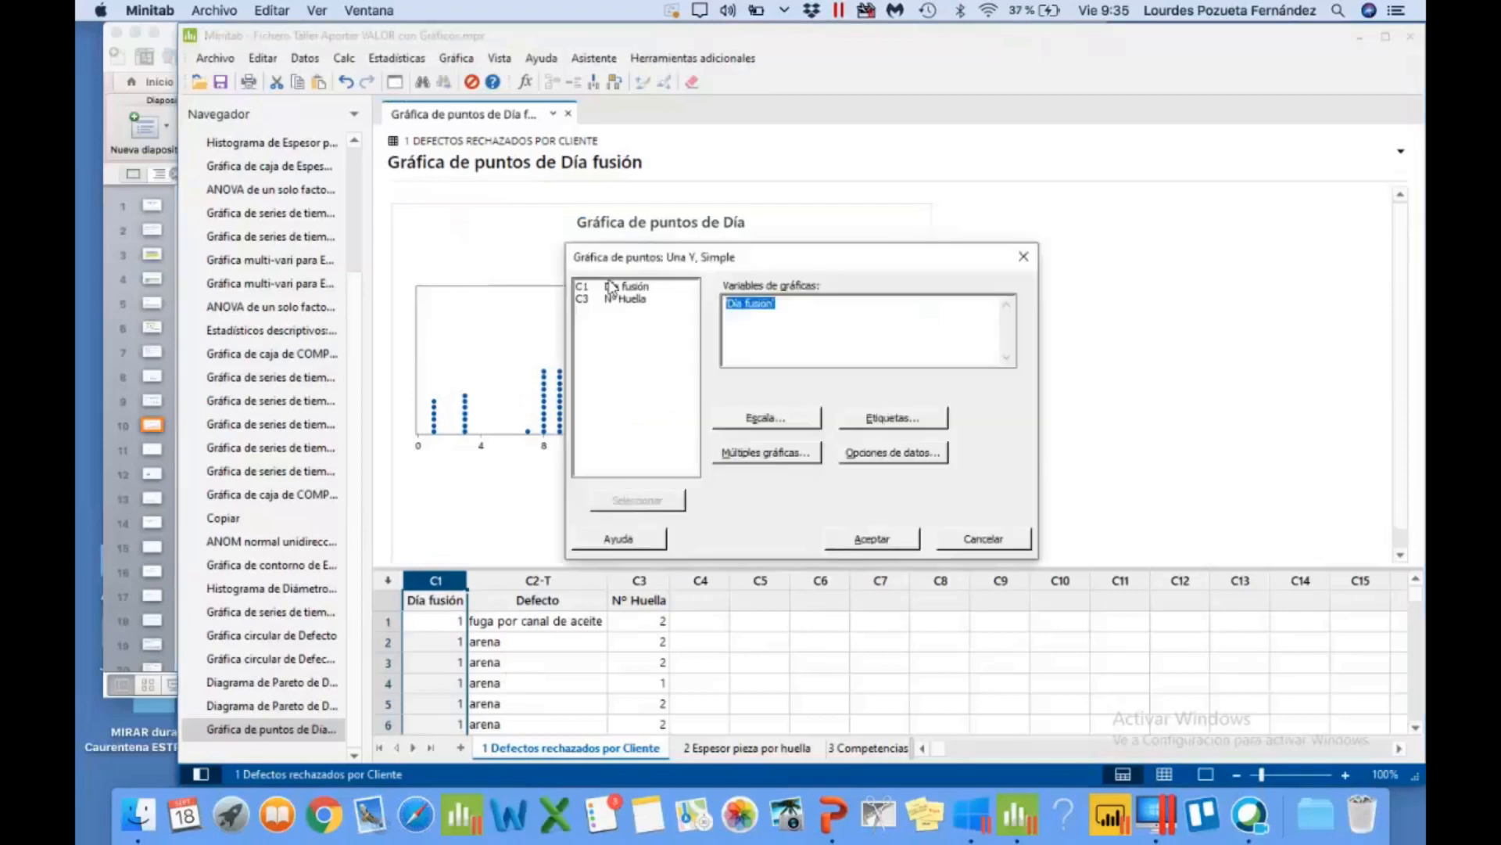
{"action": "left_click", "coordinate": [813, 305]}
{"action": "left_click", "coordinate": [1024, 257]}
{"action": "left_click", "coordinate": [443, 68]}
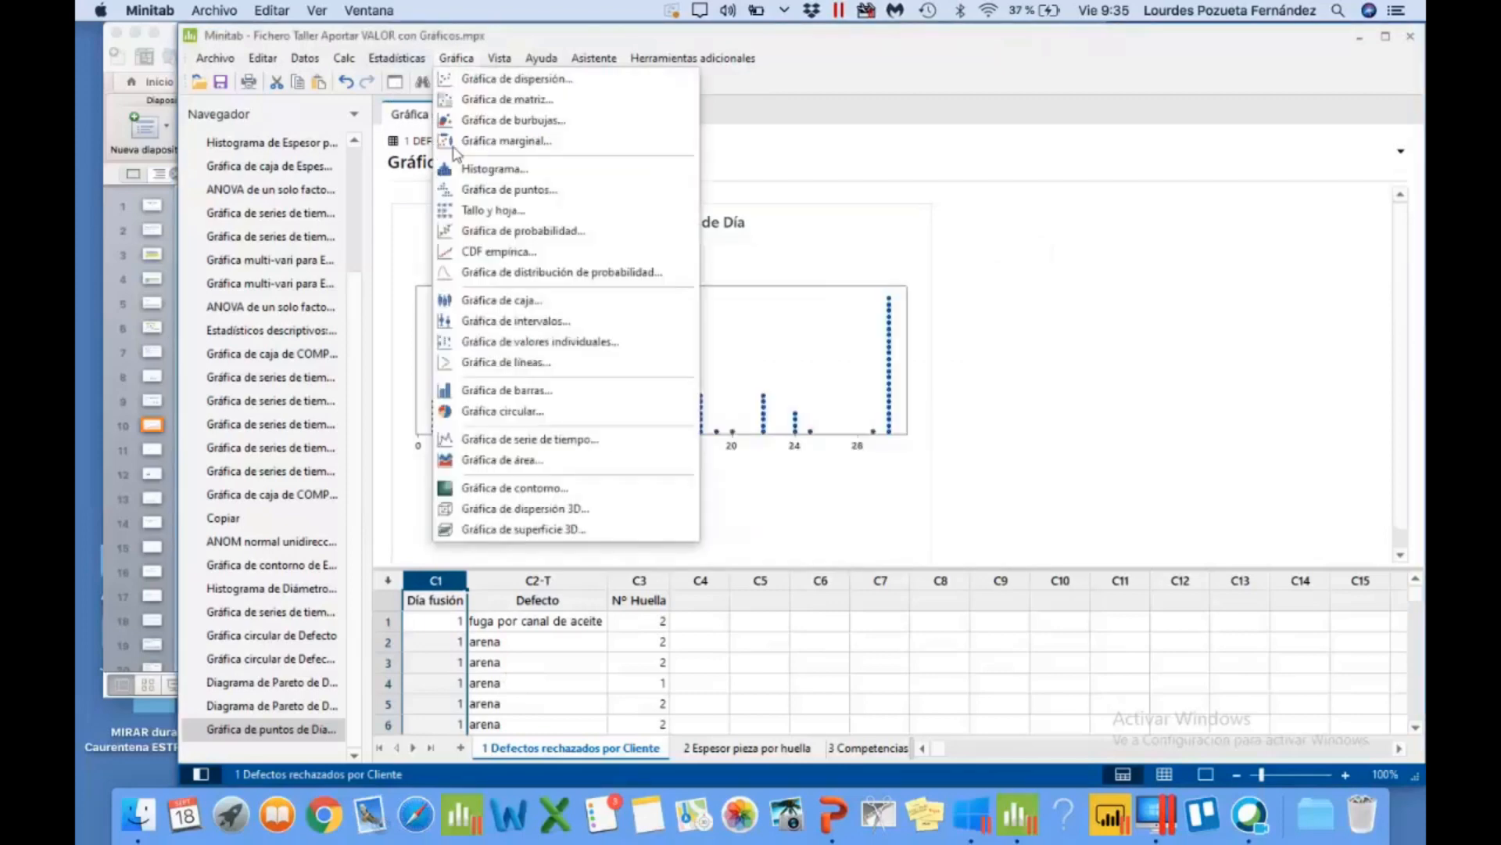
{"action": "left_click", "coordinate": [472, 344]}
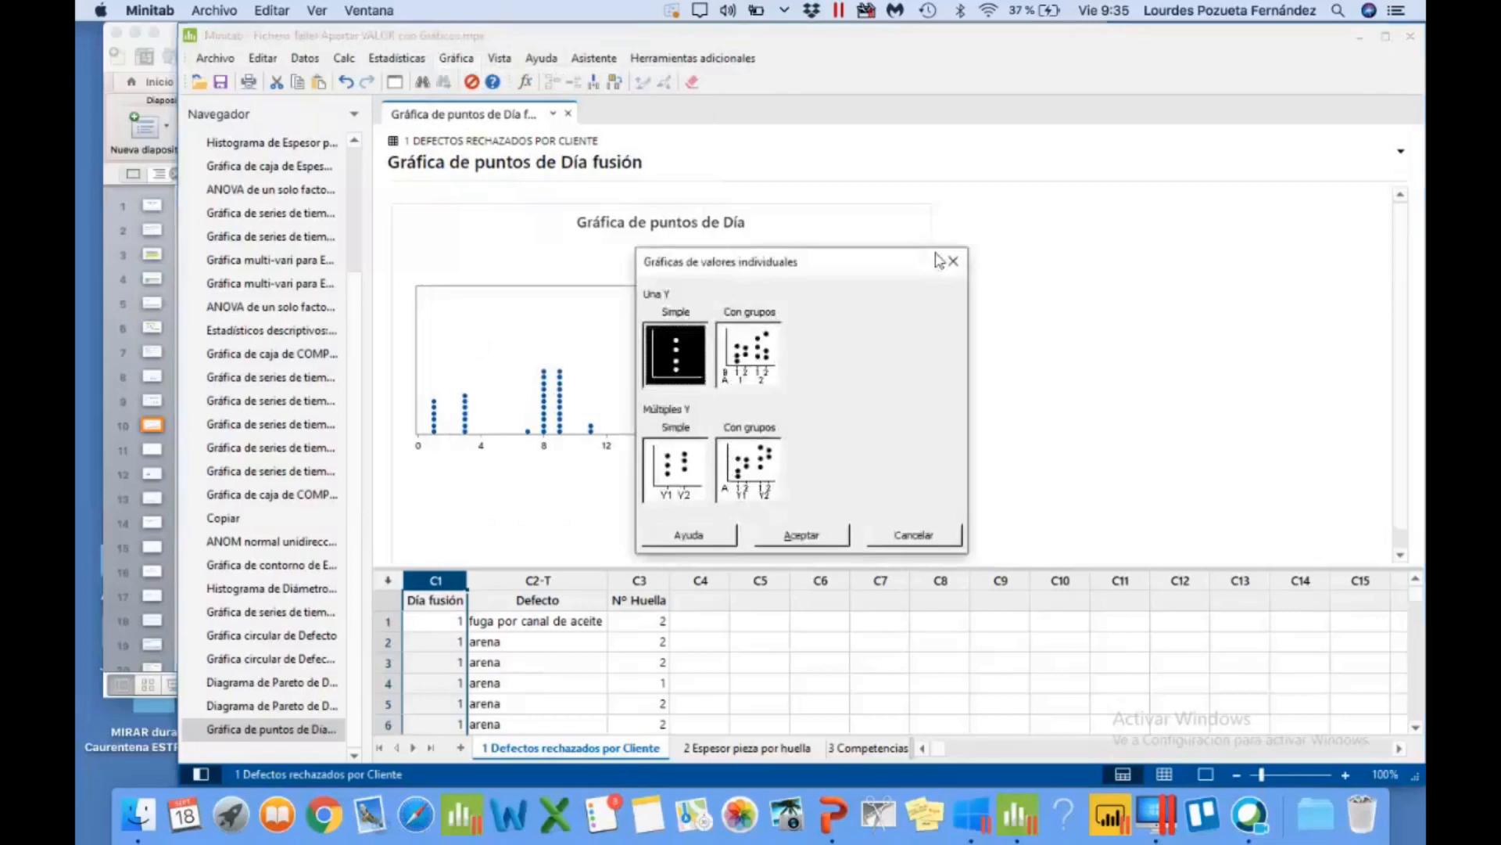
{"action": "left_click", "coordinate": [948, 259]}
Step: Create a single-Y dot plot with groups, using Día fusión as the graph variable and Defecto as the categorical variable
{"action": "left_click", "coordinate": [447, 59]}
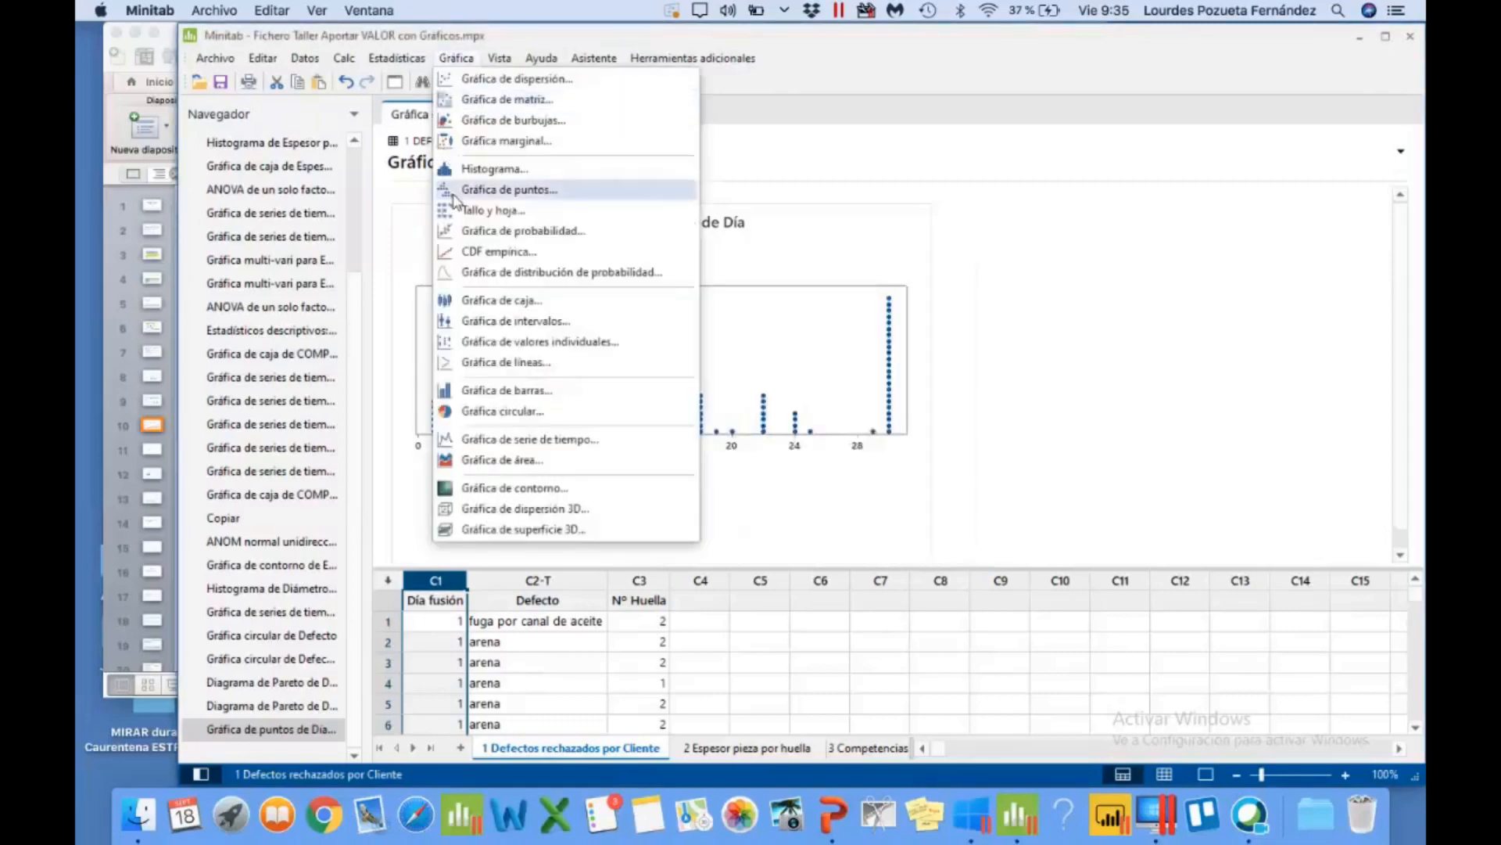
{"action": "left_click", "coordinate": [501, 190]}
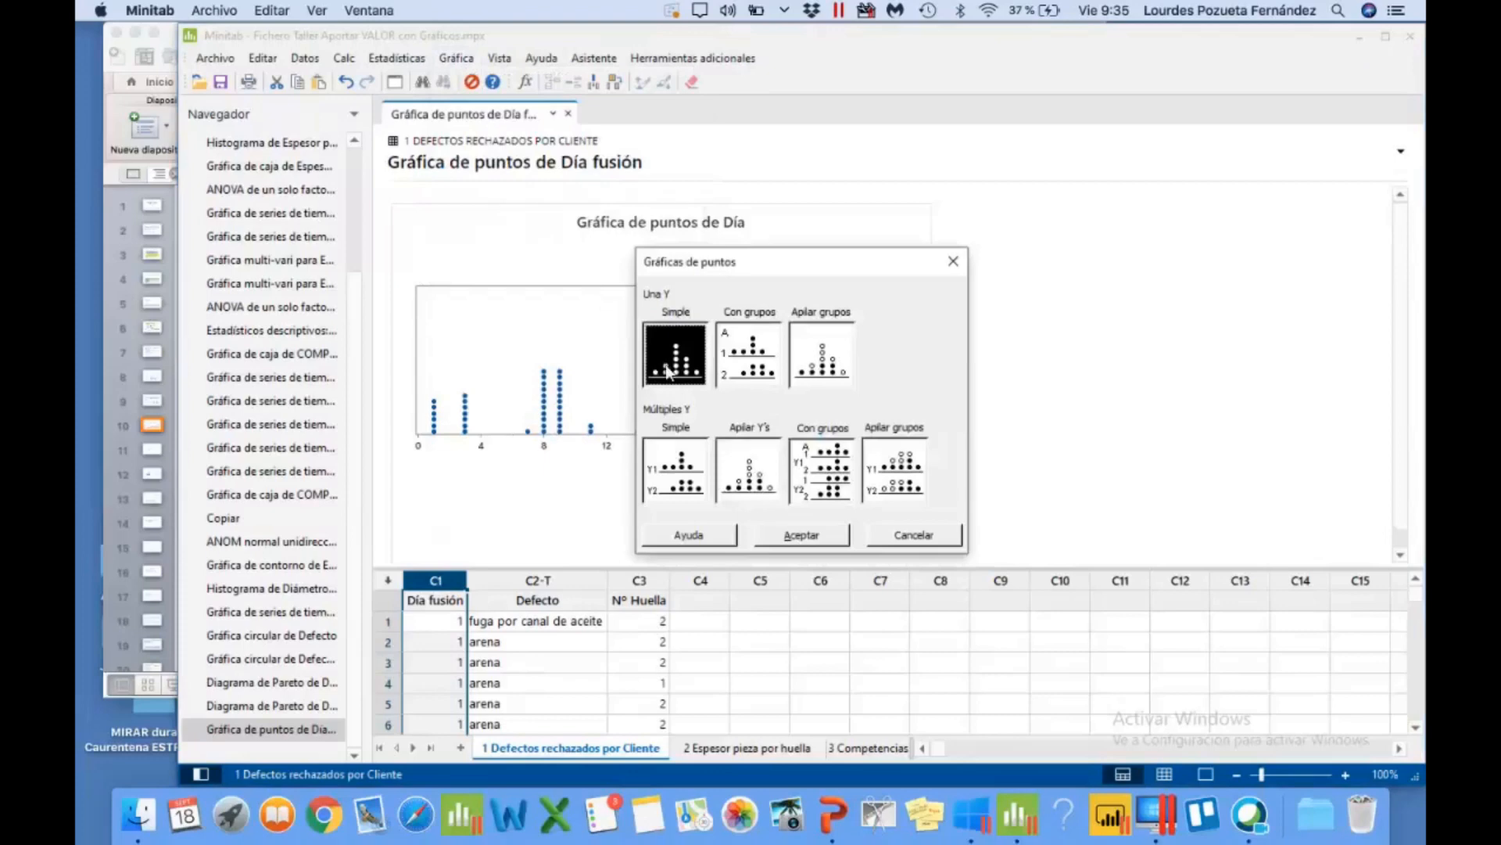
{"action": "left_click", "coordinate": [738, 372]}
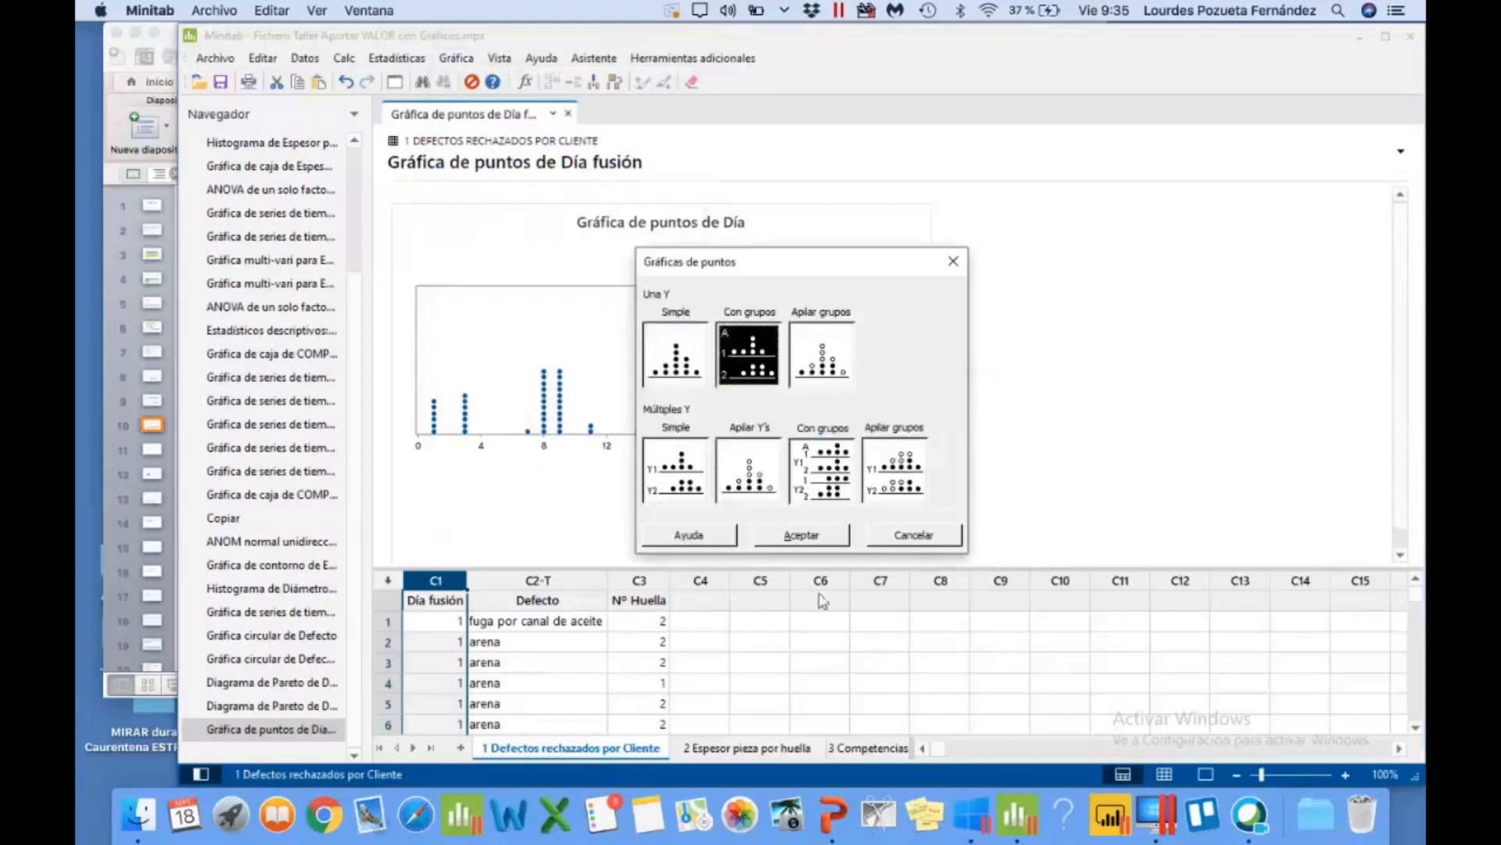
{"action": "left_click", "coordinate": [808, 545]}
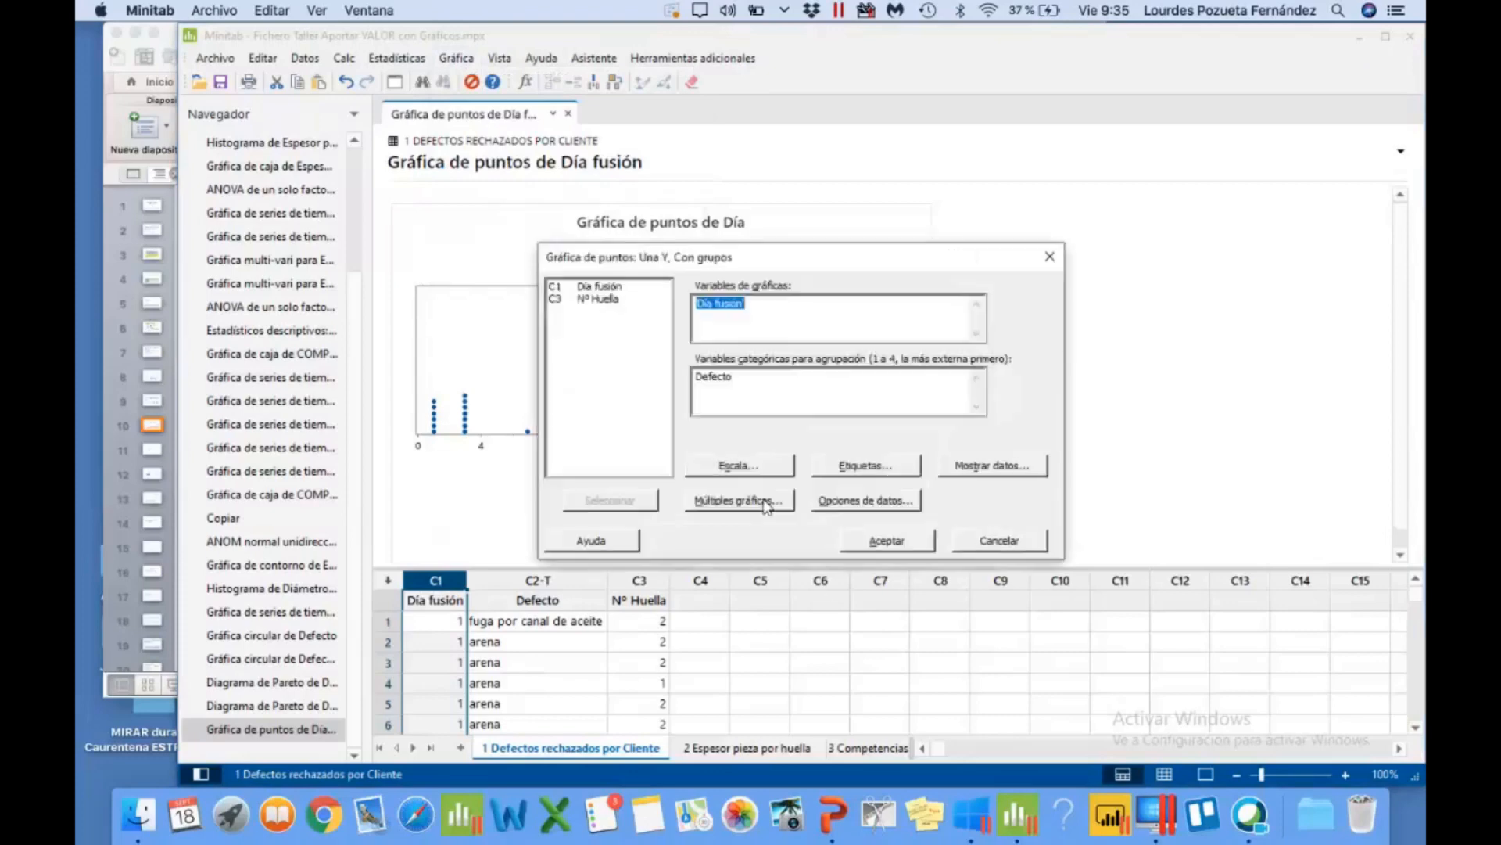
{"action": "left_click", "coordinate": [745, 376]}
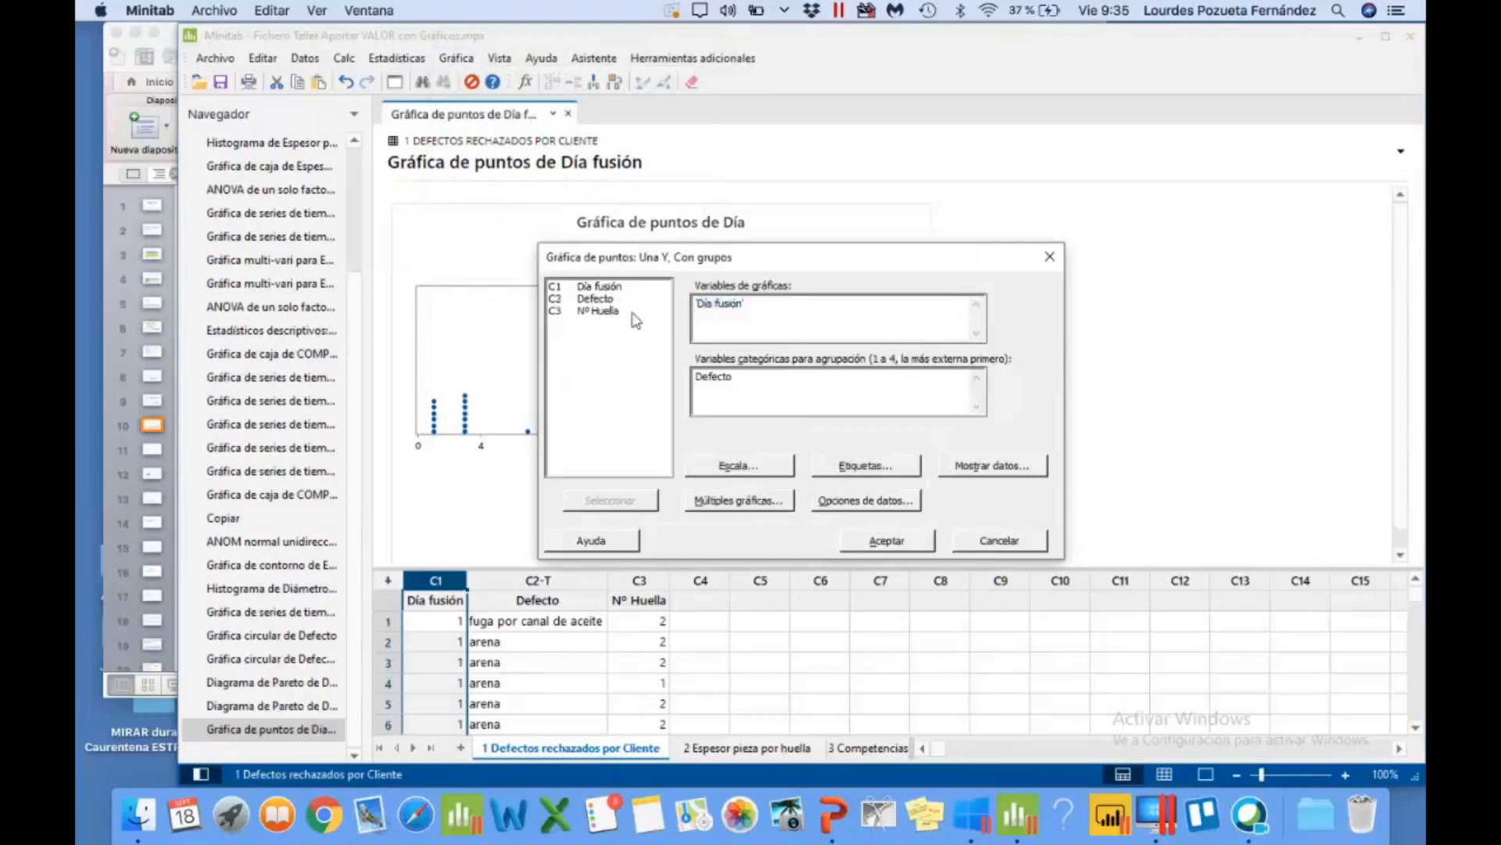
{"action": "left_click", "coordinate": [874, 540]}
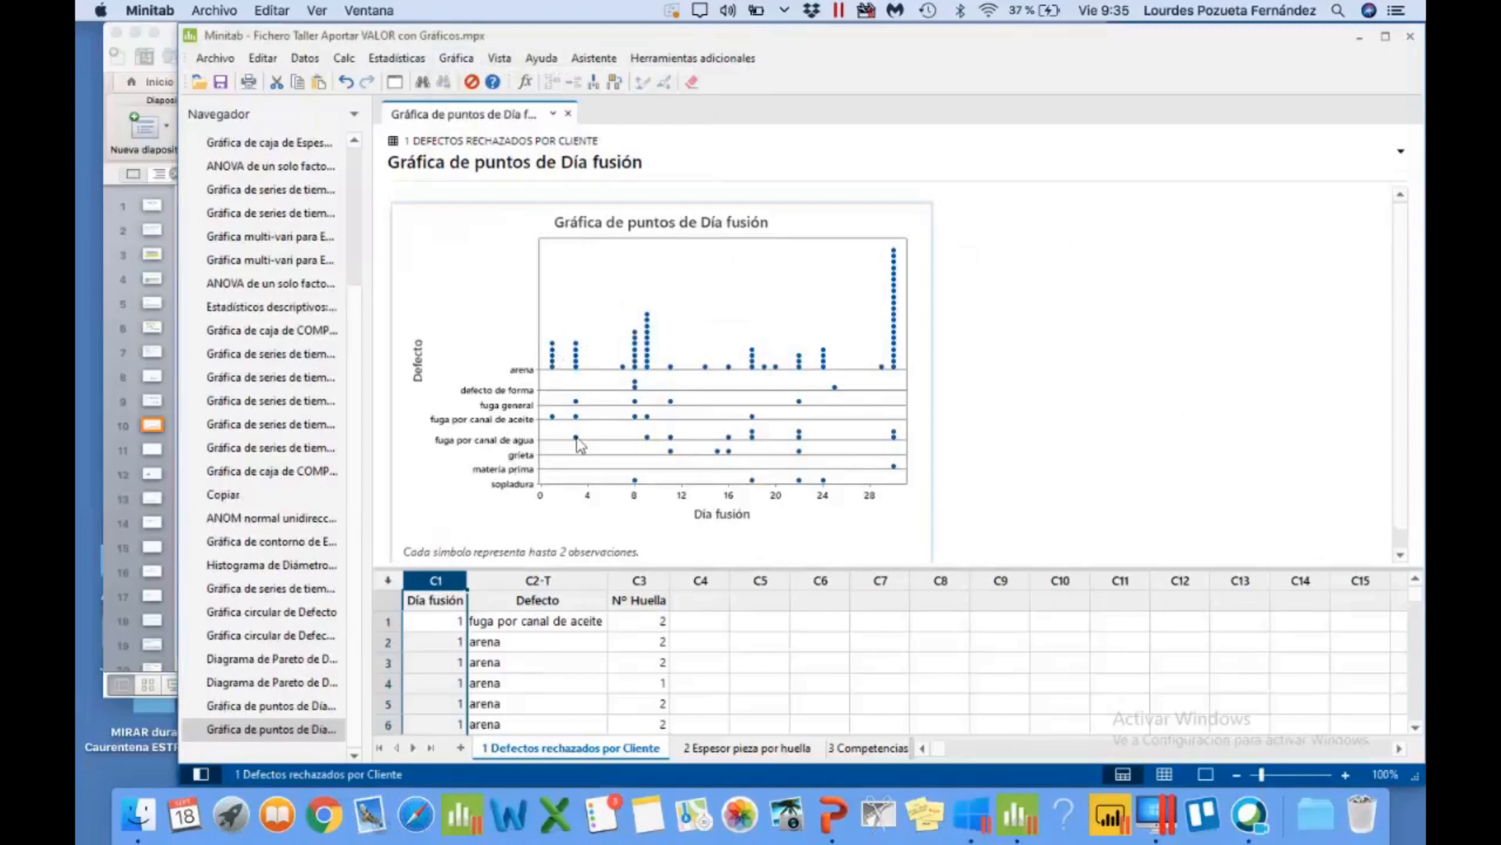
{"action": "mouse_move", "coordinate": [546, 437]}
{"action": "mouse_move", "coordinate": [651, 352]}
Step: Switch to PowerPoint and present slide 10 followed by the basic diagnosis of Caso 1 on slide 11
{"action": "left_click", "coordinate": [127, 439]}
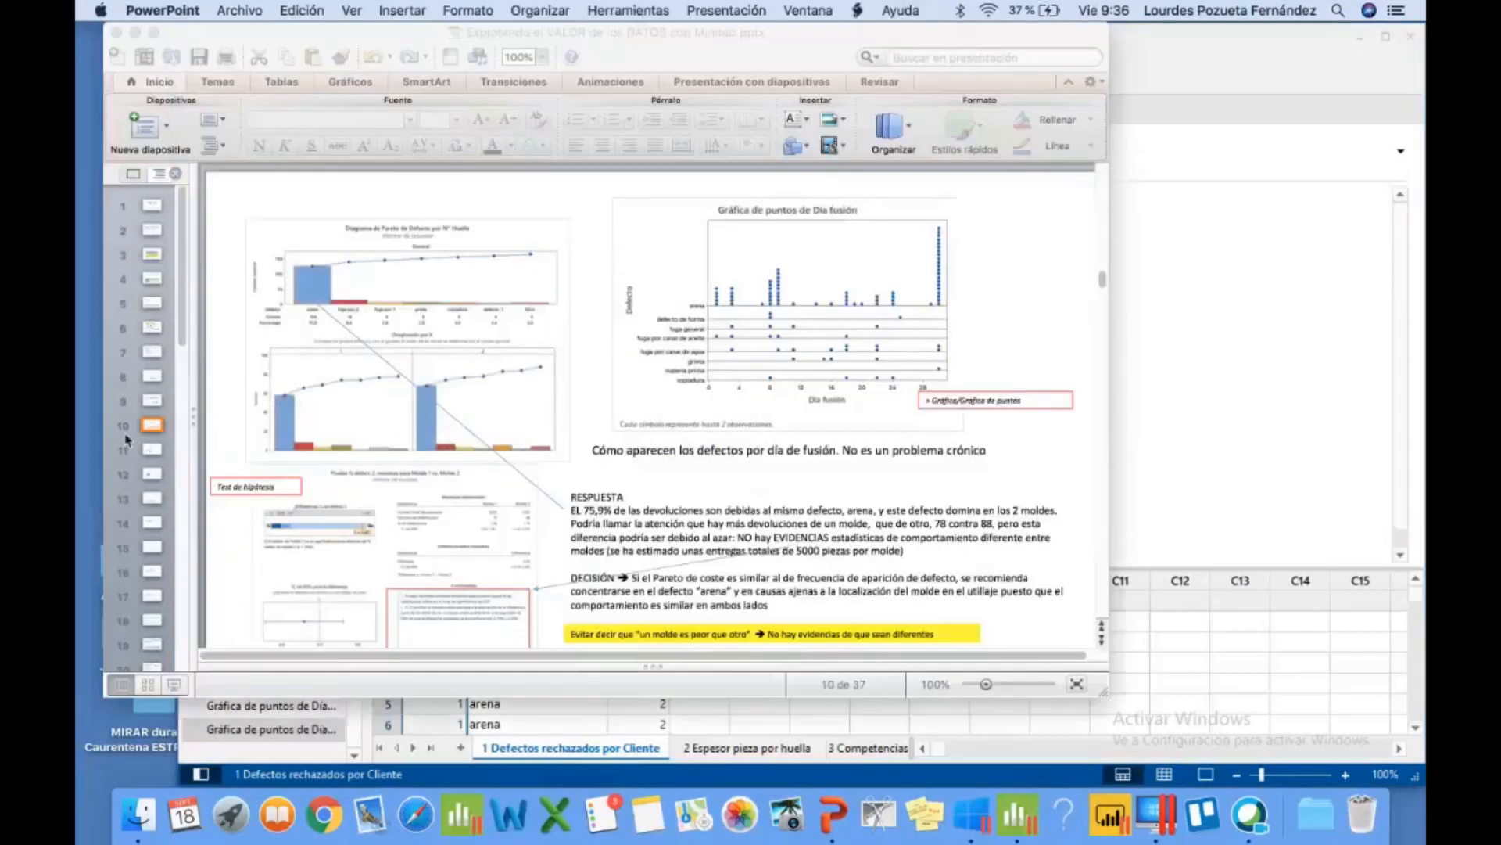
{"action": "left_click", "coordinate": [174, 685]}
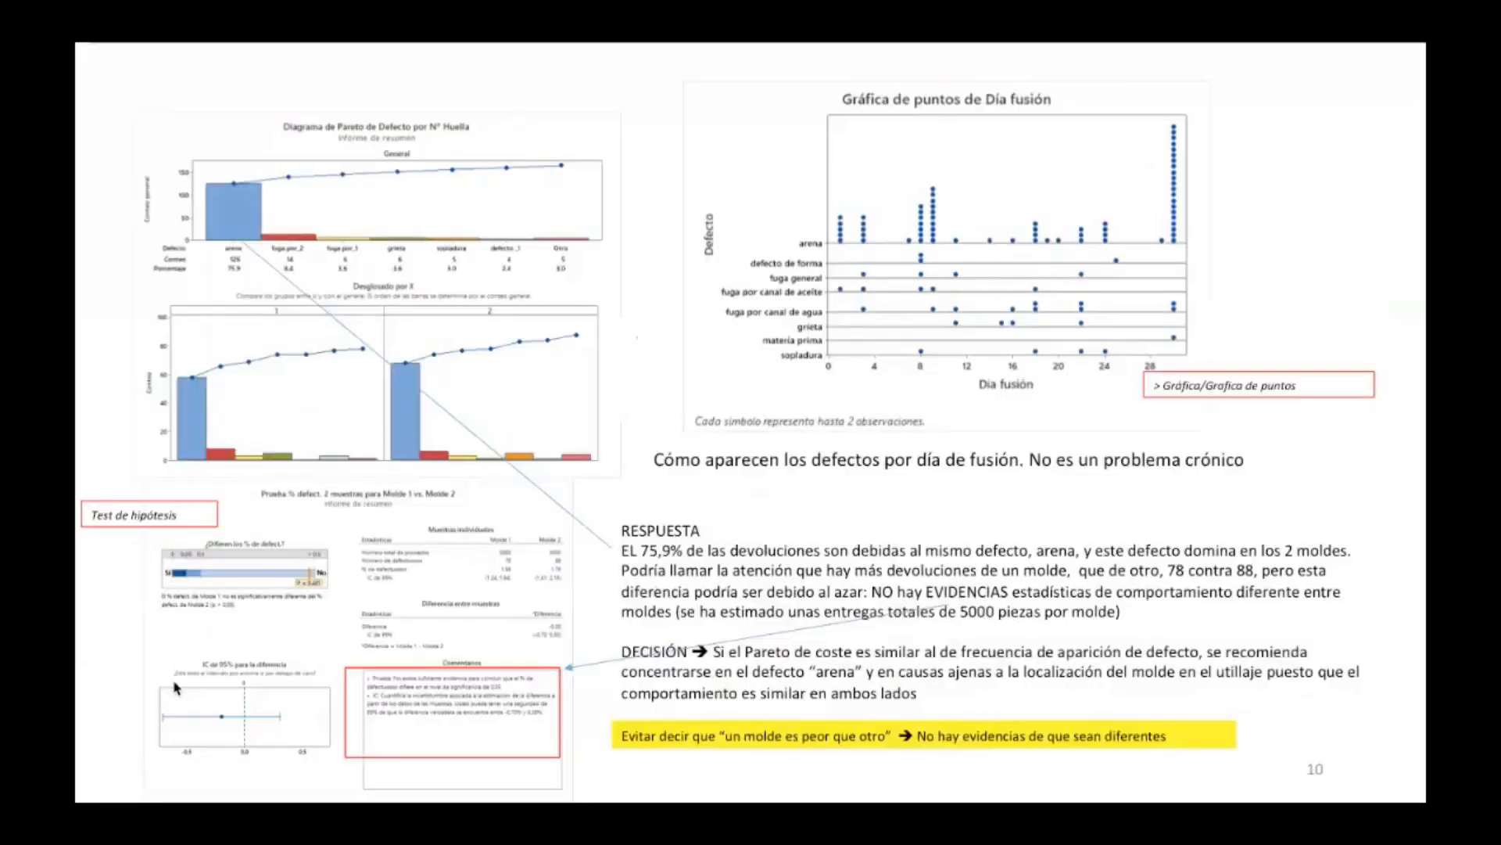
{"action": "left_click", "coordinate": [173, 685]}
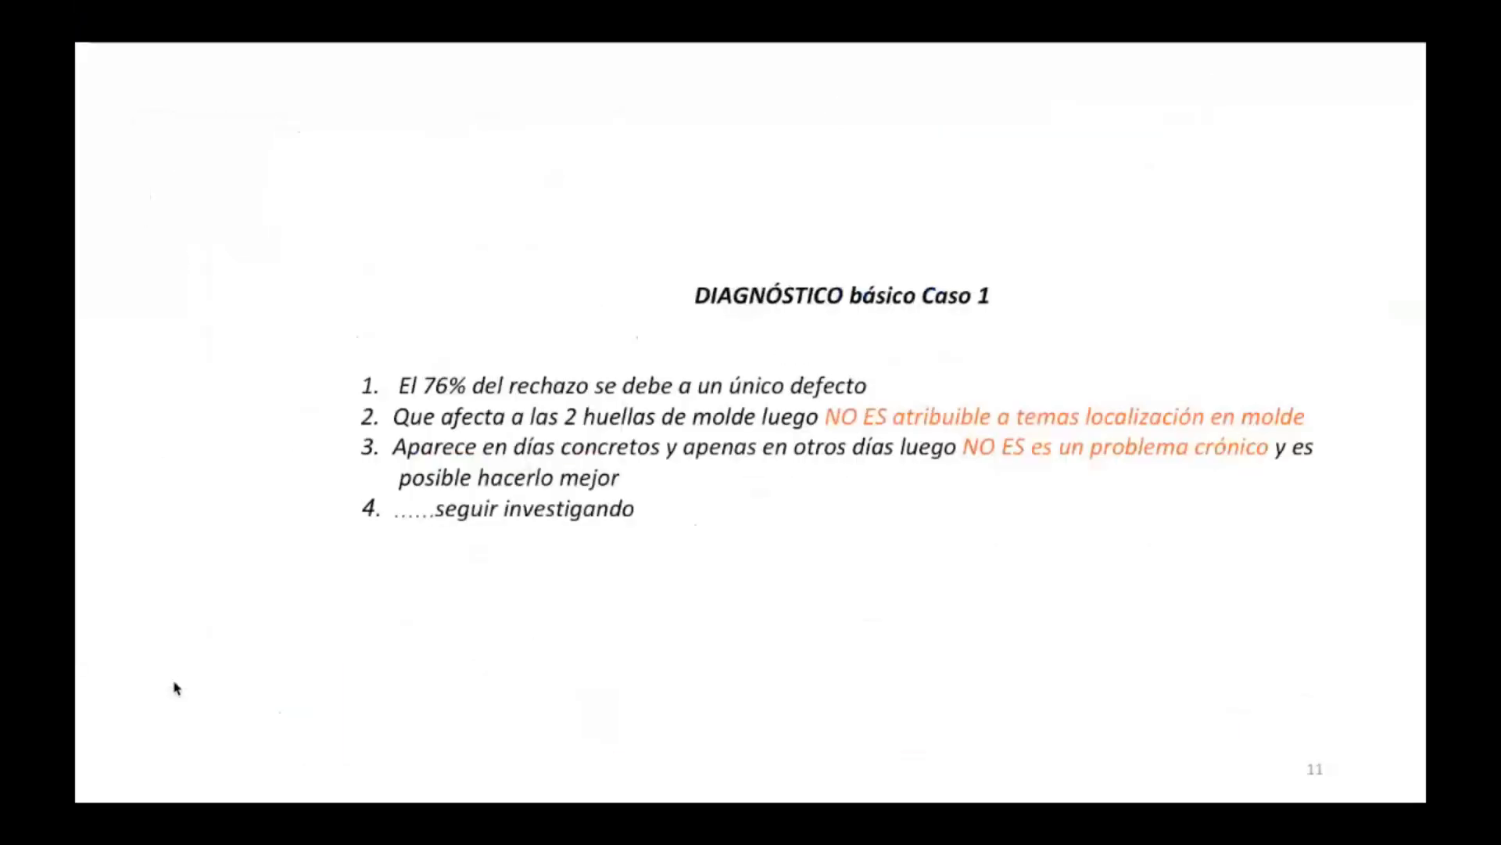
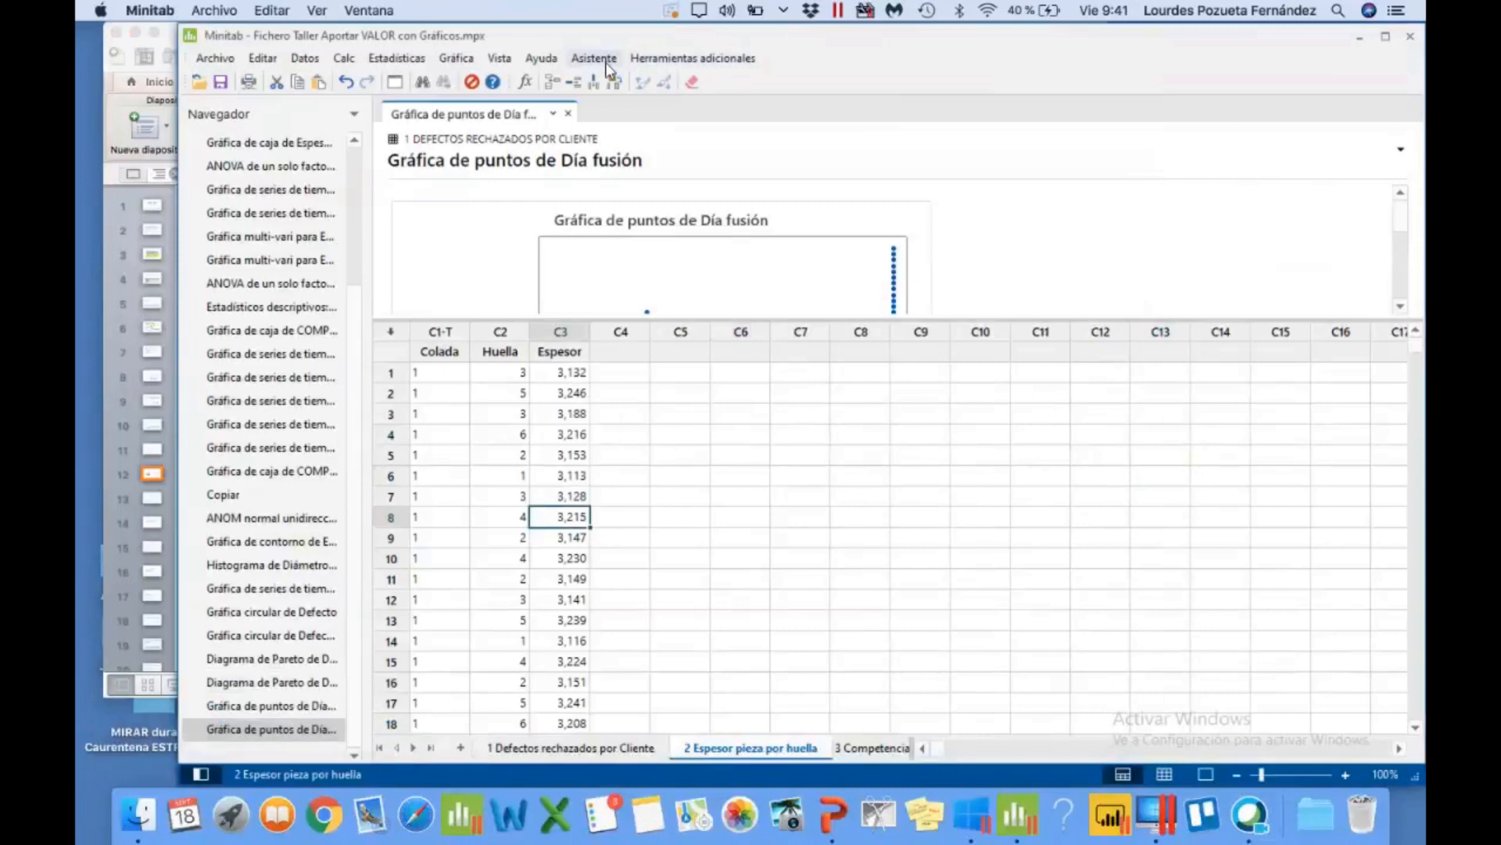
Step: Create an Assistant histogram with Espesor as the Y column and the Huella grouping removed
{"action": "left_click", "coordinate": [607, 63]}
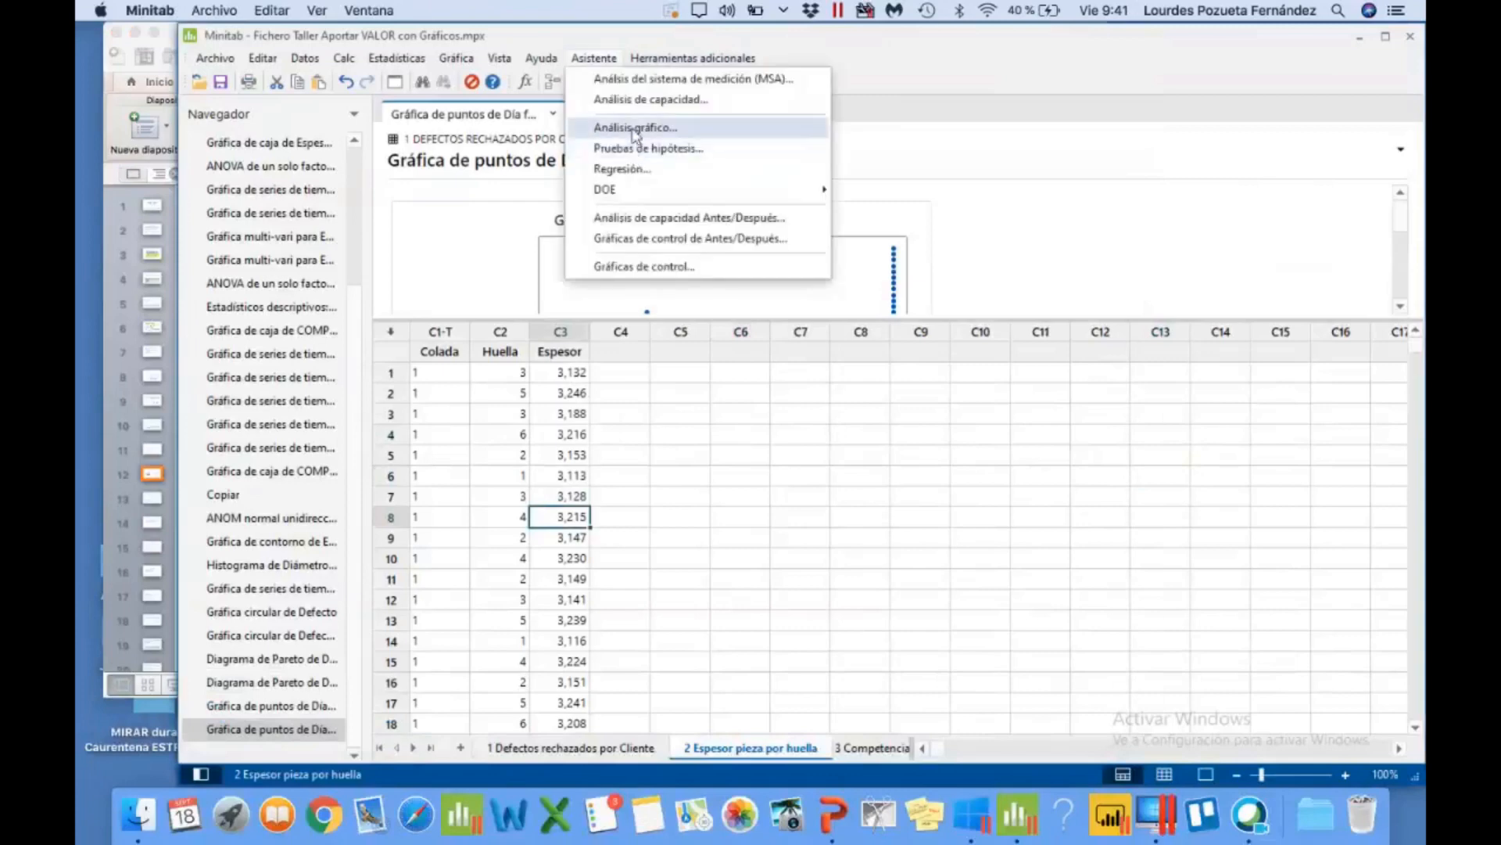
{"action": "left_click", "coordinate": [635, 128]}
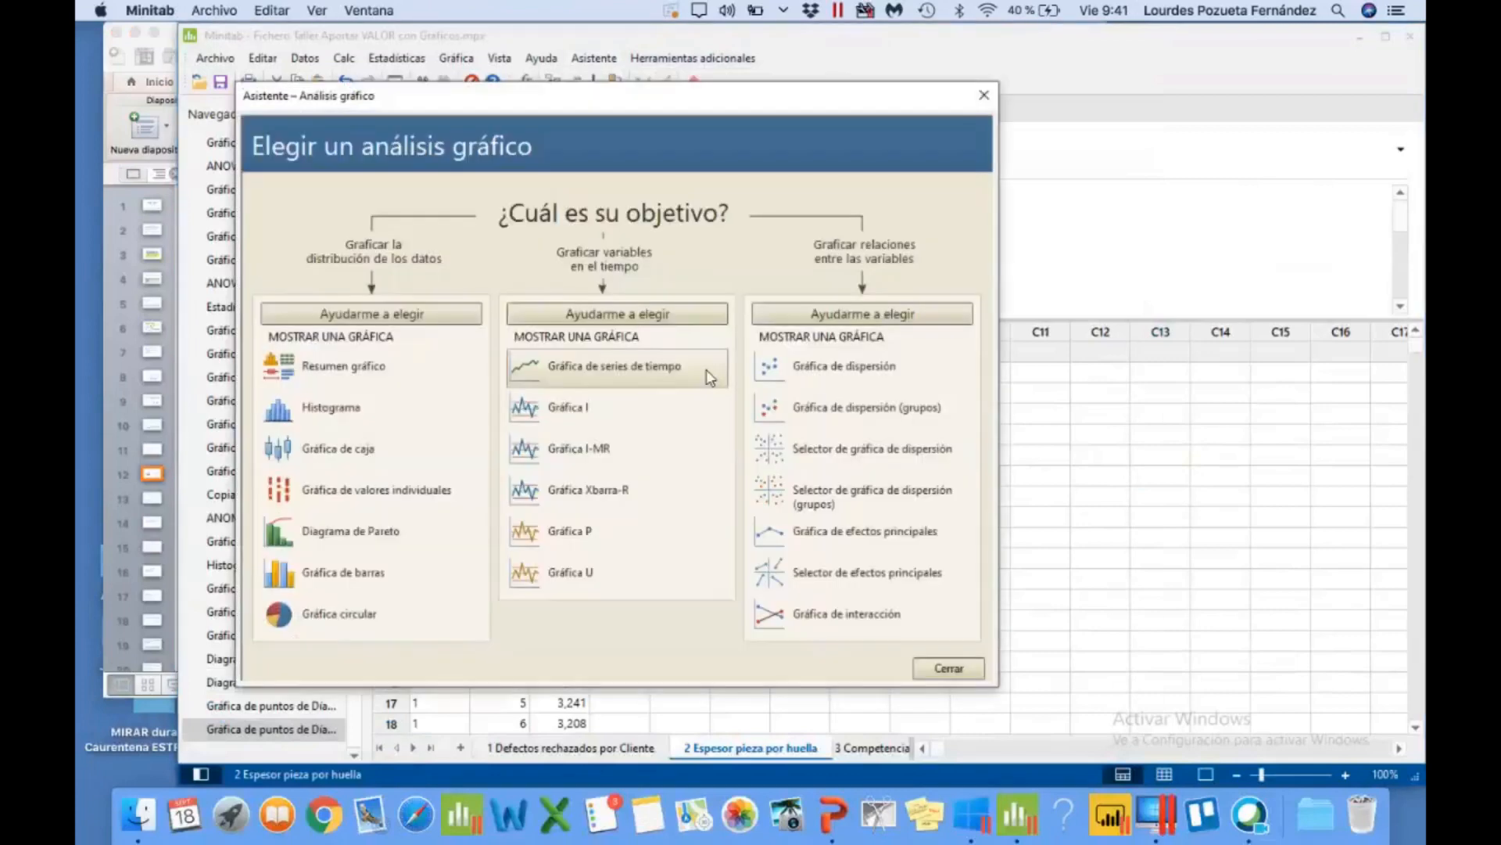
{"action": "left_click", "coordinate": [382, 414]}
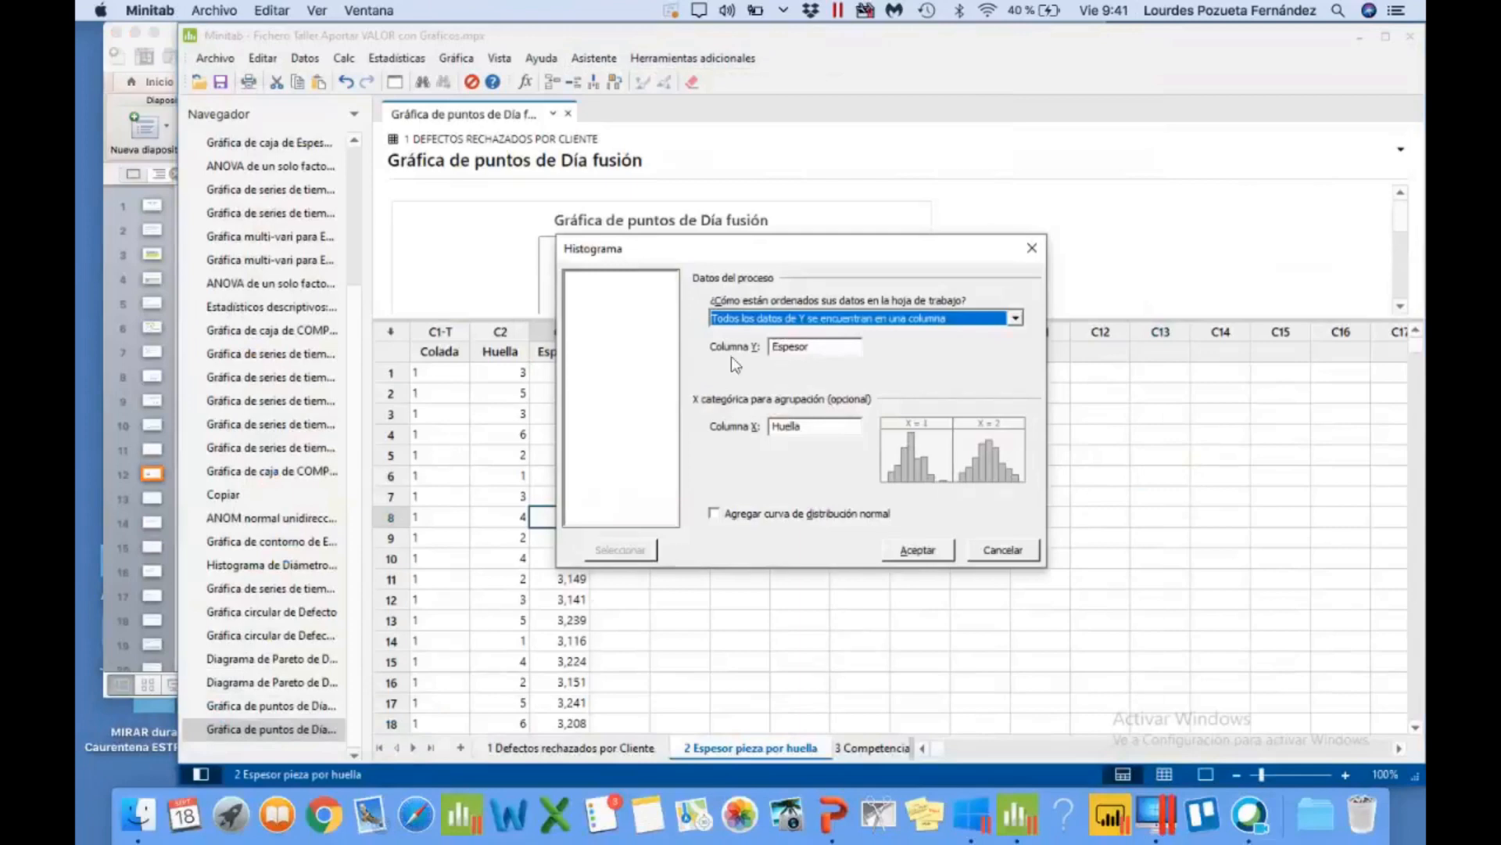
{"action": "left_click_drag", "start_coordinate": [809, 347], "coordinate": [722, 331]}
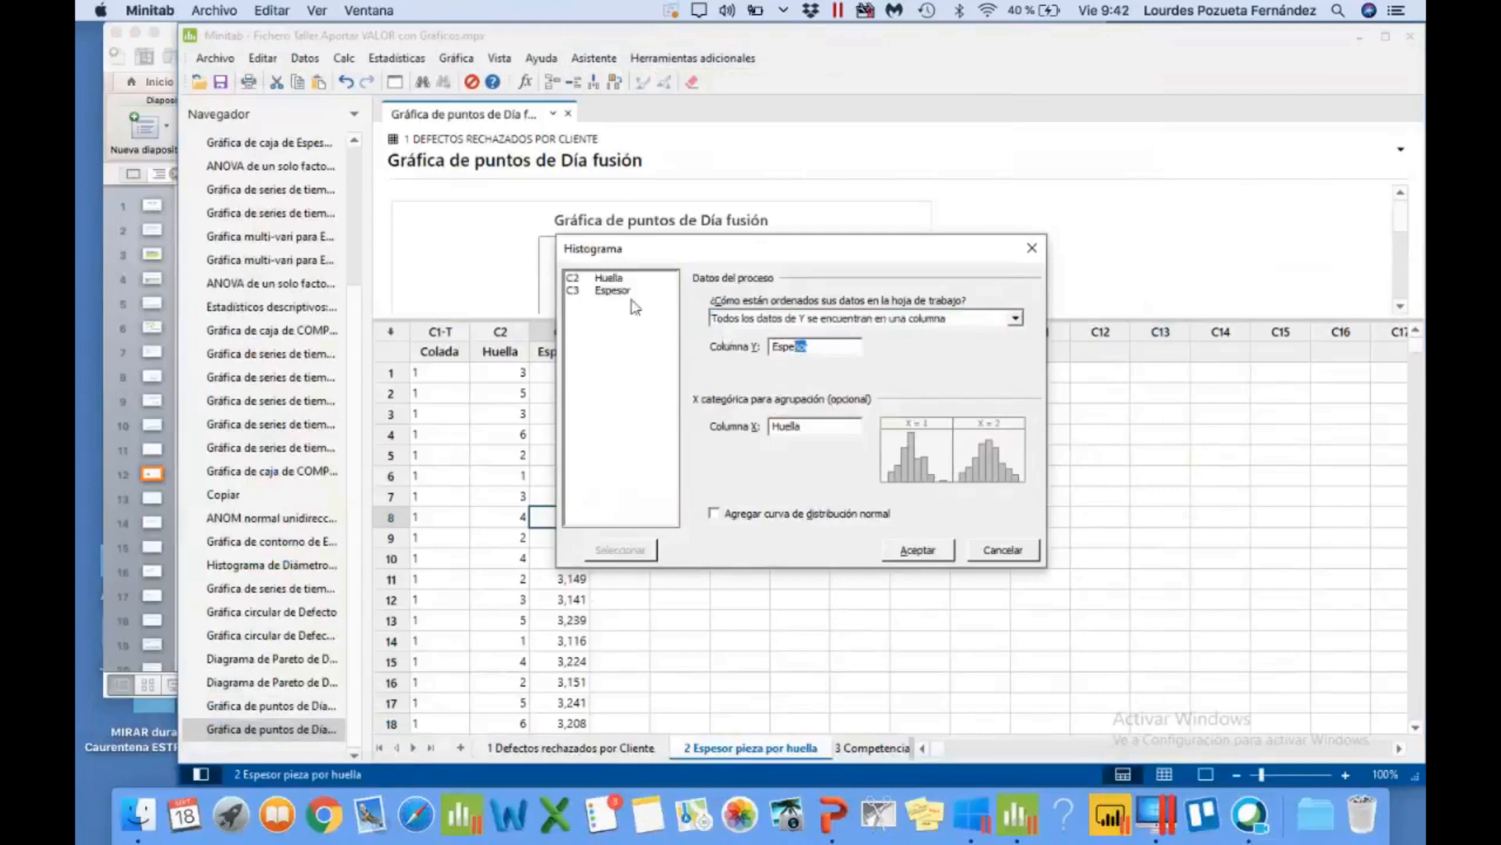
{"action": "left_click", "coordinate": [816, 427]}
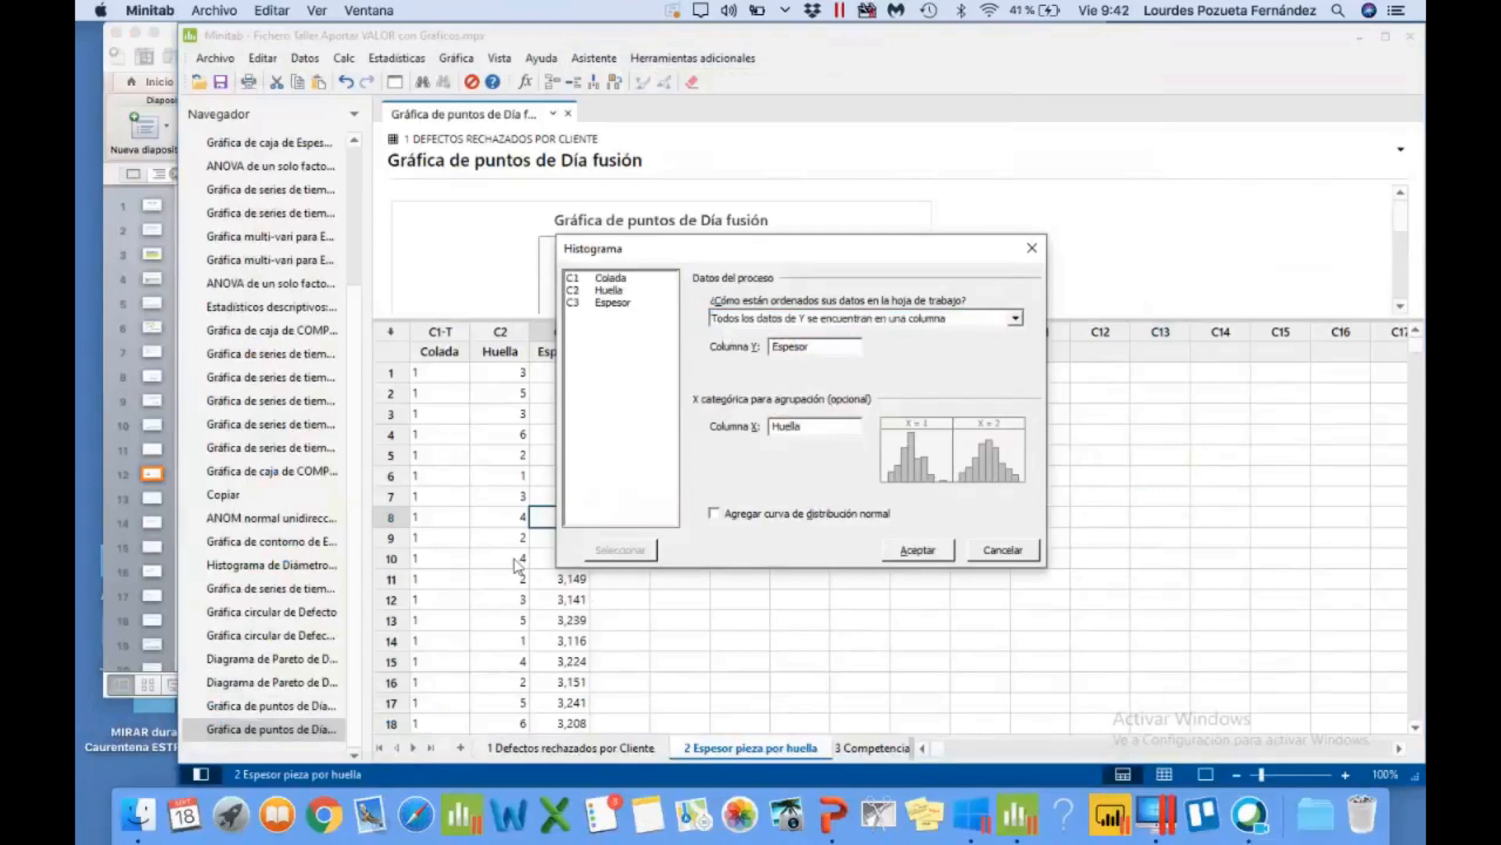
{"action": "left_click_drag", "start_coordinate": [812, 427], "coordinate": [742, 434]}
{"action": "key", "text": "BackSpace"}
{"action": "left_click", "coordinate": [911, 552]}
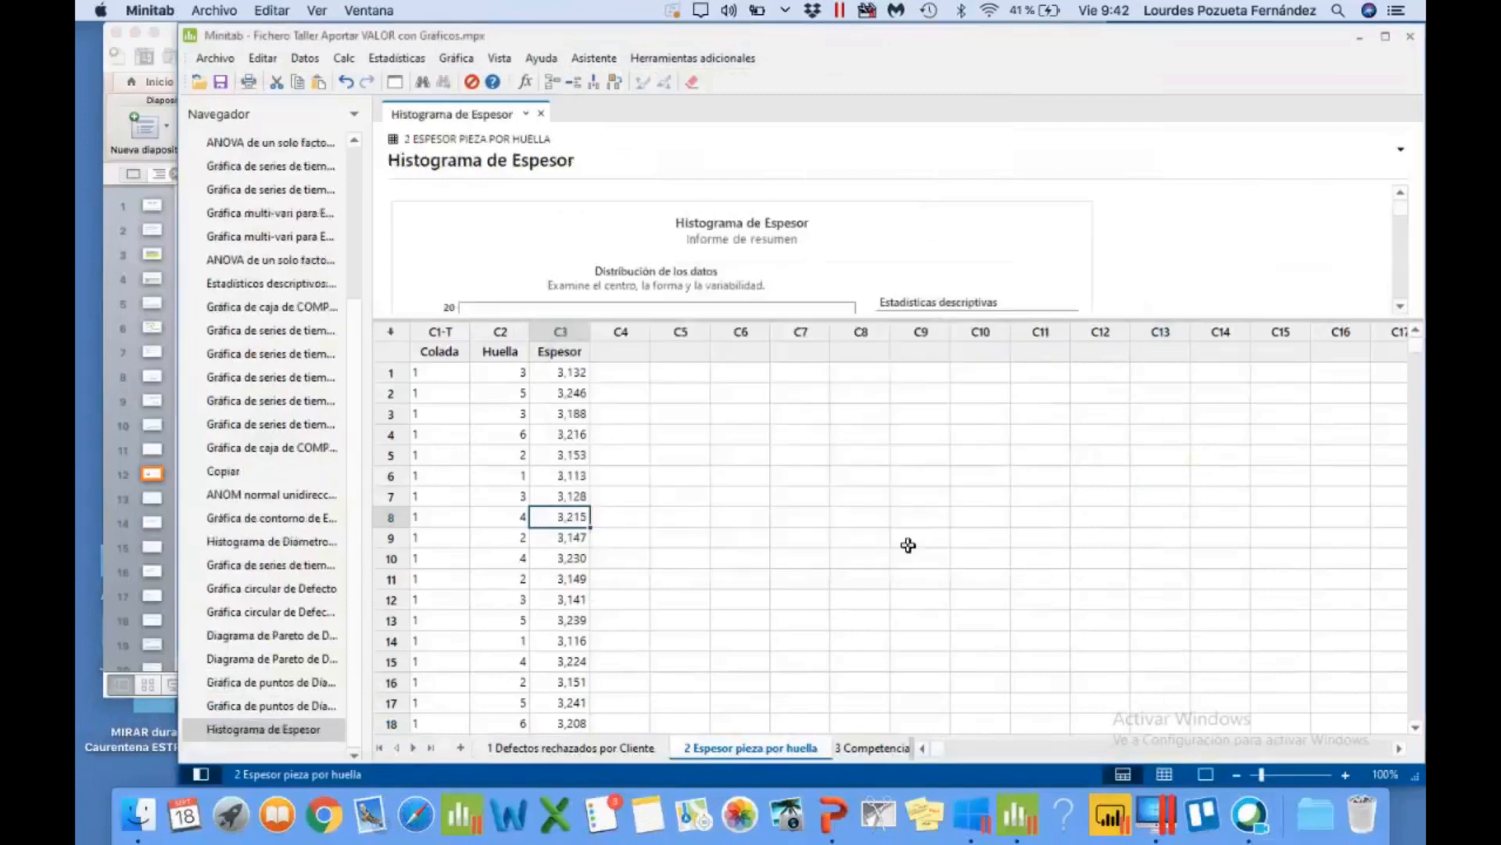
{"action": "left_click", "coordinate": [794, 330]}
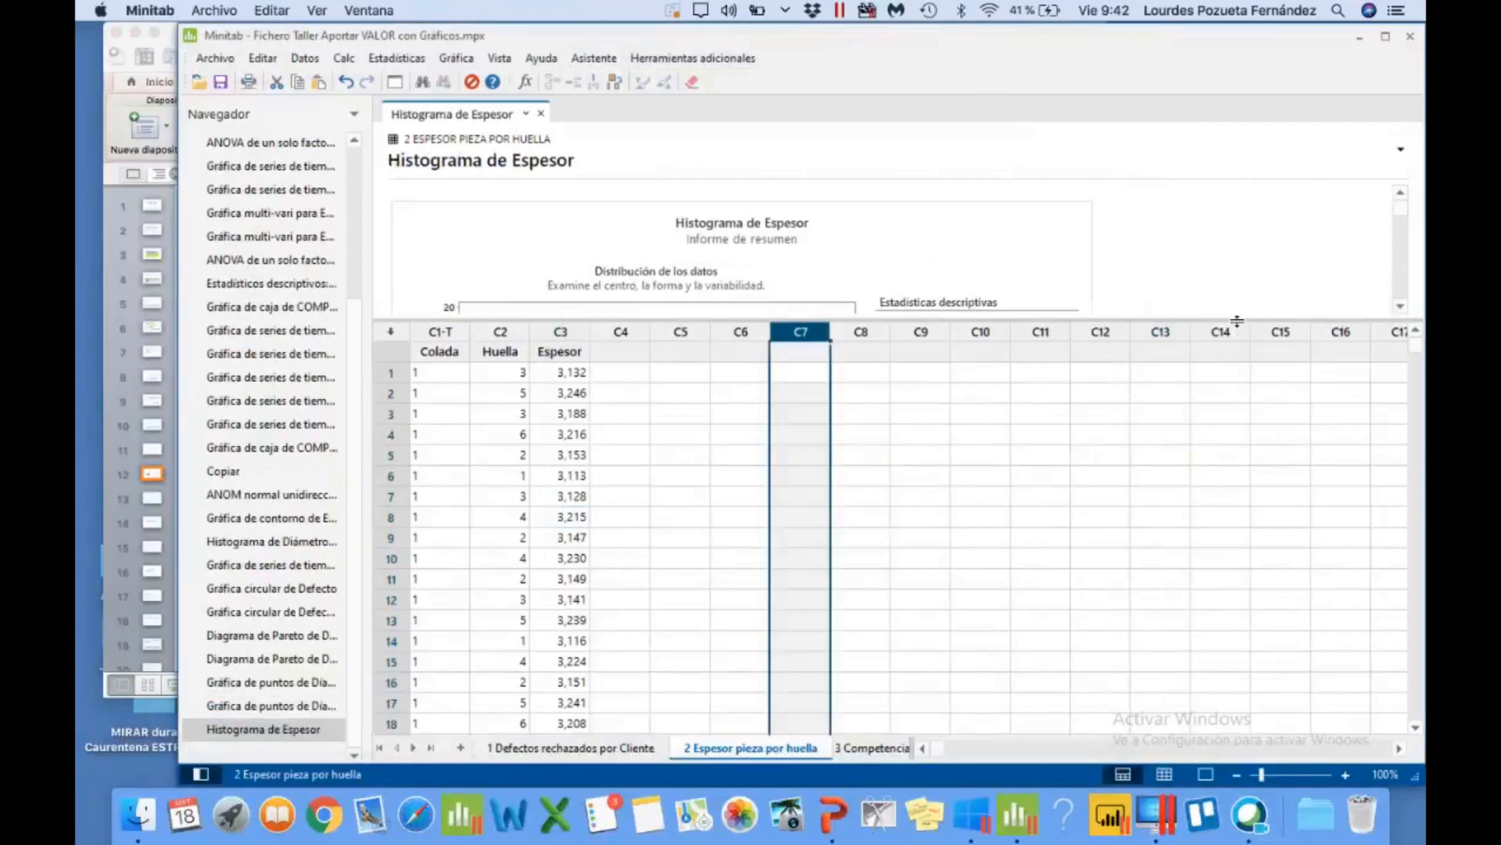
Step: Enlarge the output area, open the Espesor histogram for editing, and check the Caso 2 tolerances in PowerPoint before returning to Minitab
{"action": "left_click_drag", "start_coordinate": [1237, 320], "coordinate": [1237, 590]}
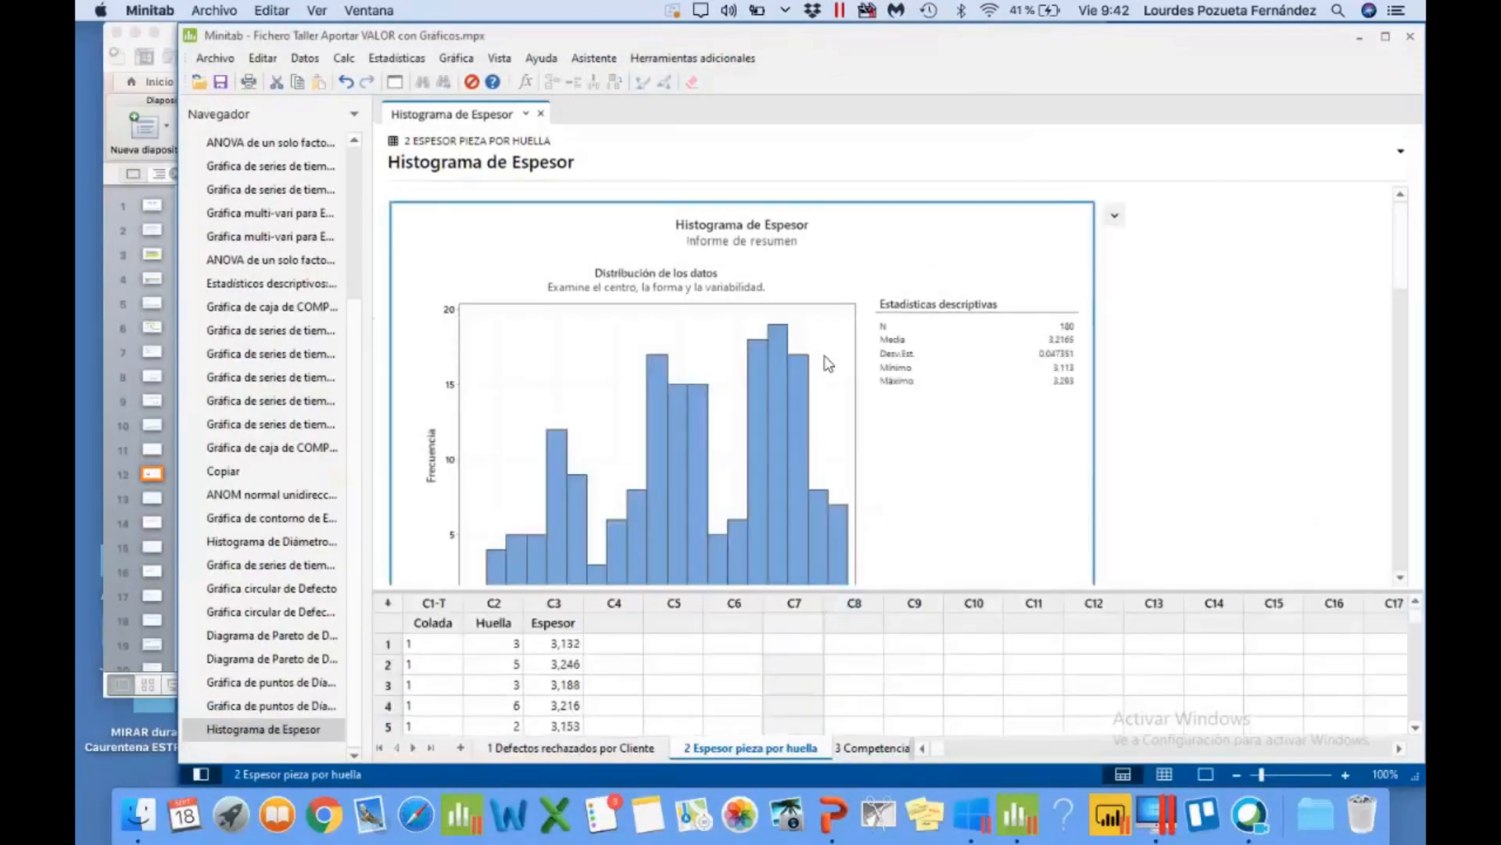
{"action": "double_click", "coordinate": [830, 356]}
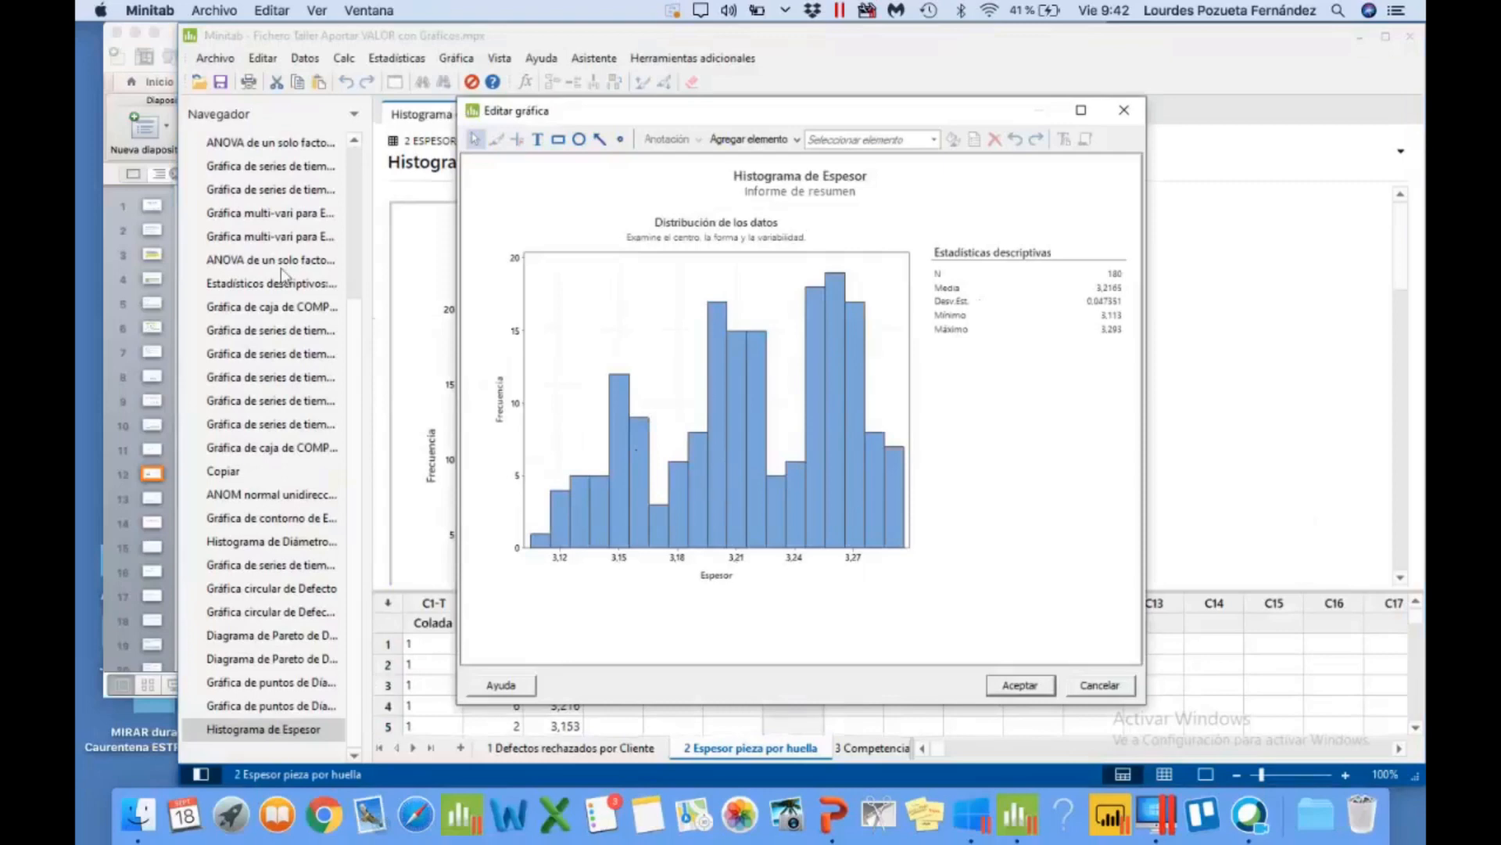
{"action": "left_click", "coordinate": [131, 243]}
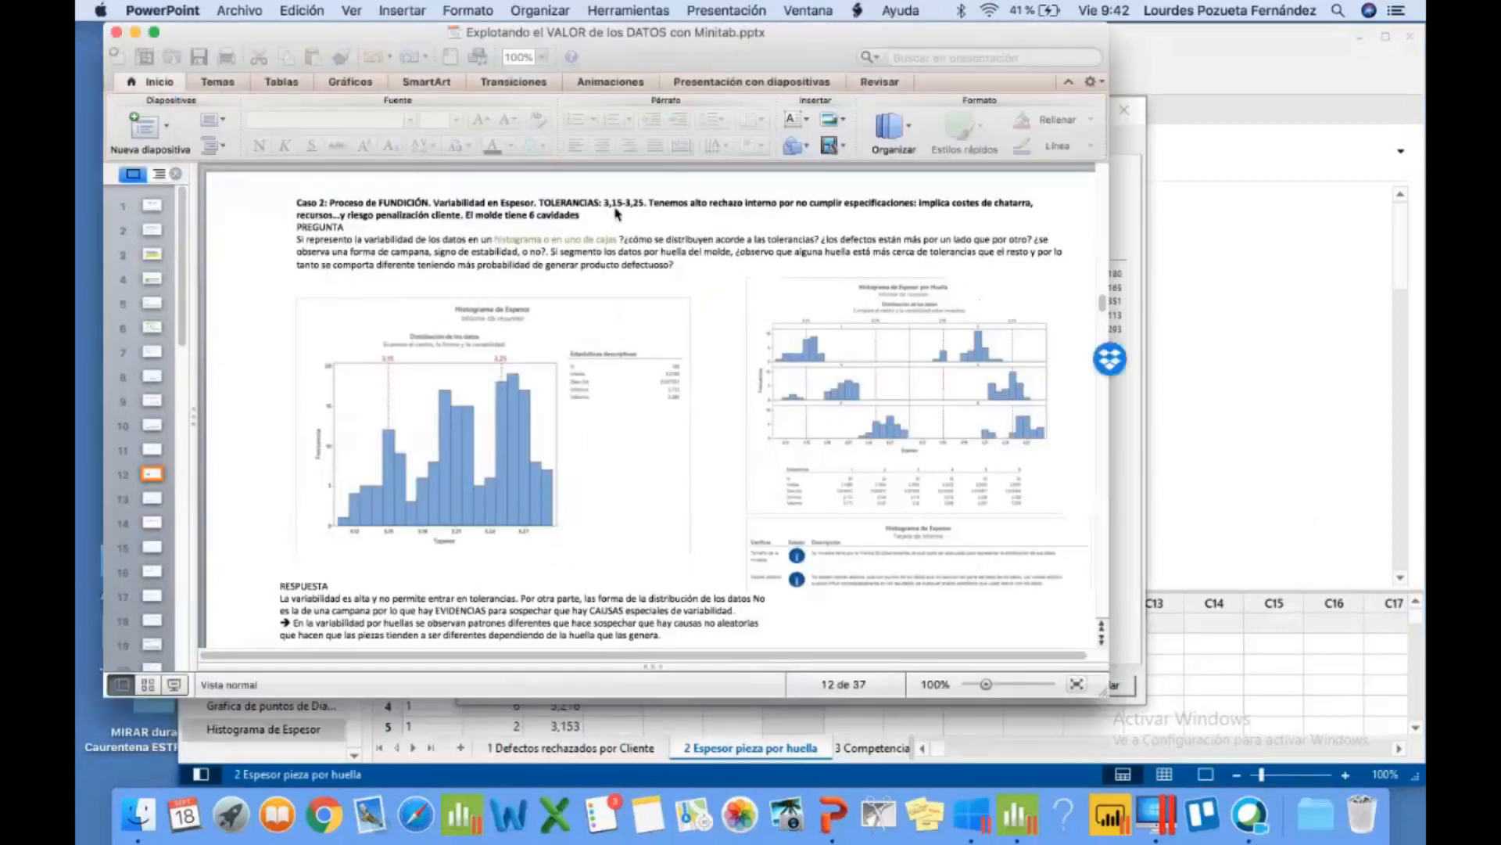
{"action": "left_click", "coordinate": [1136, 195]}
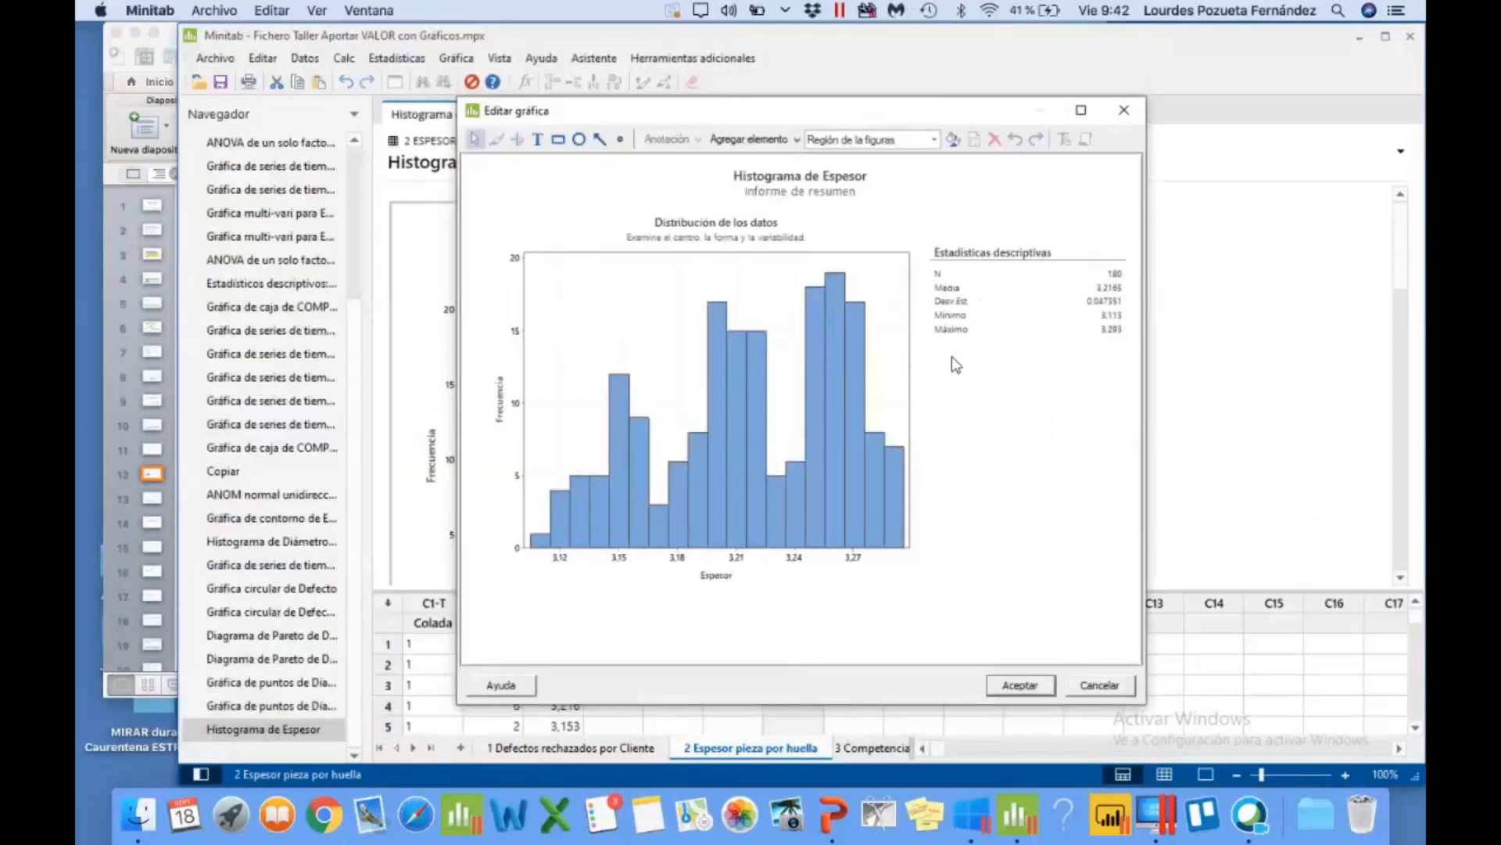
Step: Add reference lines at data values 3,15 and 3,25 to the Espesor histogram and apply the graph edits
{"action": "left_click", "coordinate": [755, 140]}
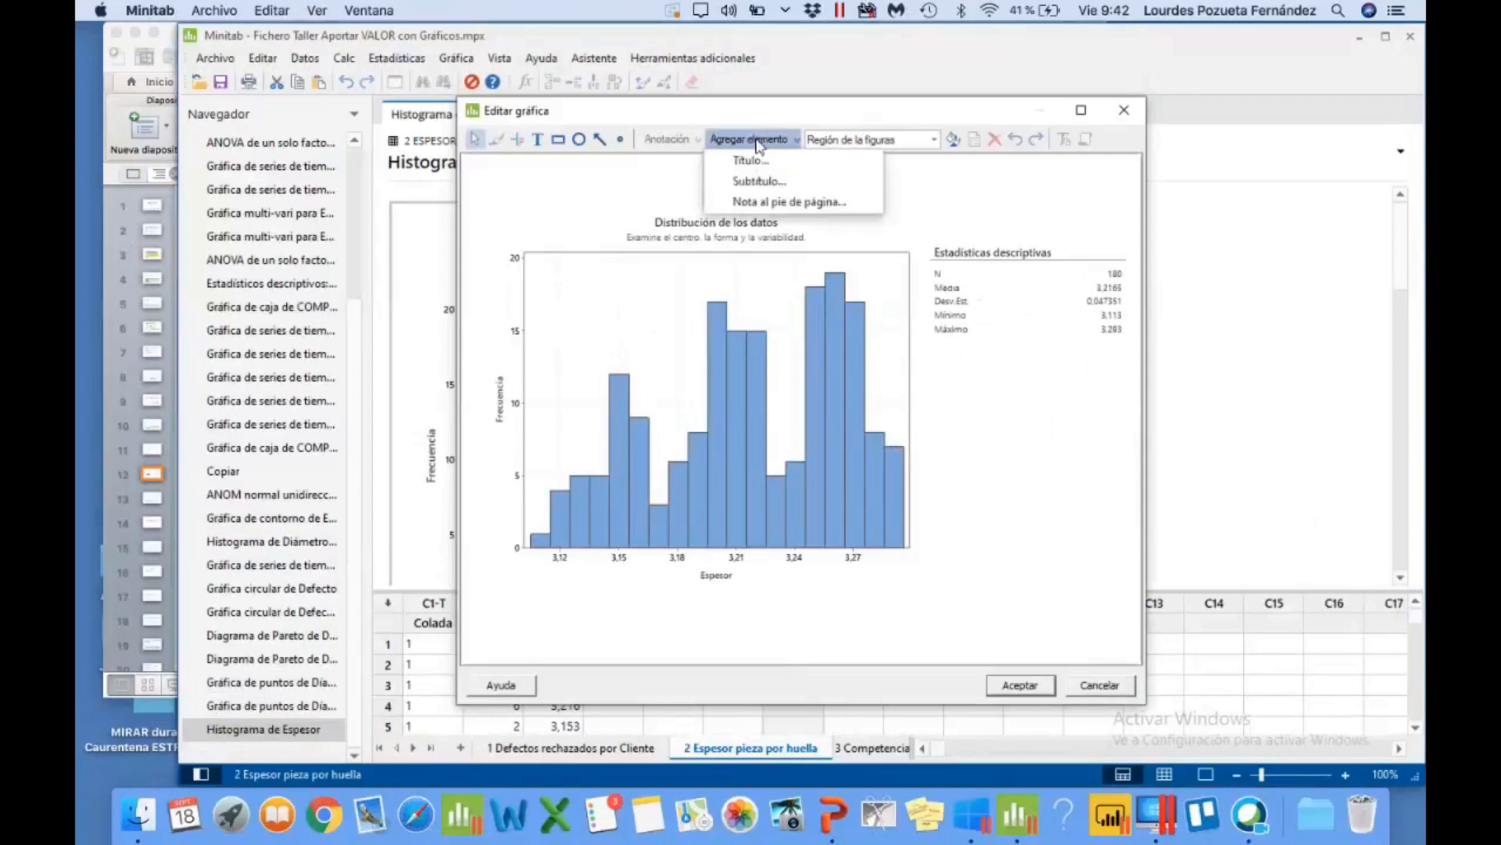
{"action": "left_click", "coordinate": [658, 268]}
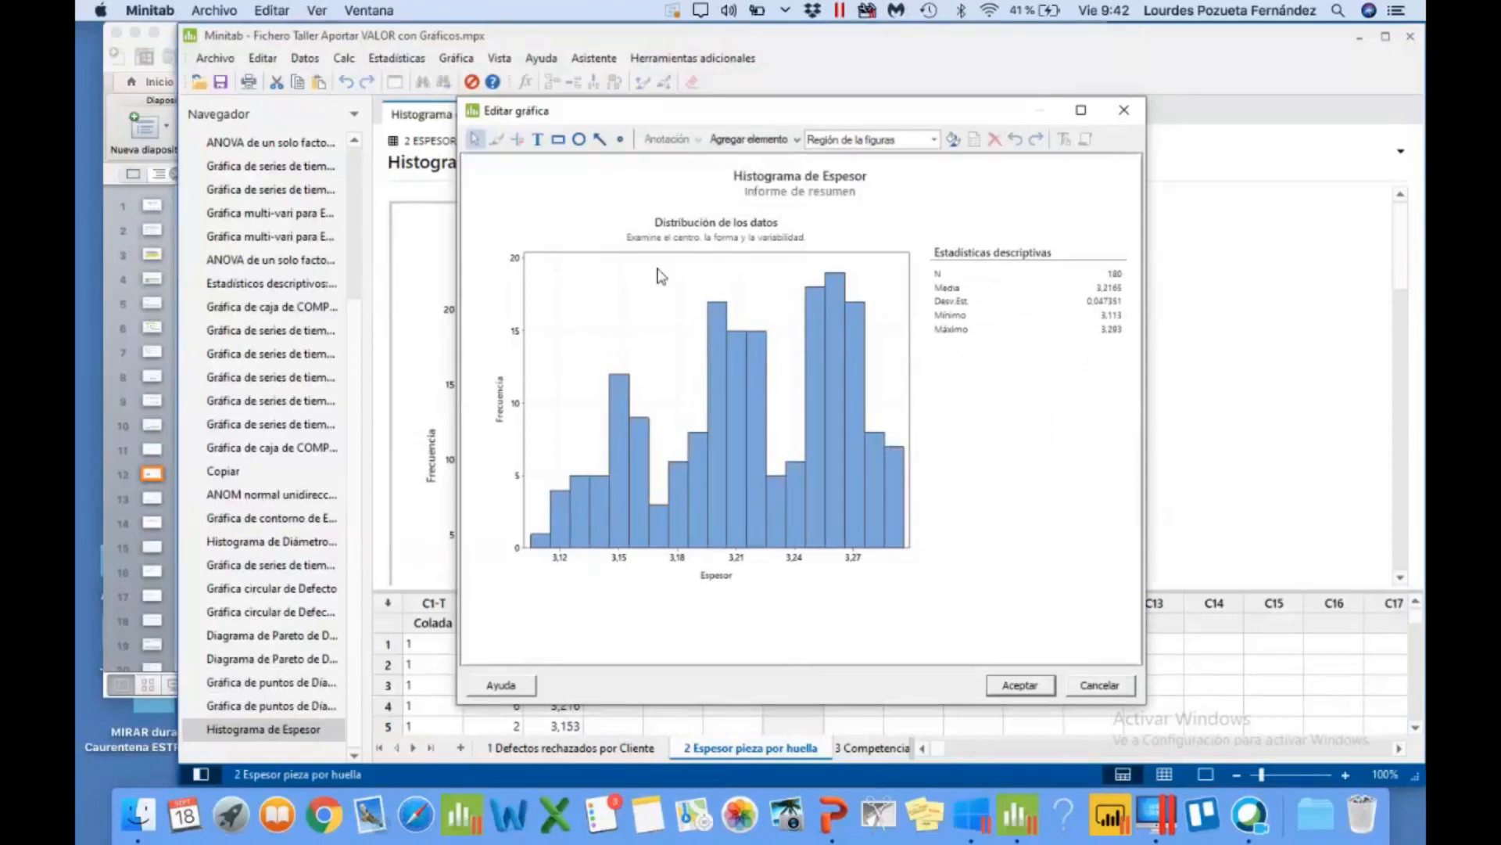
{"action": "right_click", "coordinate": [659, 275]}
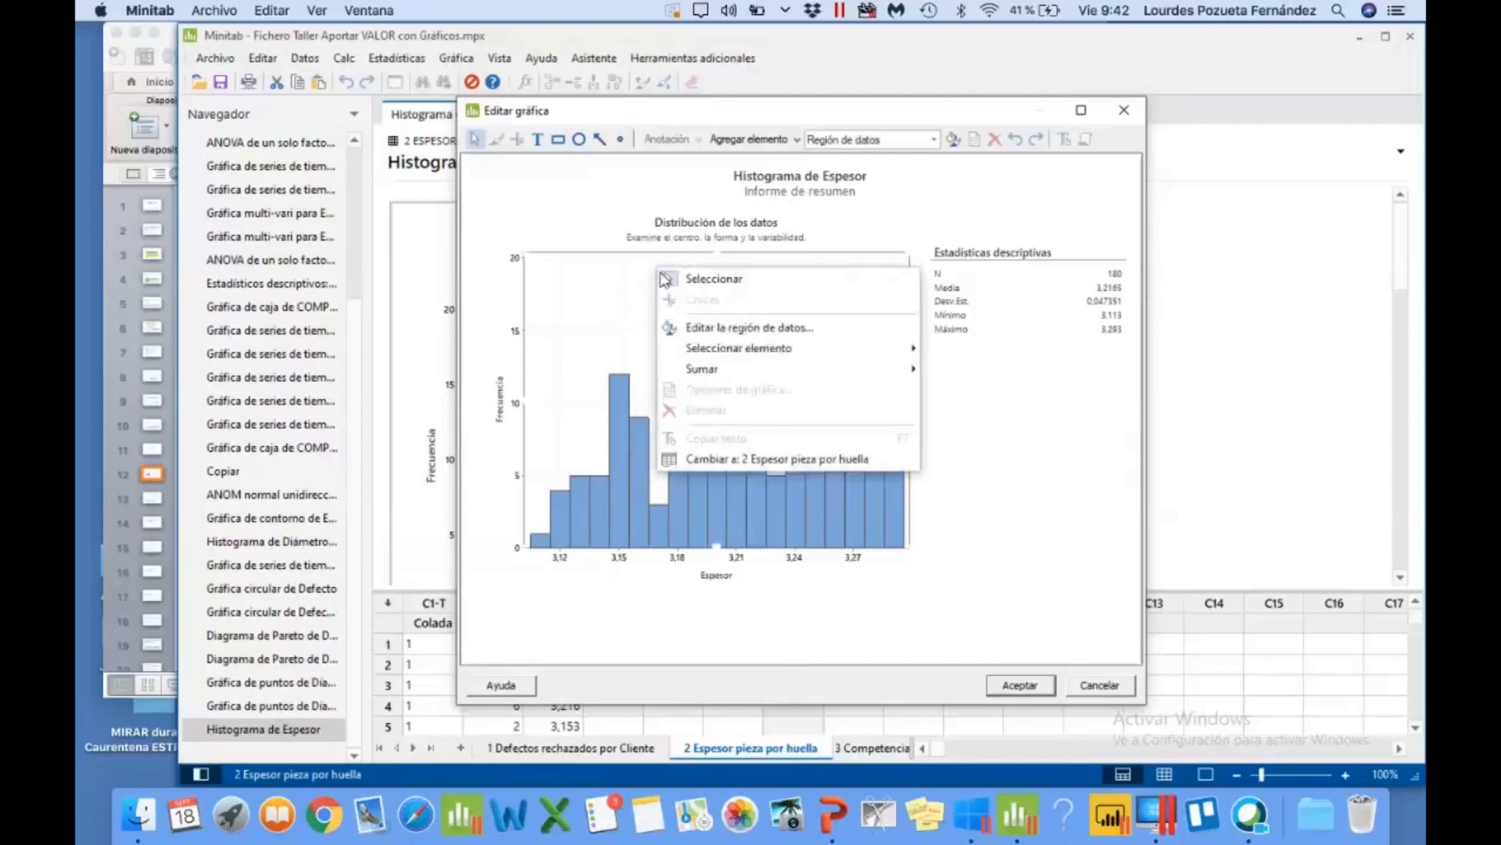
{"action": "mouse_move", "coordinate": [702, 376]}
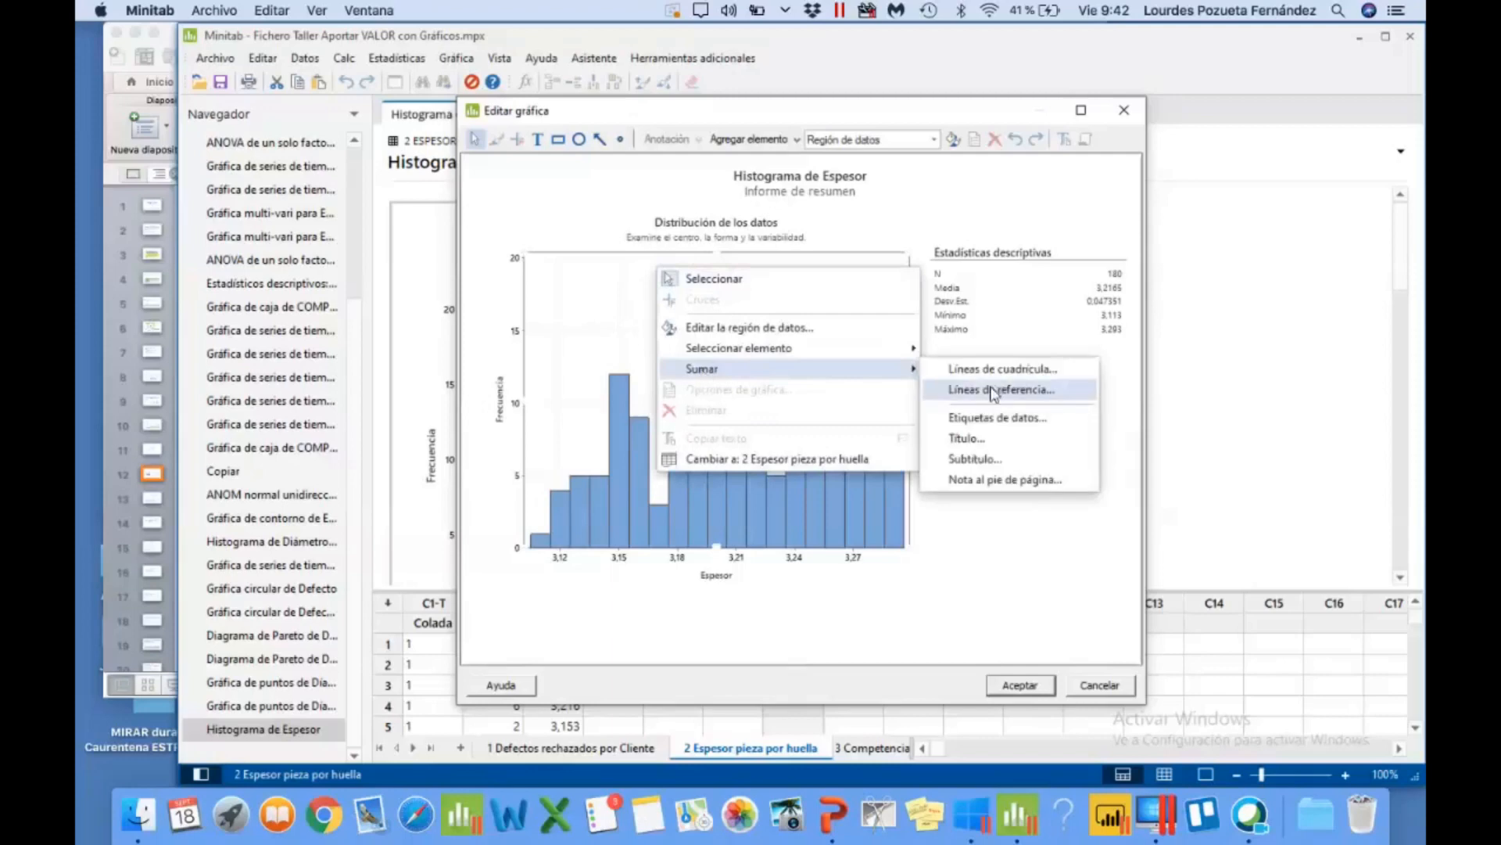
{"action": "left_click", "coordinate": [993, 391]}
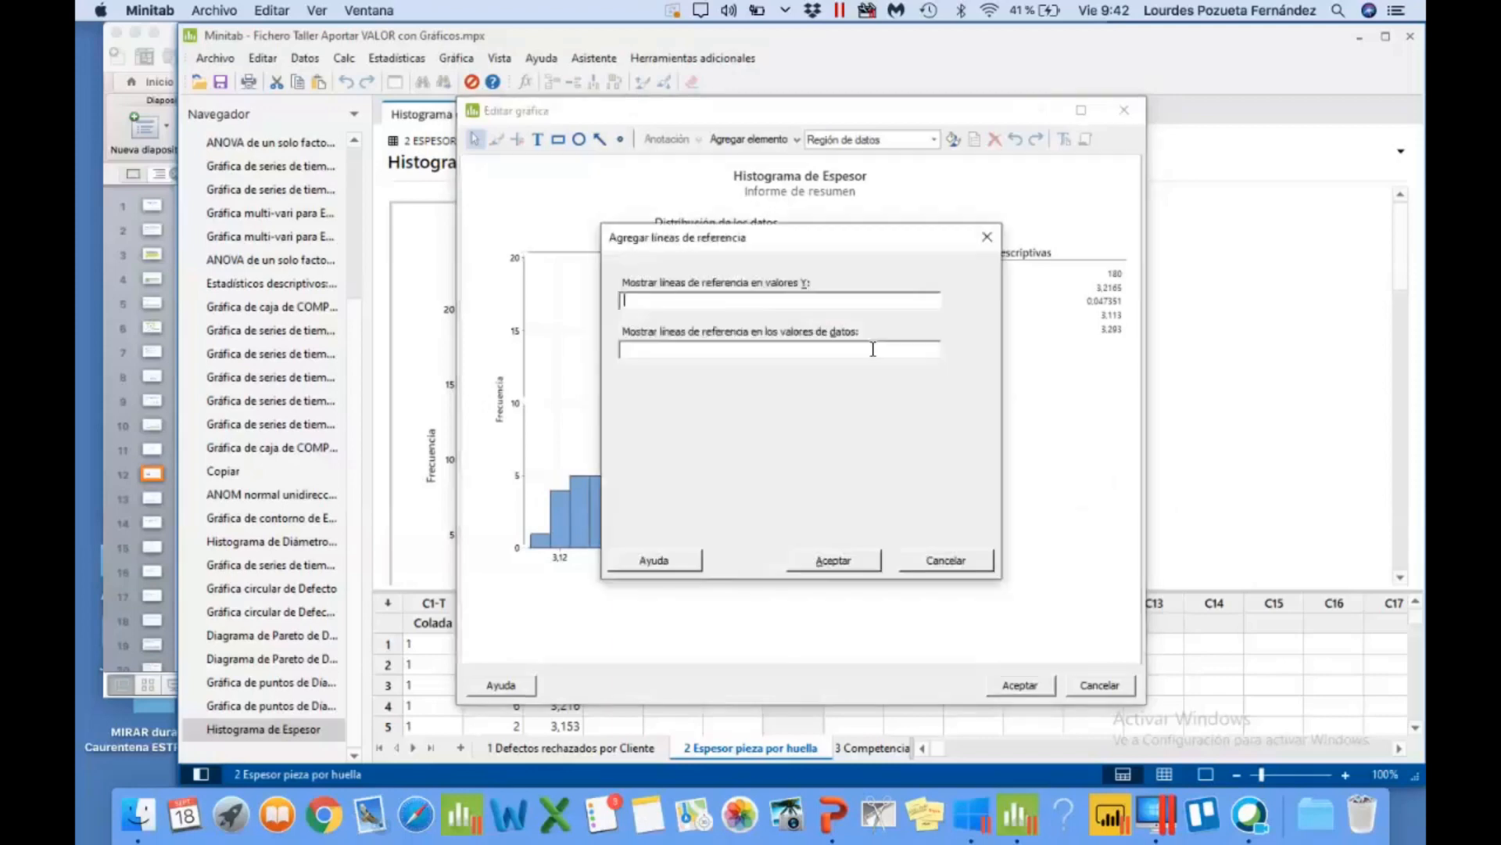
{"action": "left_click", "coordinate": [873, 349]}
{"action": "type", "text": "3"}
{"action": "left_click", "coordinate": [117, 408]}
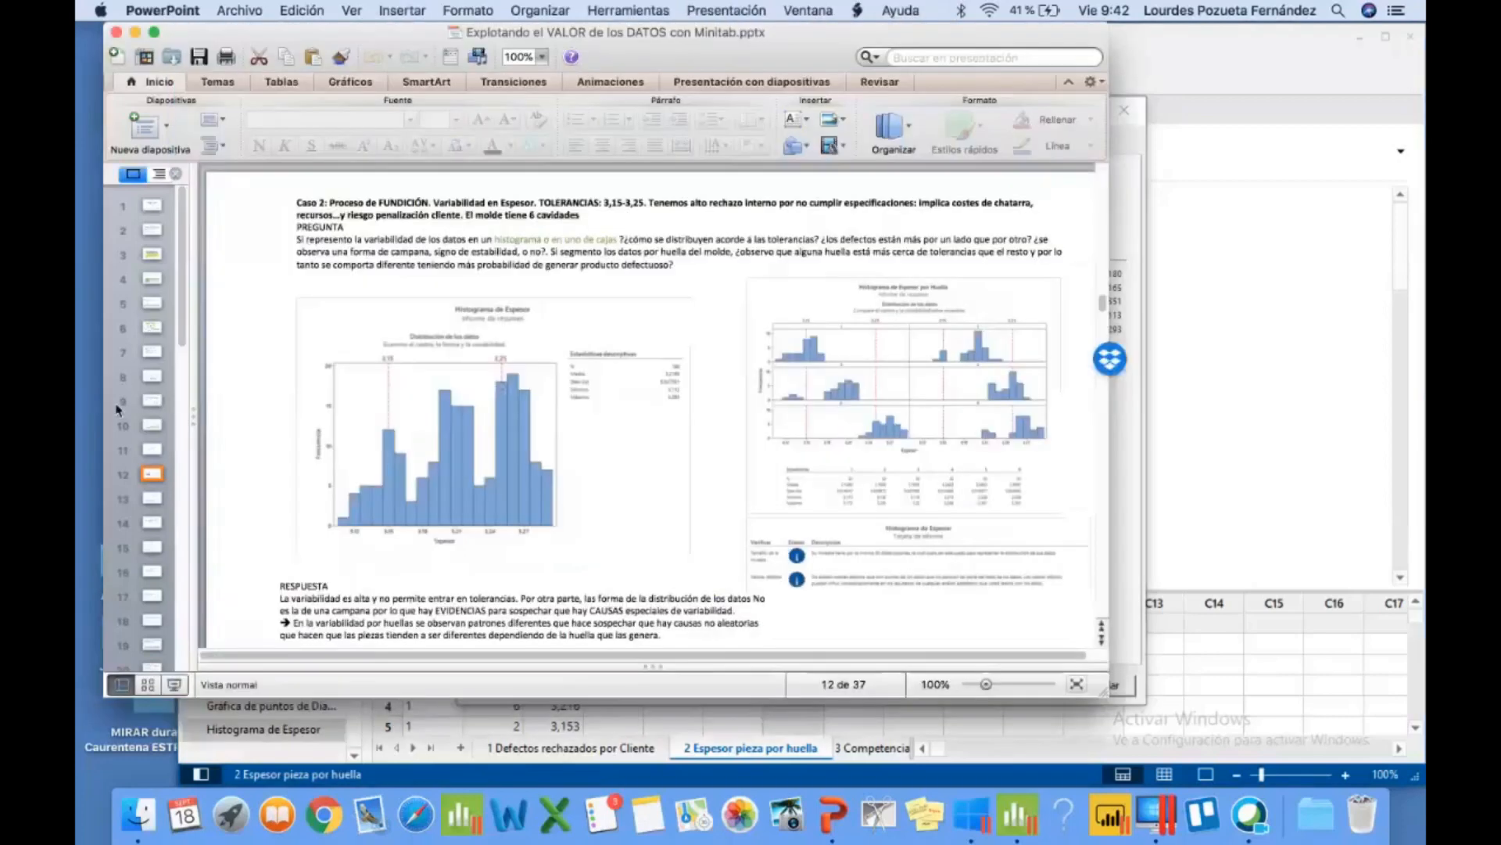
{"action": "left_click", "coordinate": [1126, 542]}
{"action": "type", "text": ","}
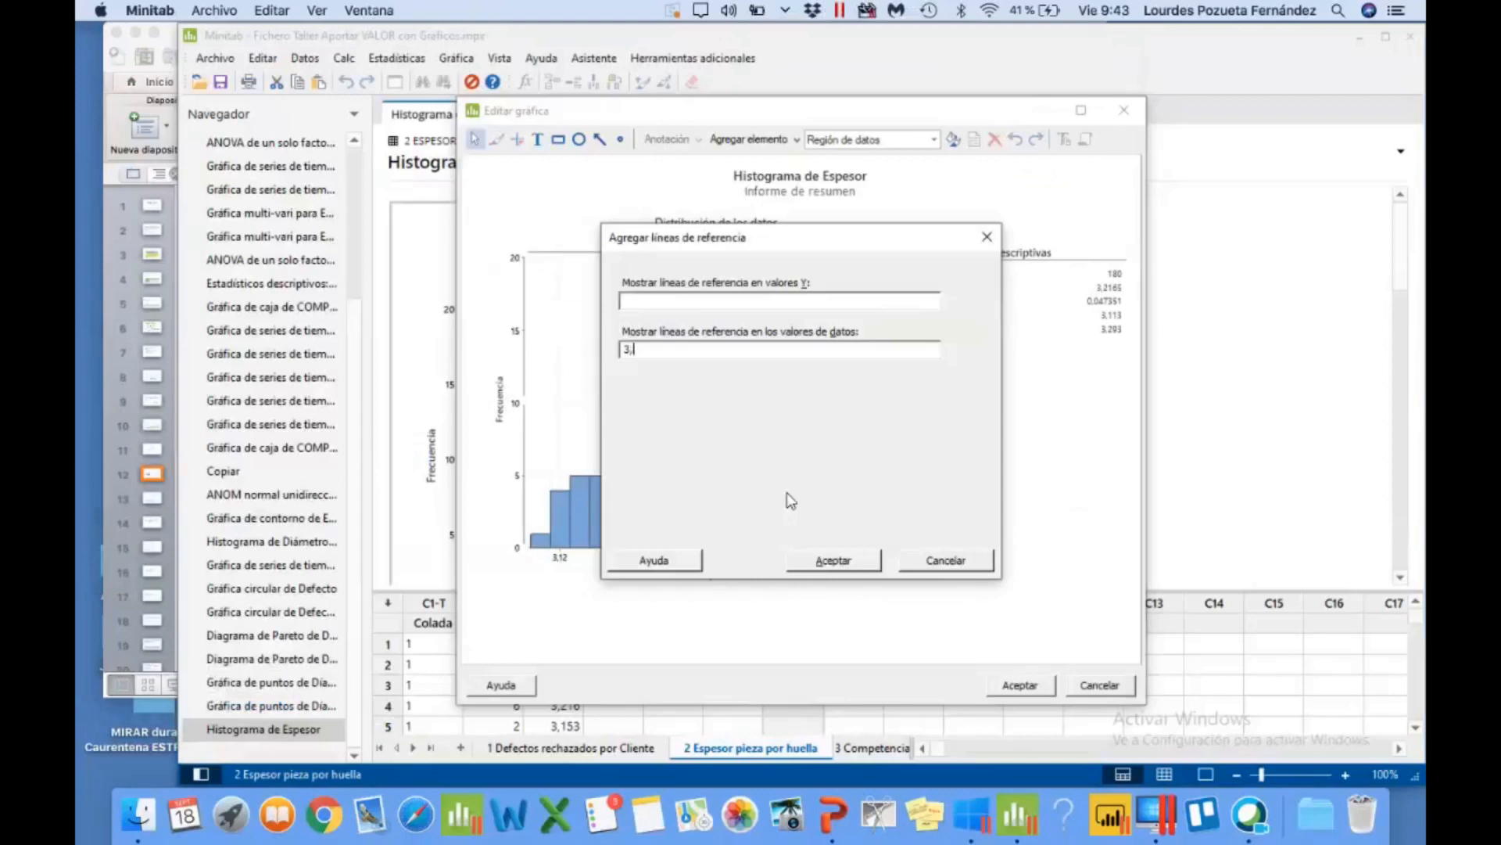
{"action": "type", "text": "15 3,25"}
{"action": "left_click", "coordinate": [828, 562]}
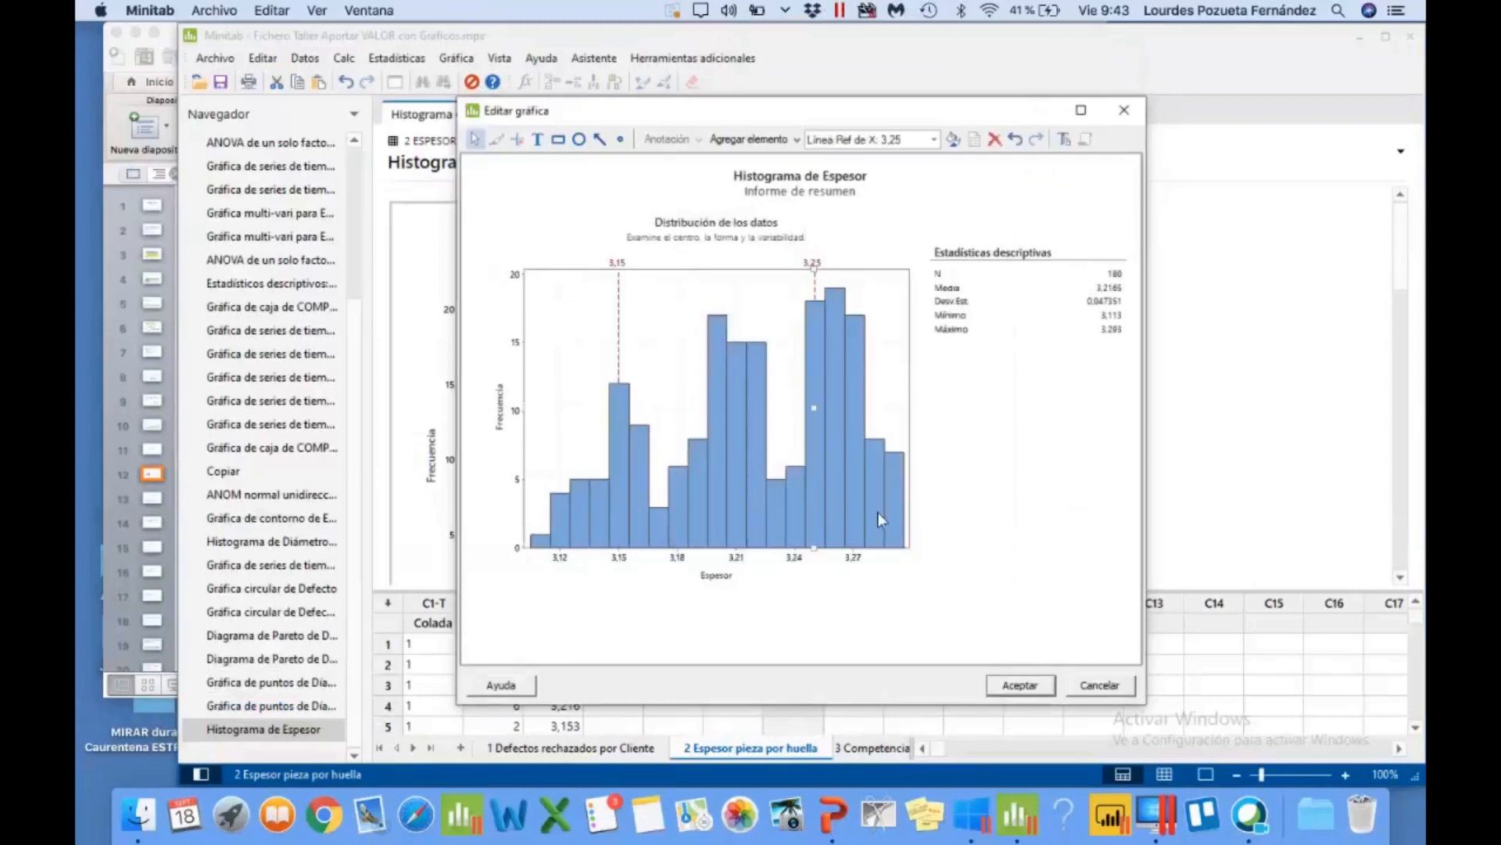
{"action": "left_click", "coordinate": [1029, 686]}
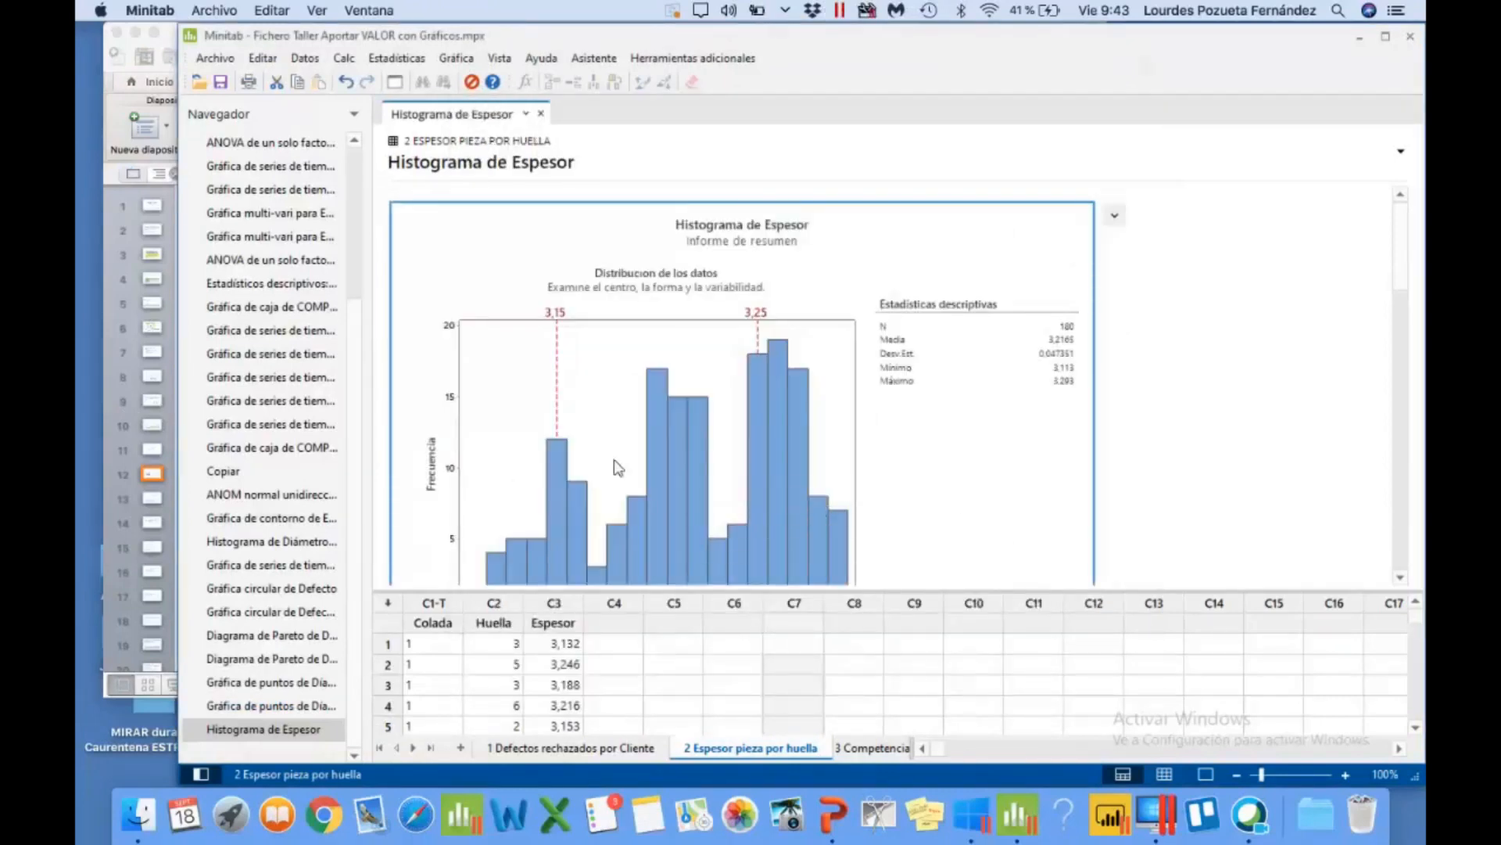
Step: Create an Assistant histogram of Espesor grouped by Huella as the categorical X column
{"action": "scroll", "coordinate": [625, 469], "scroll_direction": "down", "scroll_amount": 2}
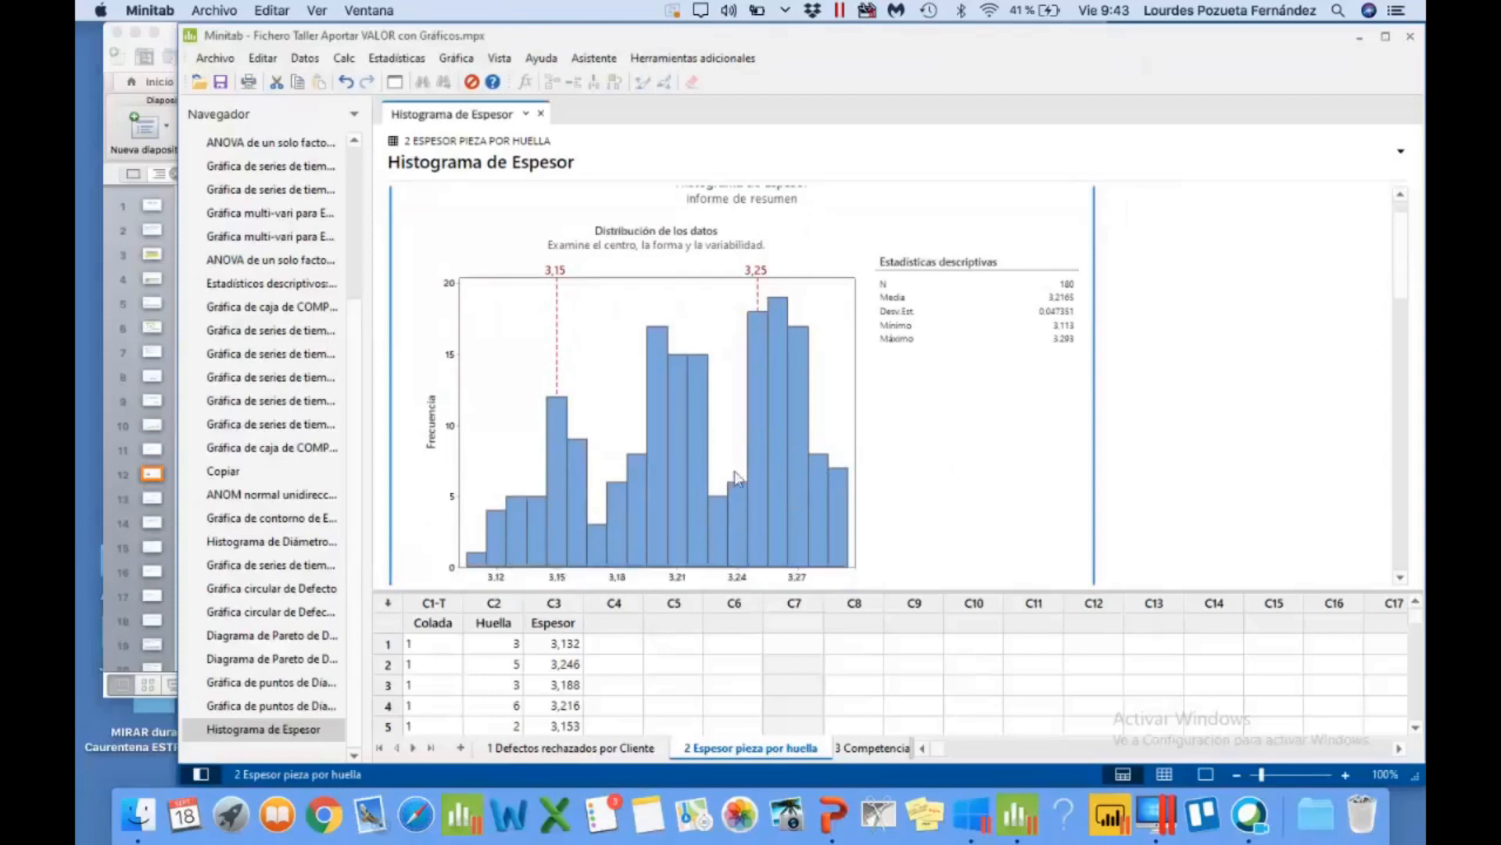
{"action": "mouse_move", "coordinate": [796, 469]}
{"action": "left_click", "coordinate": [397, 84]}
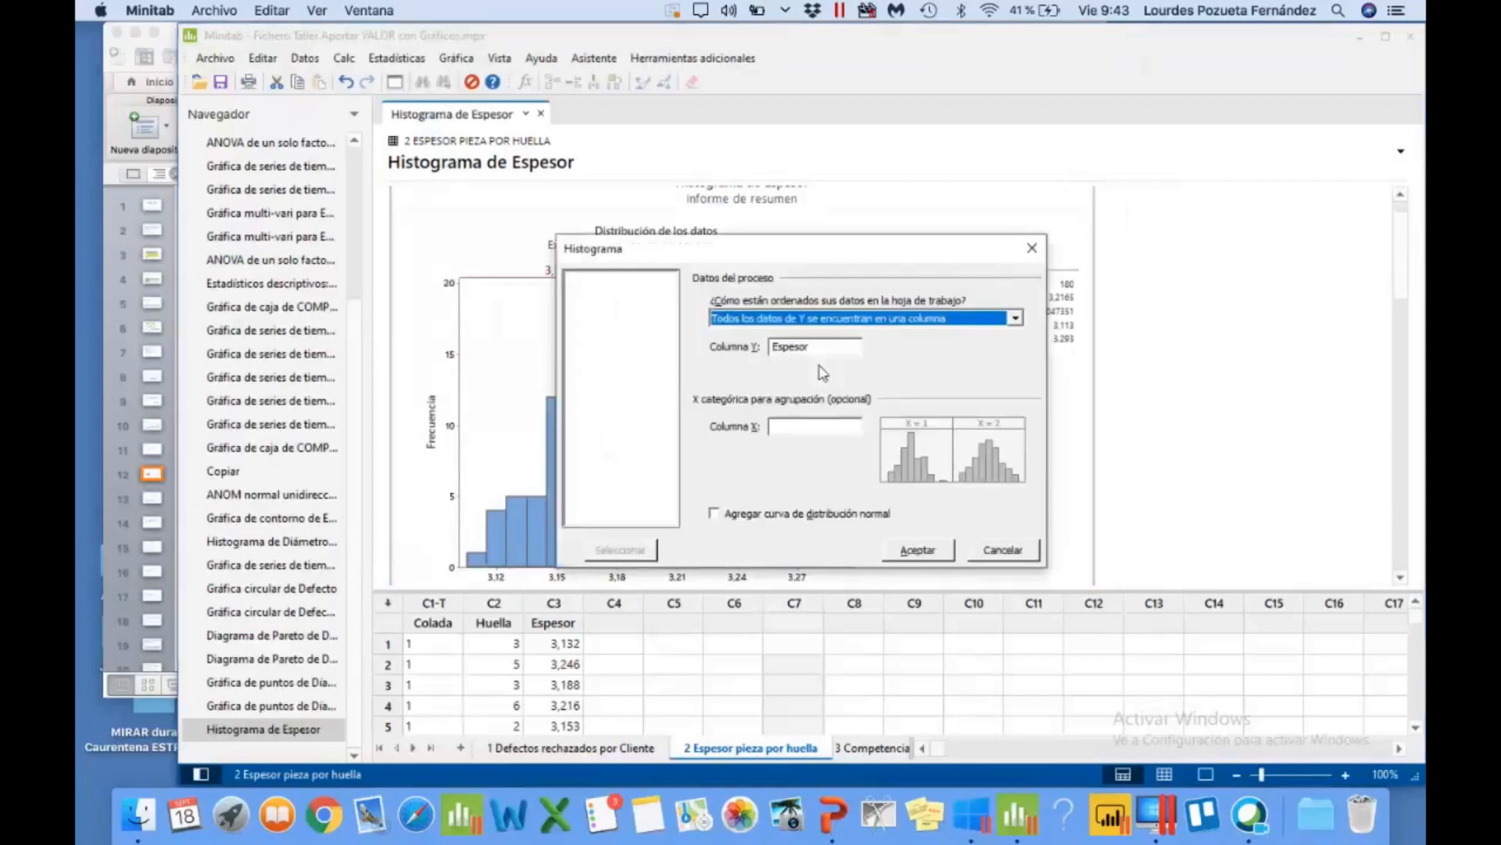
{"action": "left_click", "coordinate": [784, 427]}
{"action": "double_click", "coordinate": [618, 291]}
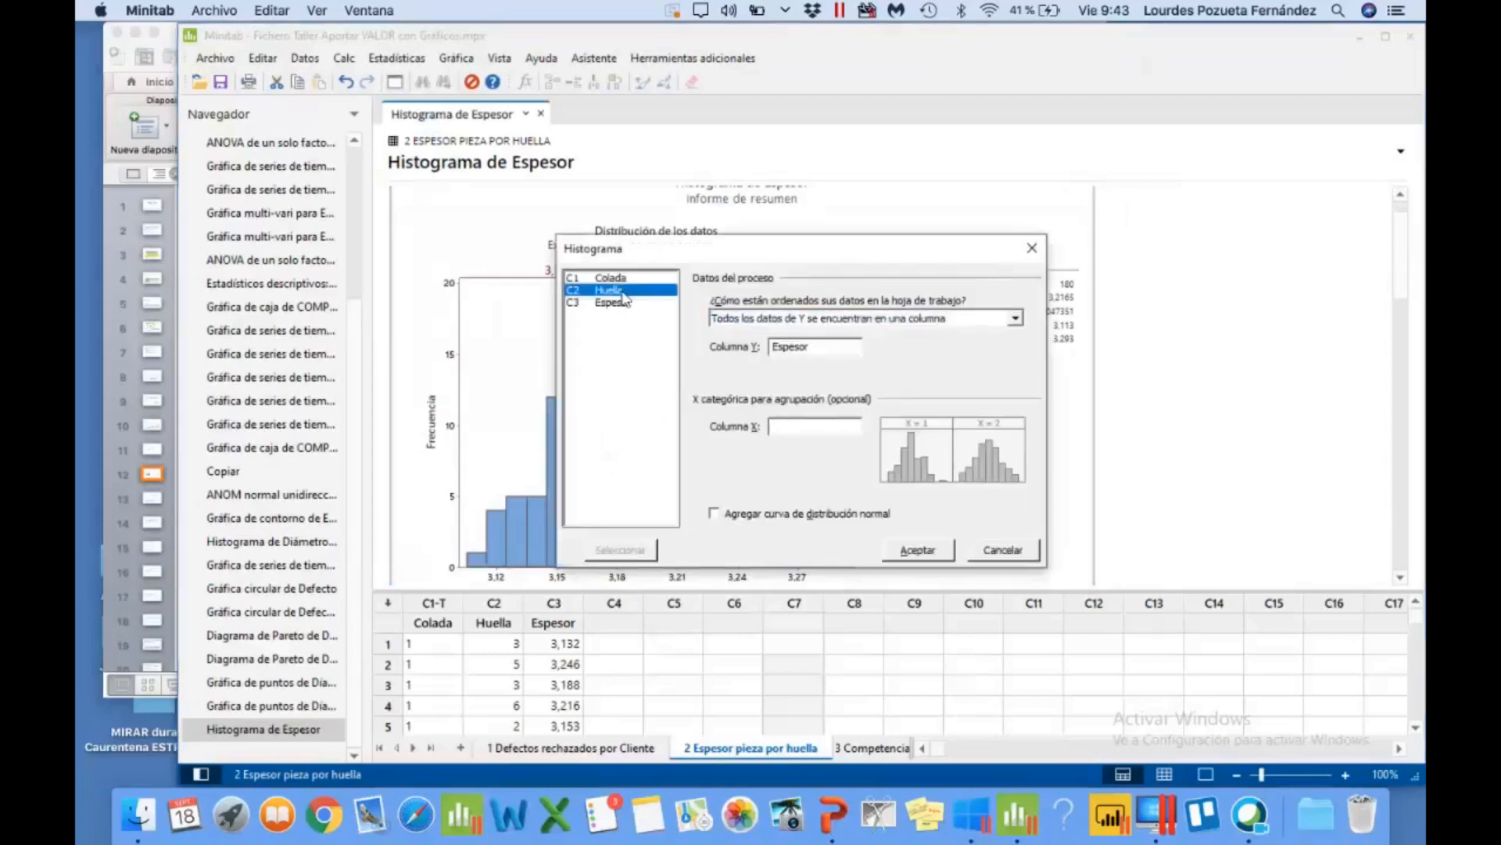
{"action": "left_click", "coordinate": [935, 551]}
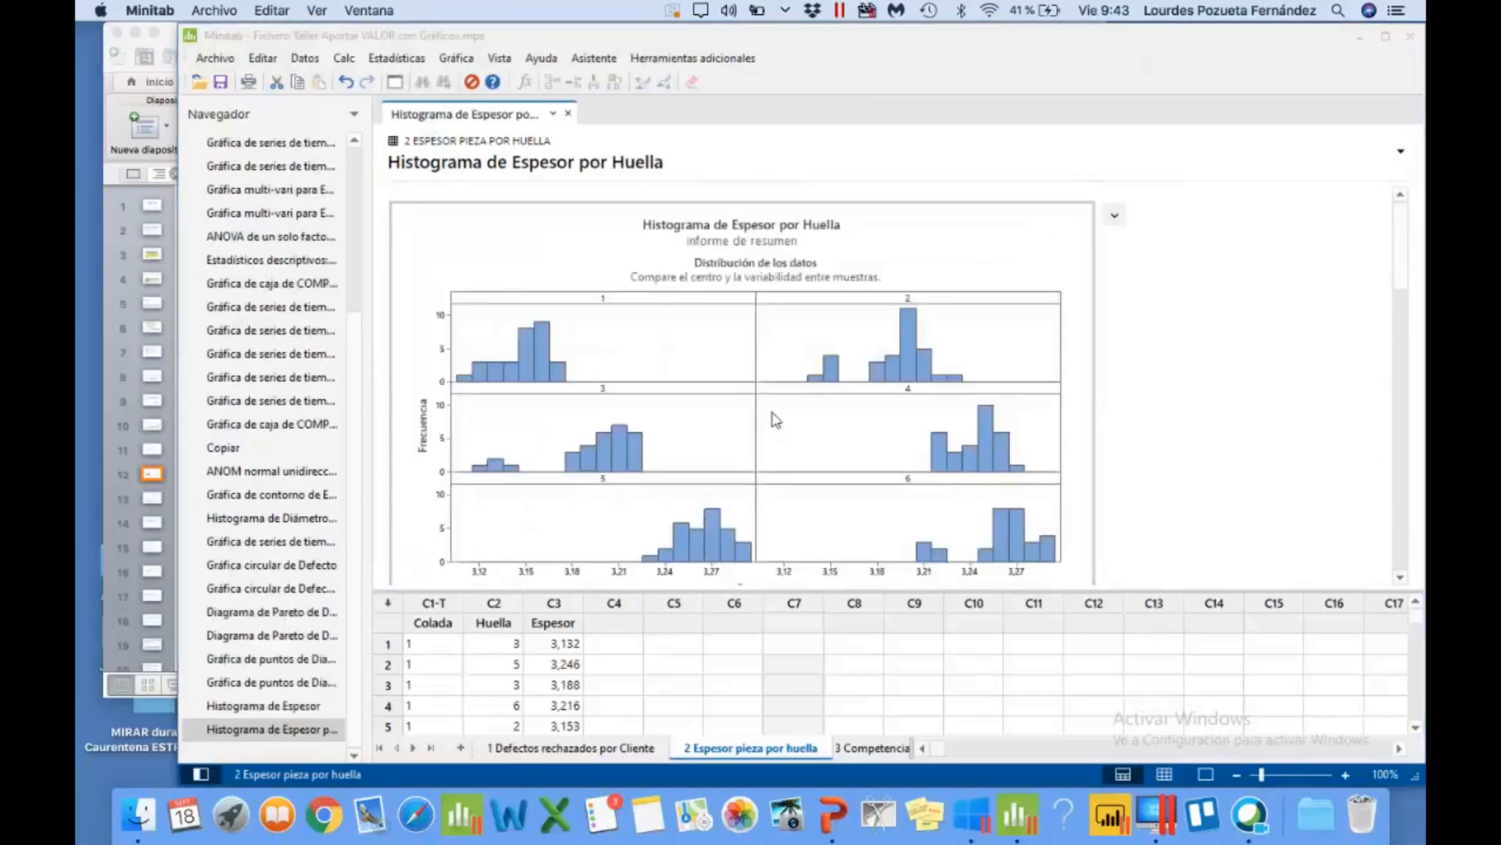
Step: Try to add reference lines to the histogram of Espesor by Huella in the graph editor
{"action": "double_click", "coordinate": [774, 420]}
{"action": "left_click", "coordinate": [754, 144]}
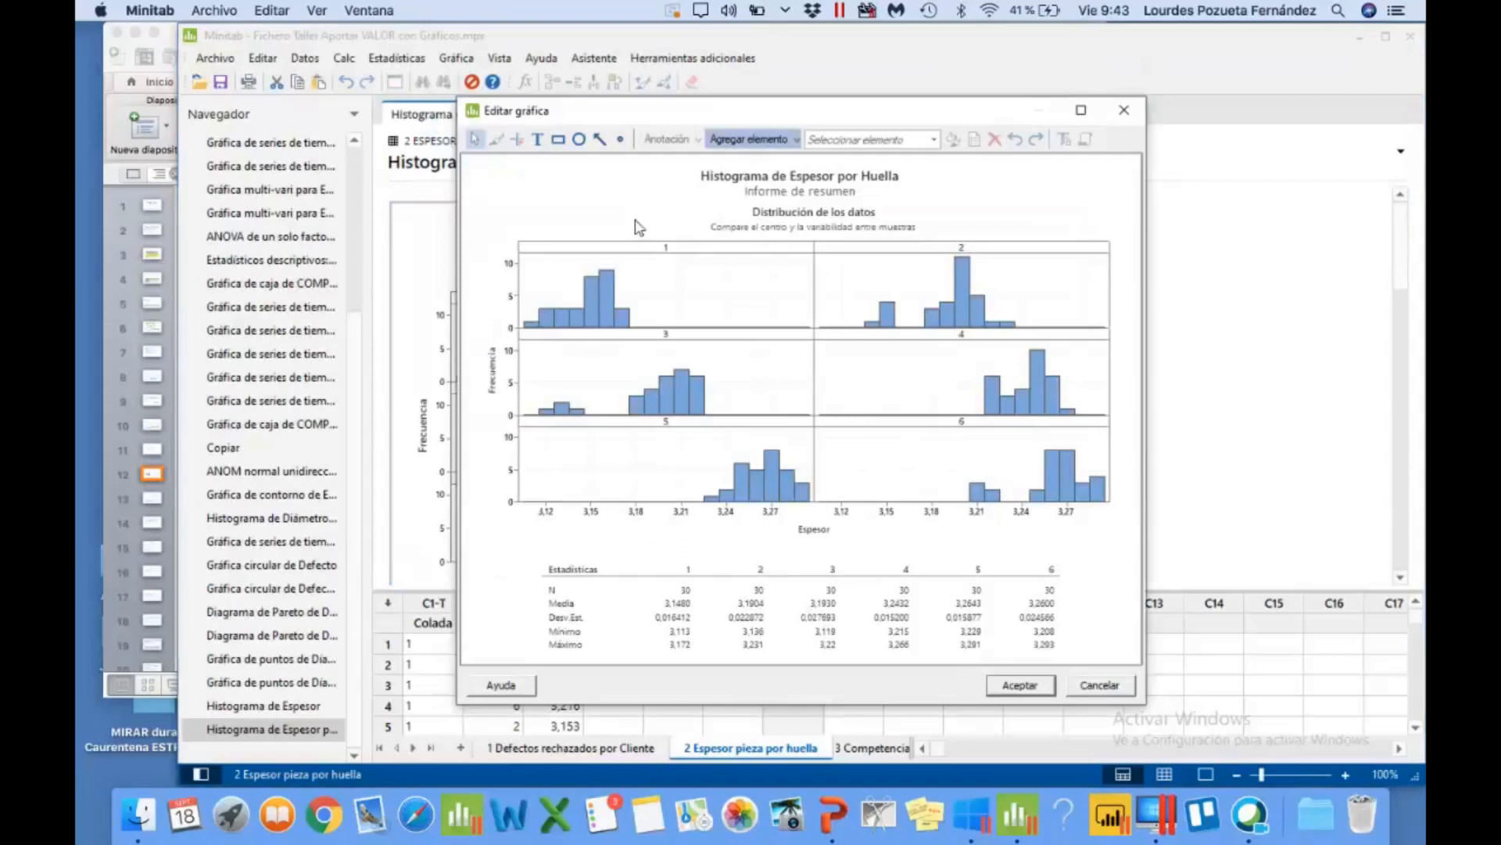
{"action": "left_click", "coordinate": [635, 227]}
{"action": "right_click", "coordinate": [635, 227]}
{"action": "mouse_move", "coordinate": [691, 328]}
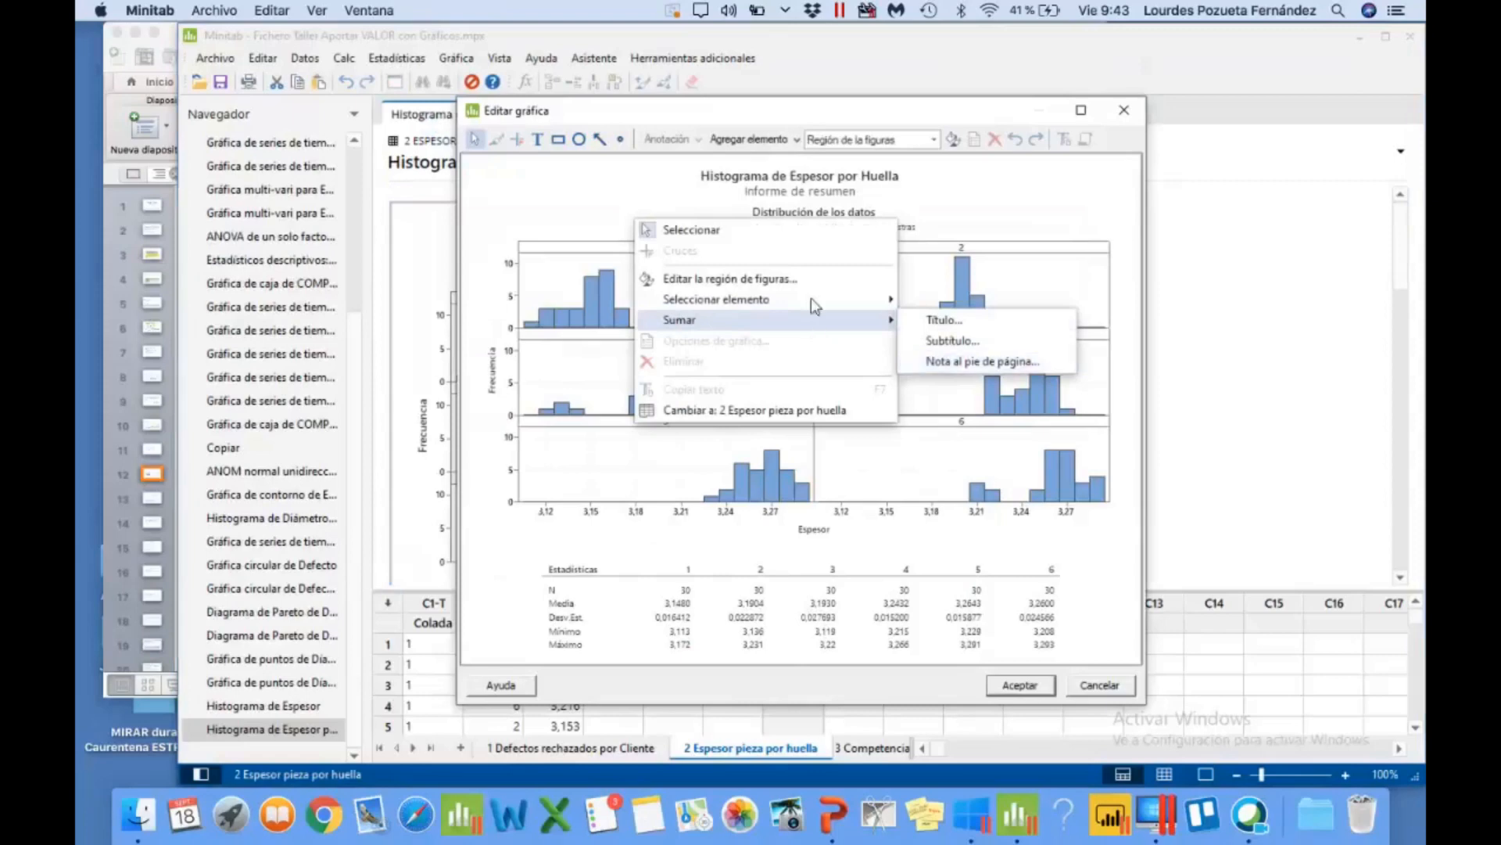
{"action": "left_click", "coordinate": [787, 138]}
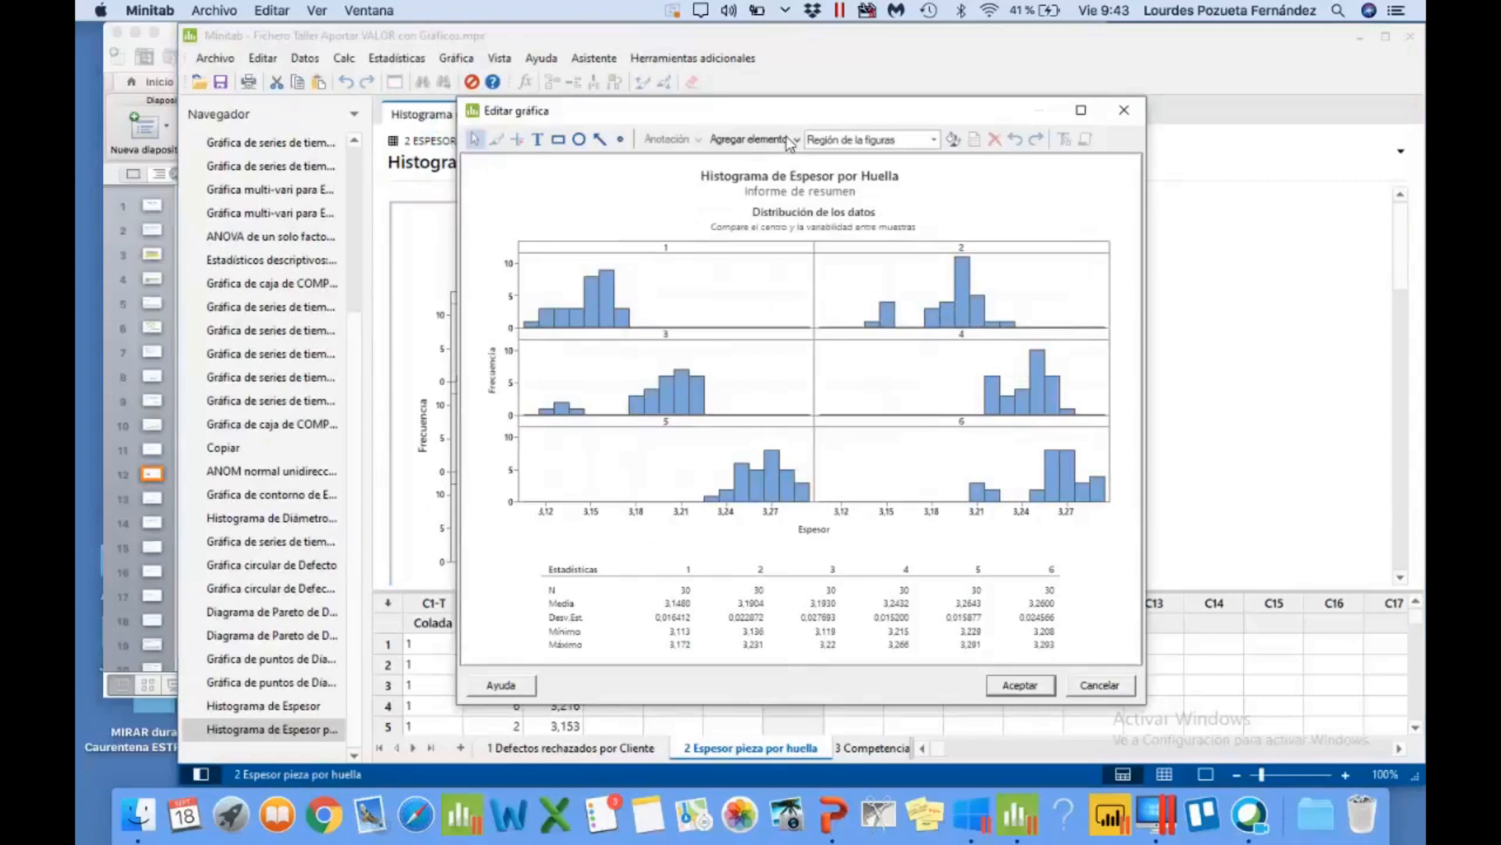
{"action": "left_click", "coordinate": [788, 141]}
{"action": "left_click", "coordinate": [937, 205]}
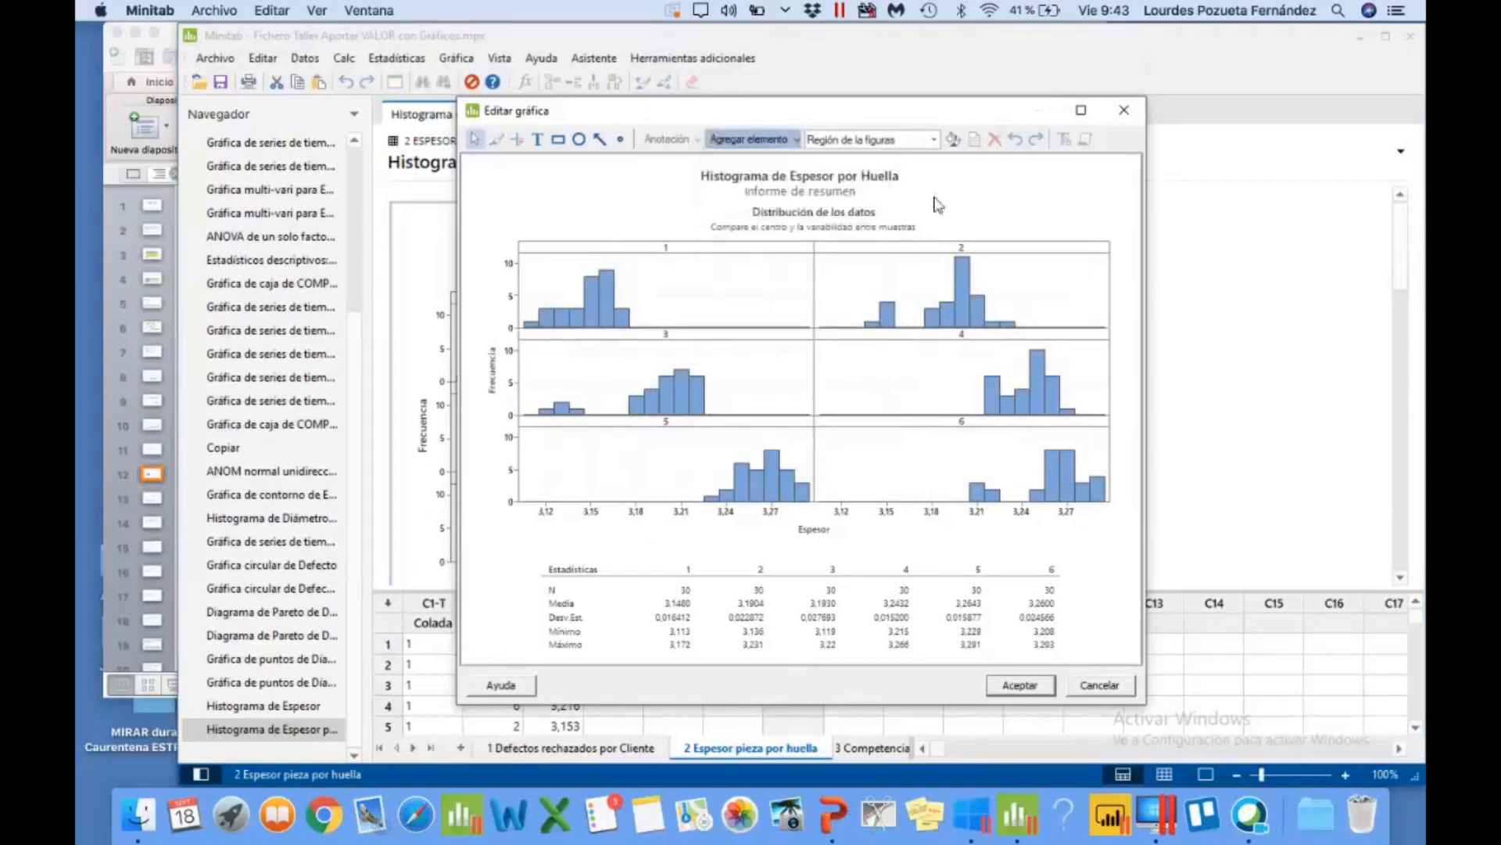
{"action": "right_click", "coordinate": [937, 205]}
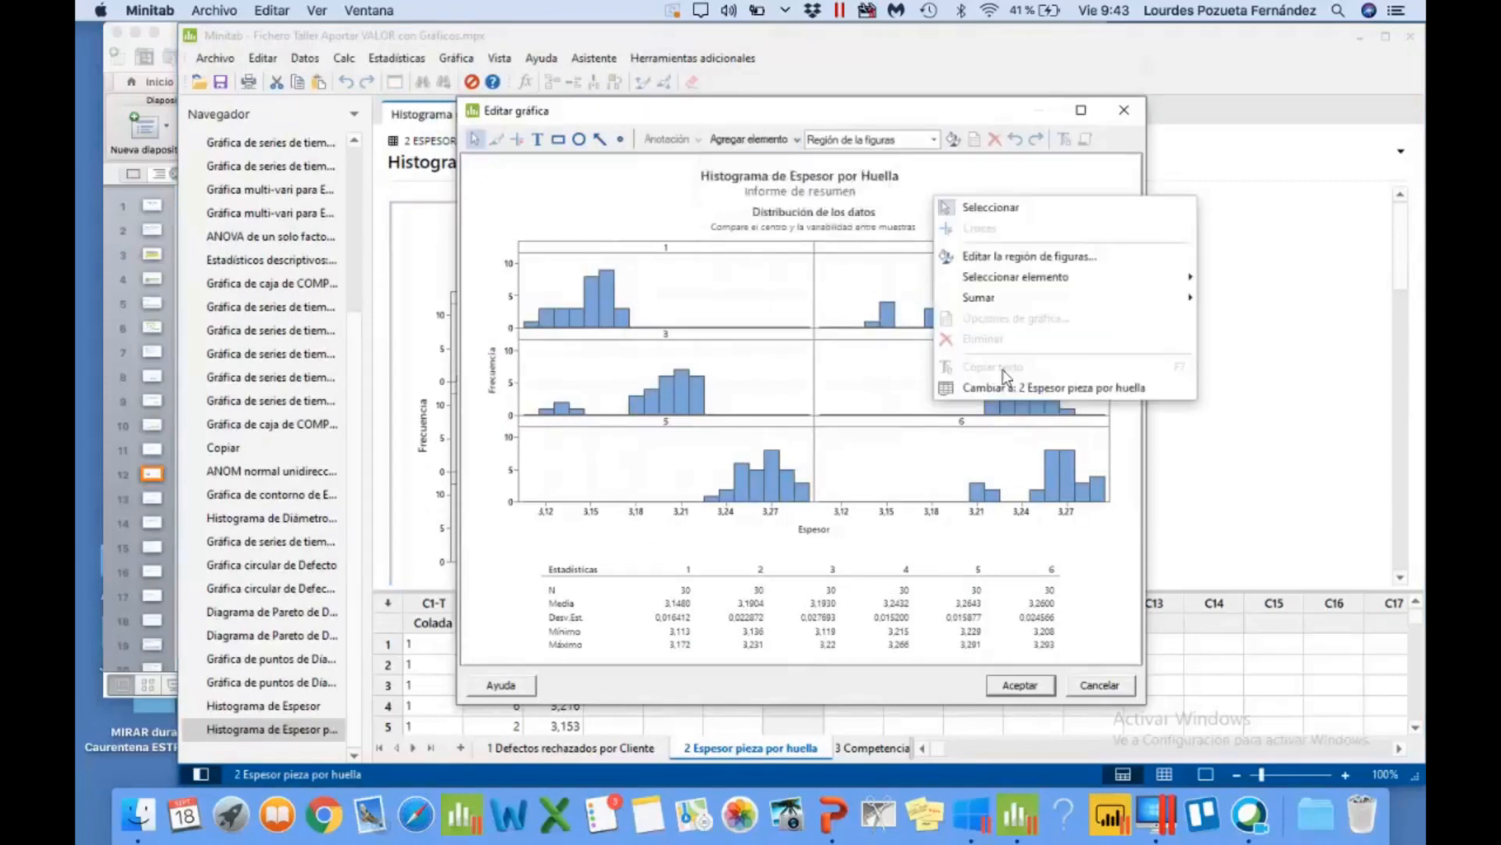
{"action": "mouse_move", "coordinate": [1015, 302]}
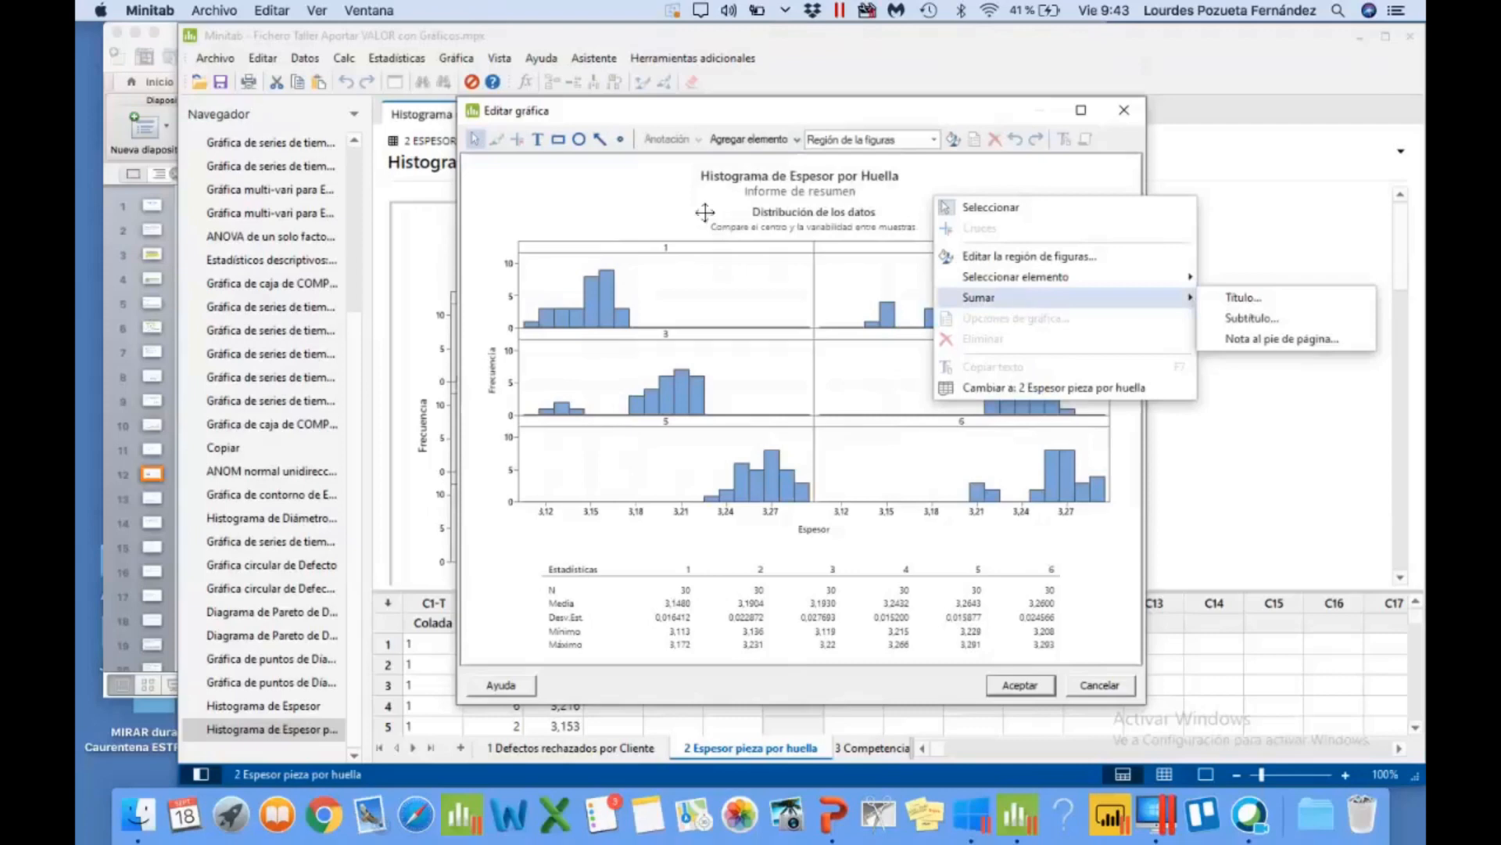
{"action": "left_click", "coordinate": [1016, 686]}
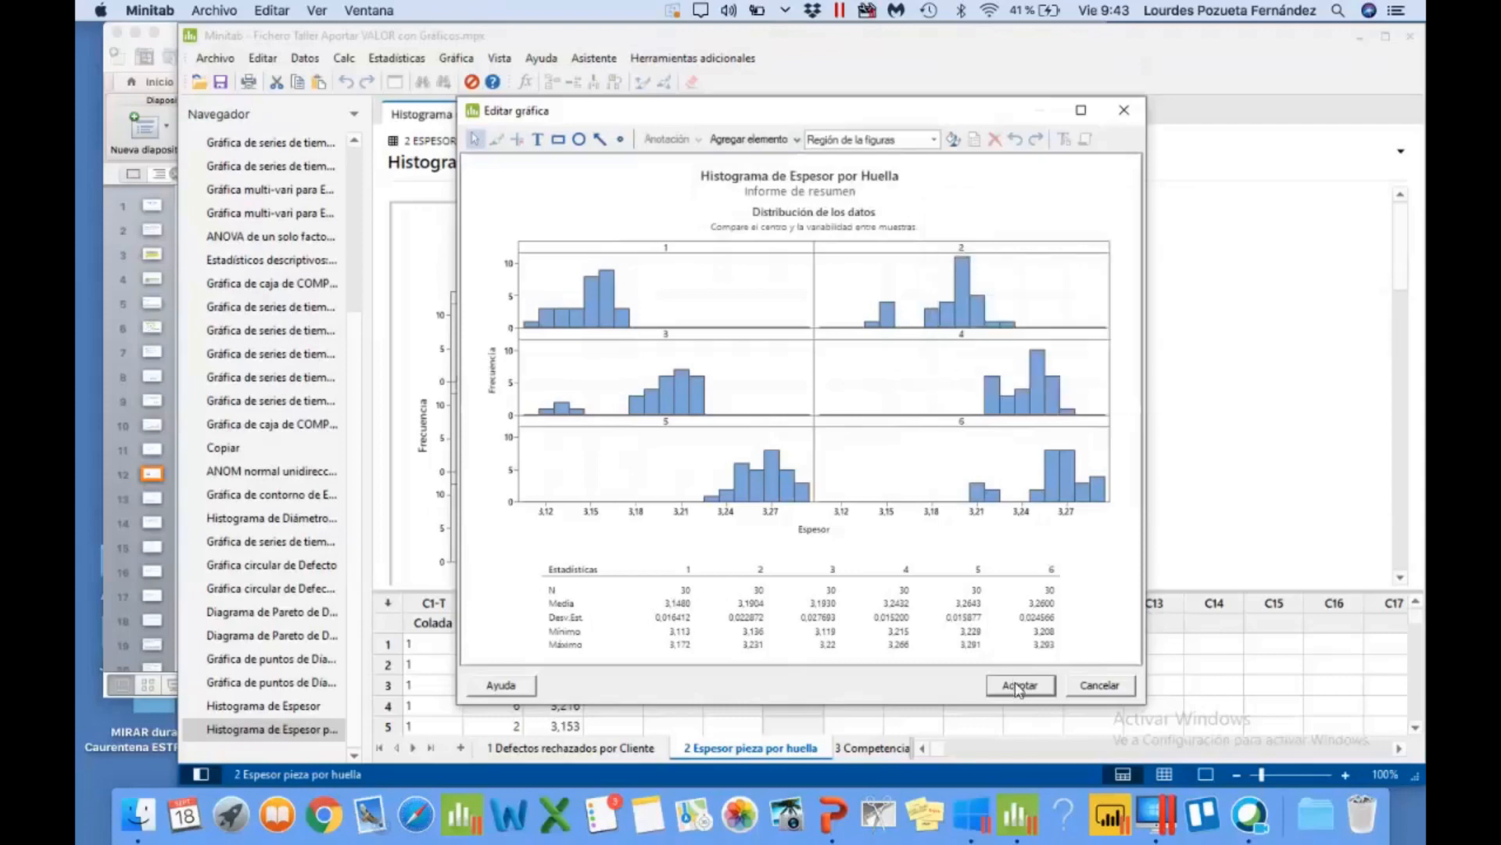
{"action": "left_click", "coordinate": [1018, 685]}
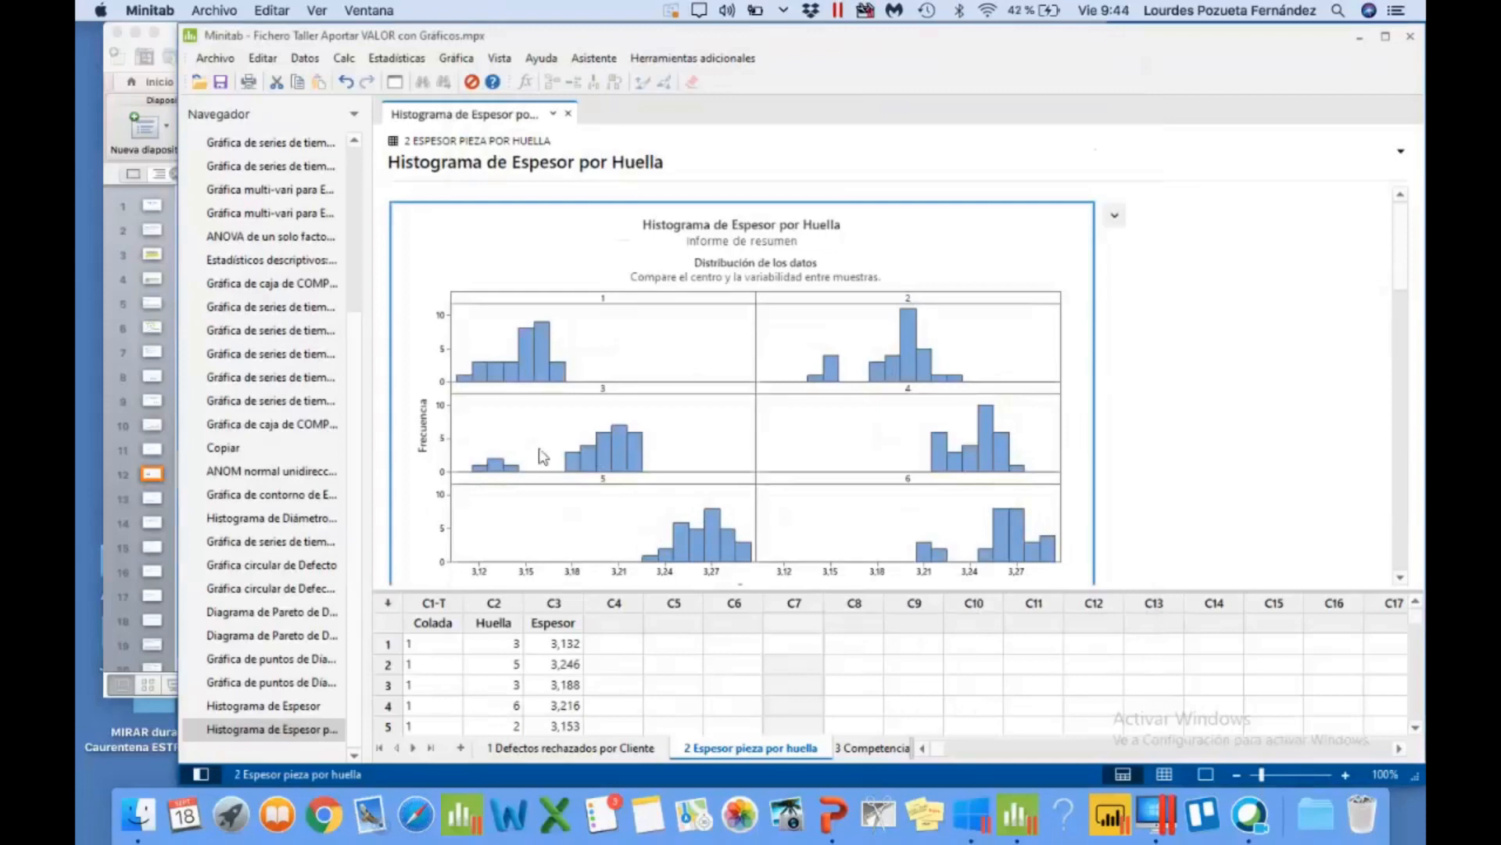
{"action": "left_click", "coordinate": [600, 64]}
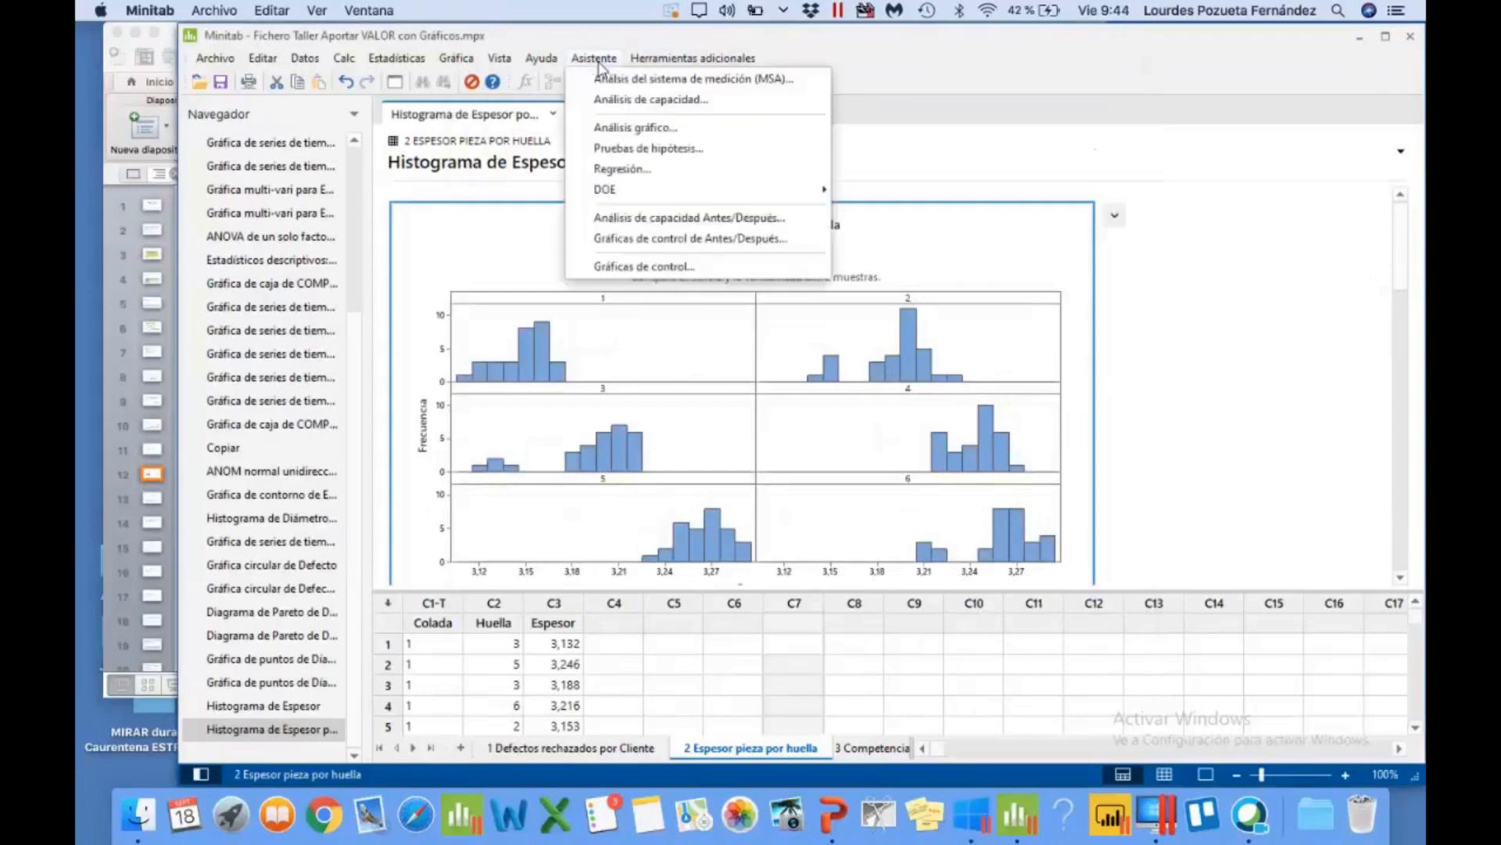
{"action": "left_click", "coordinate": [617, 128]}
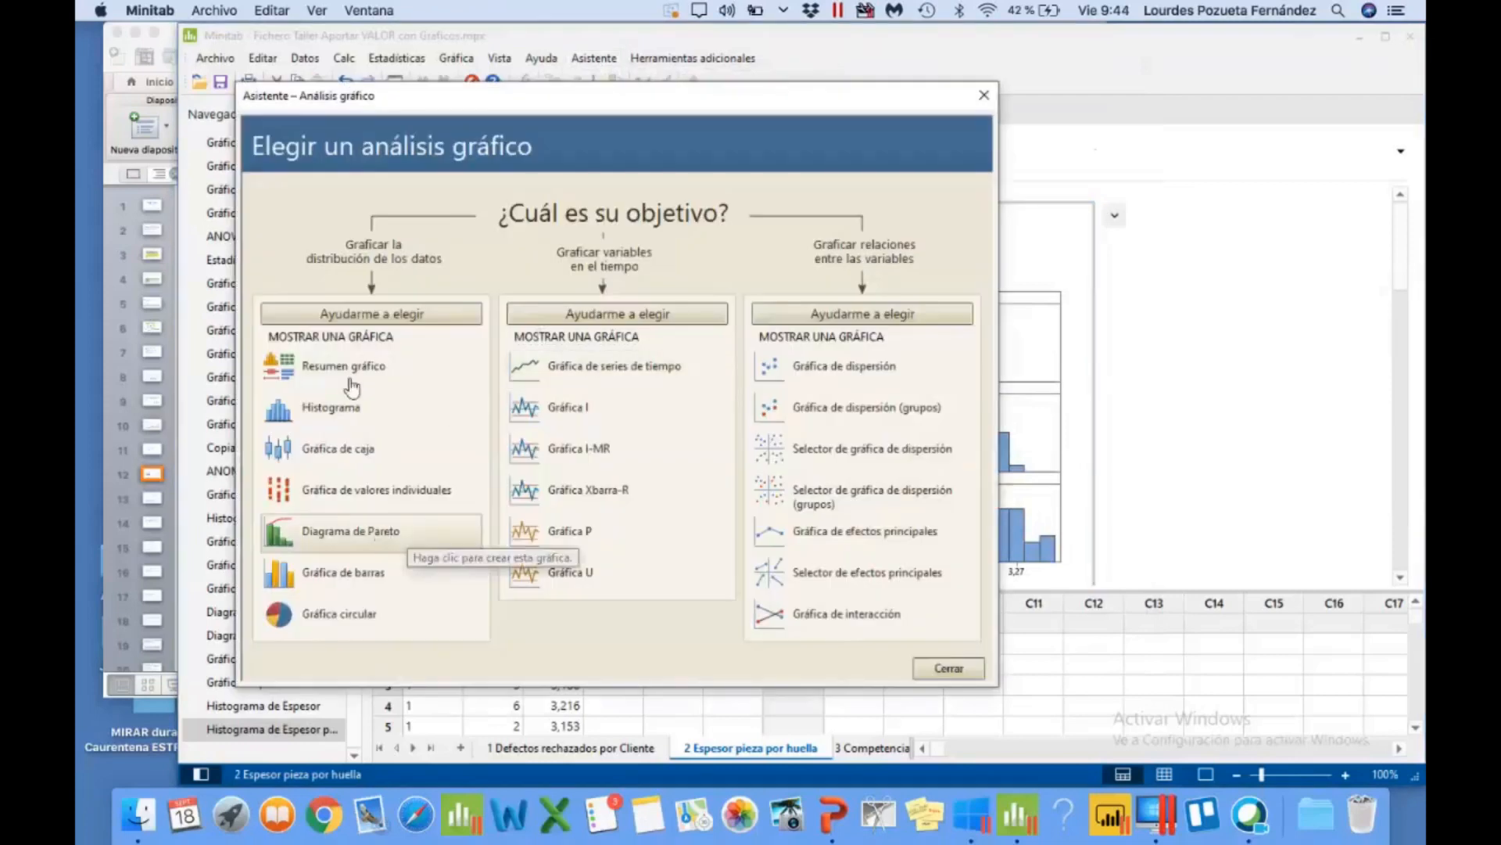
{"action": "left_click", "coordinate": [984, 97]}
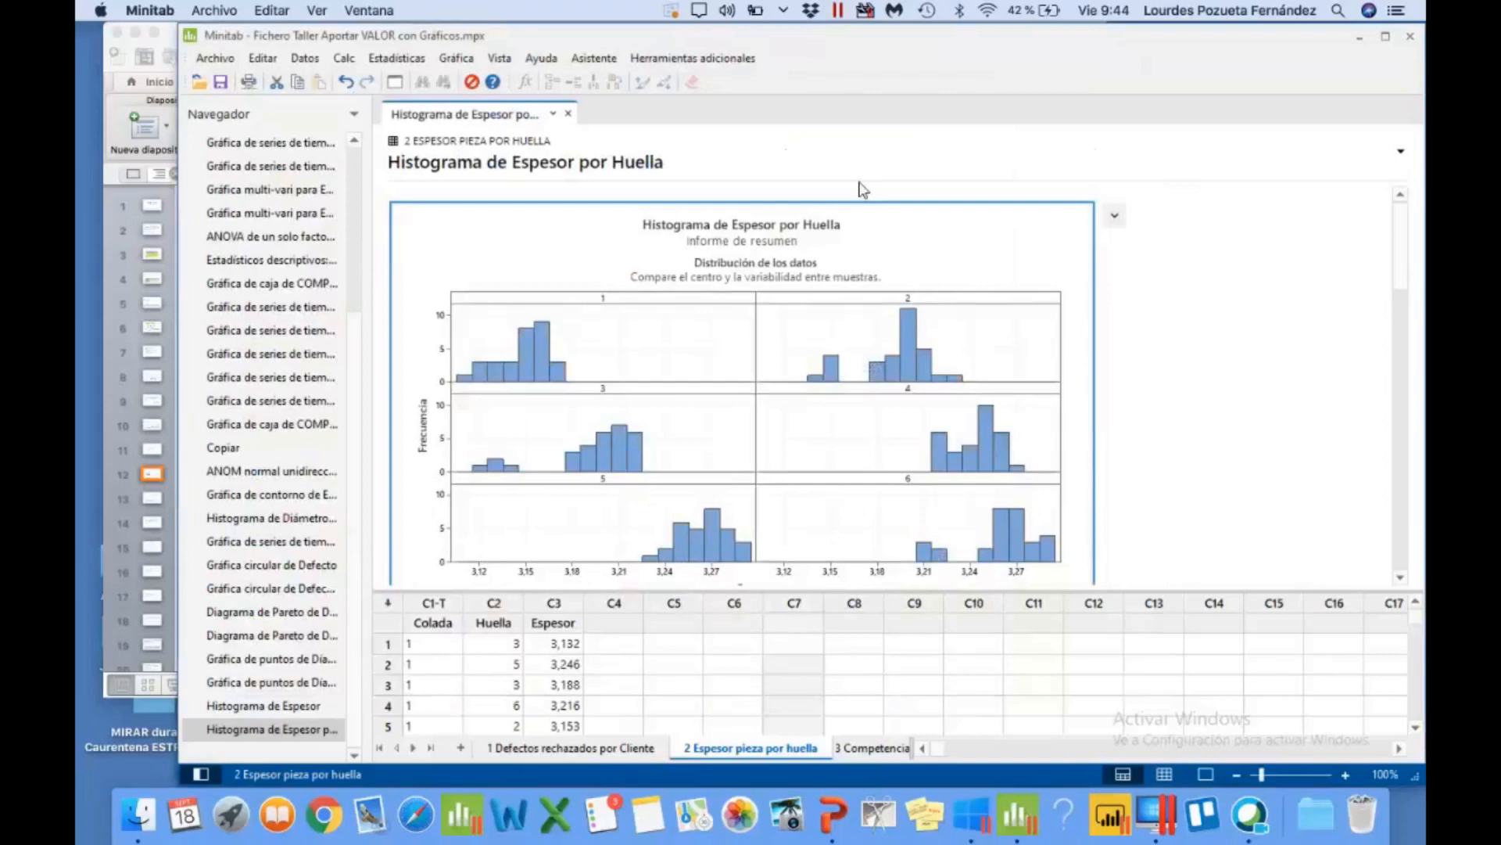
Step: Create a simple, non-Assistant histogram with Espesor replacing the existing graph variable
{"action": "left_click", "coordinate": [459, 59]}
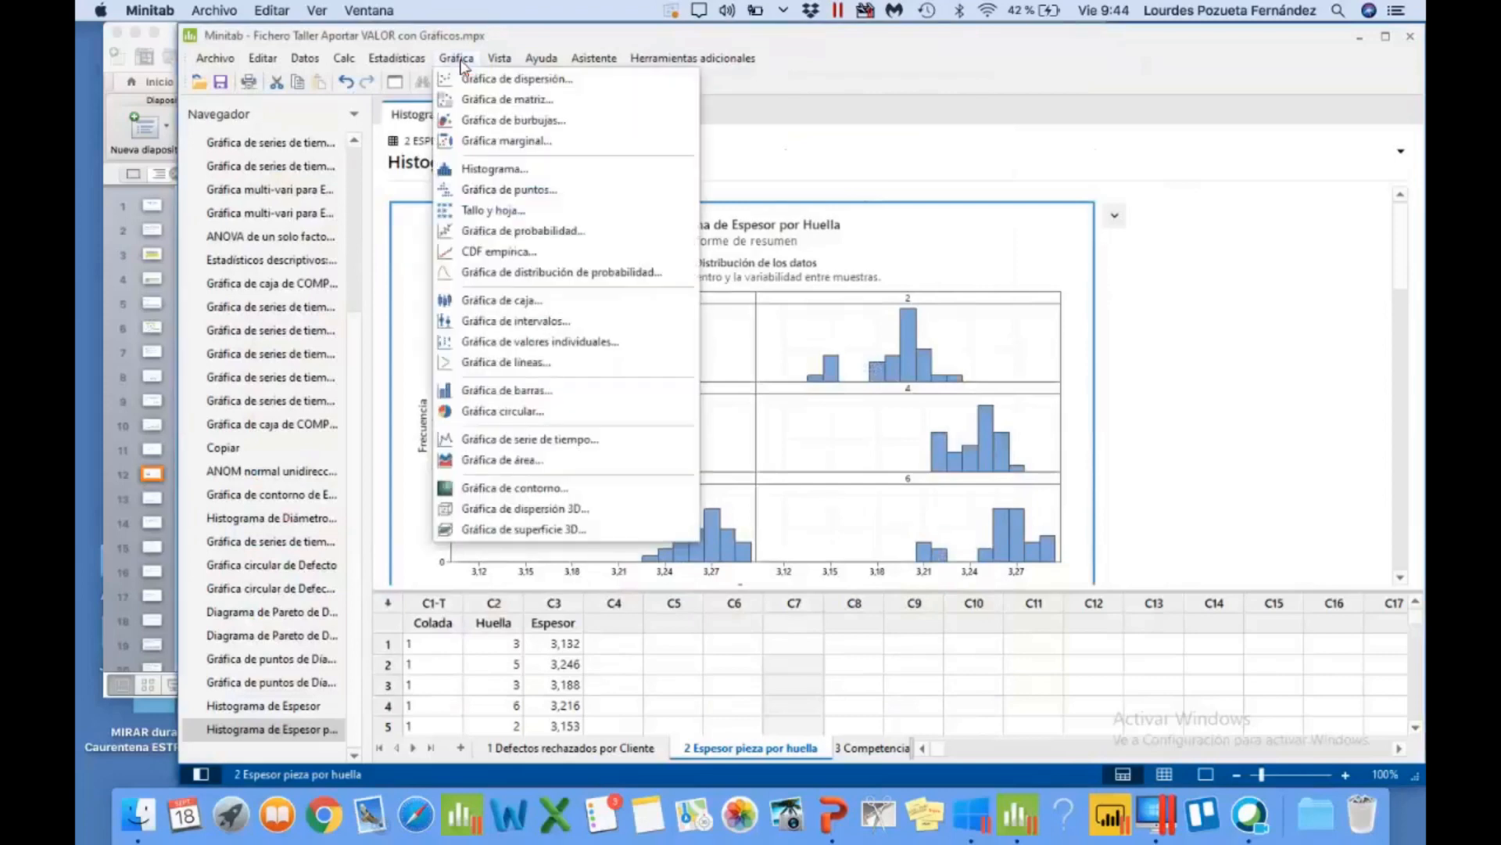
{"action": "left_click", "coordinate": [481, 172]}
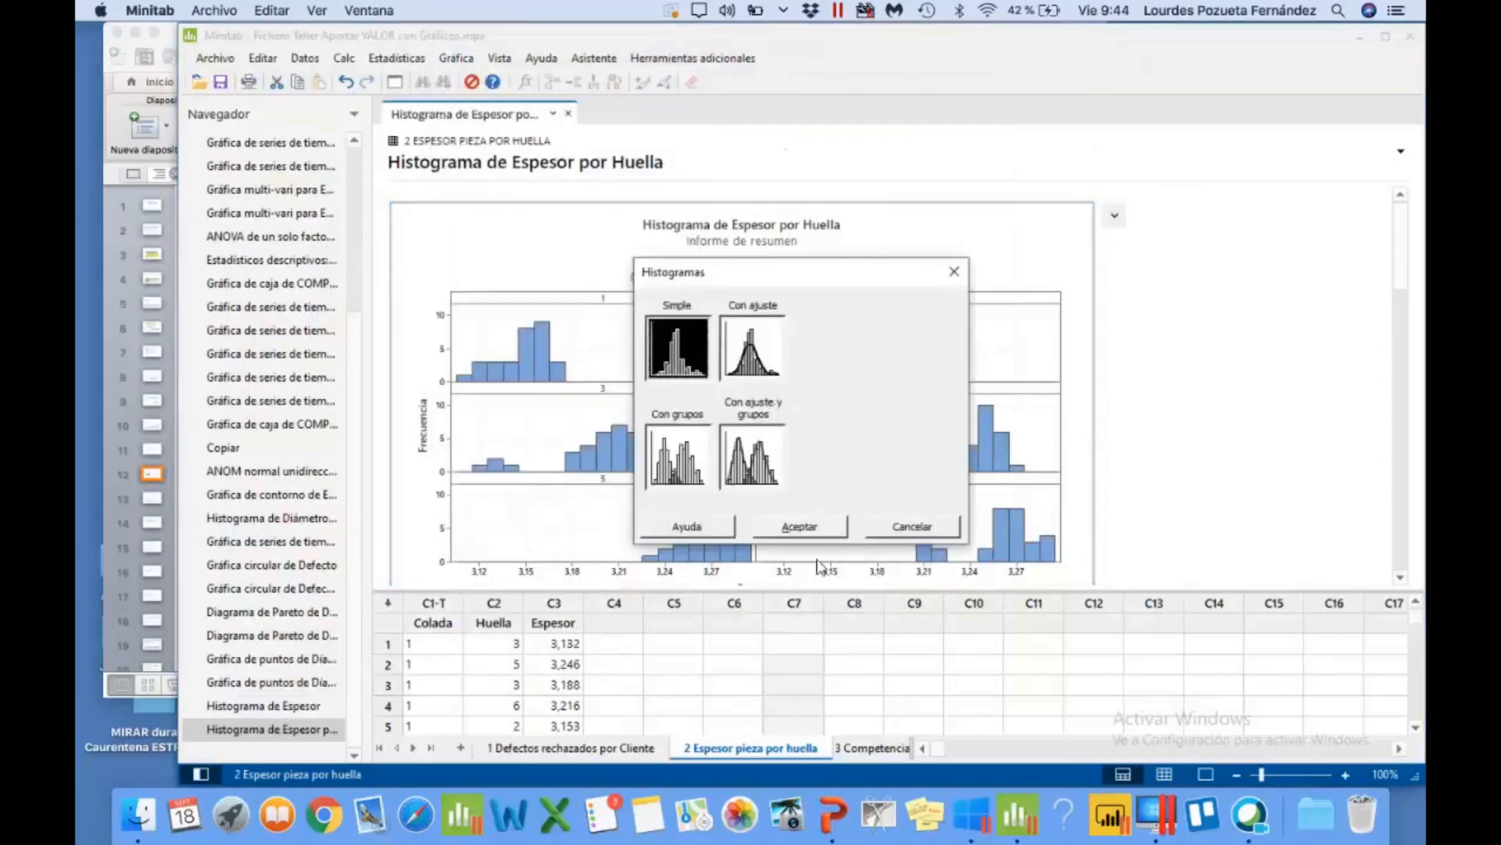
{"action": "left_click", "coordinate": [799, 527]}
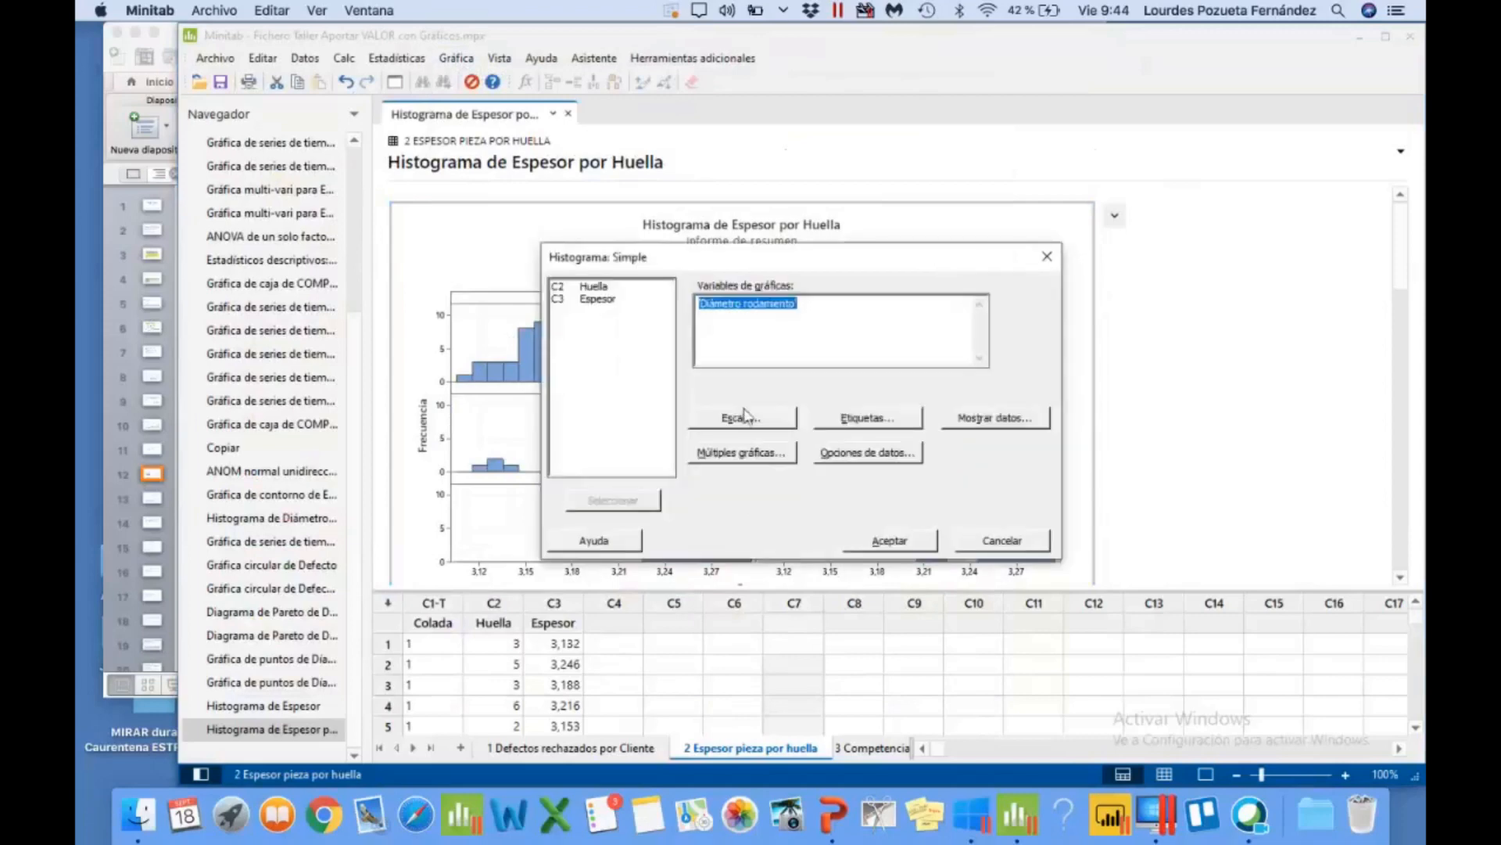
{"action": "left_click", "coordinate": [657, 335]}
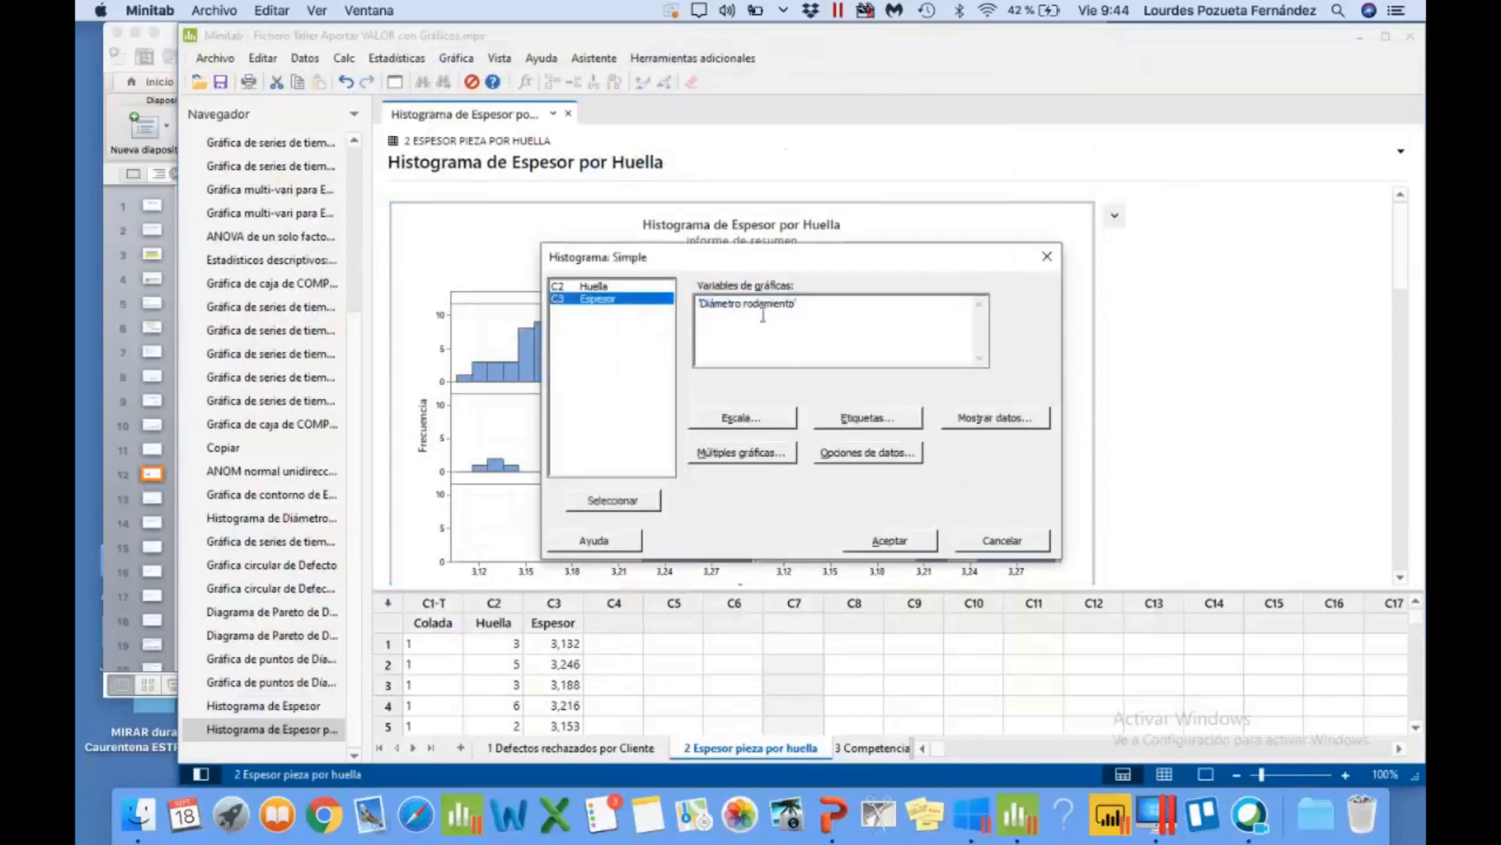
{"action": "left_click_drag", "start_coordinate": [812, 305], "coordinate": [678, 305]}
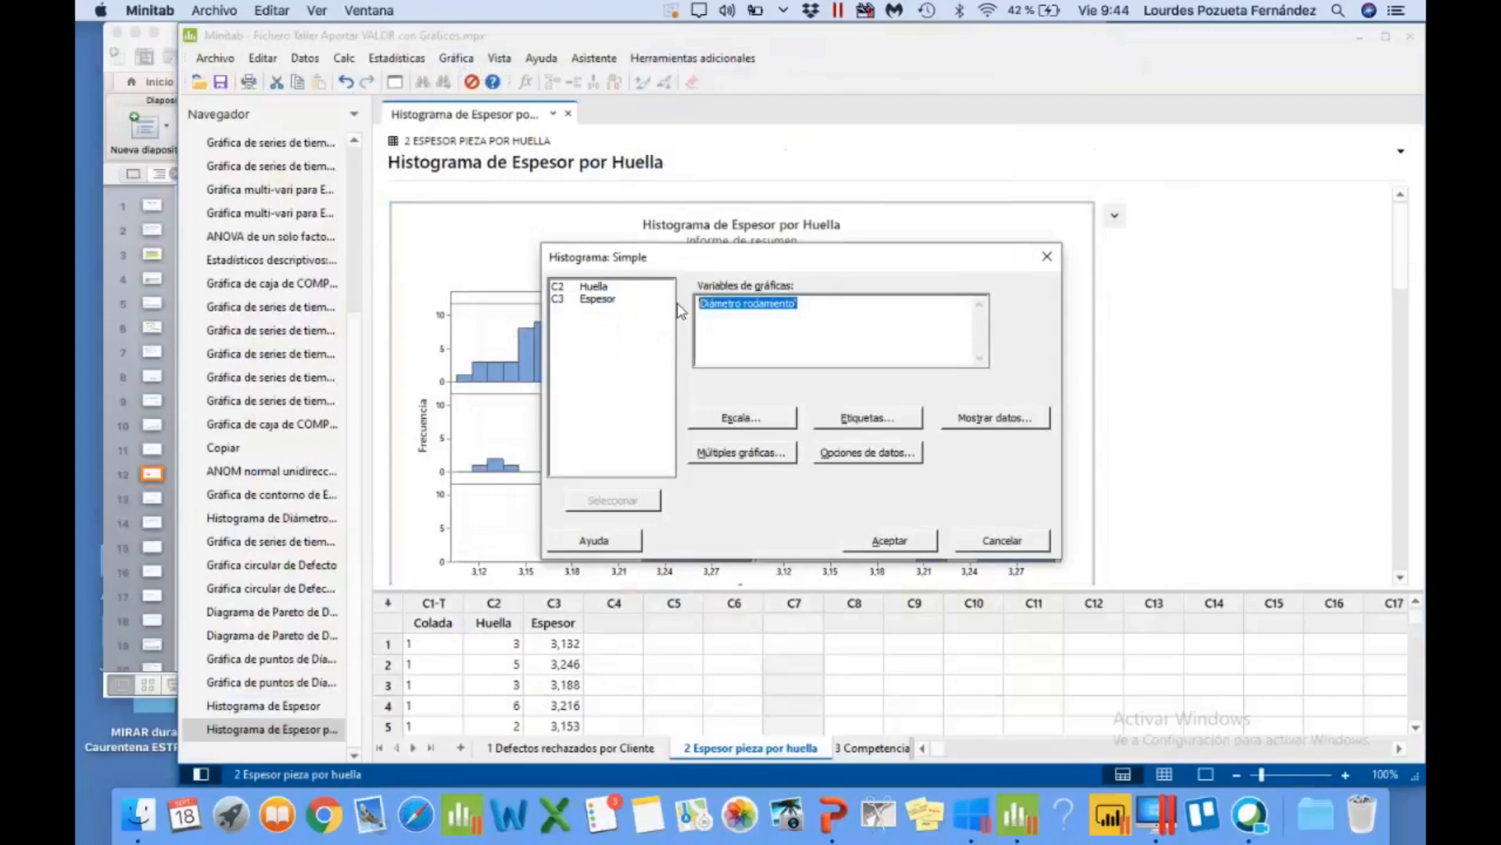
{"action": "double_click", "coordinate": [646, 301]}
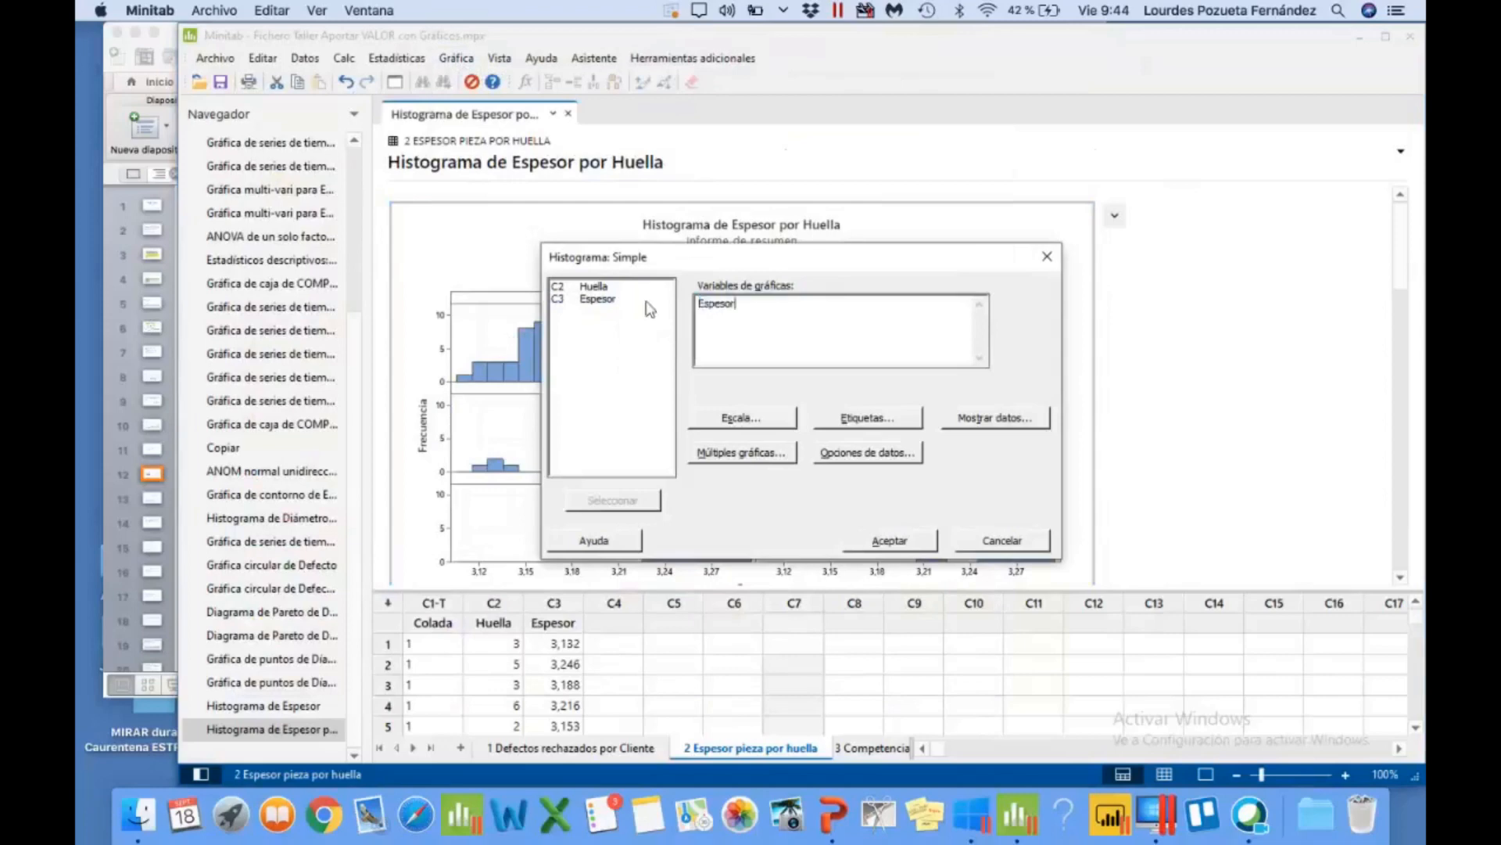
{"action": "left_click", "coordinate": [884, 541]}
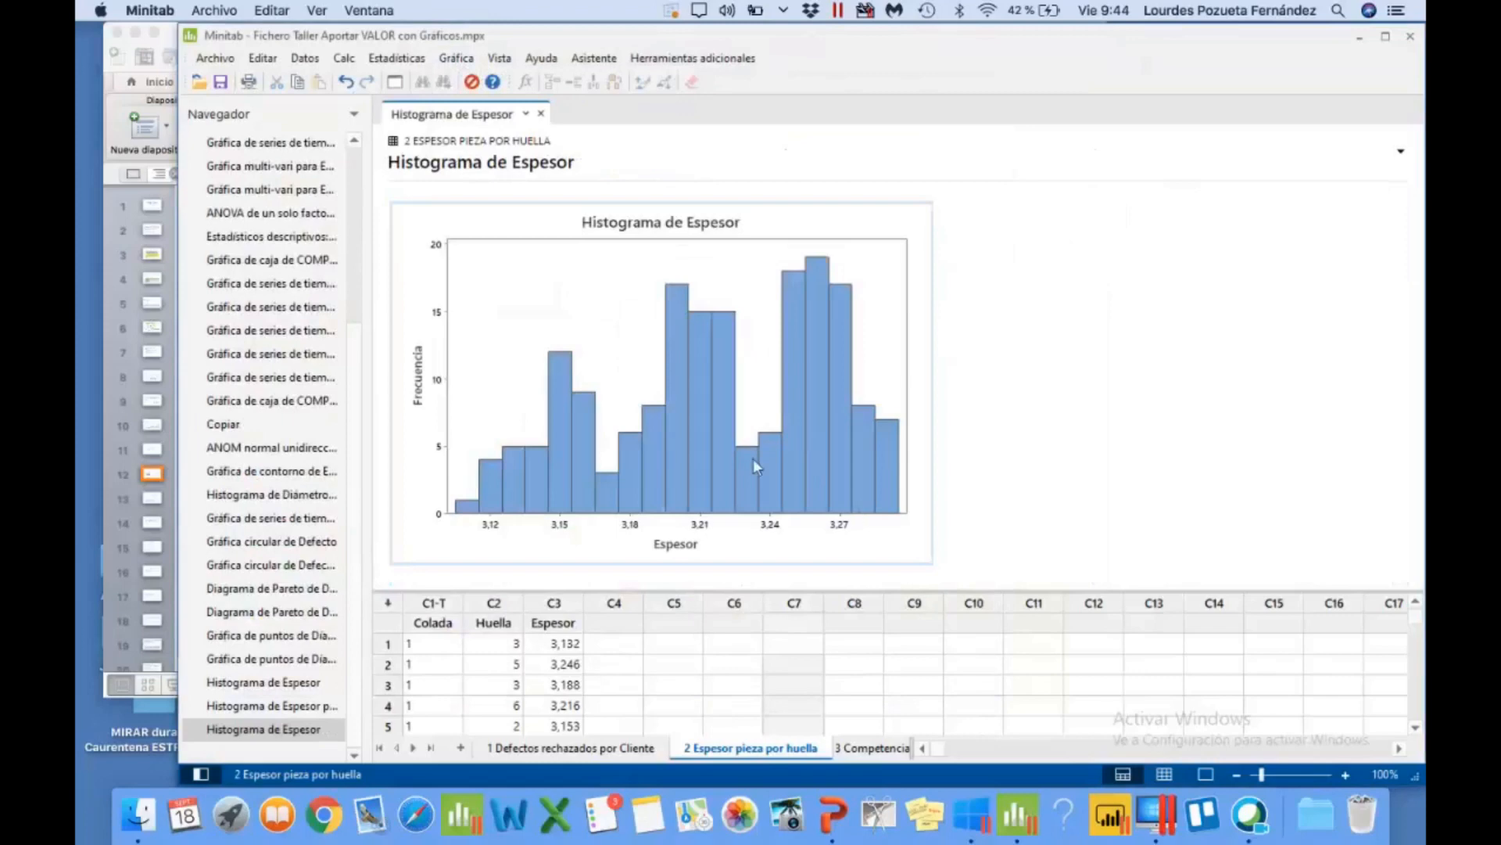
{"action": "right_click", "coordinate": [746, 346]}
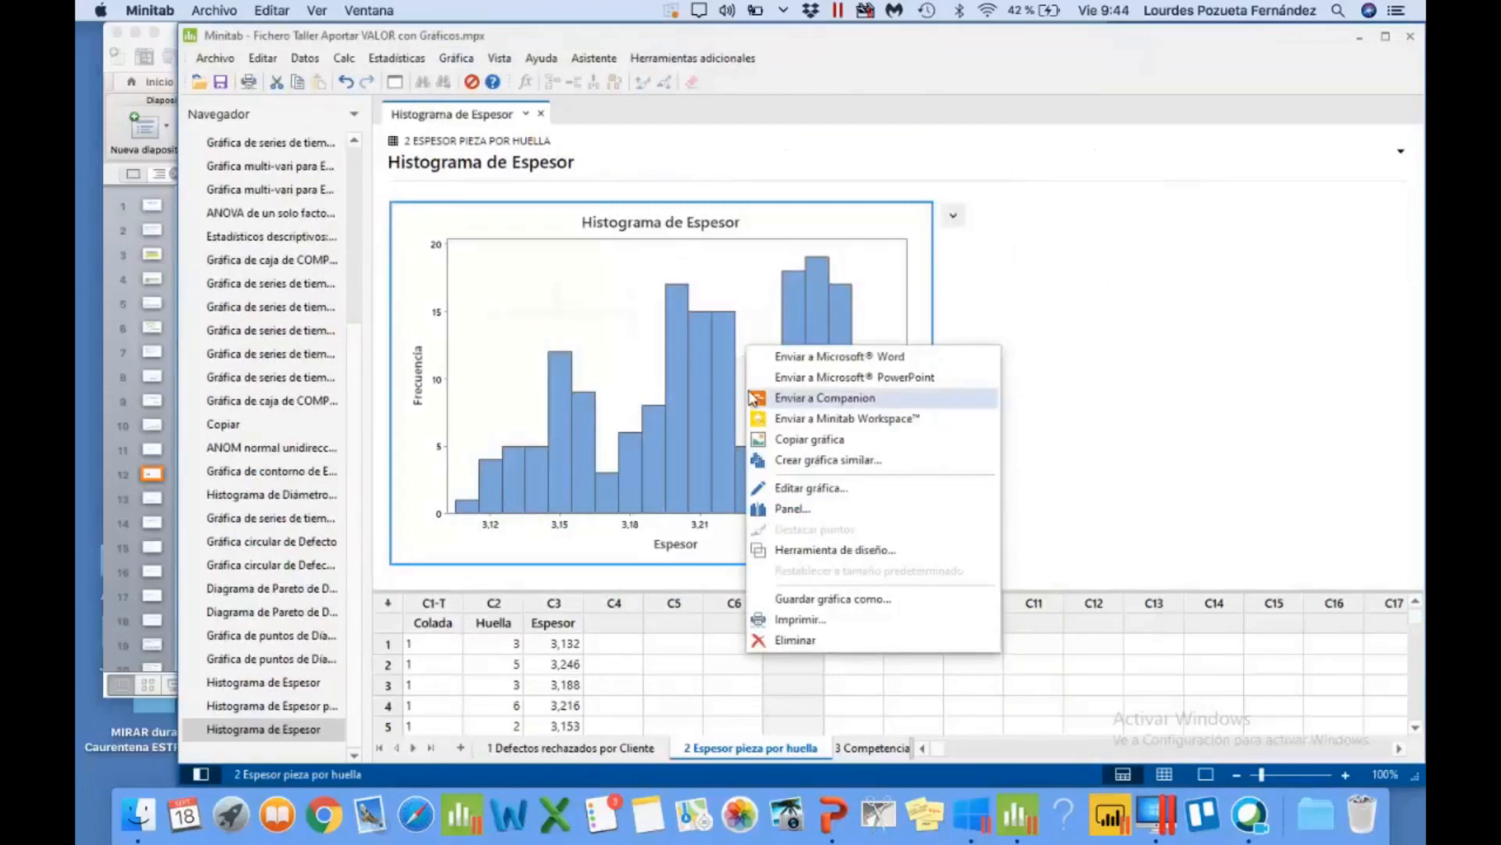
{"action": "double_click", "coordinate": [752, 254]}
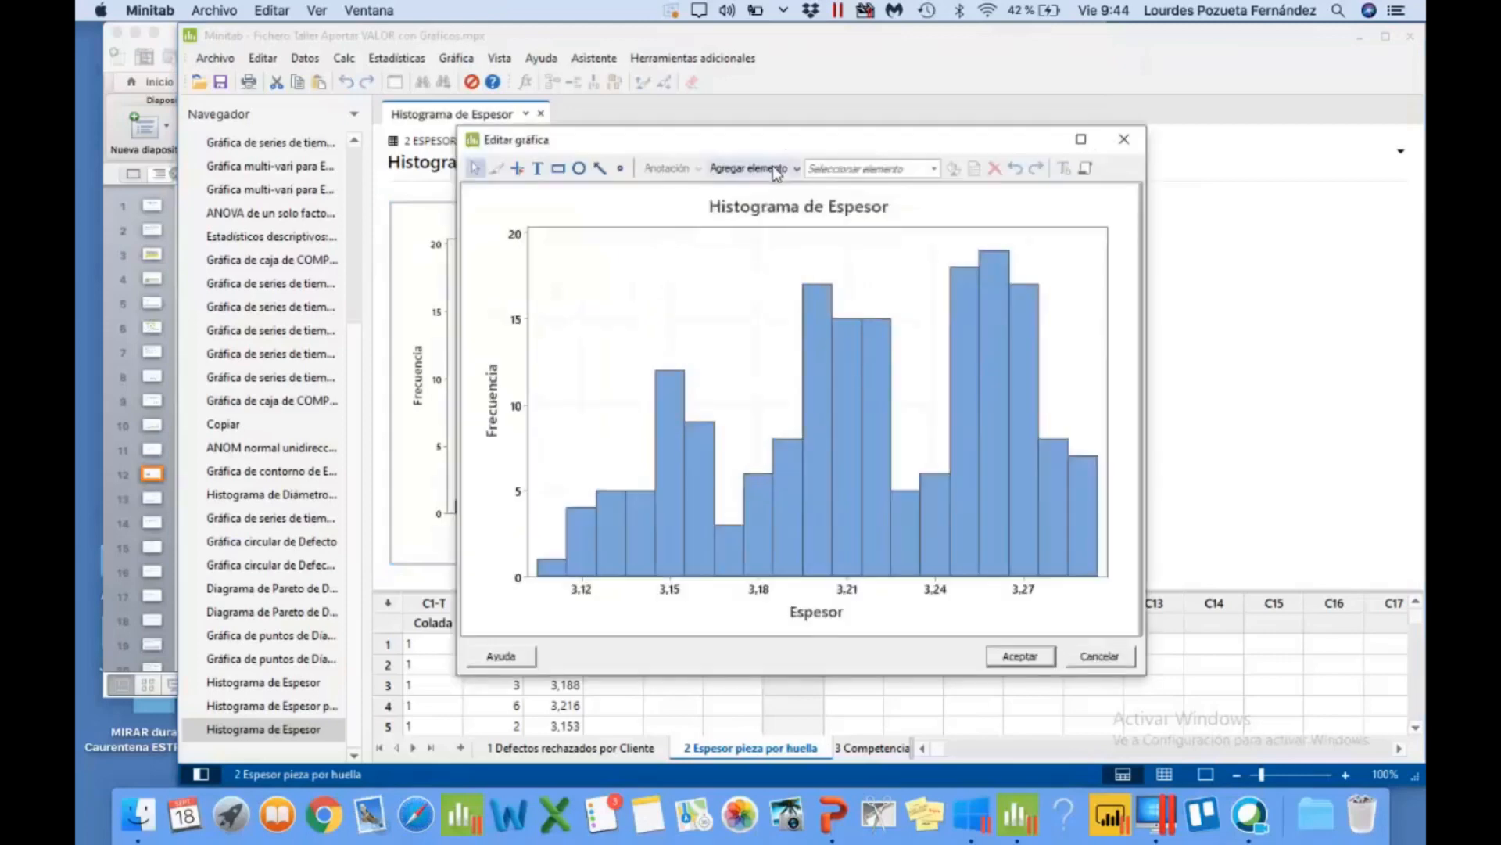
{"action": "left_click", "coordinate": [775, 172]}
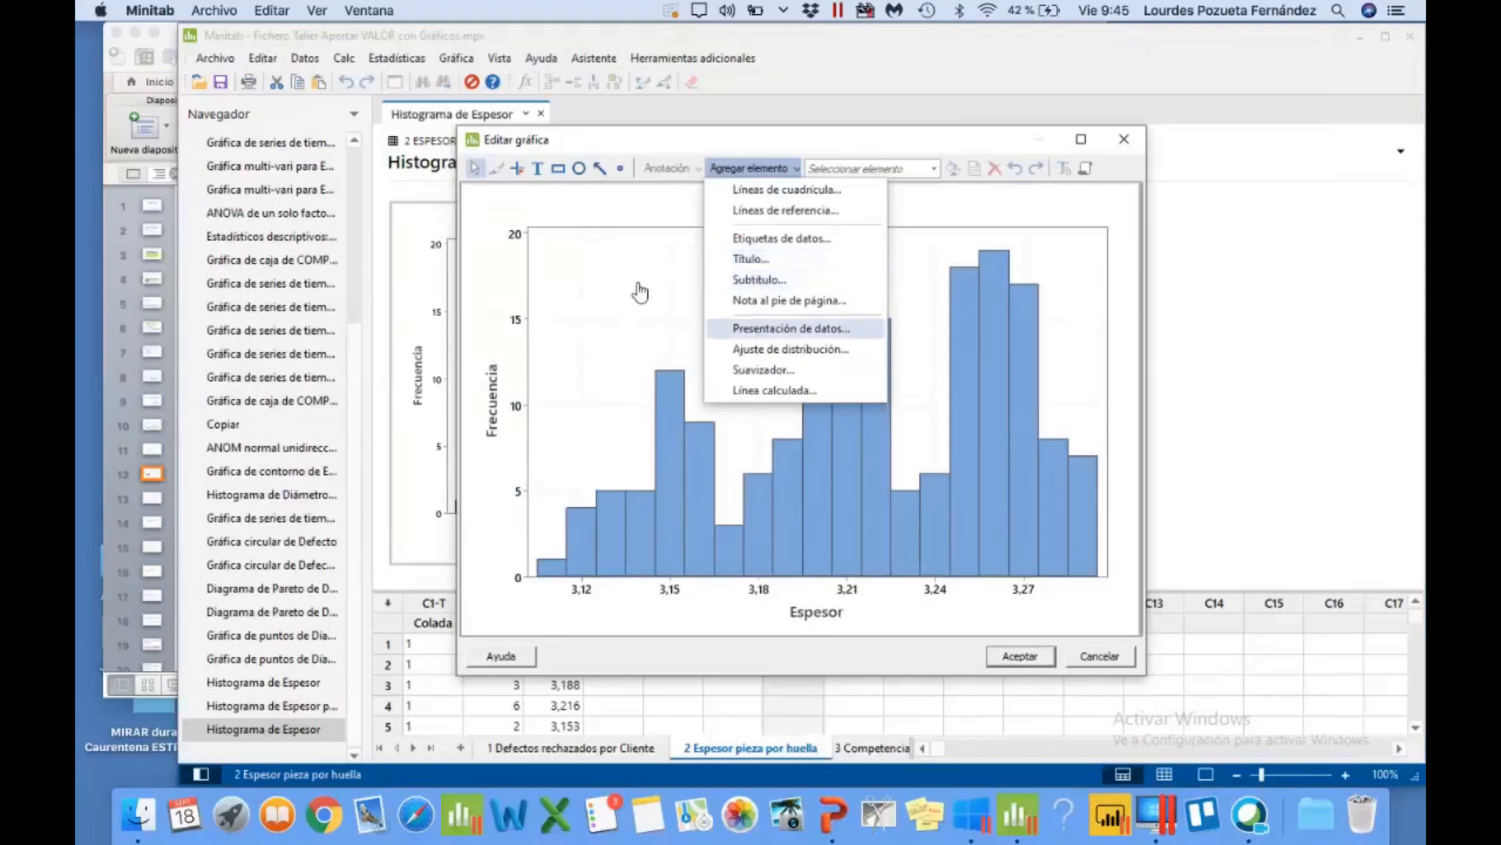
{"action": "left_click", "coordinate": [615, 319]}
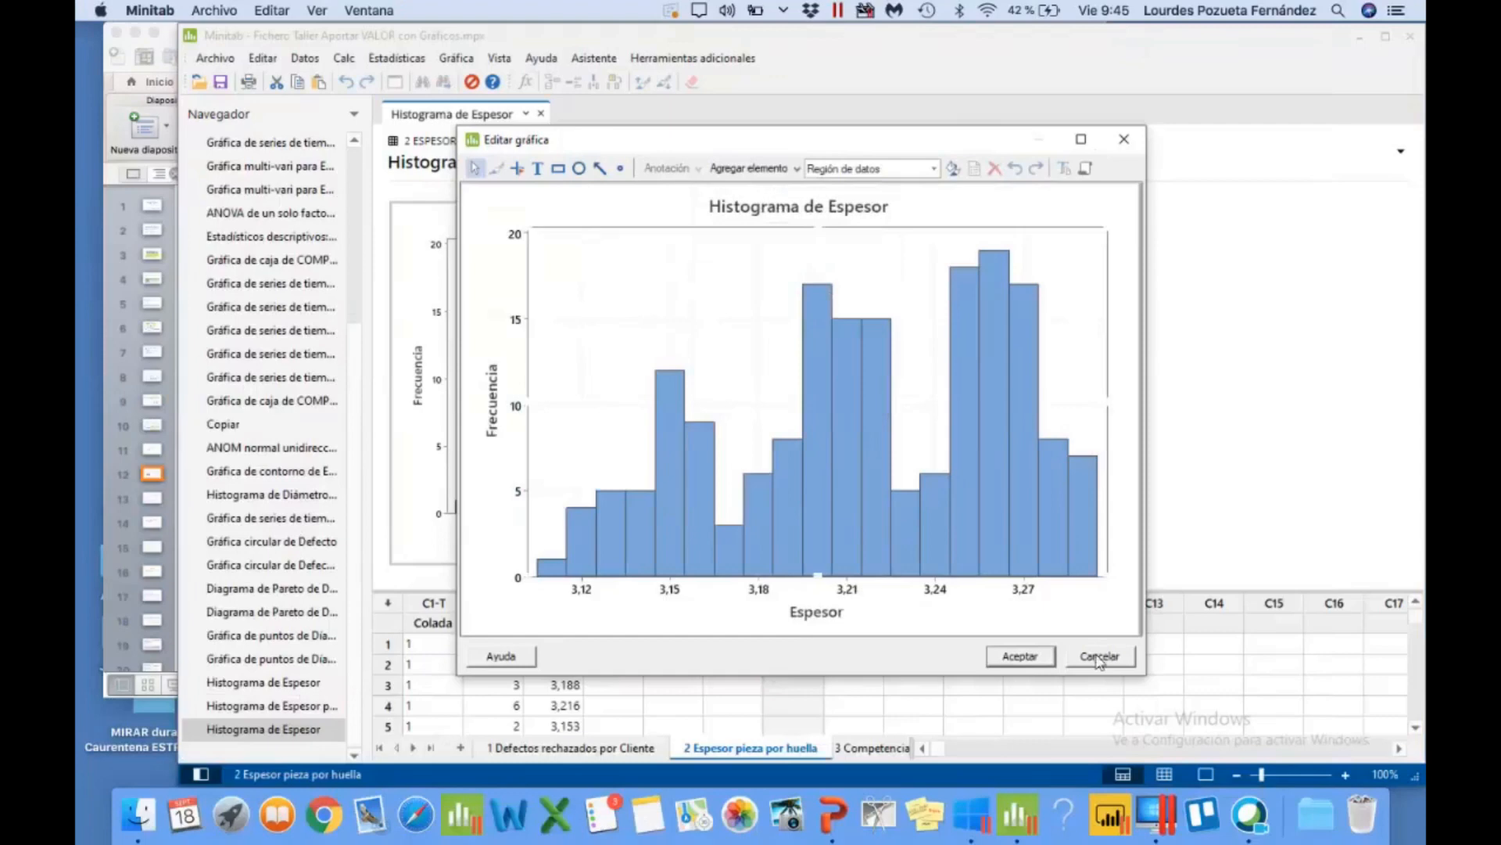
{"action": "left_click", "coordinate": [1099, 660]}
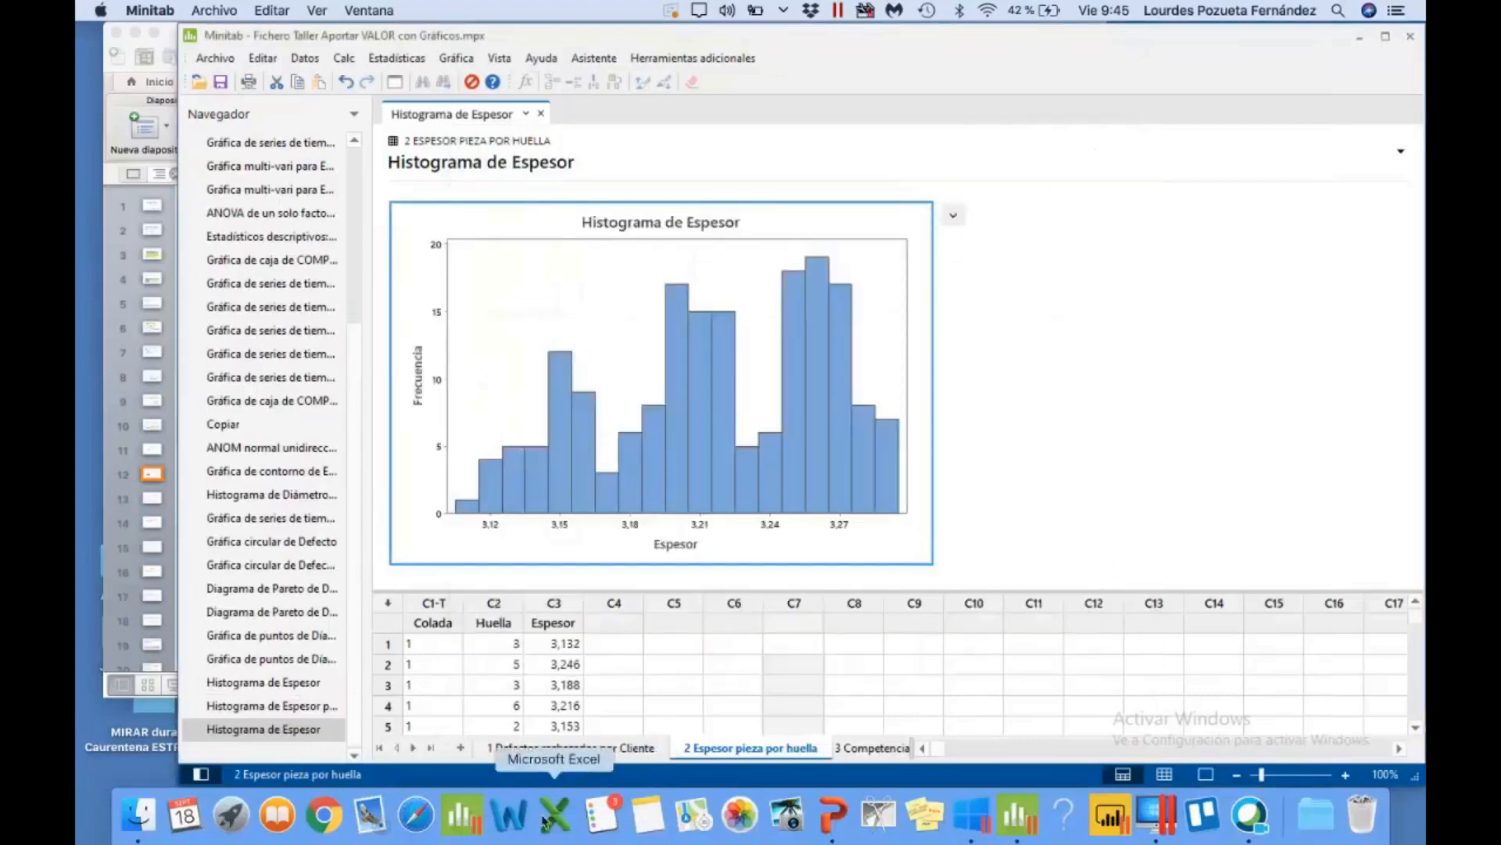
Step: Check the Caso 2 slide in PowerPoint, and back in Minitab create a simple one-Y box plot of Espesor
{"action": "left_click", "coordinate": [119, 538]}
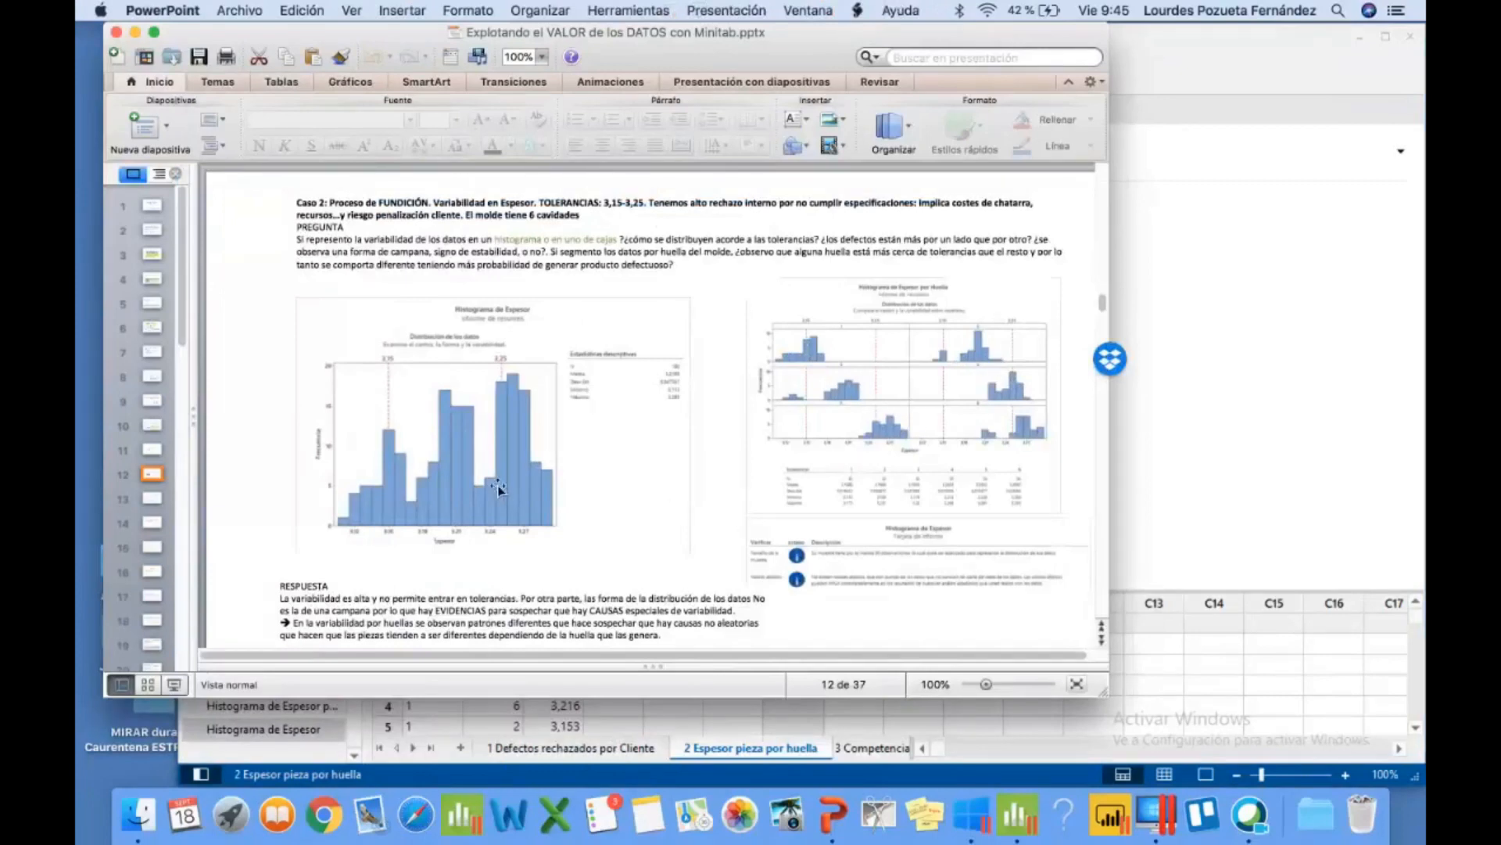
{"action": "left_click", "coordinate": [1151, 283]}
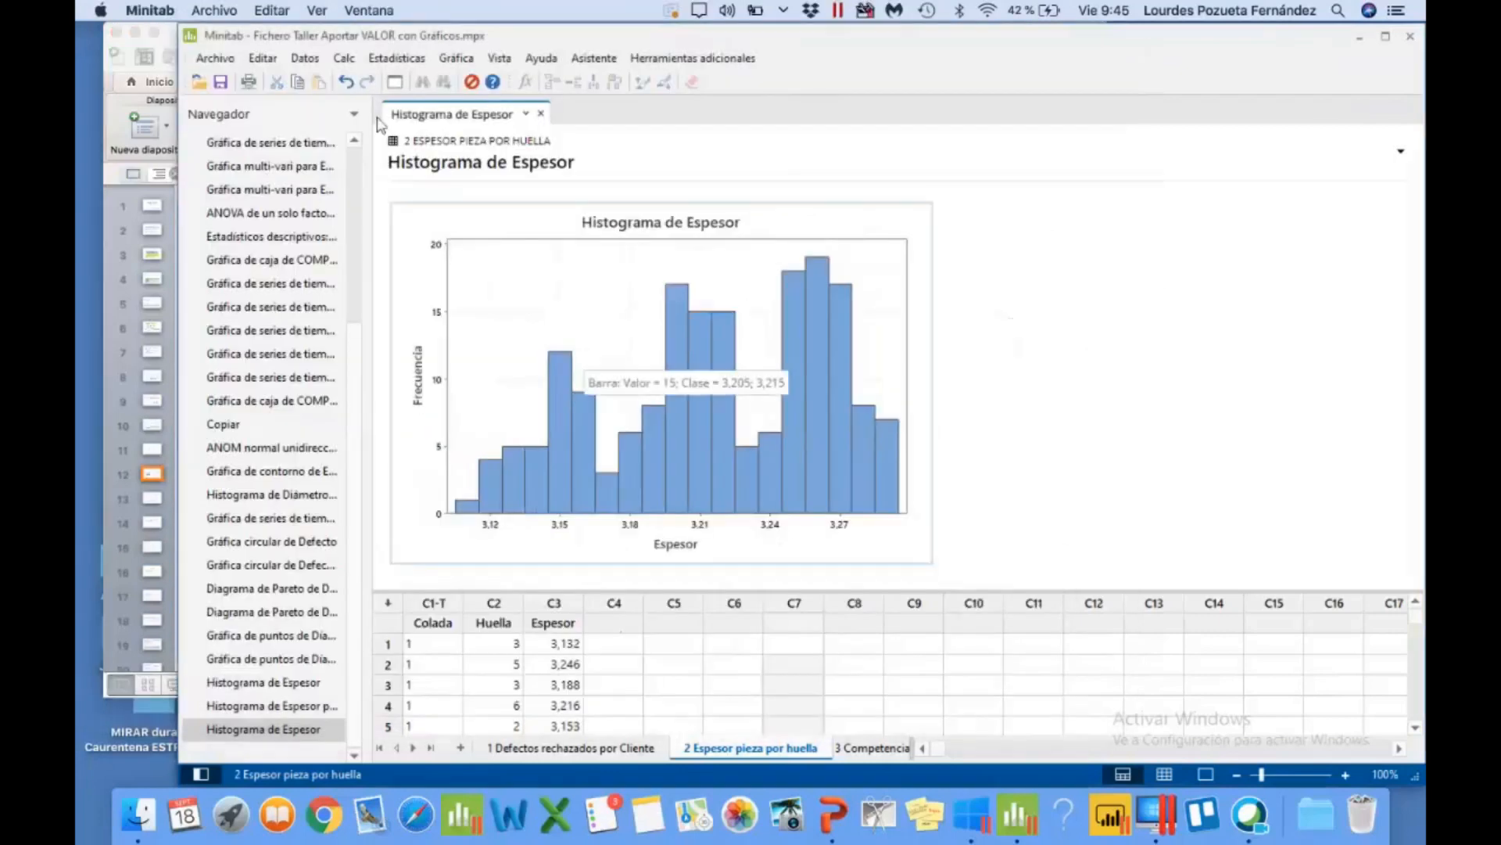
{"action": "left_click", "coordinate": [457, 59]}
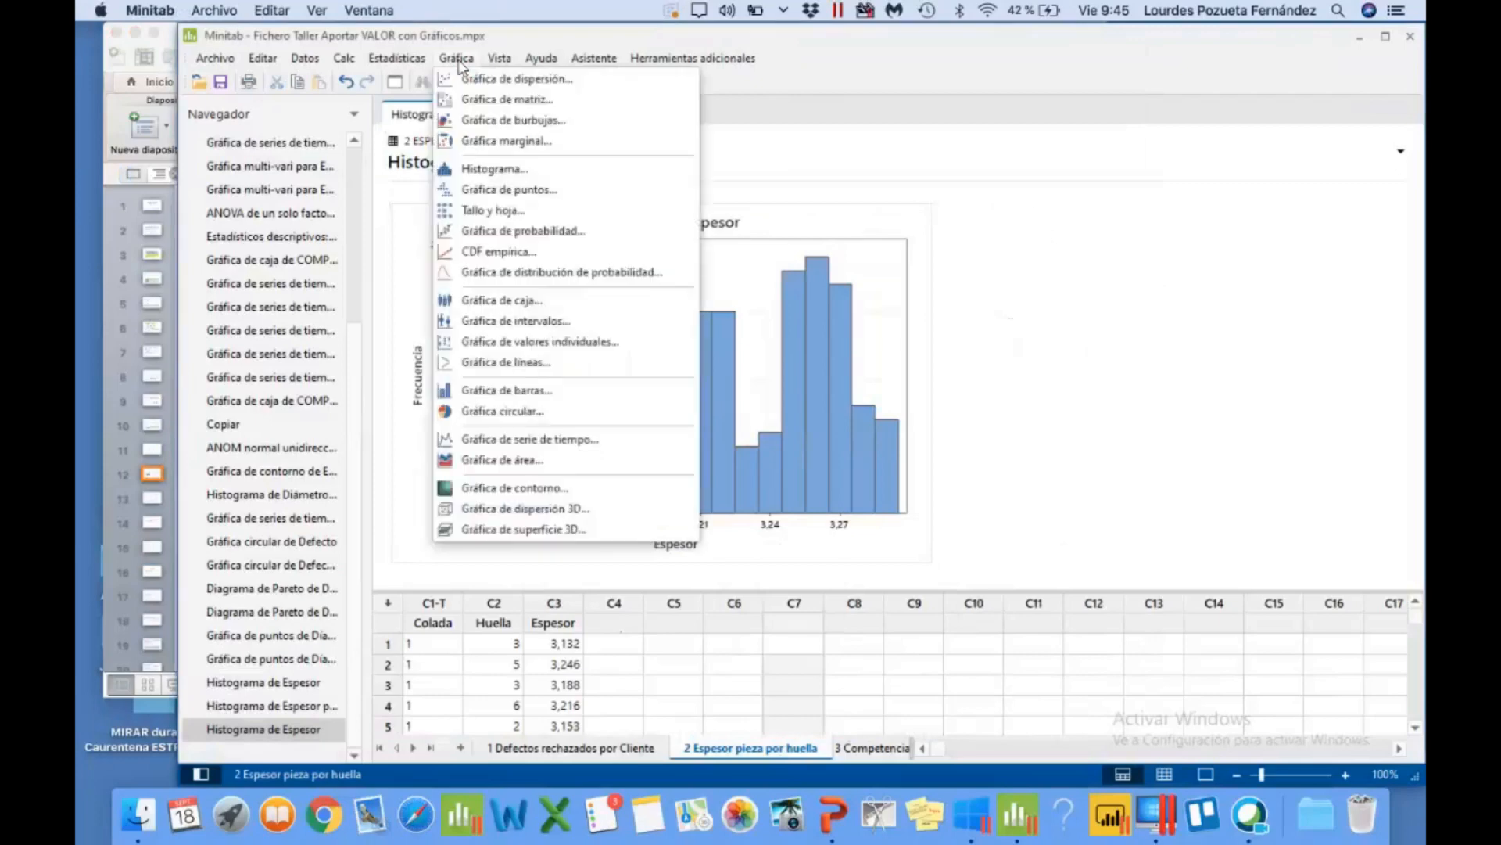
{"action": "left_click", "coordinate": [505, 303]}
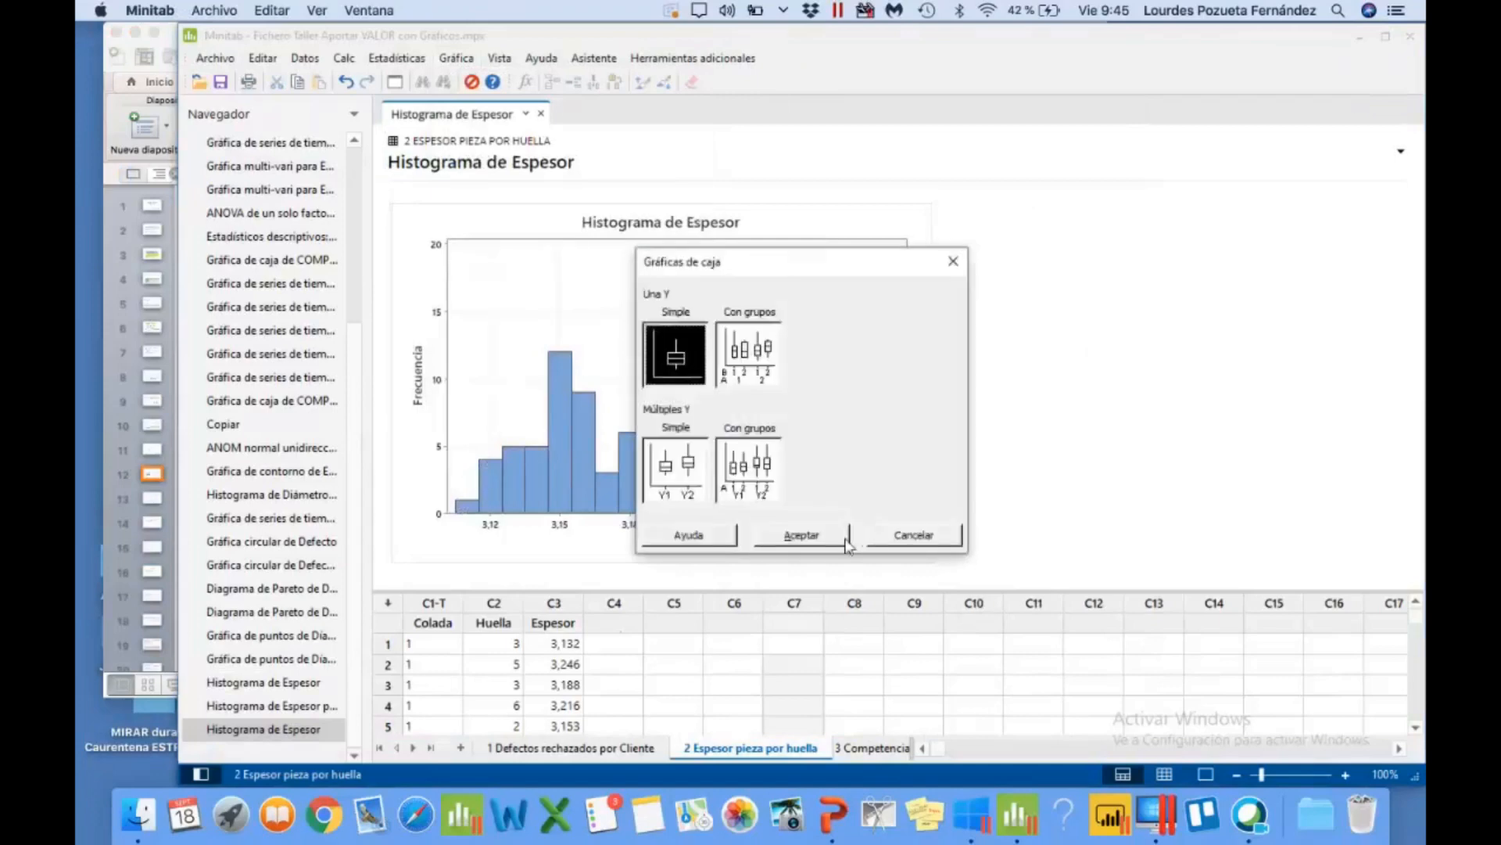
{"action": "left_click", "coordinate": [833, 539]}
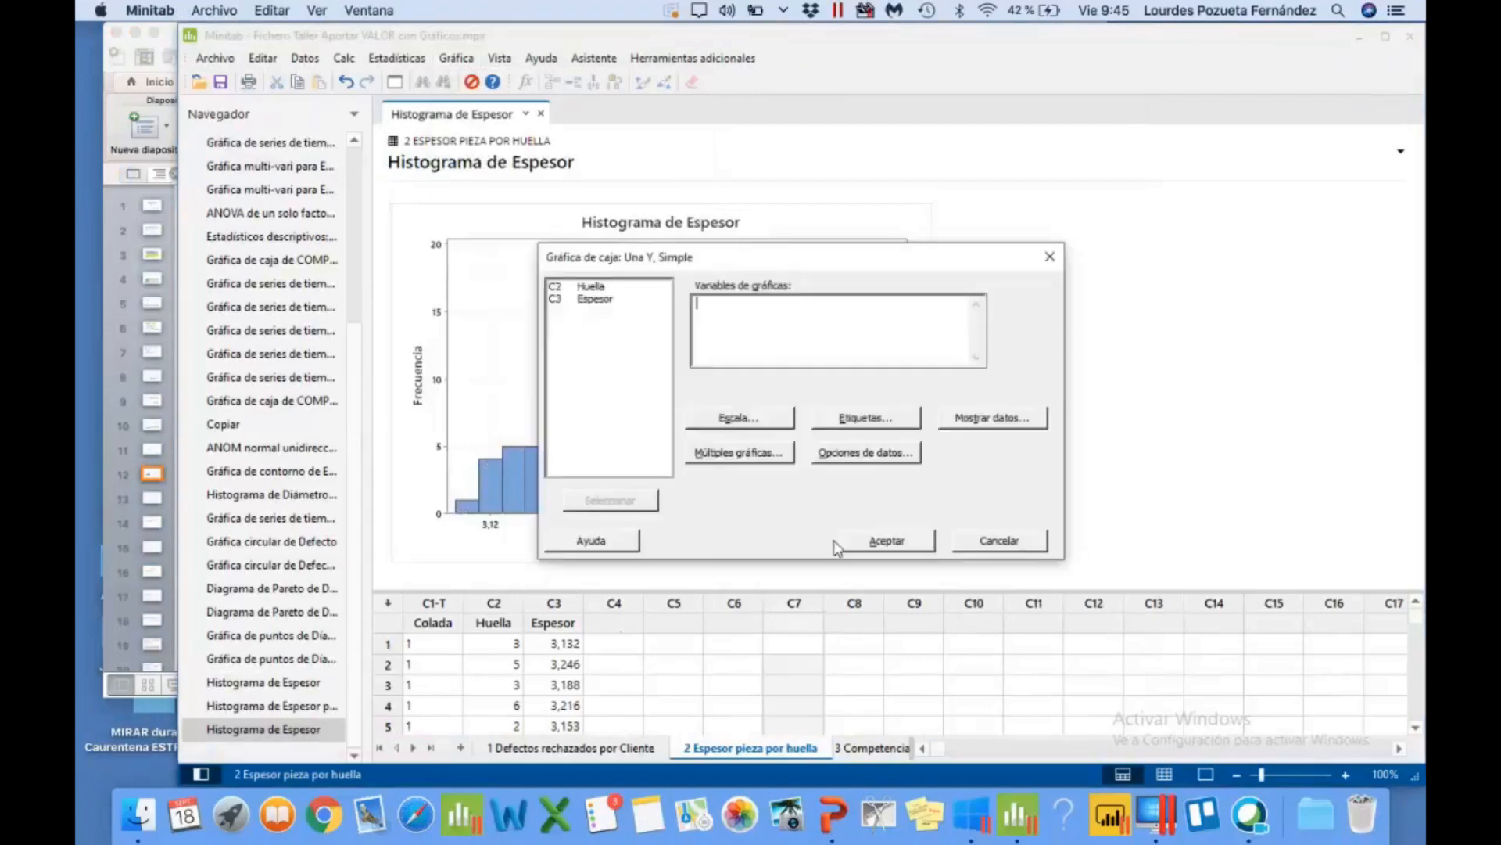
{"action": "double_click", "coordinate": [594, 298]}
{"action": "left_click", "coordinate": [863, 540]}
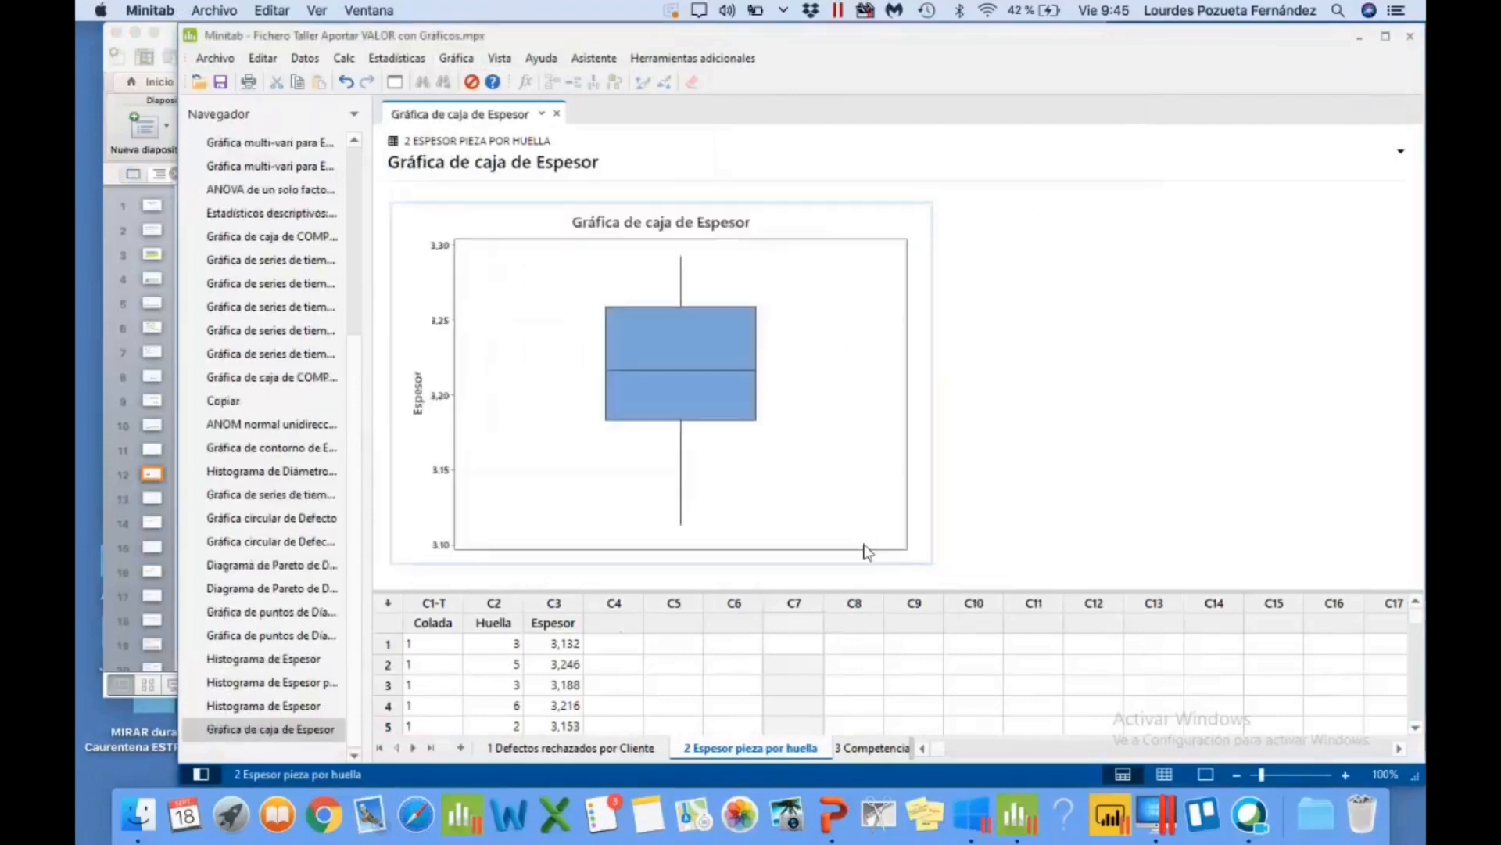
Step: Add reference lines at Y values 3,15 and 3,25 to the Espesor box plot and inspect the box statistics
{"action": "right_click", "coordinate": [819, 427]}
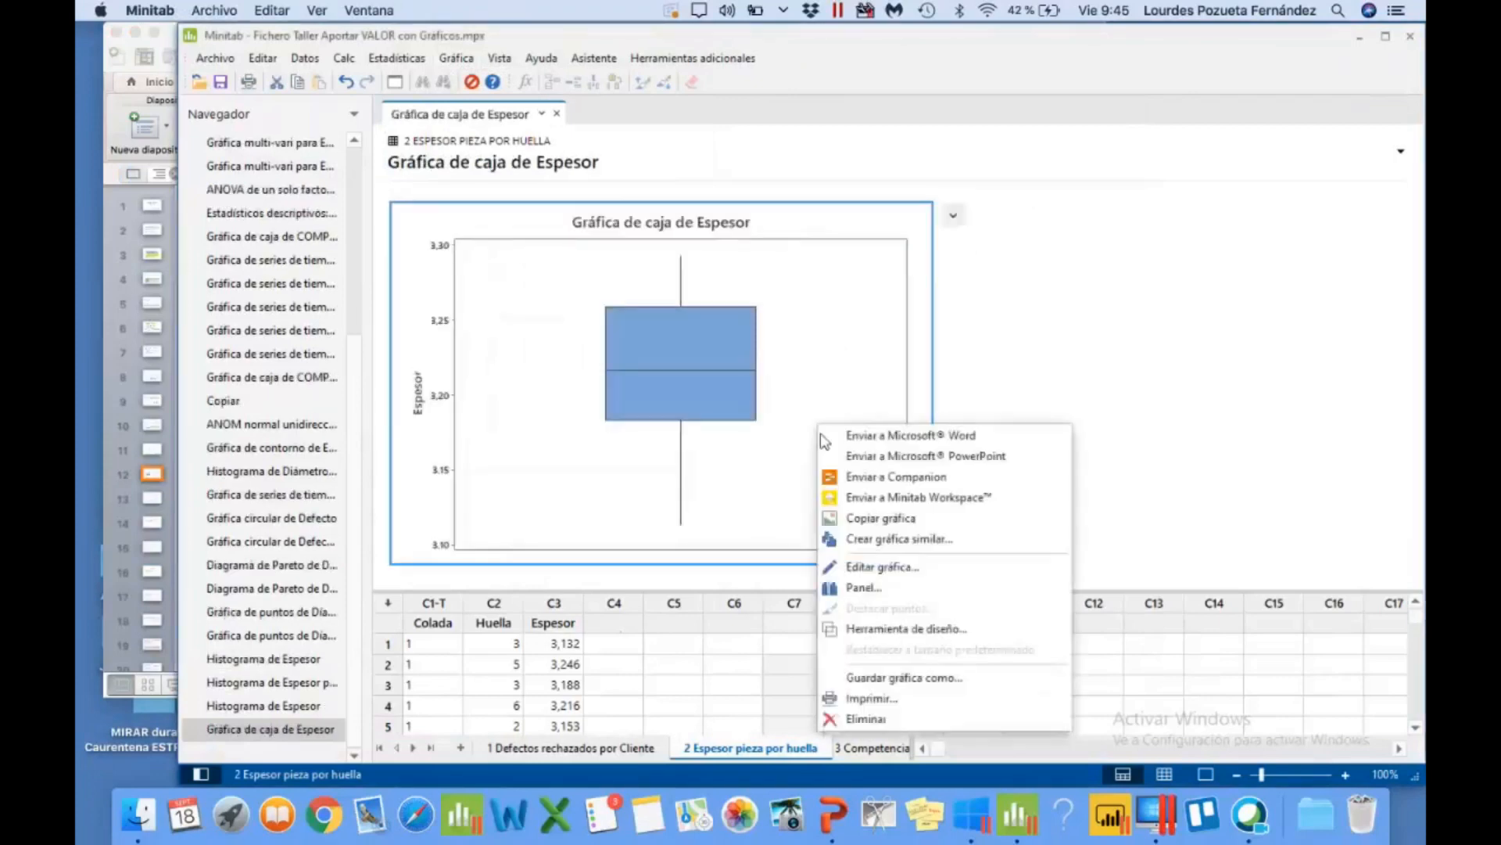
{"action": "left_click", "coordinate": [874, 568]}
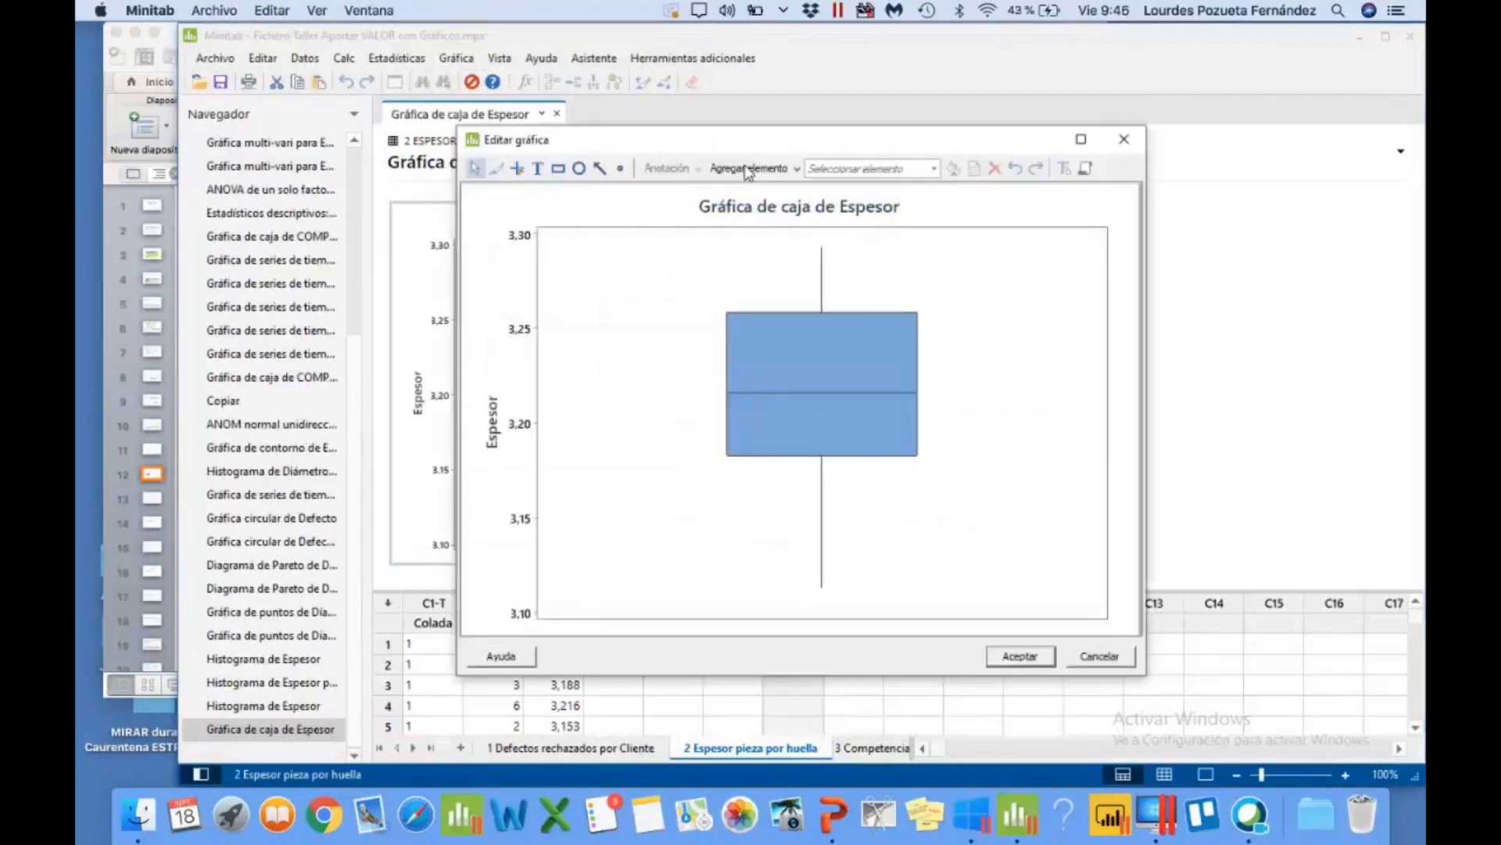
{"action": "left_click", "coordinate": [748, 170]}
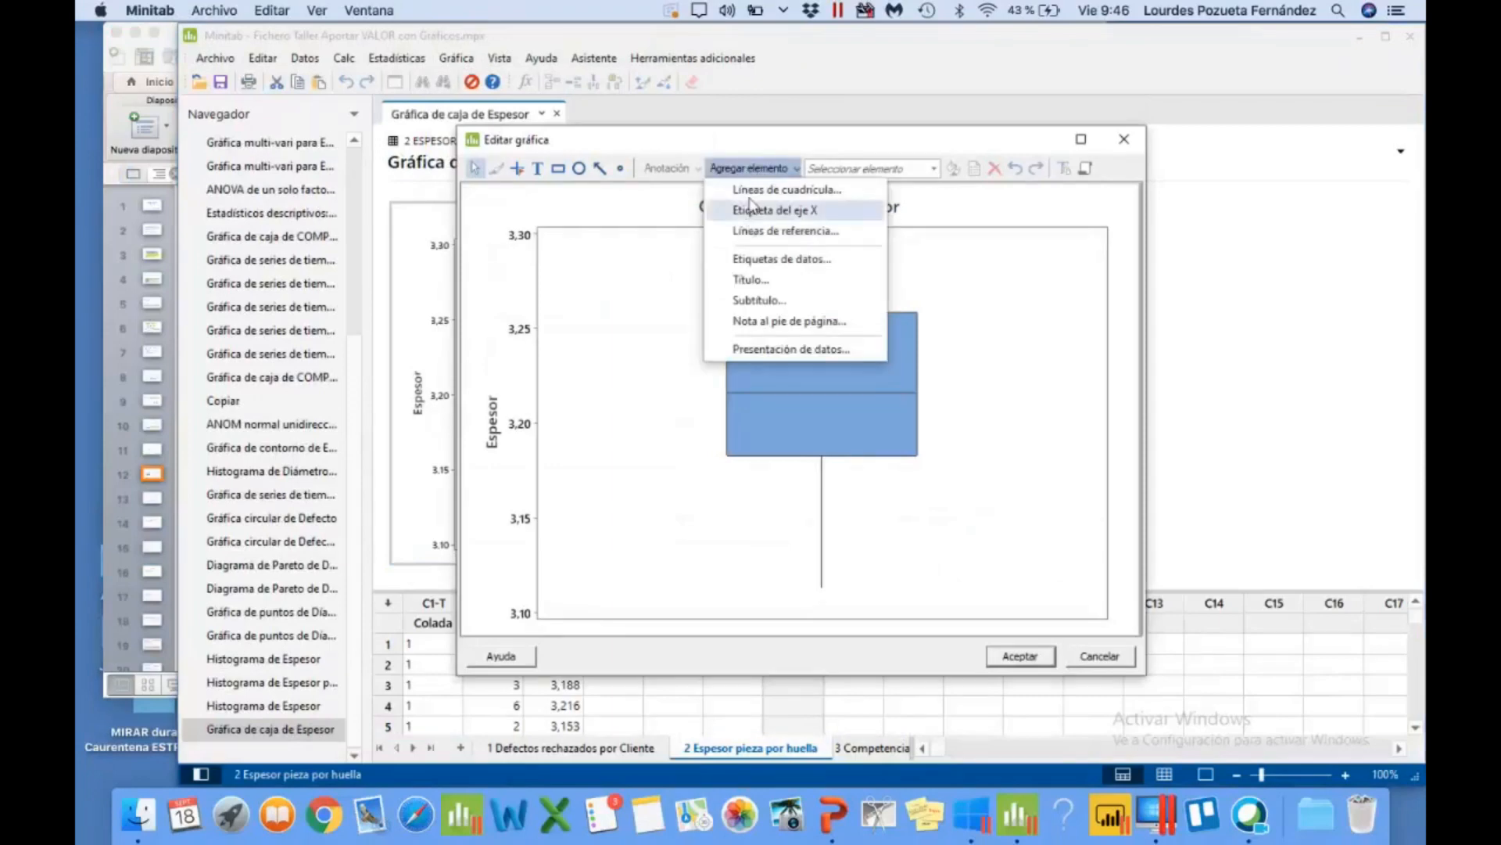
{"action": "left_click", "coordinate": [751, 232]}
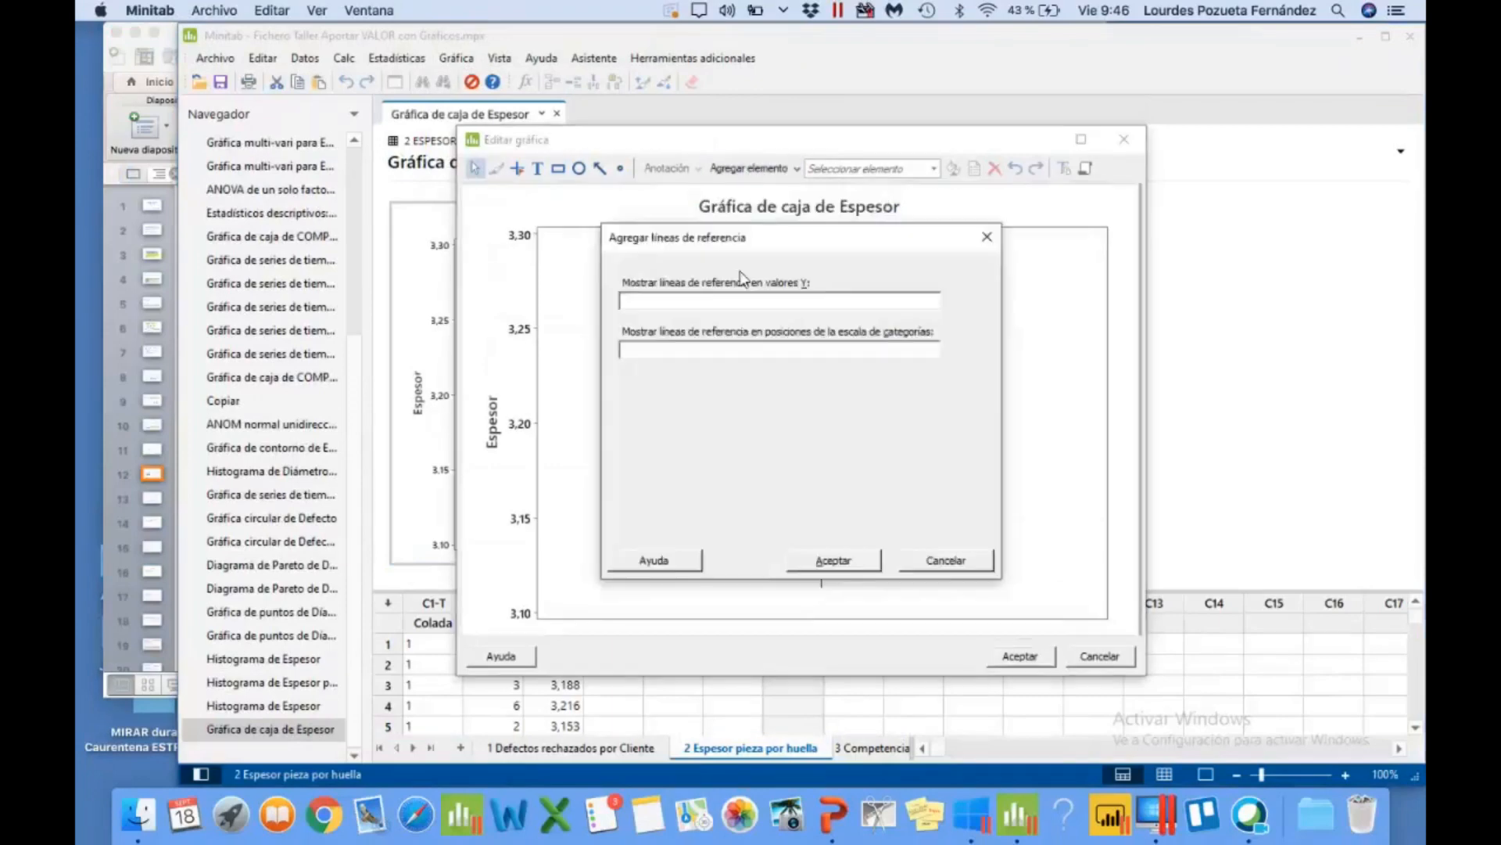
{"action": "type", "text": "3,15 3,25"}
{"action": "left_click", "coordinate": [833, 560]}
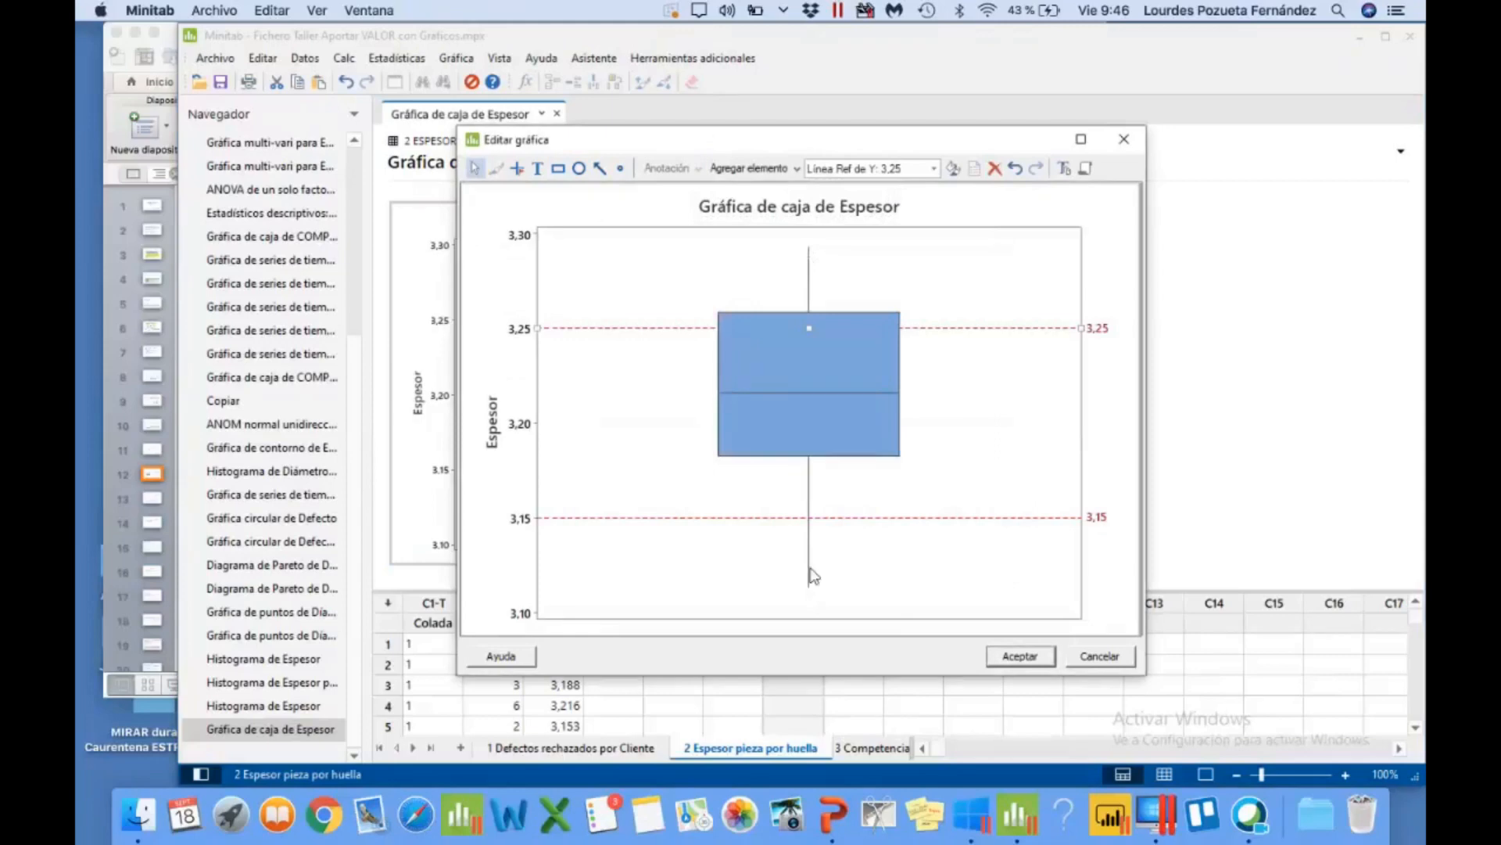
{"action": "mouse_move", "coordinate": [756, 349]}
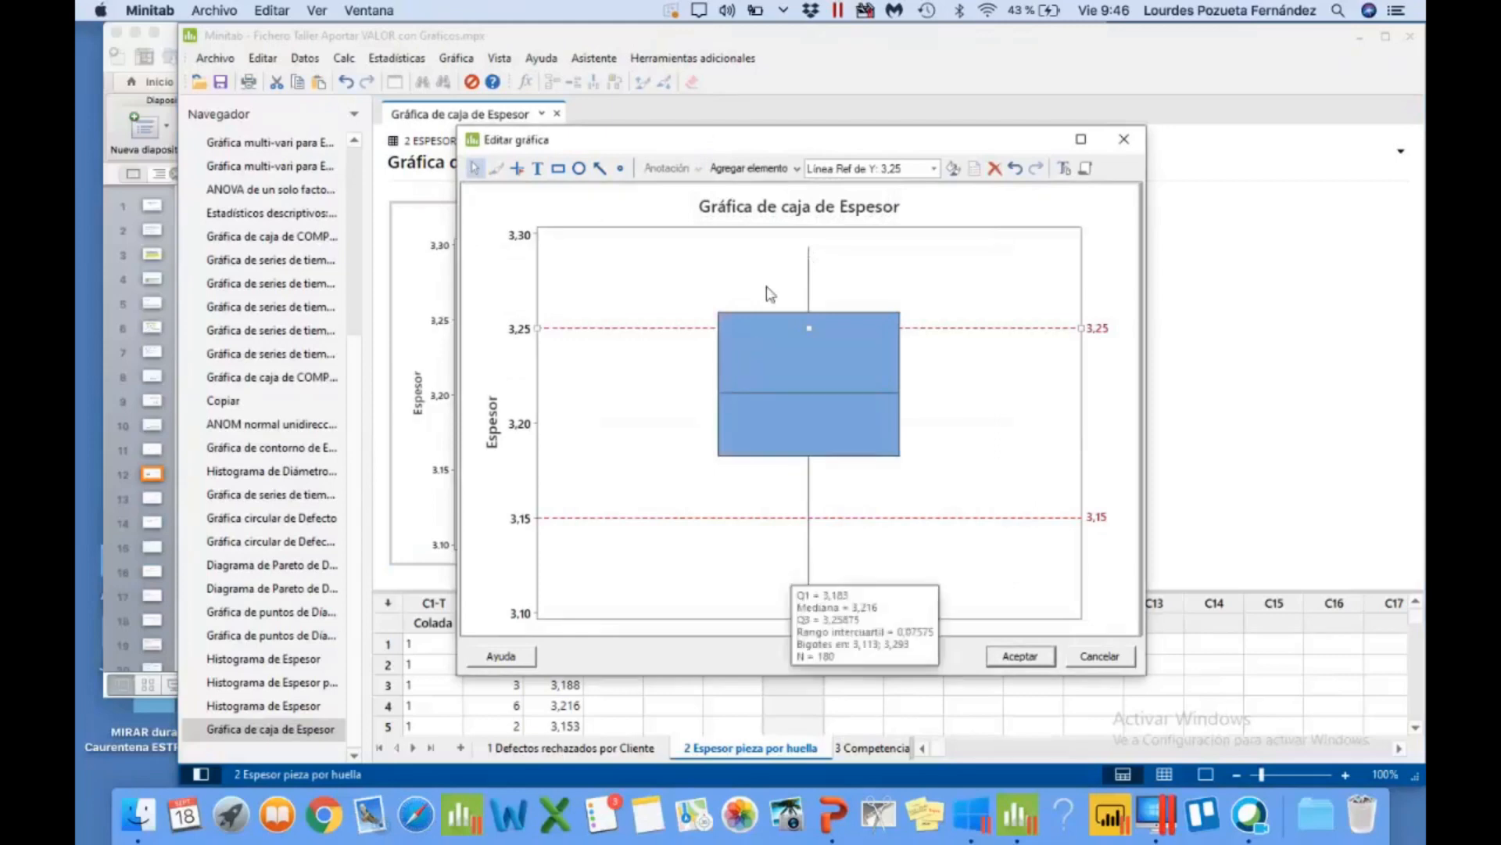
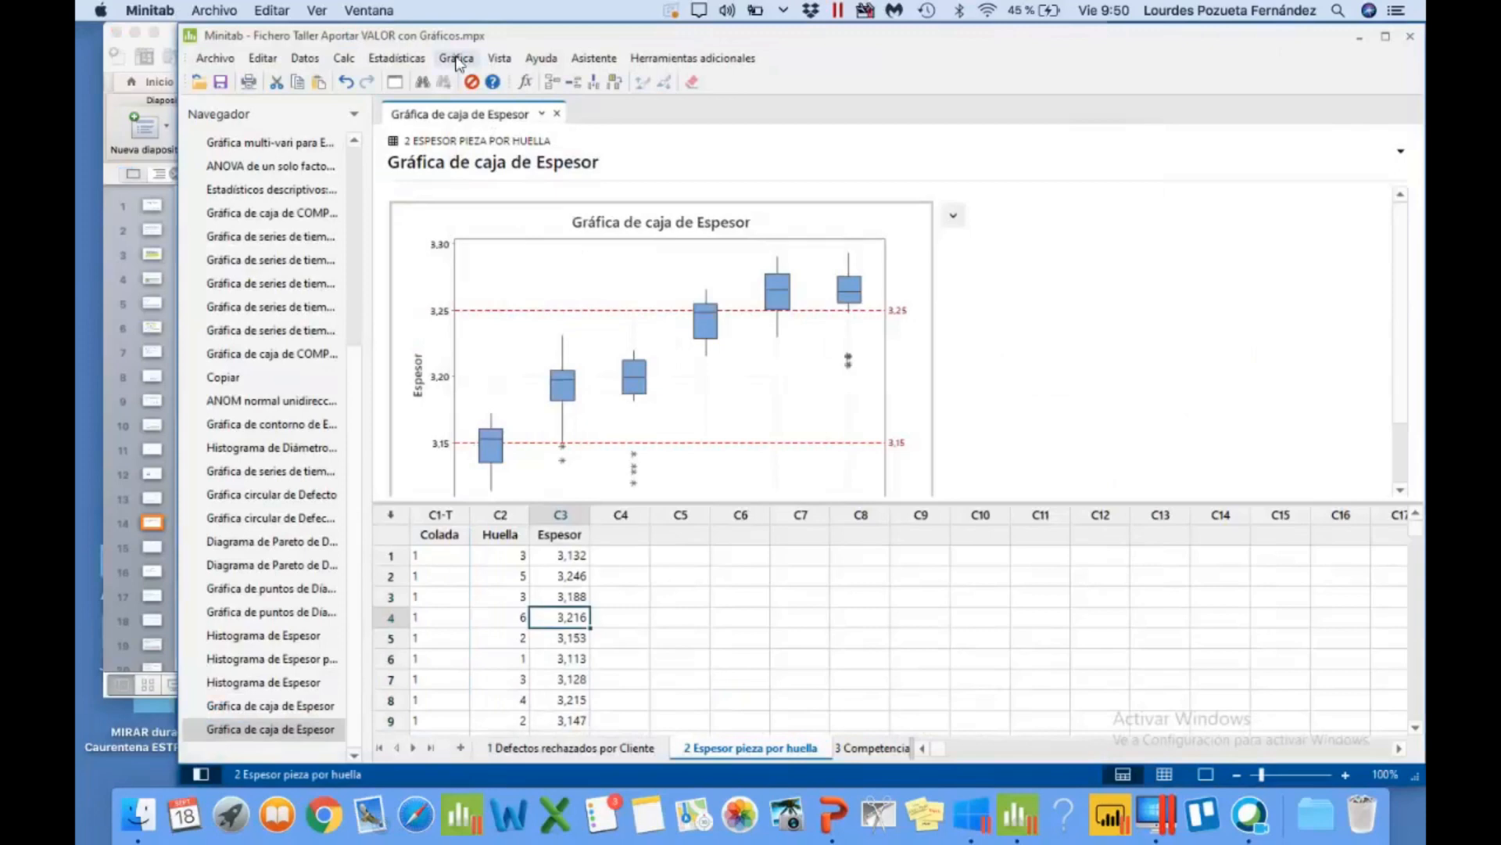
Step: Set up a simple time series plot with Espesor replacing the existing series variable
{"action": "left_click", "coordinate": [456, 59]}
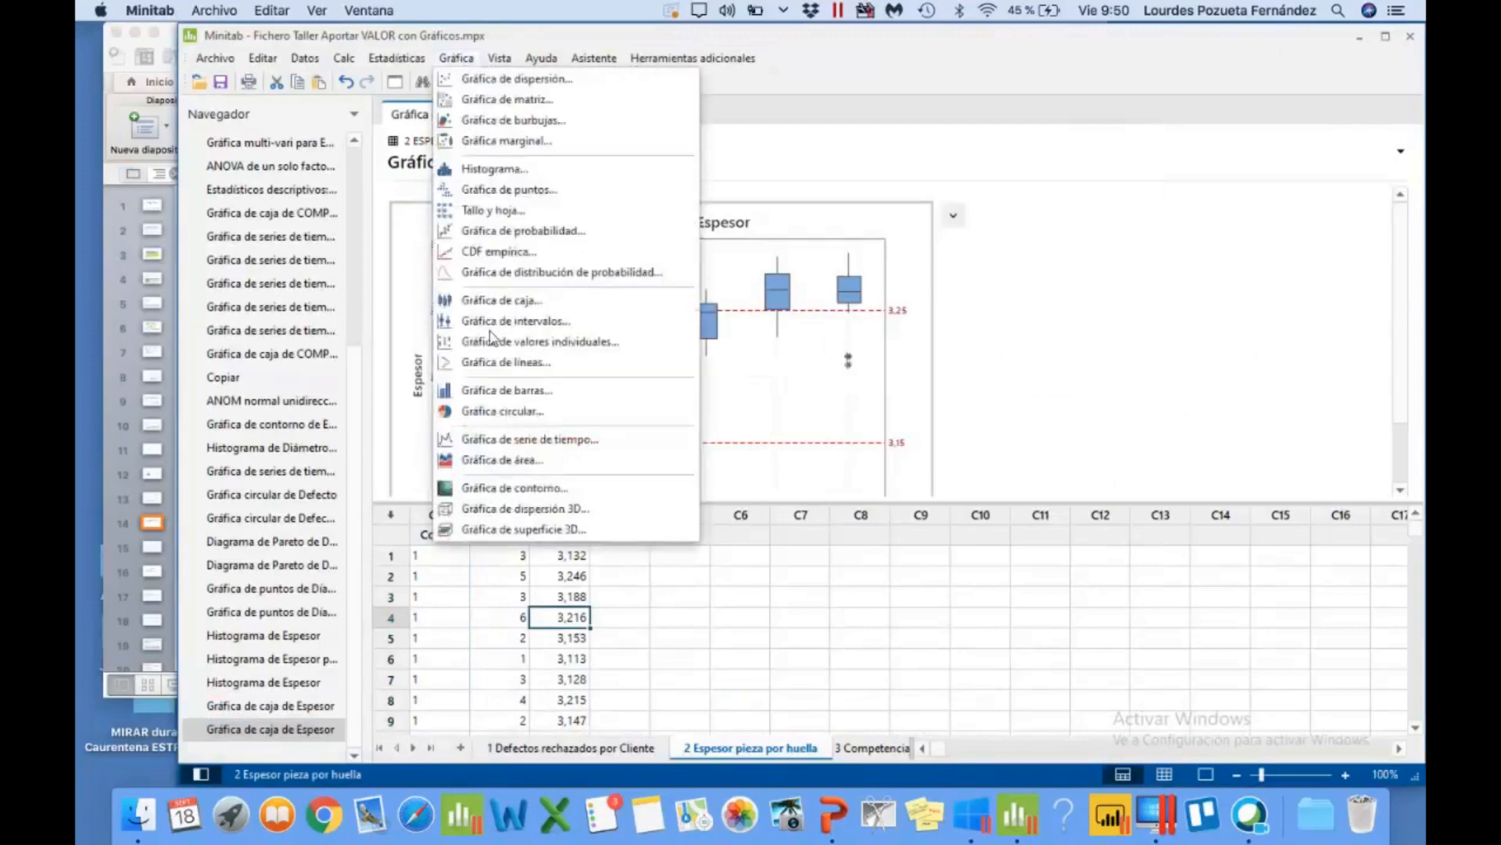
{"action": "left_click", "coordinate": [485, 440]}
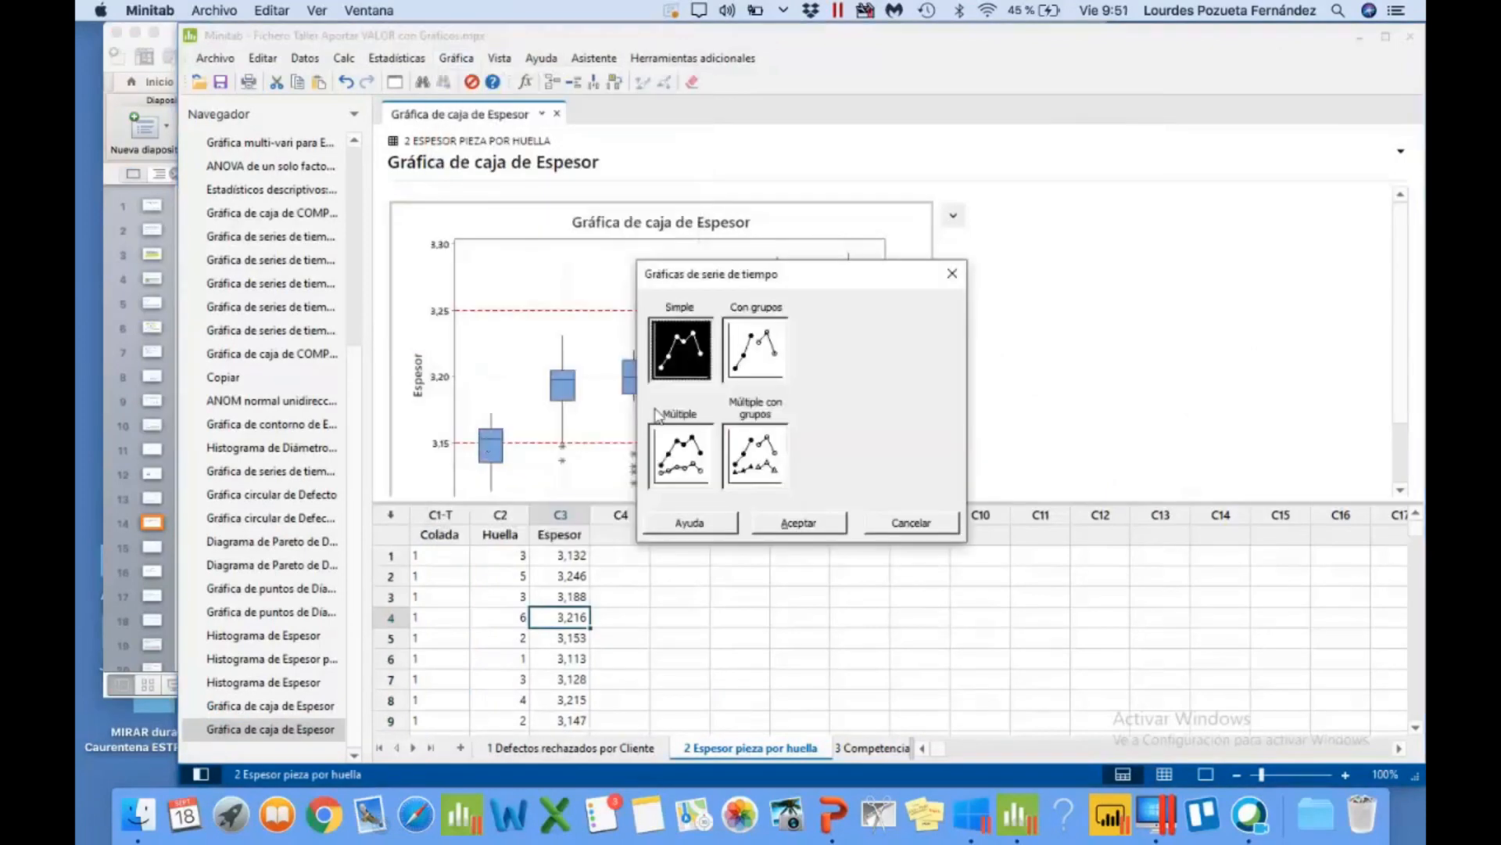
{"action": "left_click", "coordinate": [811, 523]}
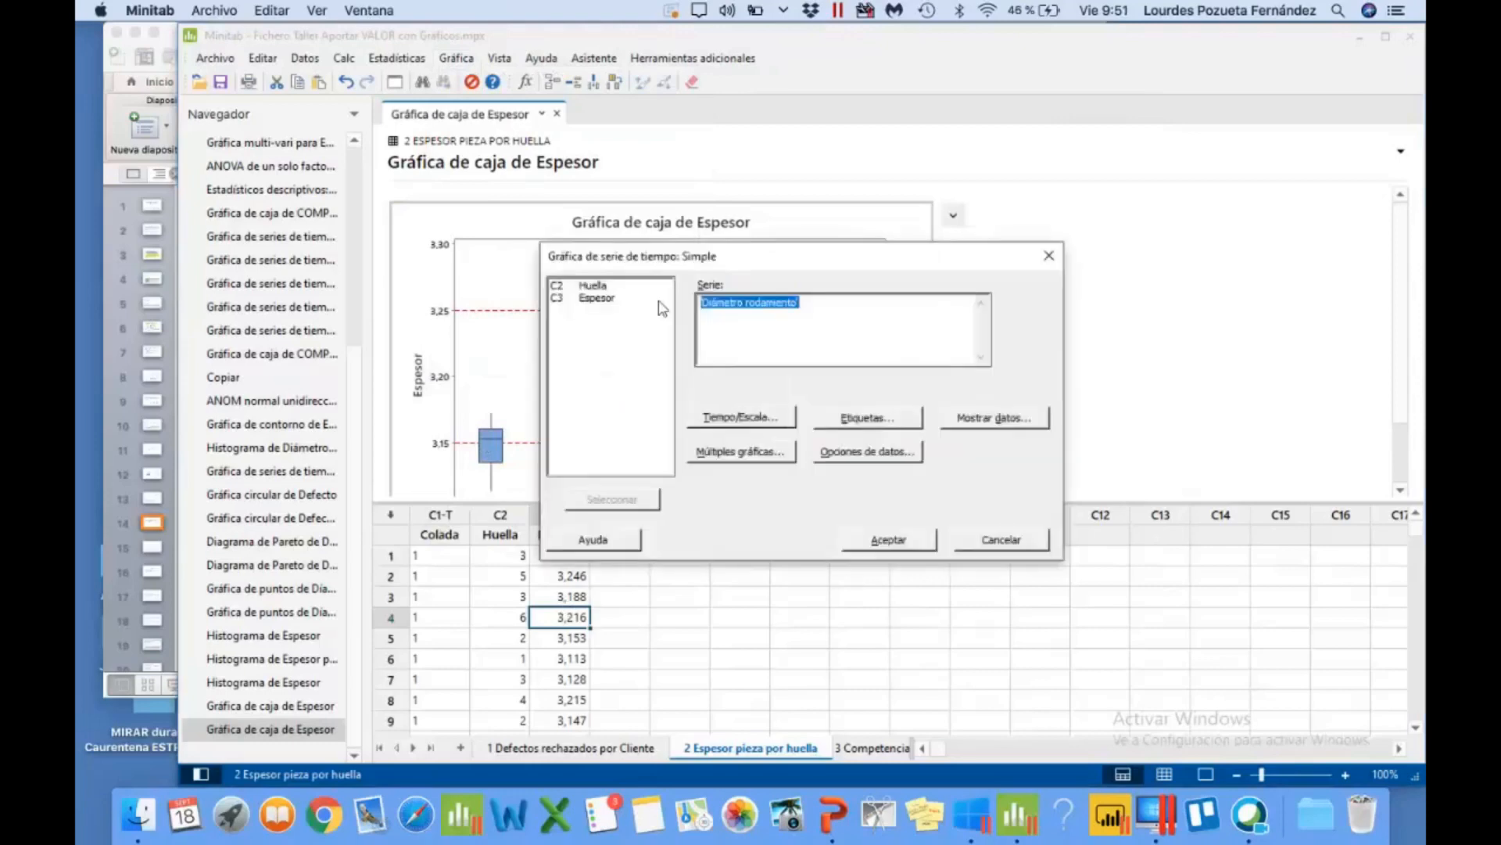
{"action": "double_click", "coordinate": [659, 300]}
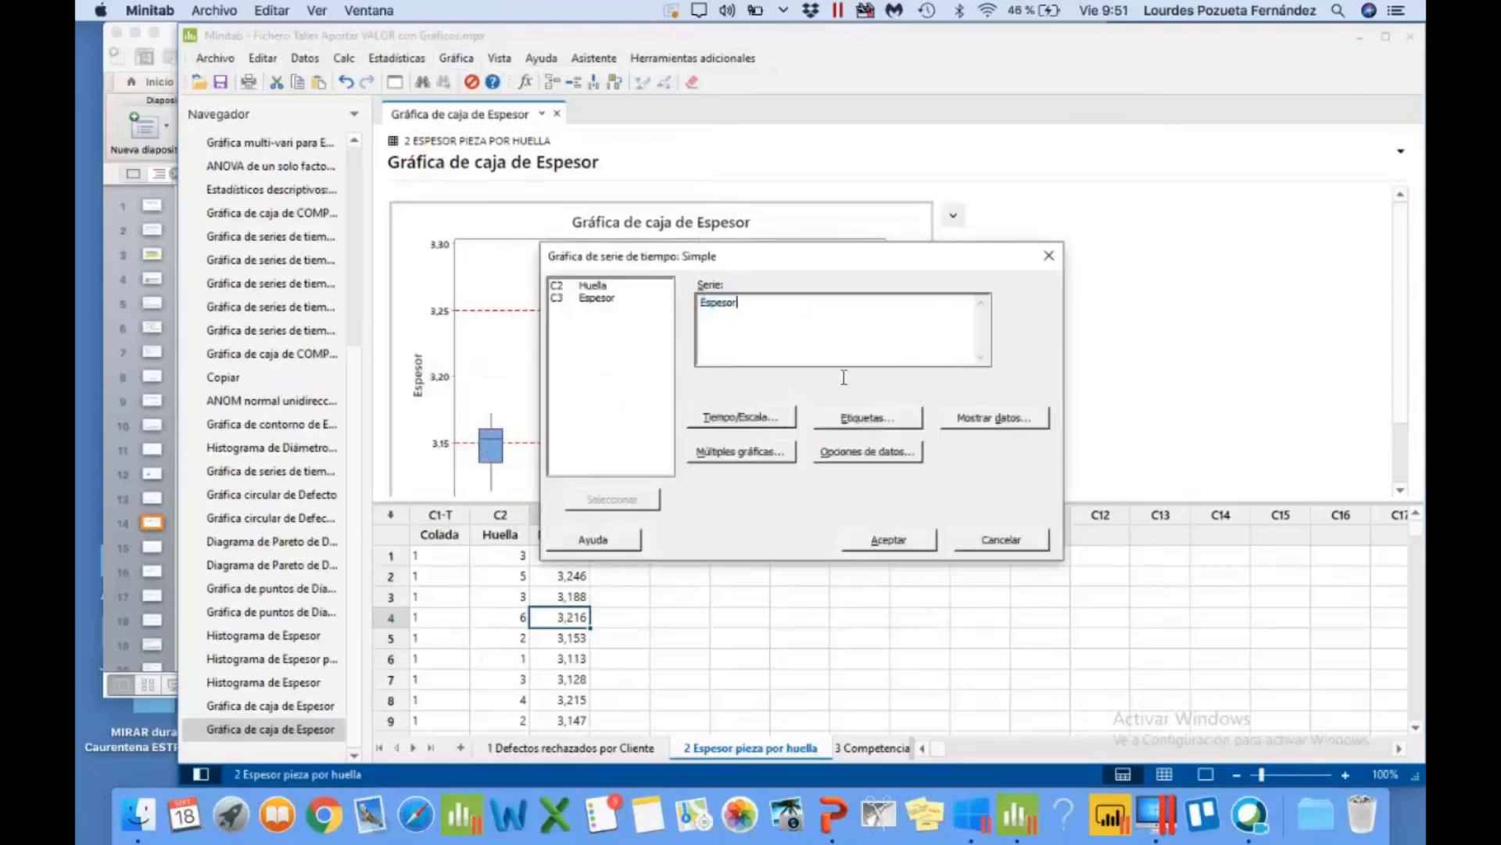
{"action": "left_click", "coordinate": [870, 541]}
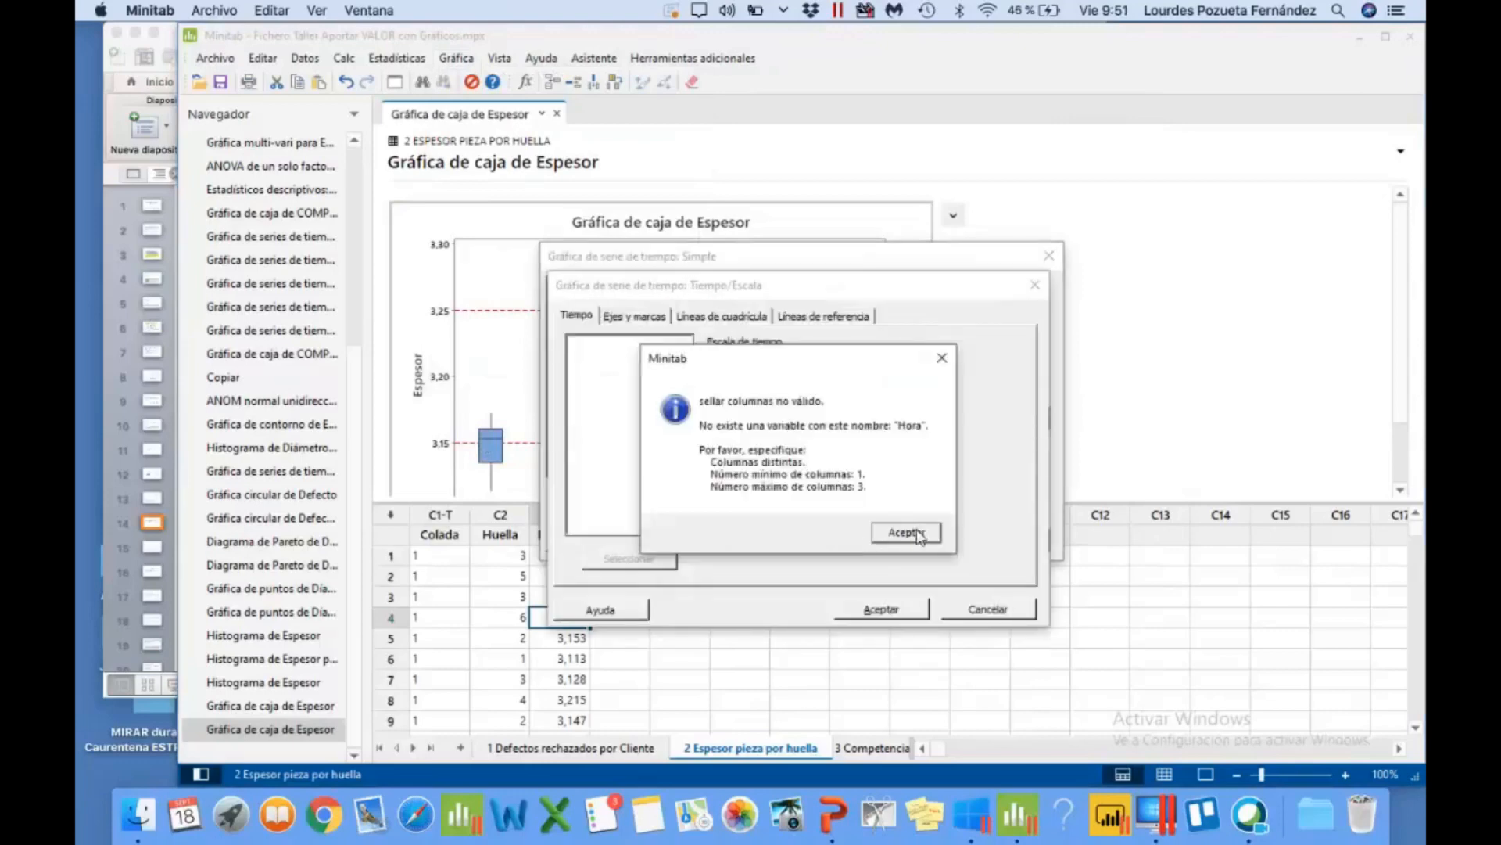
Step: Remove the invalid Hora stamp column, set the time scale to Índice and generate the Espesor time series plot
{"action": "left_click", "coordinate": [907, 533]}
{"action": "left_click", "coordinate": [714, 392]}
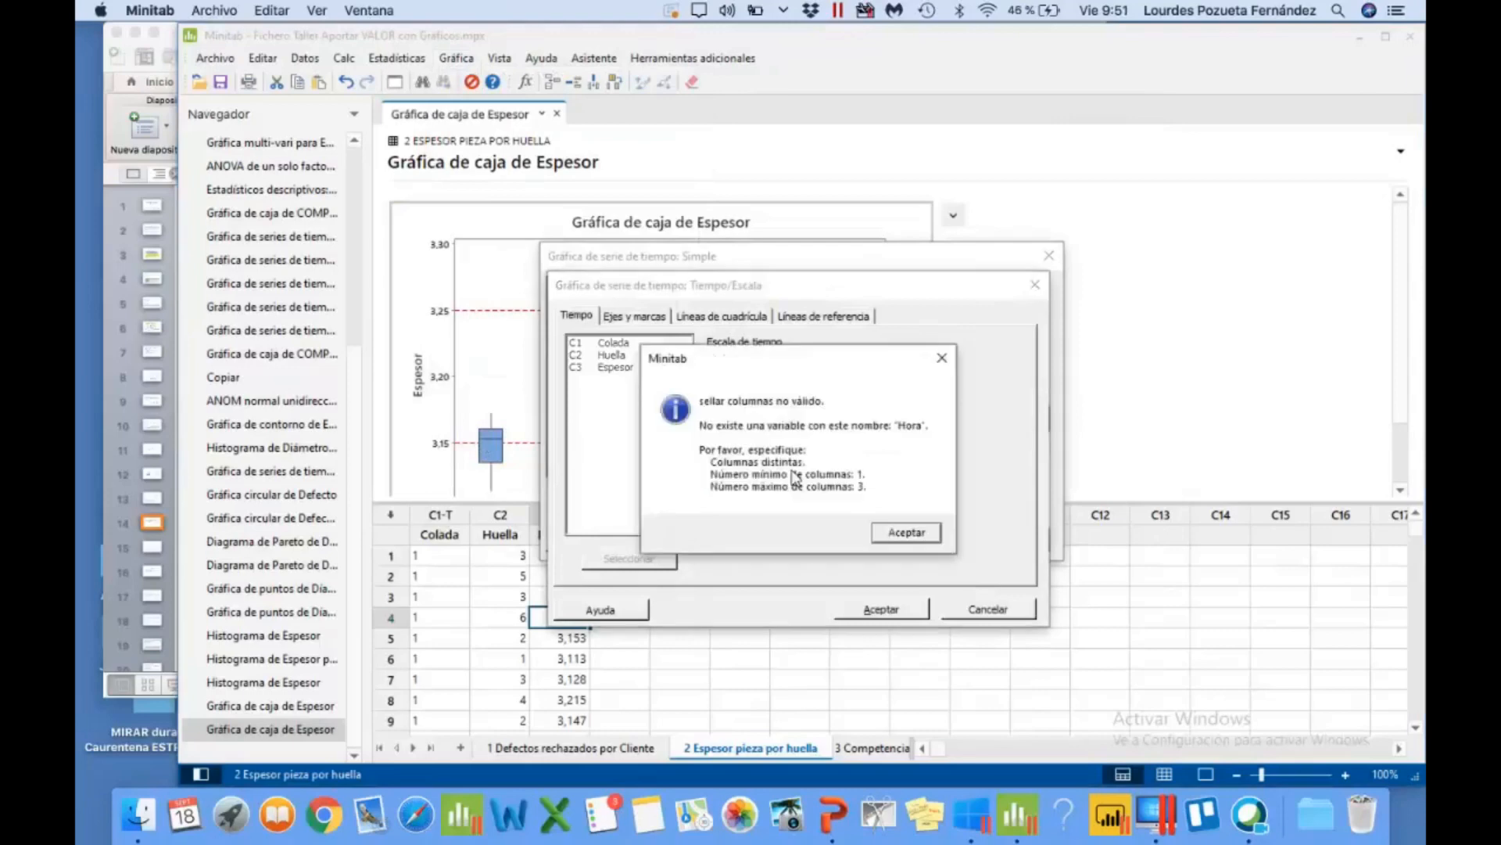
{"action": "left_click", "coordinate": [899, 538]}
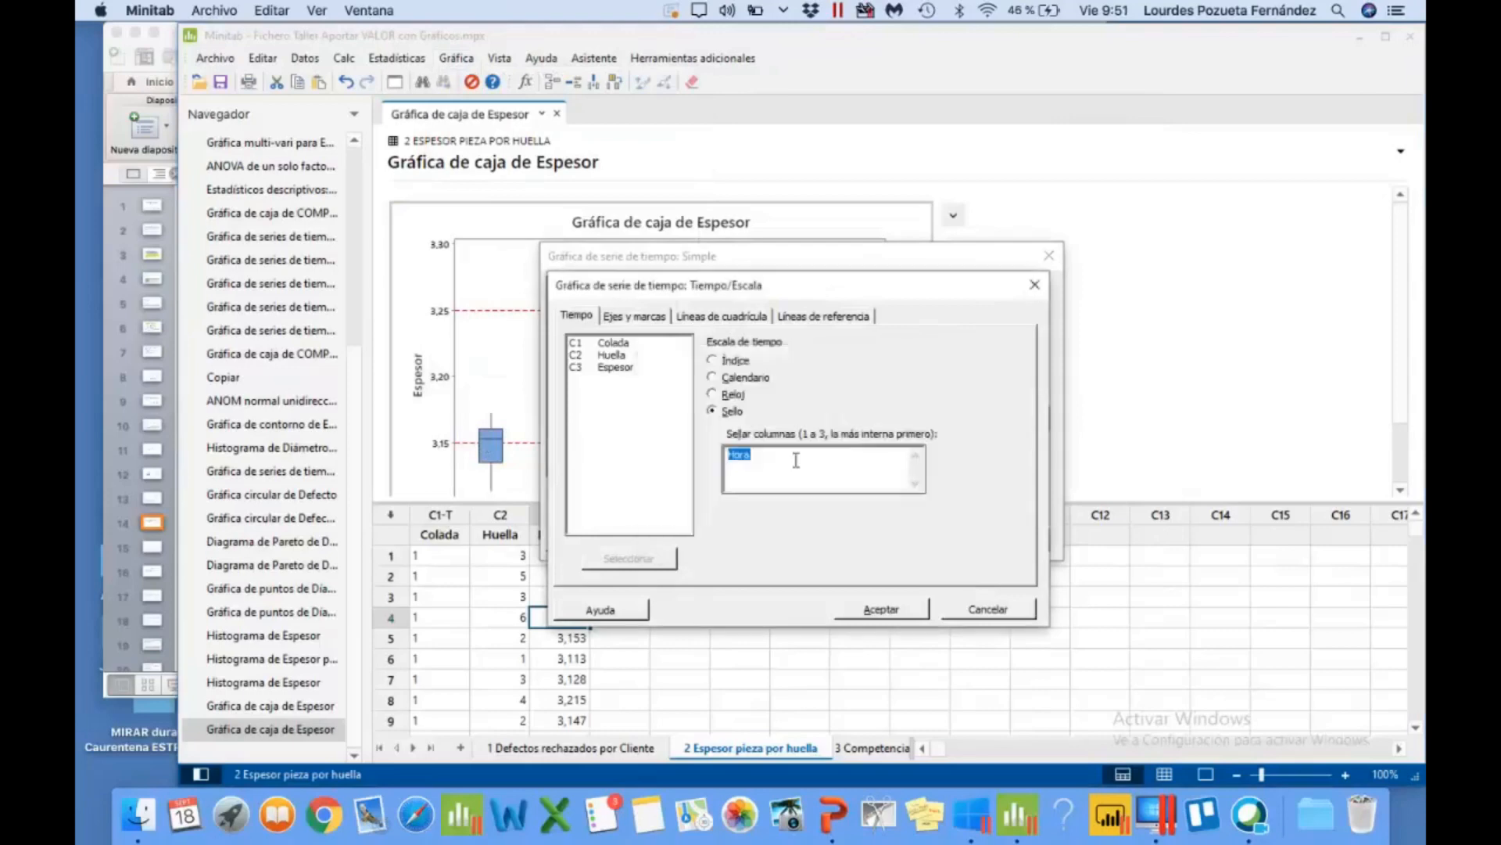
{"action": "key", "text": "BackSpace"}
{"action": "left_click", "coordinate": [712, 359]}
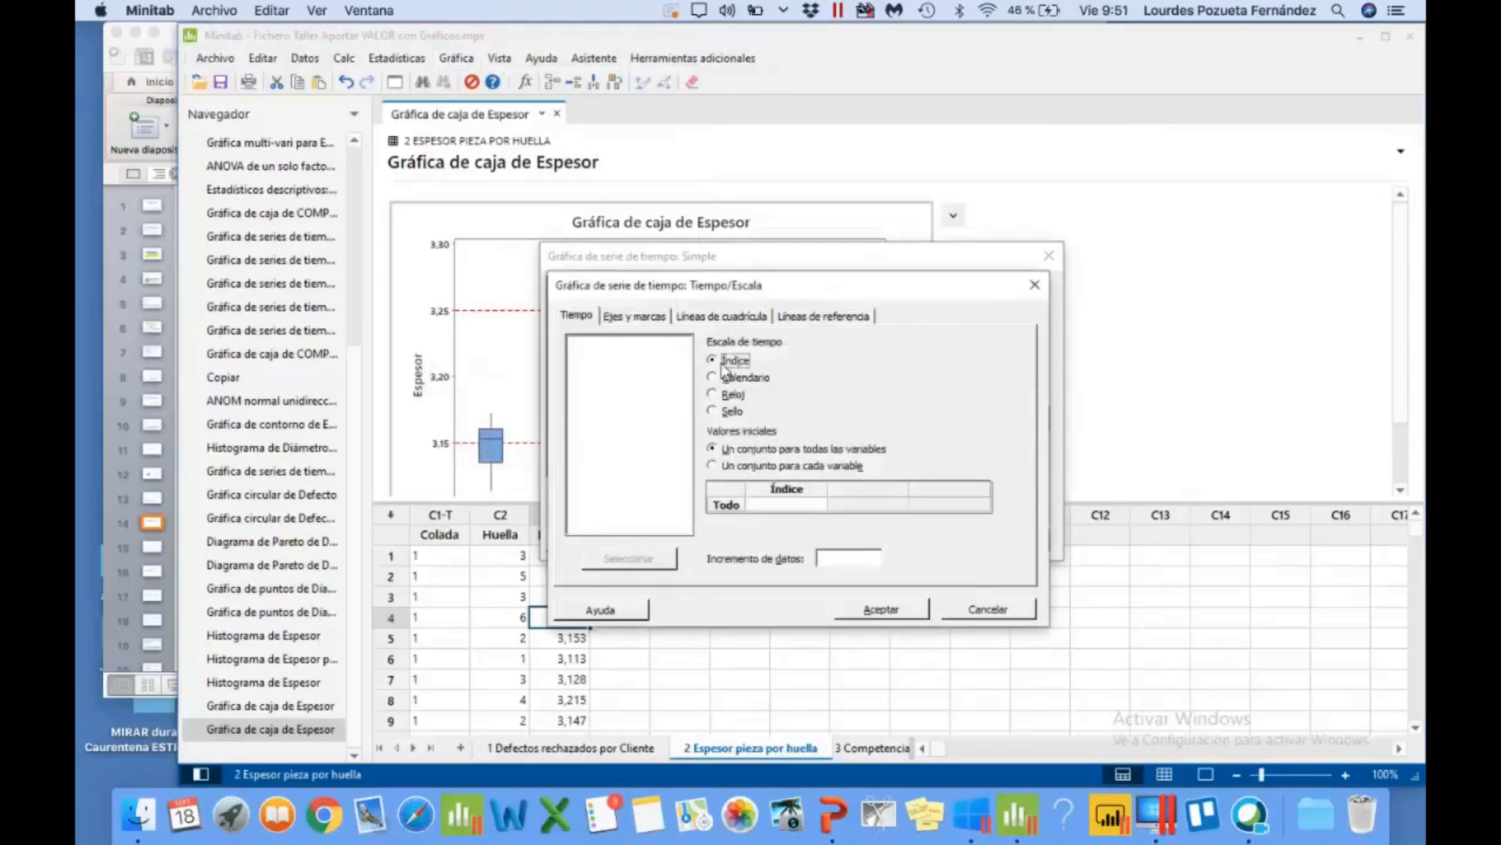
{"action": "left_click", "coordinate": [860, 610]}
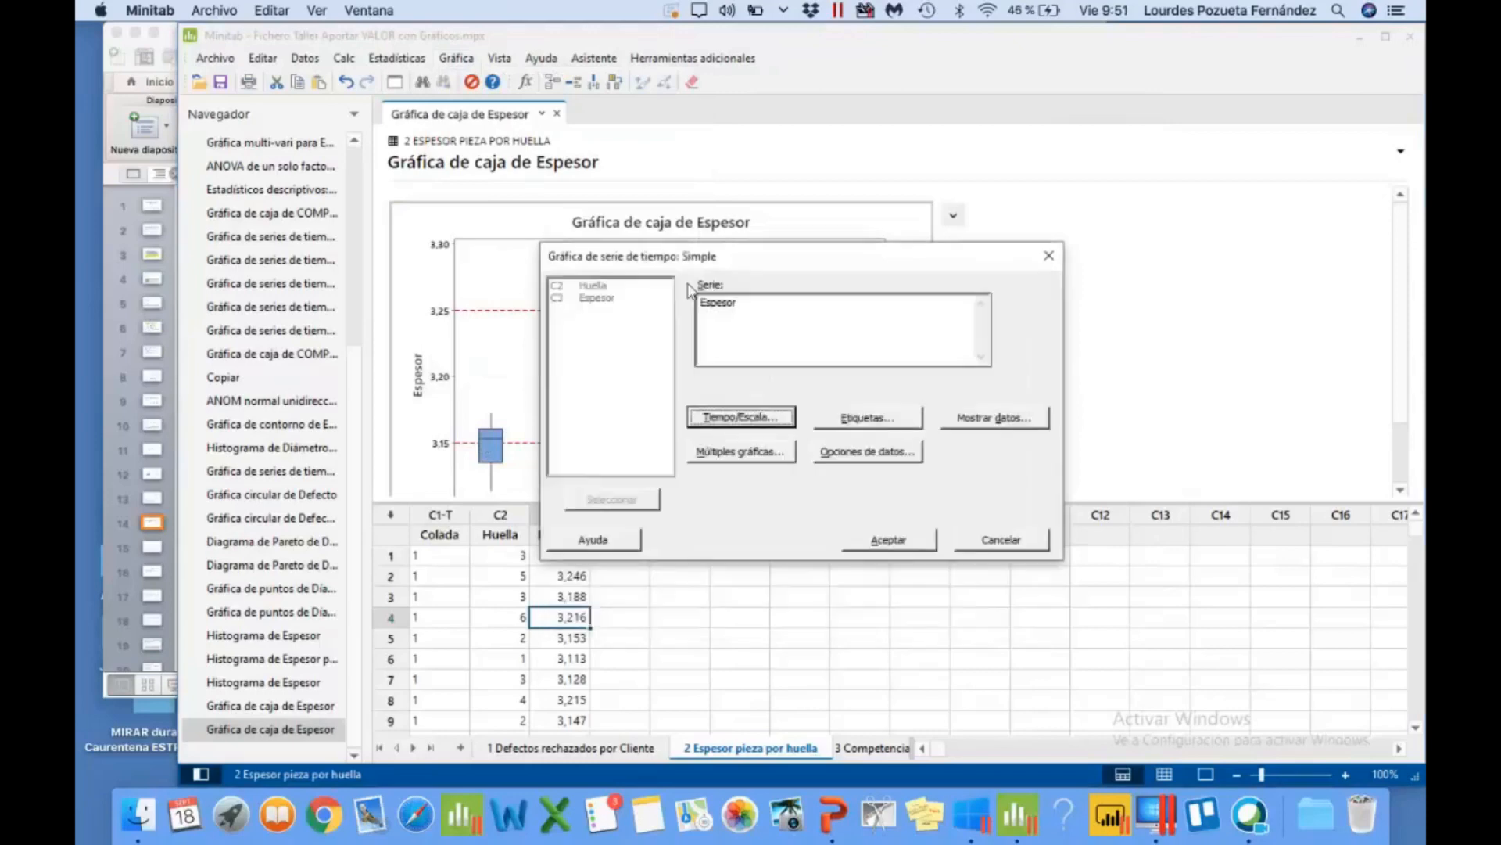
{"action": "left_click", "coordinate": [873, 540]}
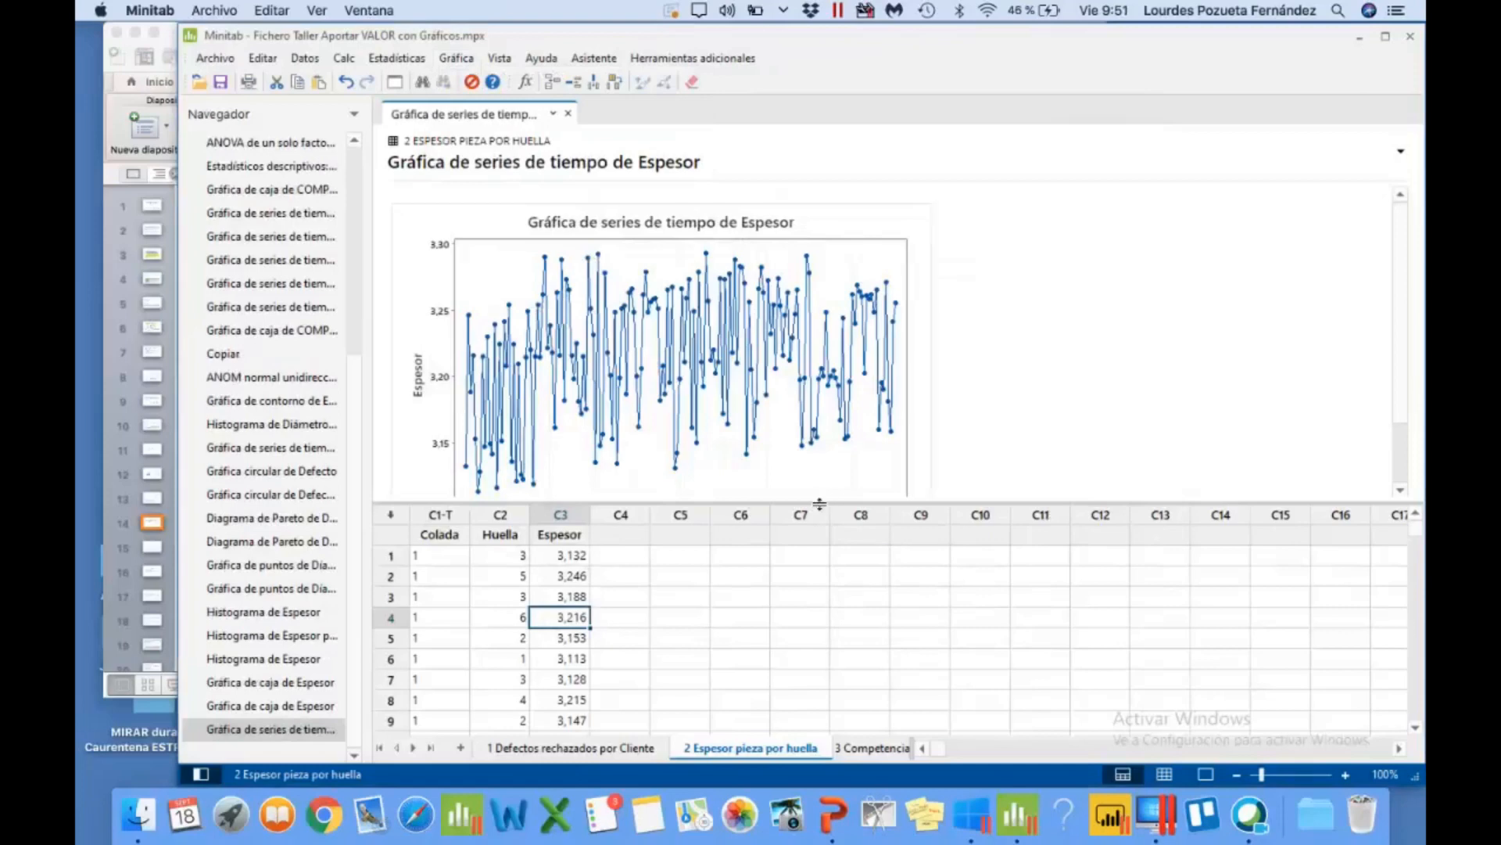
Step: Add reference lines at Y values 3,15 and 3,25 to the Espesor time series plot in the graph editor
{"action": "left_click_drag", "start_coordinate": [820, 503], "coordinate": [821, 704]}
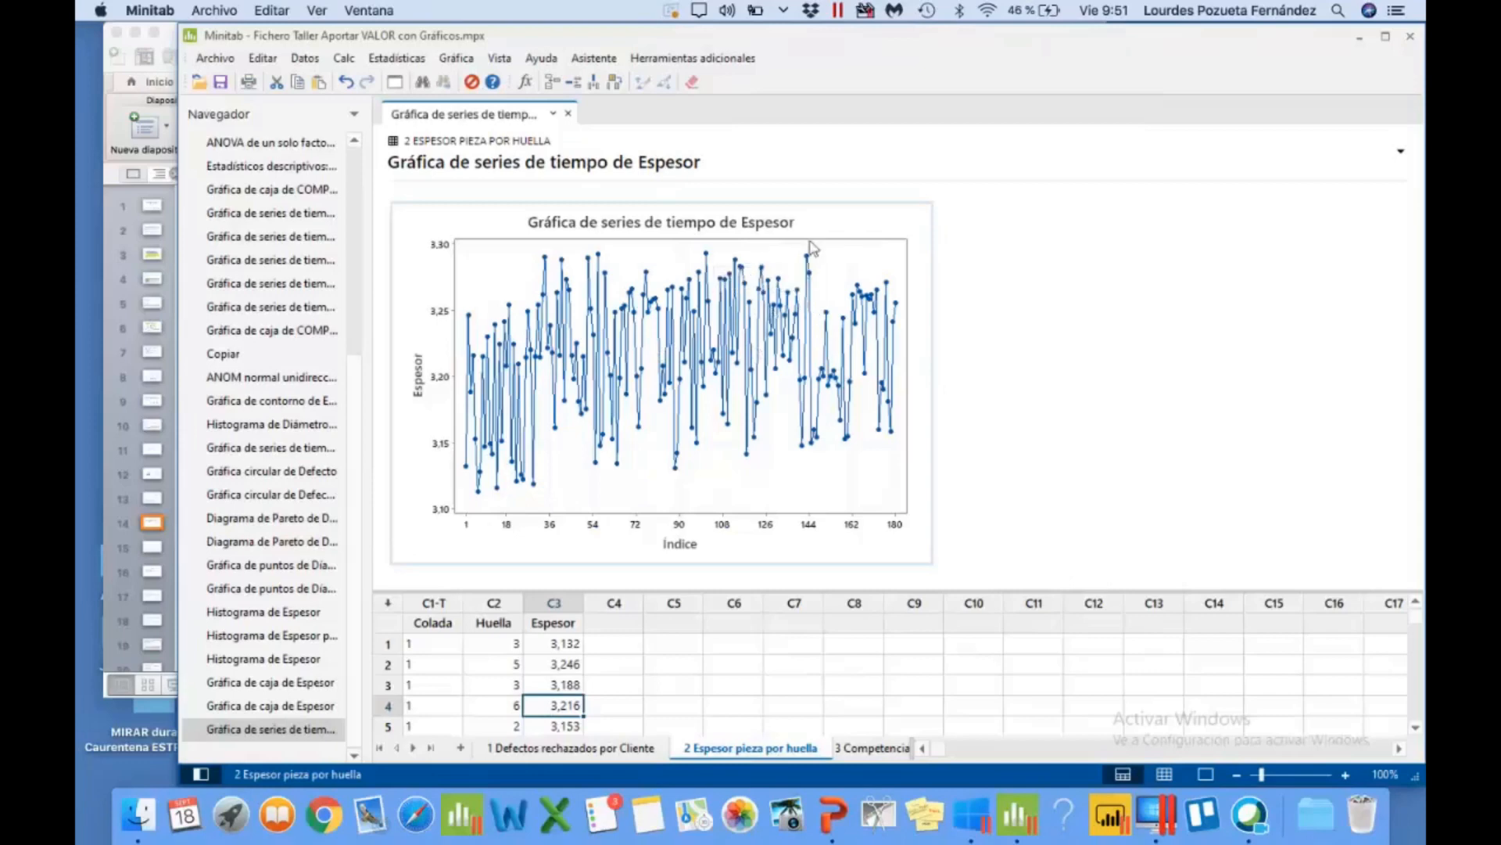
{"action": "left_click", "coordinate": [674, 284]}
{"action": "left_click", "coordinate": [638, 231]}
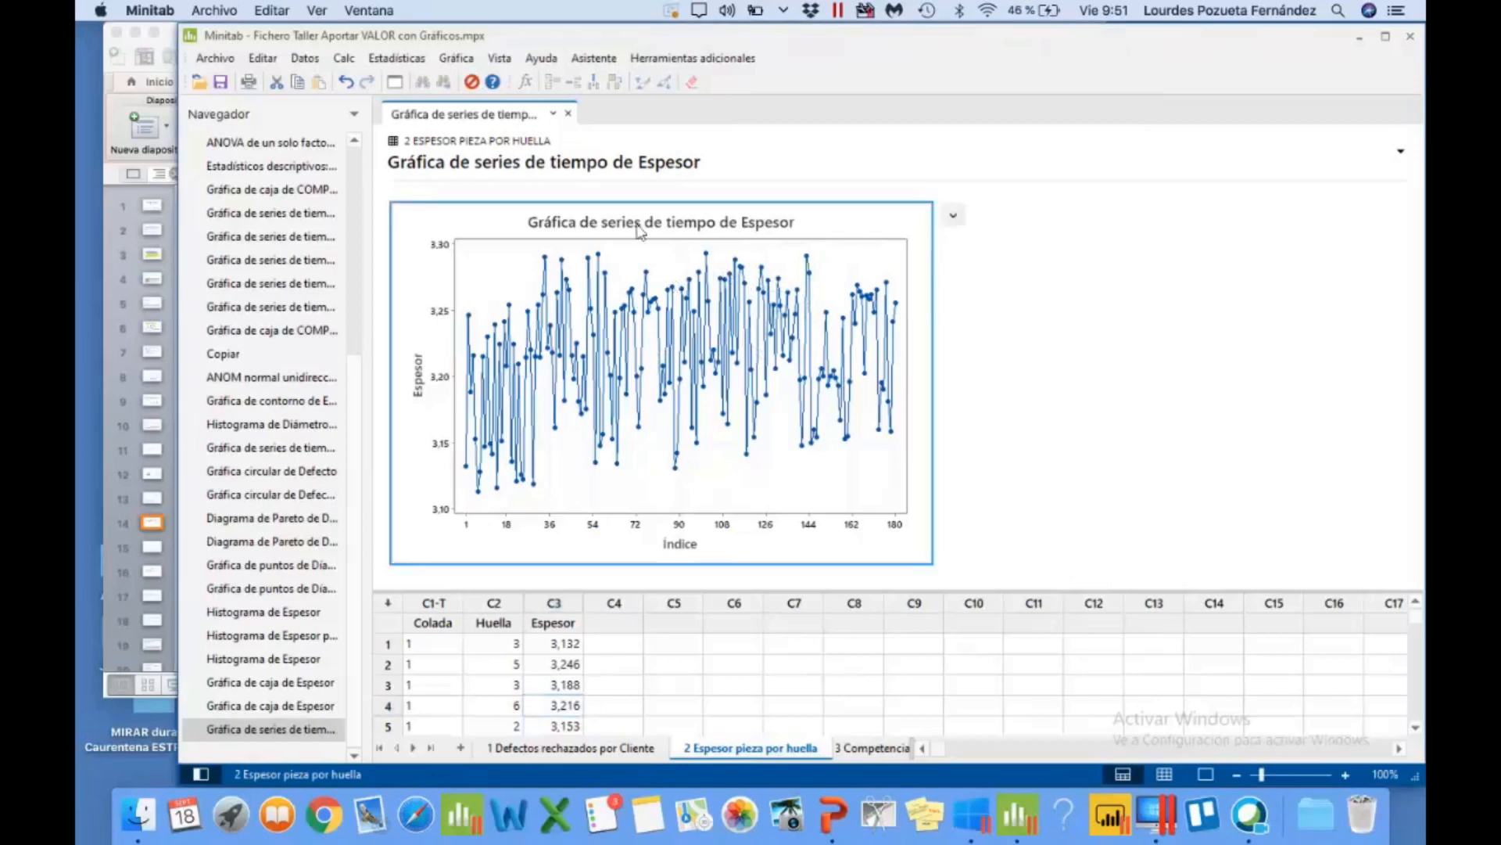
{"action": "double_click", "coordinate": [639, 229]}
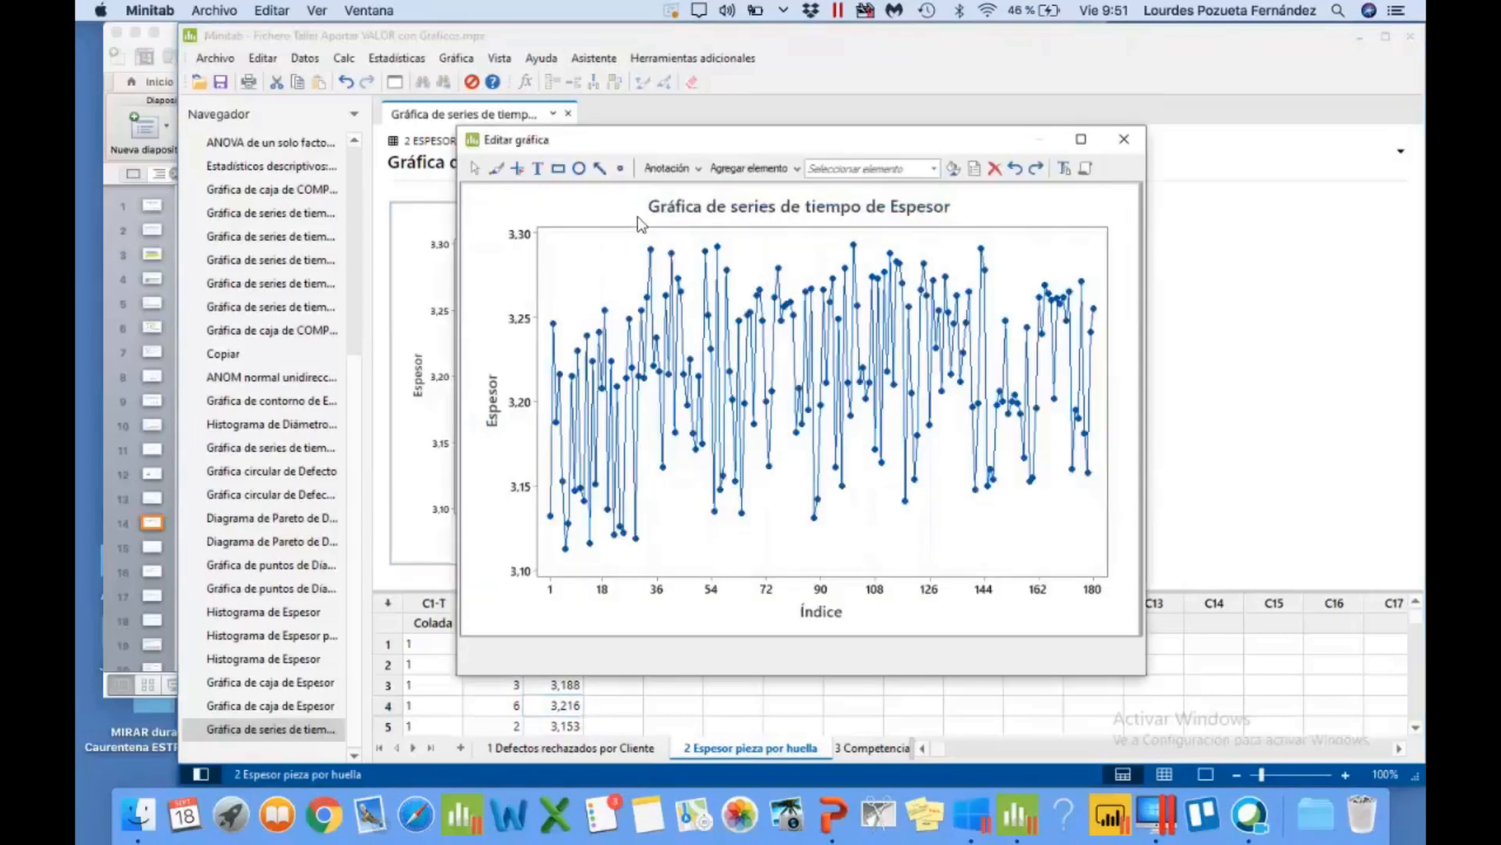
{"action": "left_click", "coordinate": [732, 169]}
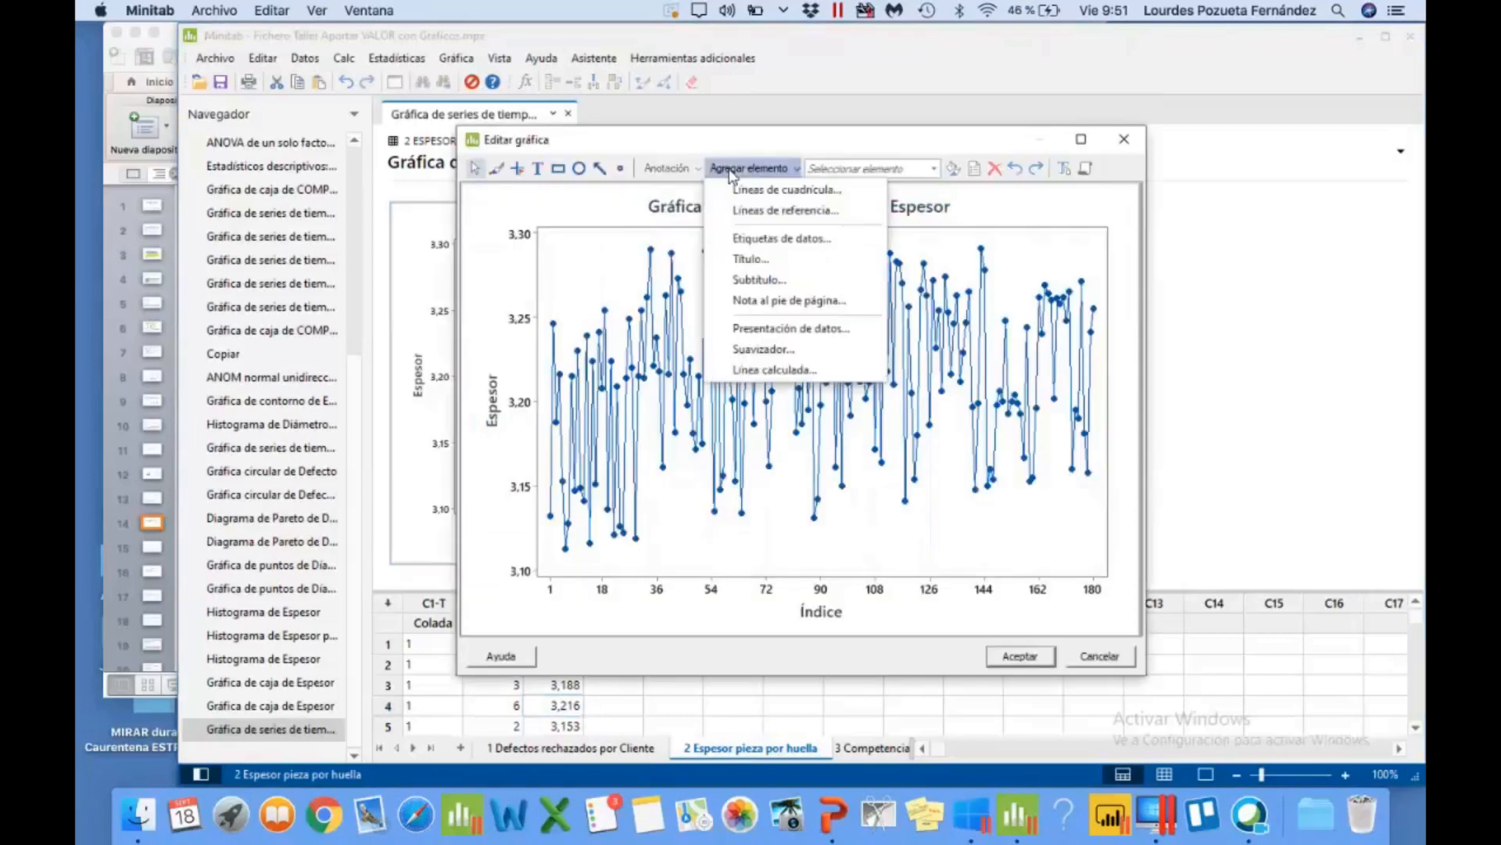
{"action": "left_click", "coordinate": [743, 212]}
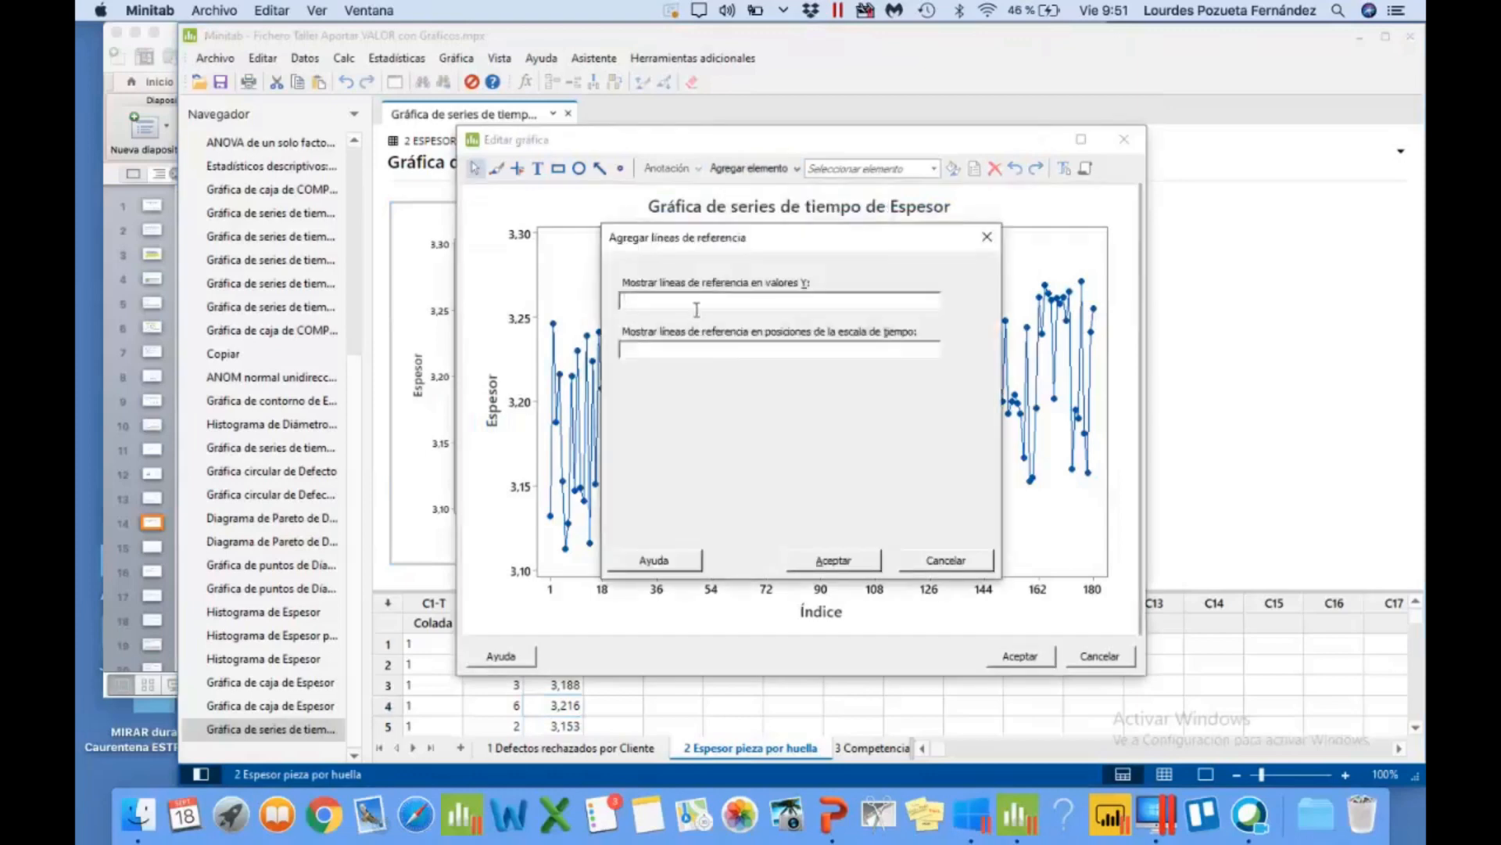
{"action": "type", "text": "3,15 3,25"}
{"action": "left_click", "coordinate": [833, 559]}
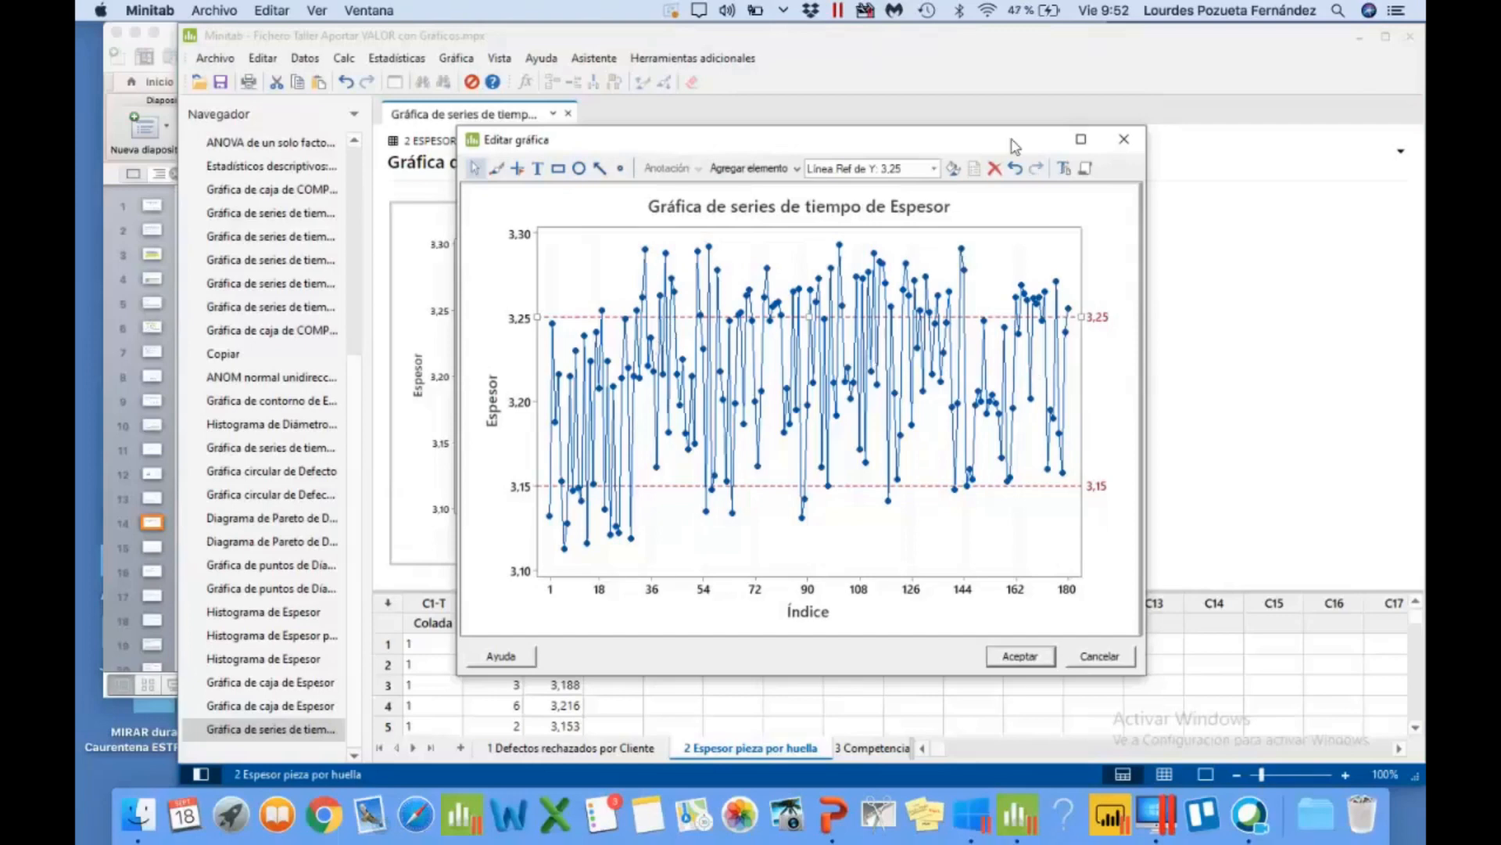
{"action": "left_click_drag", "start_coordinate": [1015, 147], "coordinate": [1005, 144]}
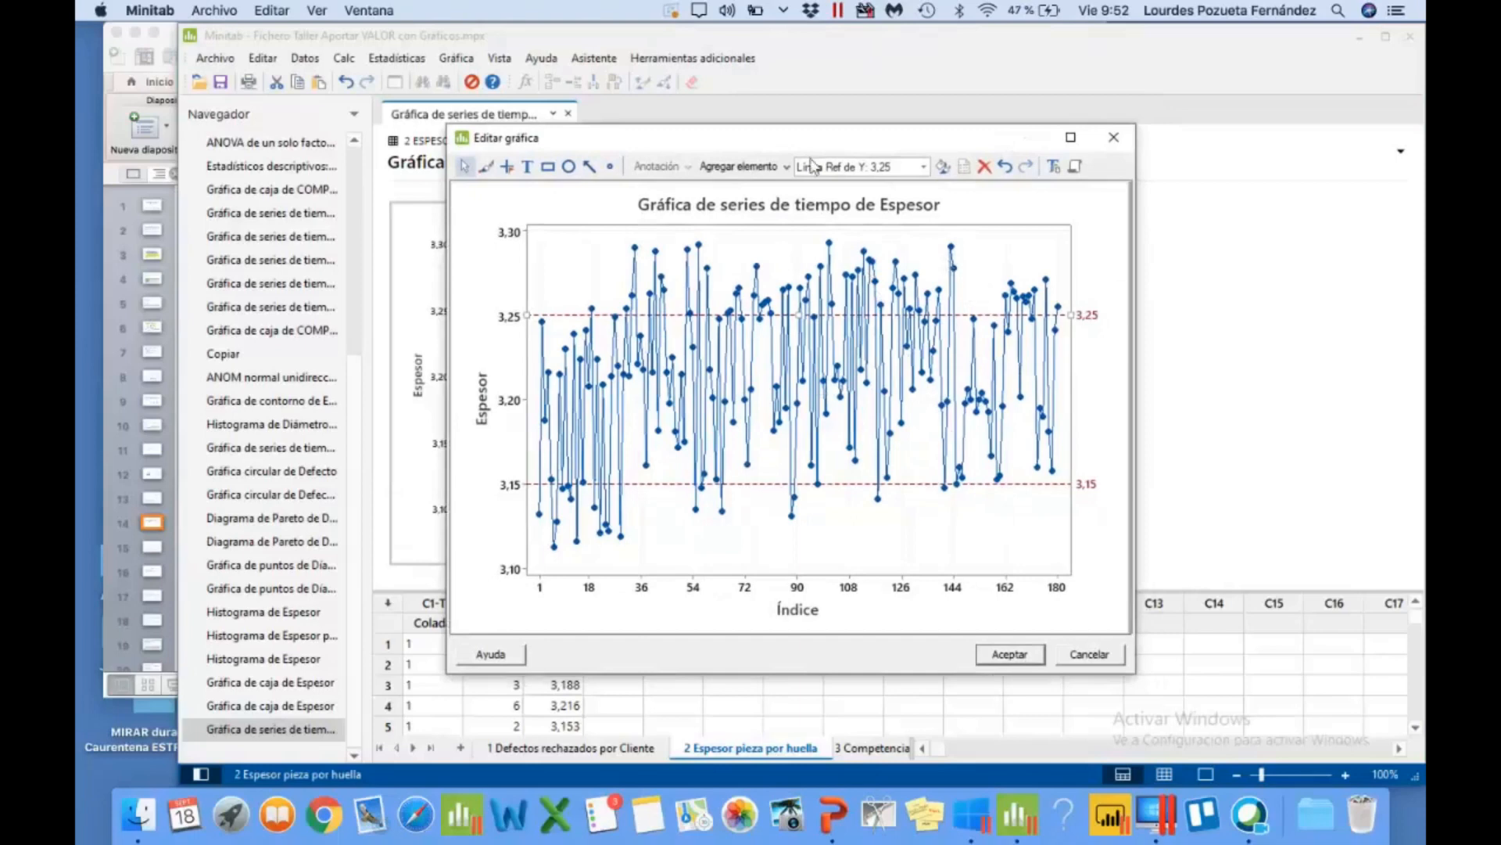
Step: Group the symbols of the Espesor time series plot by the categorical variable Huella
{"action": "left_click_drag", "start_coordinate": [801, 148], "coordinate": [974, 132]}
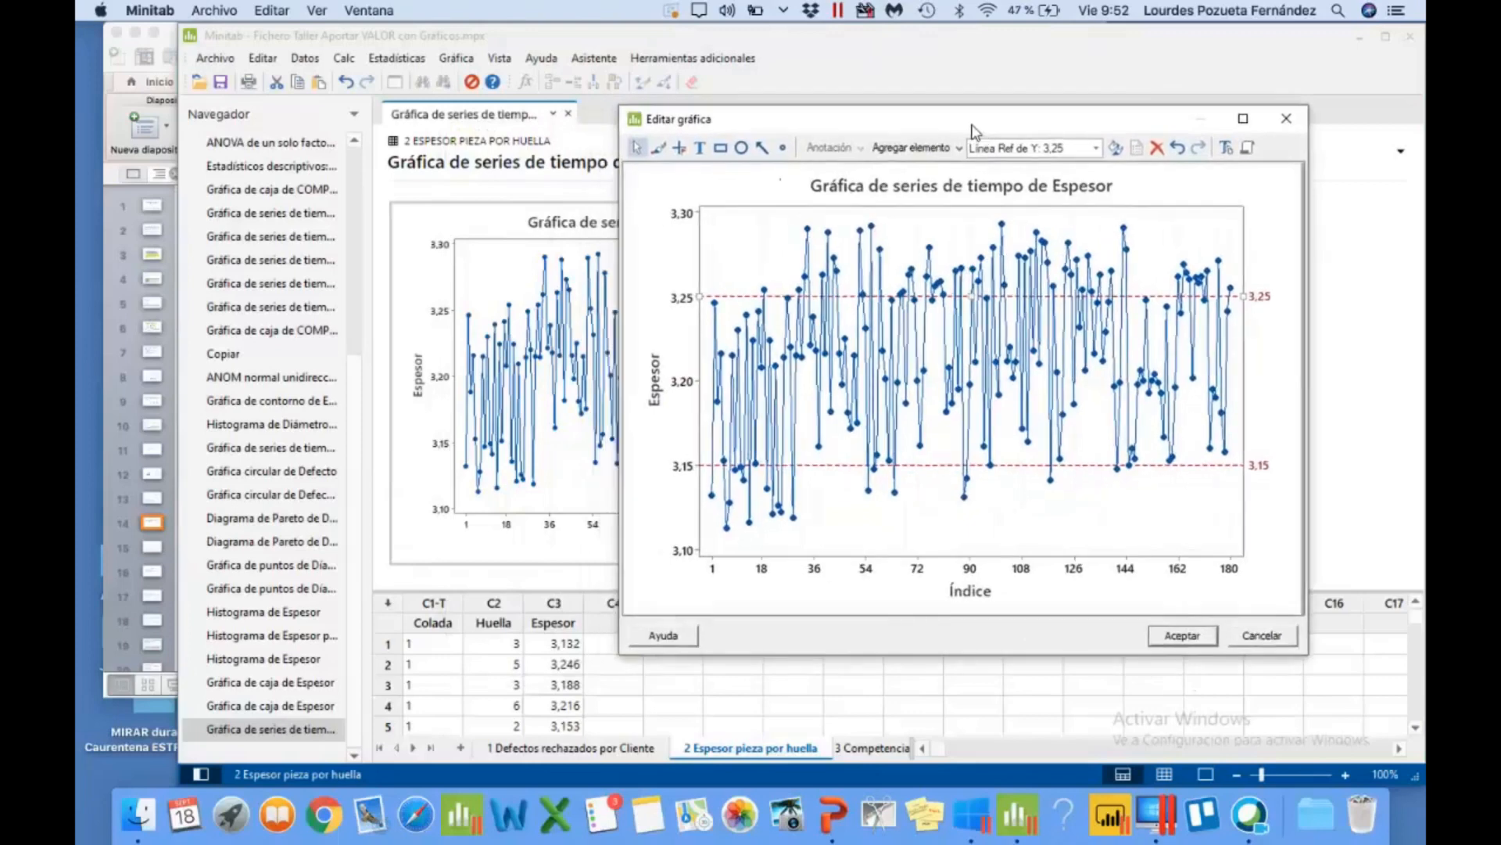
{"action": "left_click", "coordinate": [943, 299]}
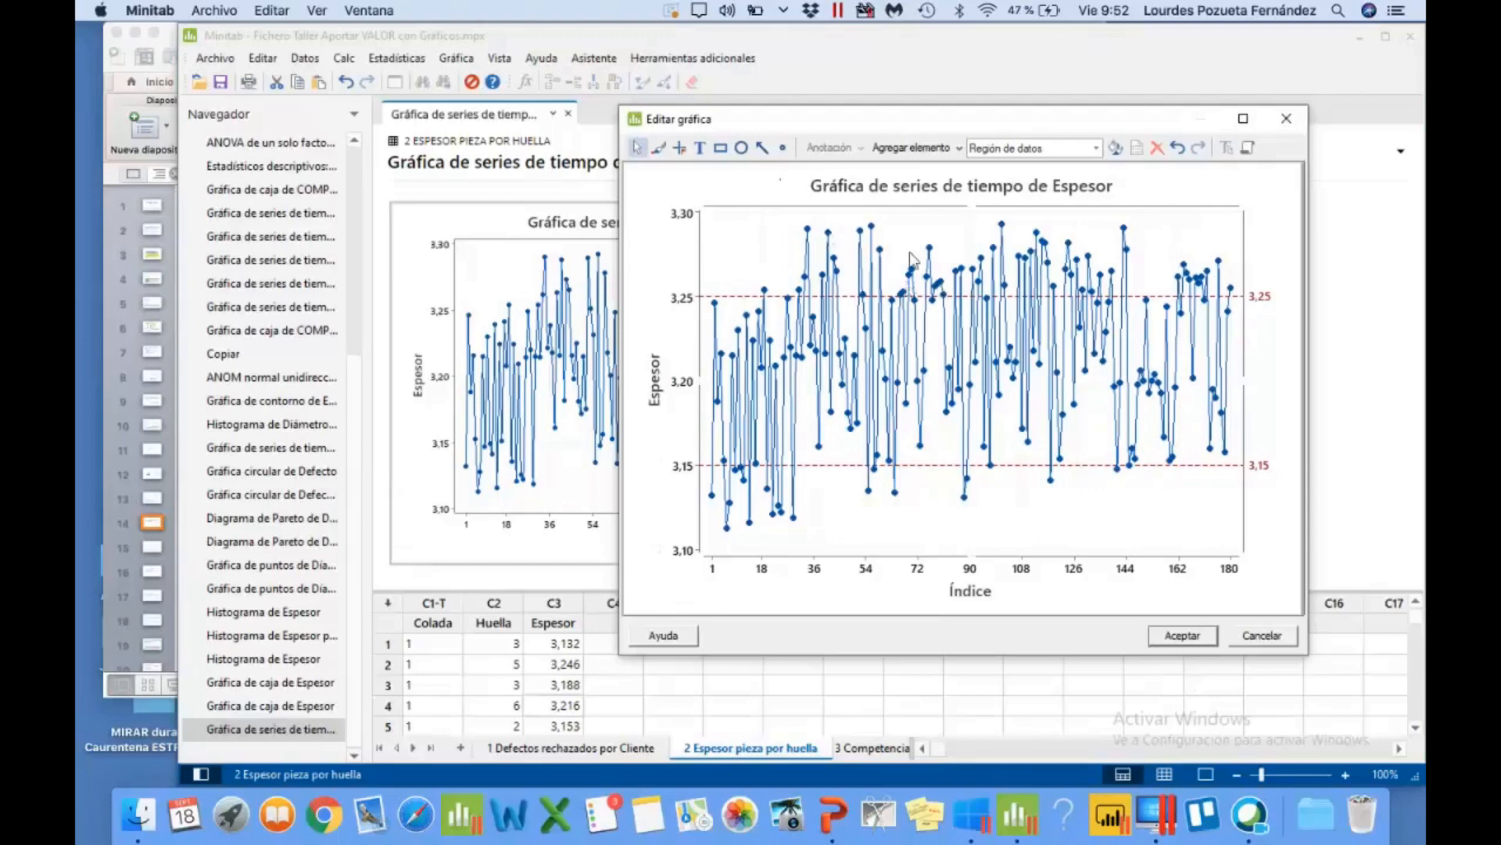
{"action": "left_click", "coordinate": [872, 229]}
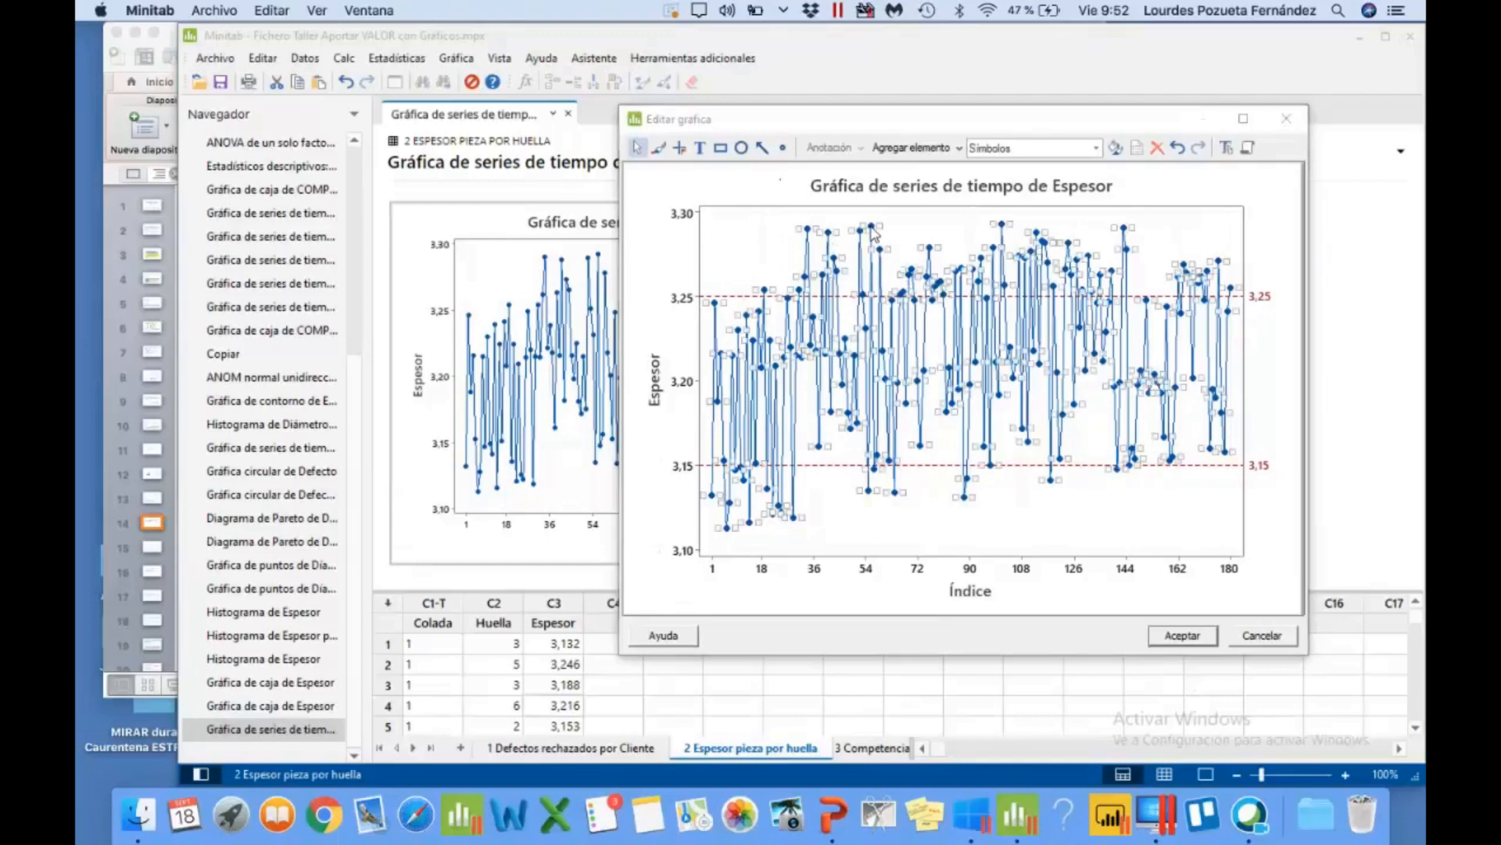
{"action": "double_click", "coordinate": [873, 229]}
{"action": "left_click", "coordinate": [763, 247]}
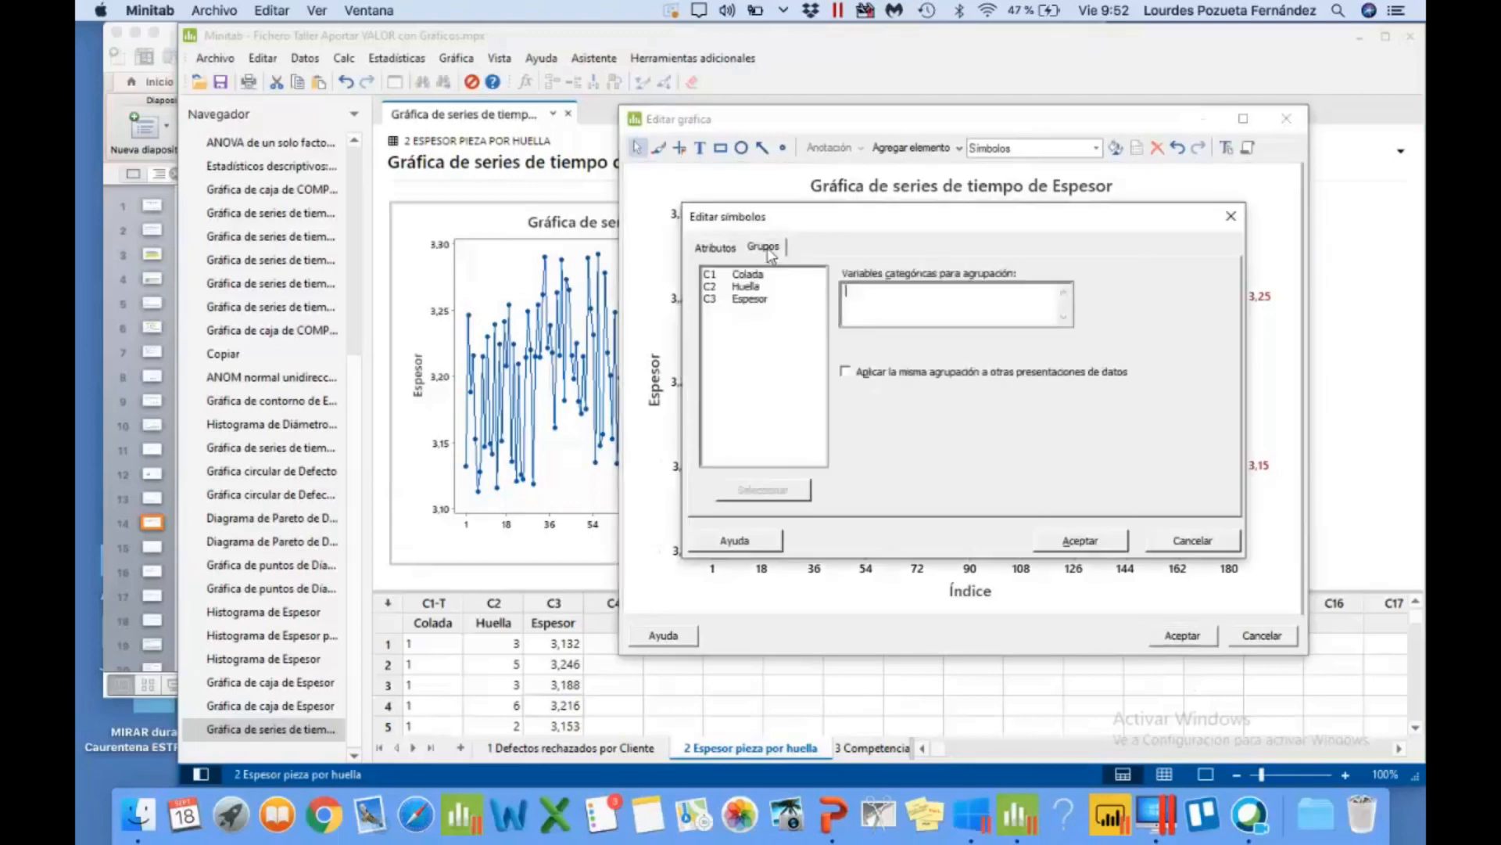
{"action": "double_click", "coordinate": [747, 287]}
{"action": "left_click", "coordinate": [1068, 543]}
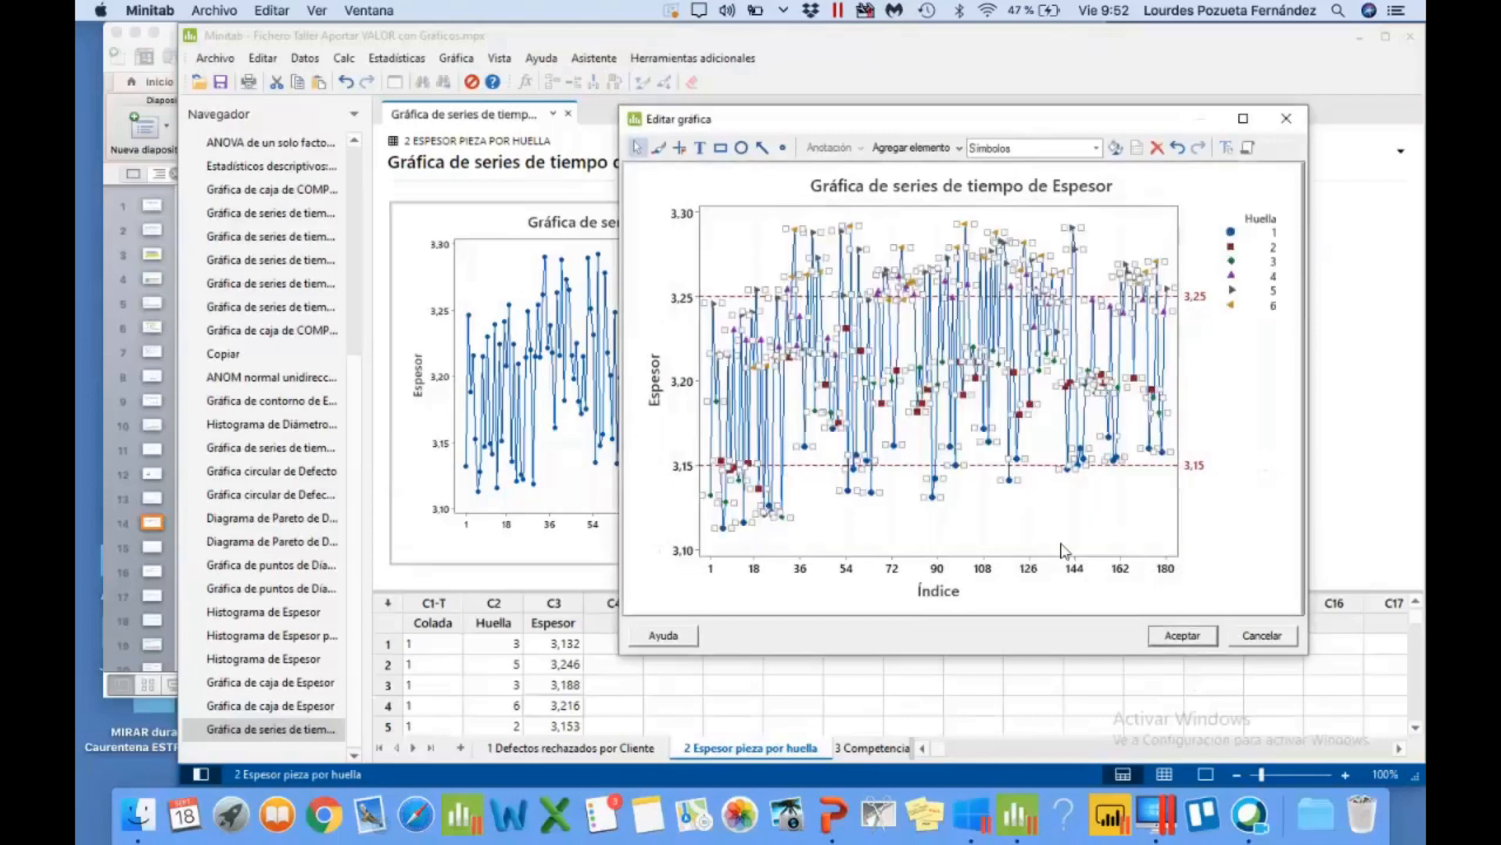
{"action": "left_click", "coordinate": [1062, 550]}
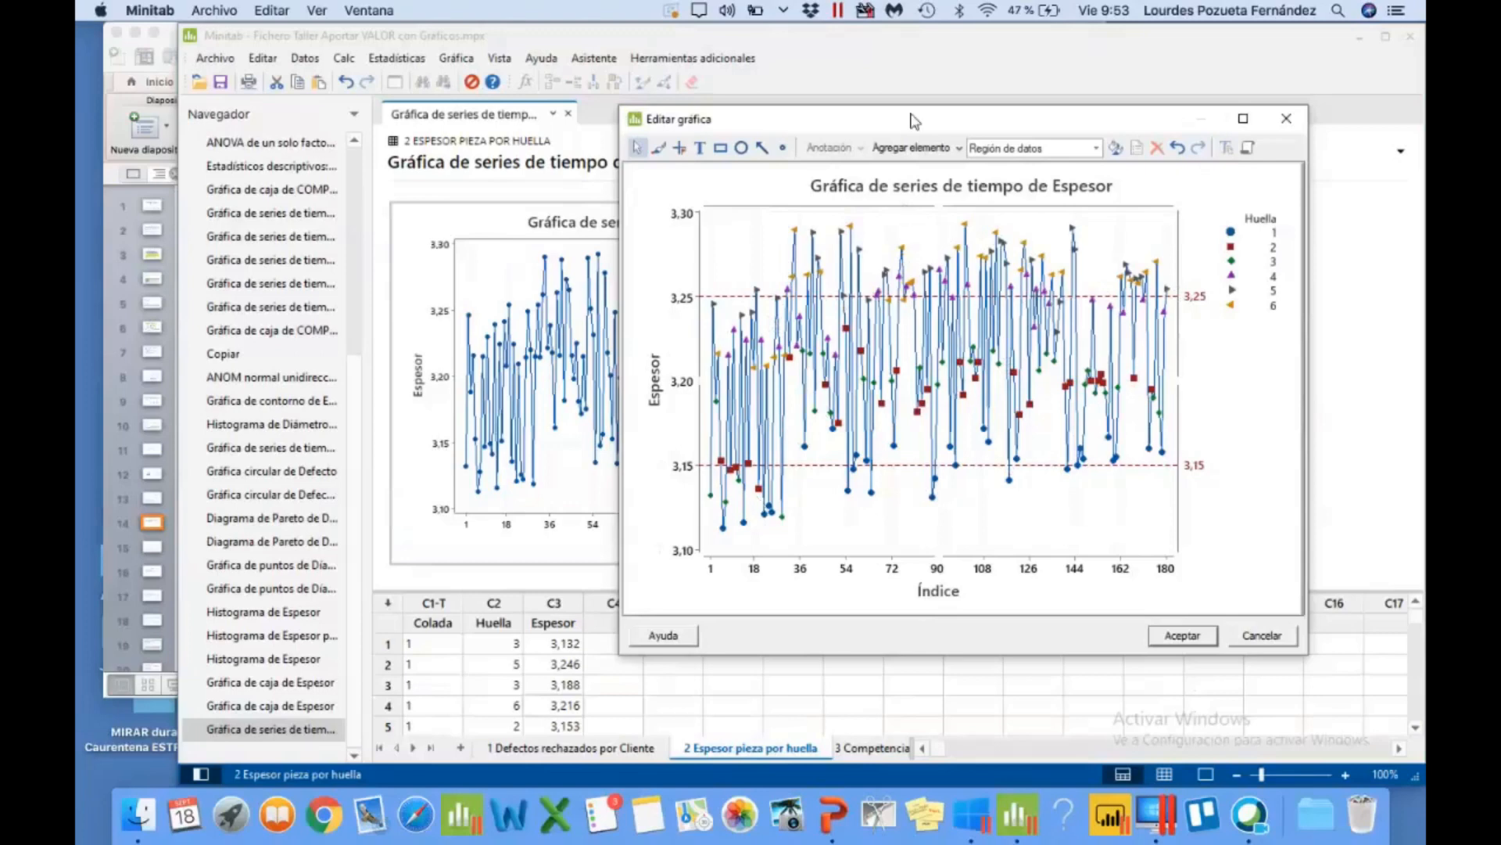
Step: Change the X scale of the Espesor time series plot to a stamp time scale using the Colada column
{"action": "left_click_drag", "start_coordinate": [911, 119], "coordinate": [706, 132]}
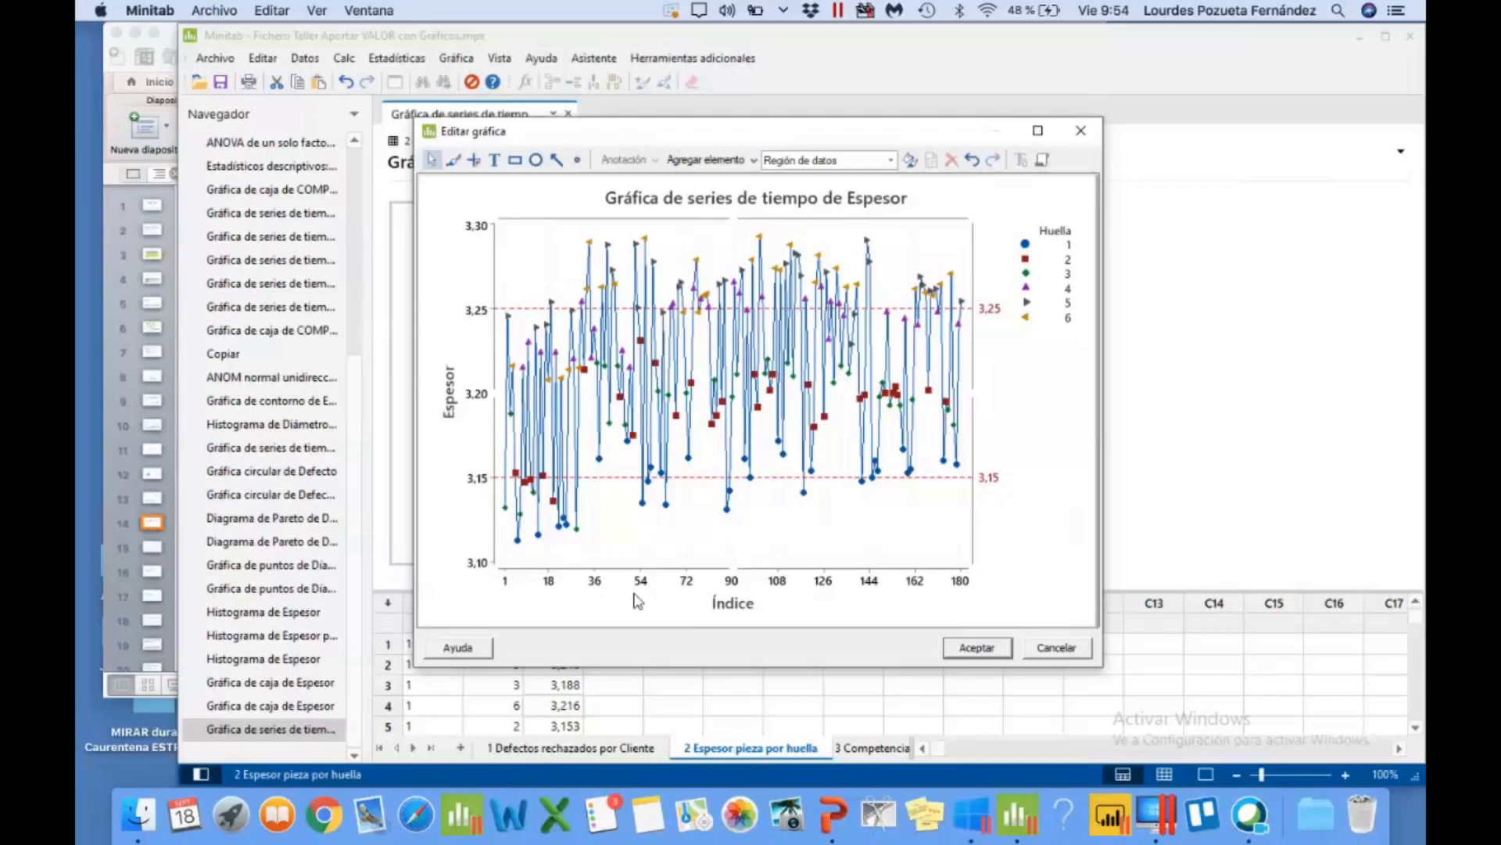
{"action": "double_click", "coordinate": [550, 586]}
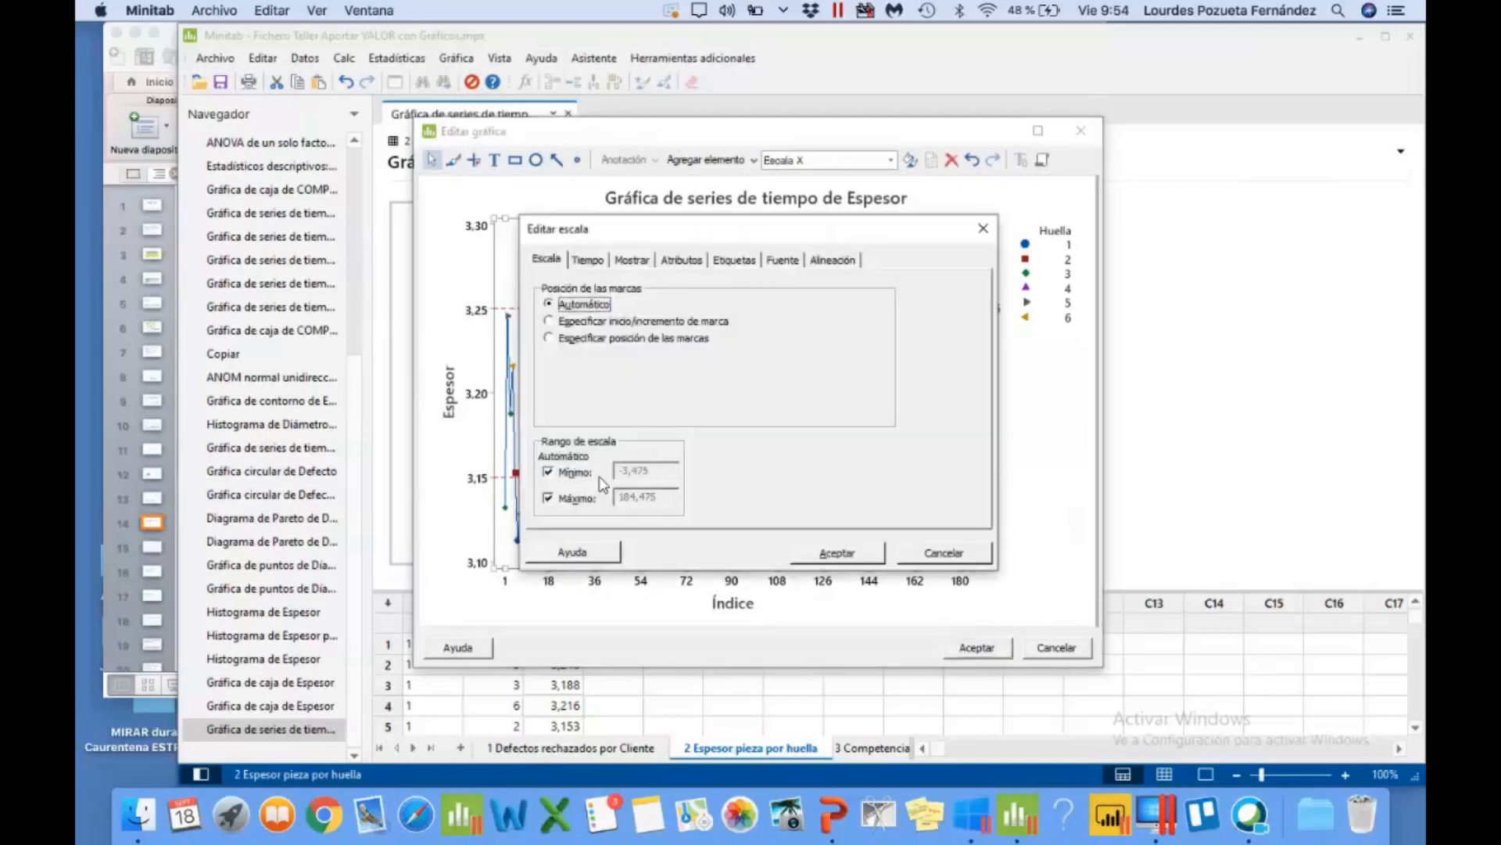
{"action": "left_click", "coordinate": [587, 259]}
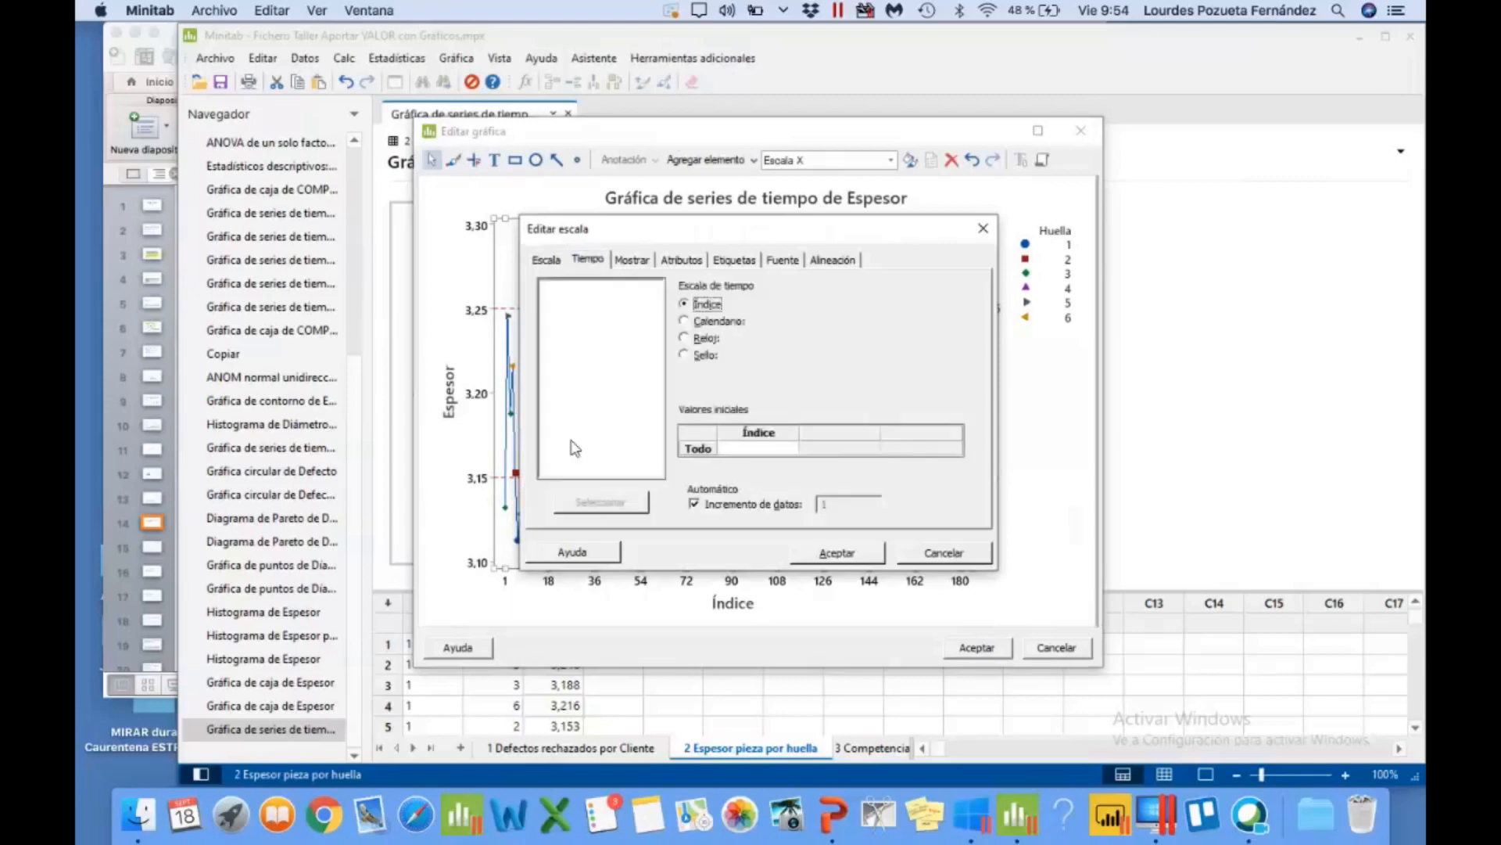
{"action": "left_click", "coordinate": [721, 398]}
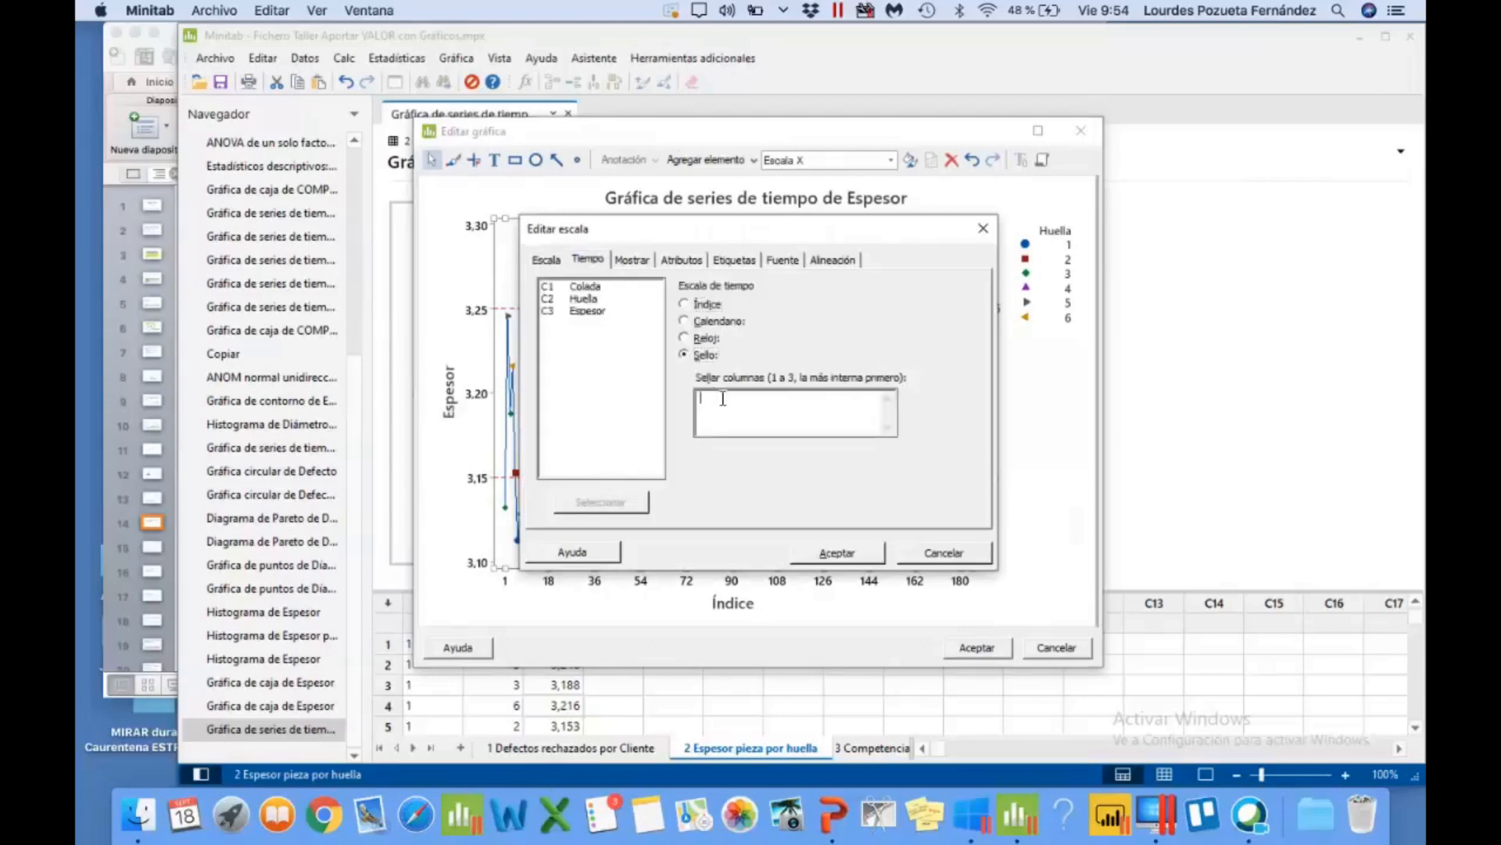
{"action": "double_click", "coordinate": [629, 288]}
{"action": "left_click", "coordinate": [825, 555]}
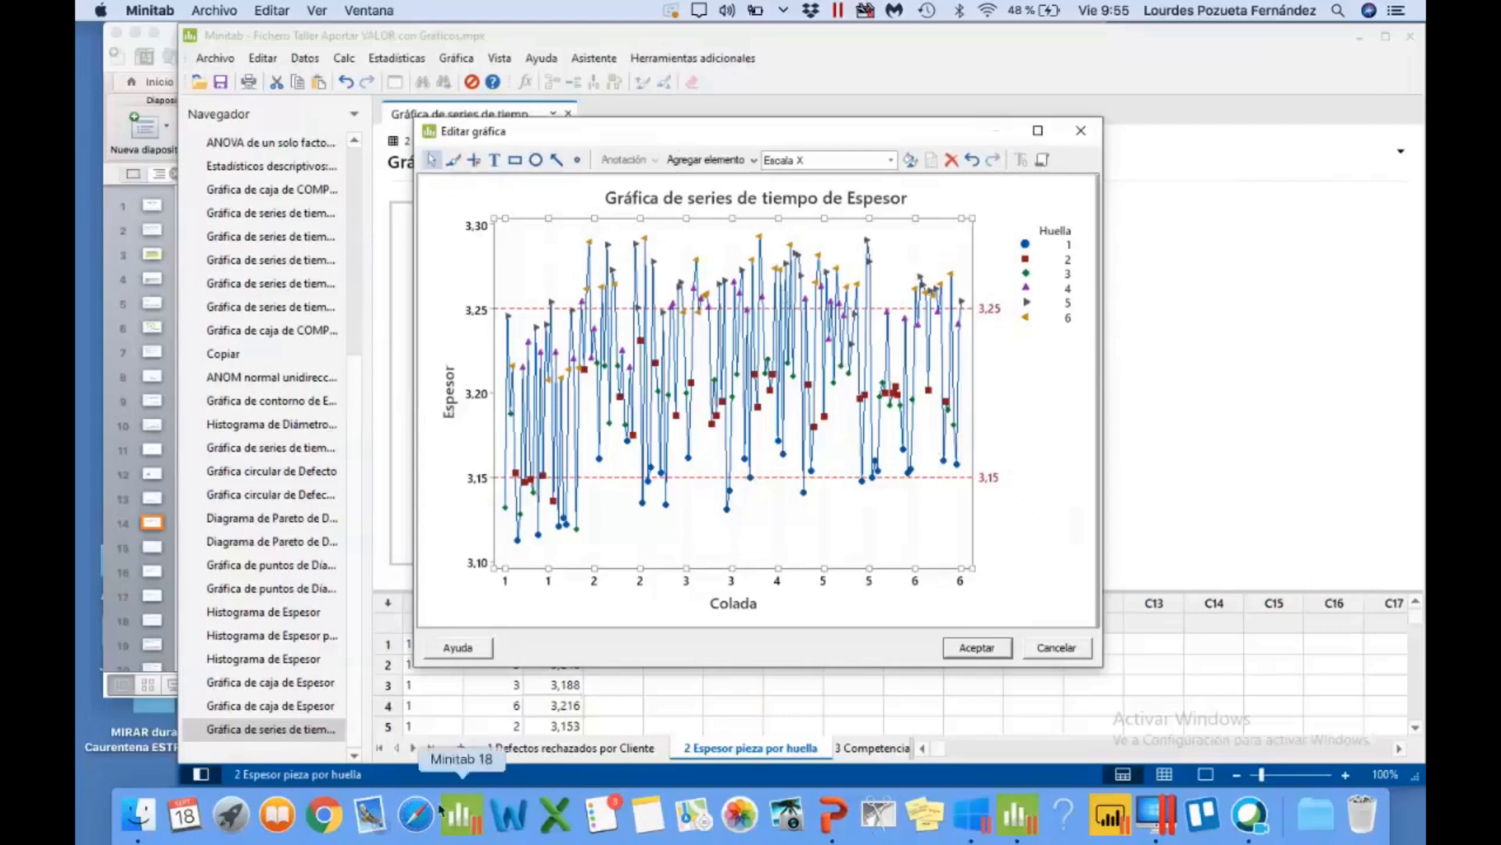
Step: Switch to the PowerPoint presentation and review the slides on the Espesor box plot, time series and multi-vari chart
{"action": "left_click", "coordinate": [834, 817]}
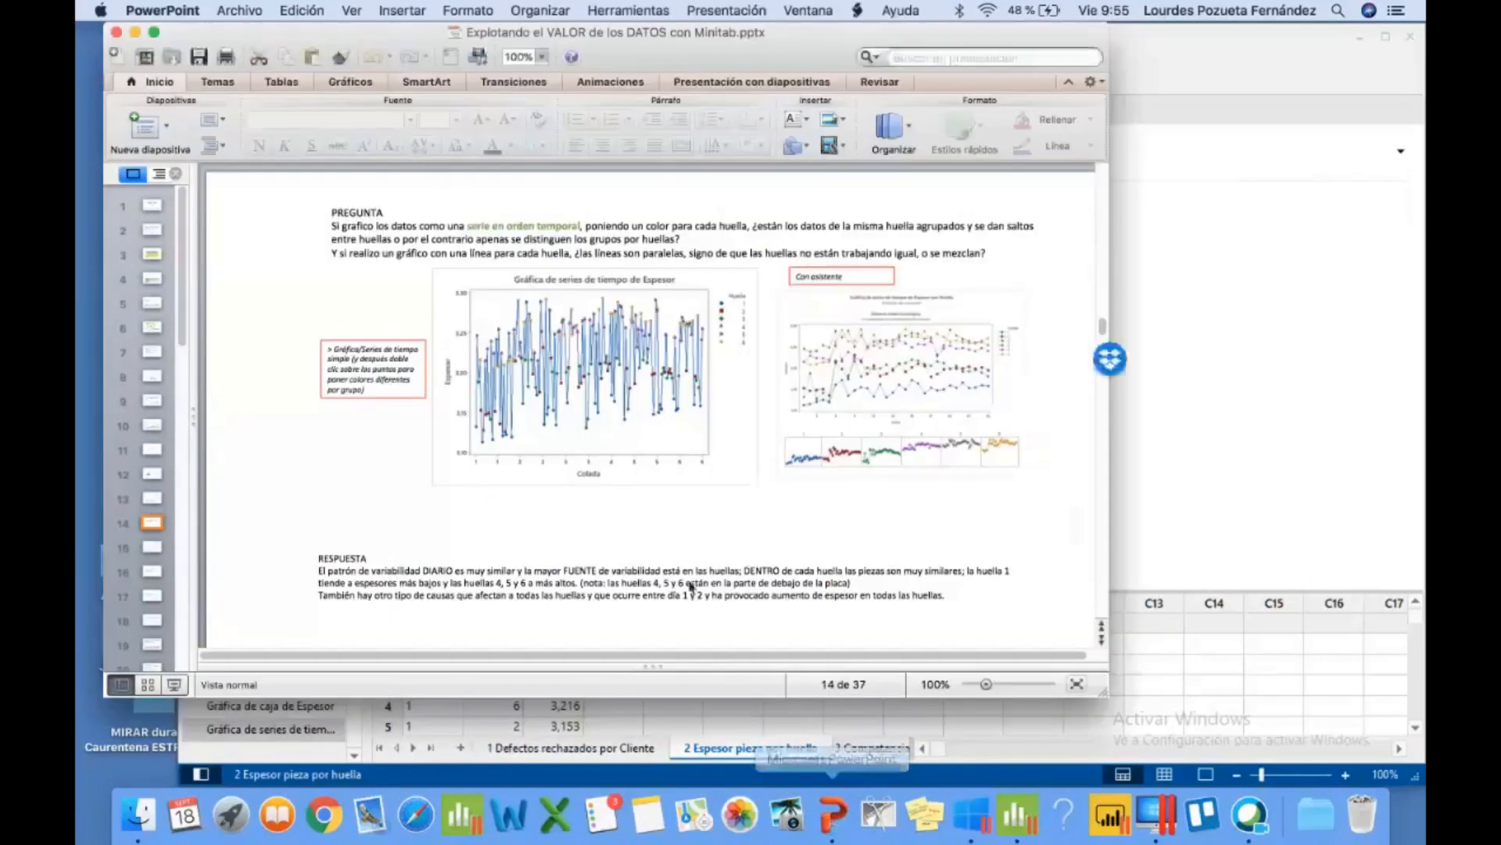
{"action": "left_click", "coordinate": [154, 527]}
{"action": "key", "text": "Up"}
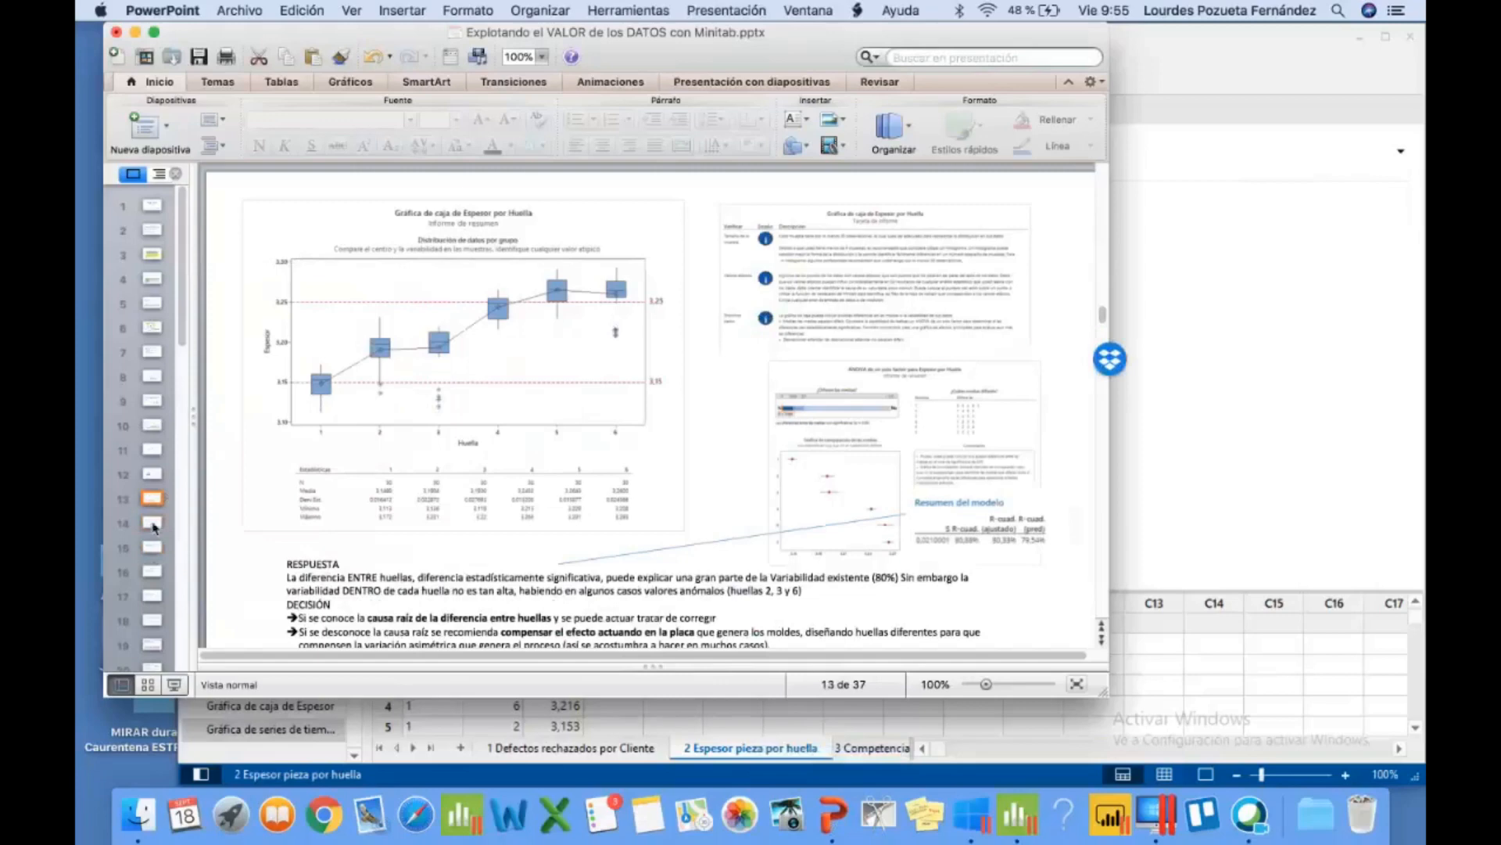
{"action": "left_click", "coordinate": [156, 528]}
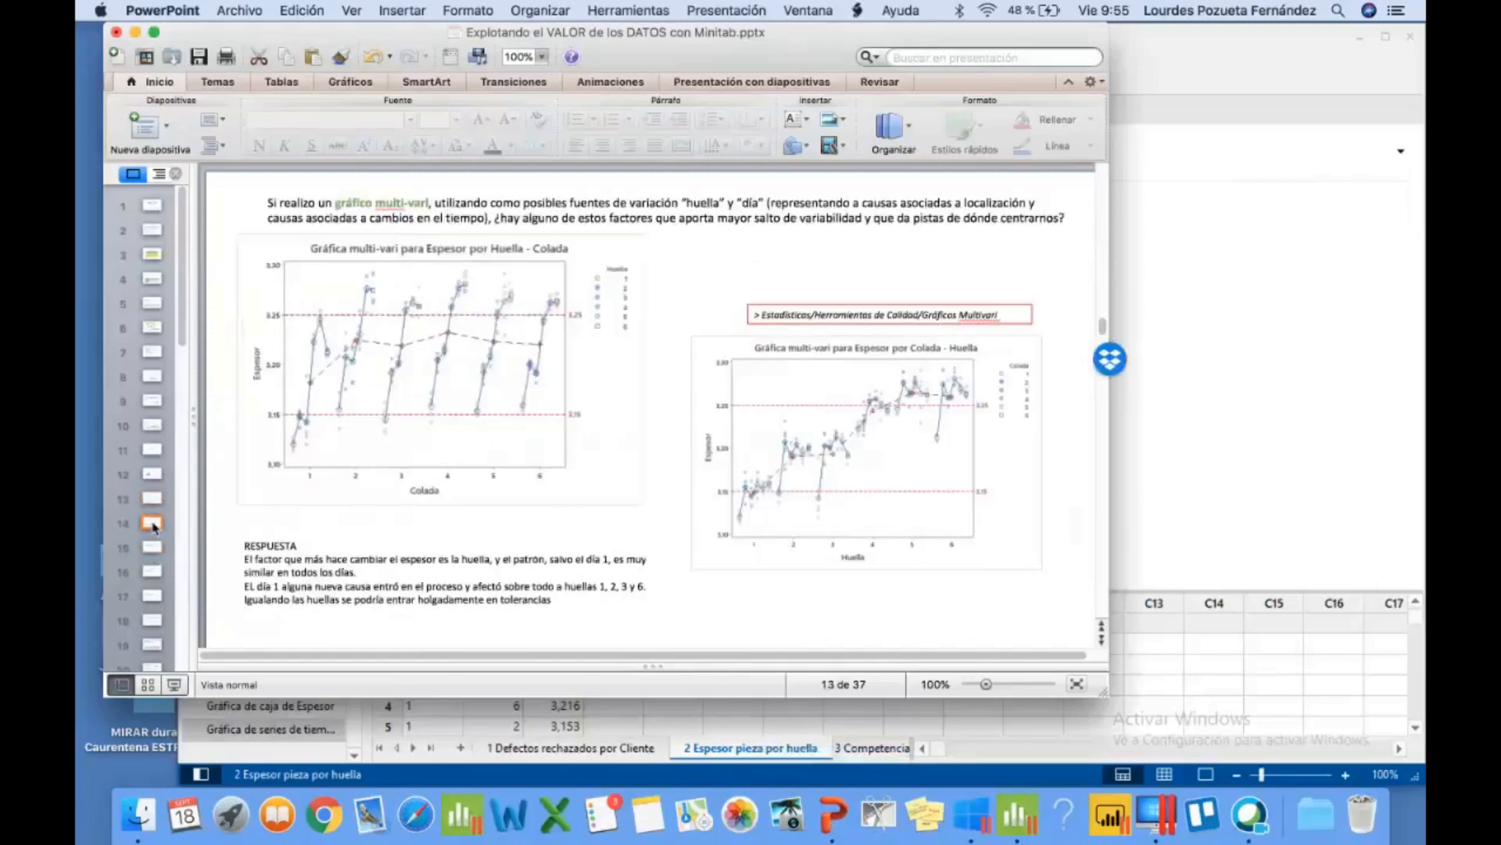
{"action": "left_click", "coordinate": [154, 474]}
{"action": "left_click", "coordinate": [151, 502]}
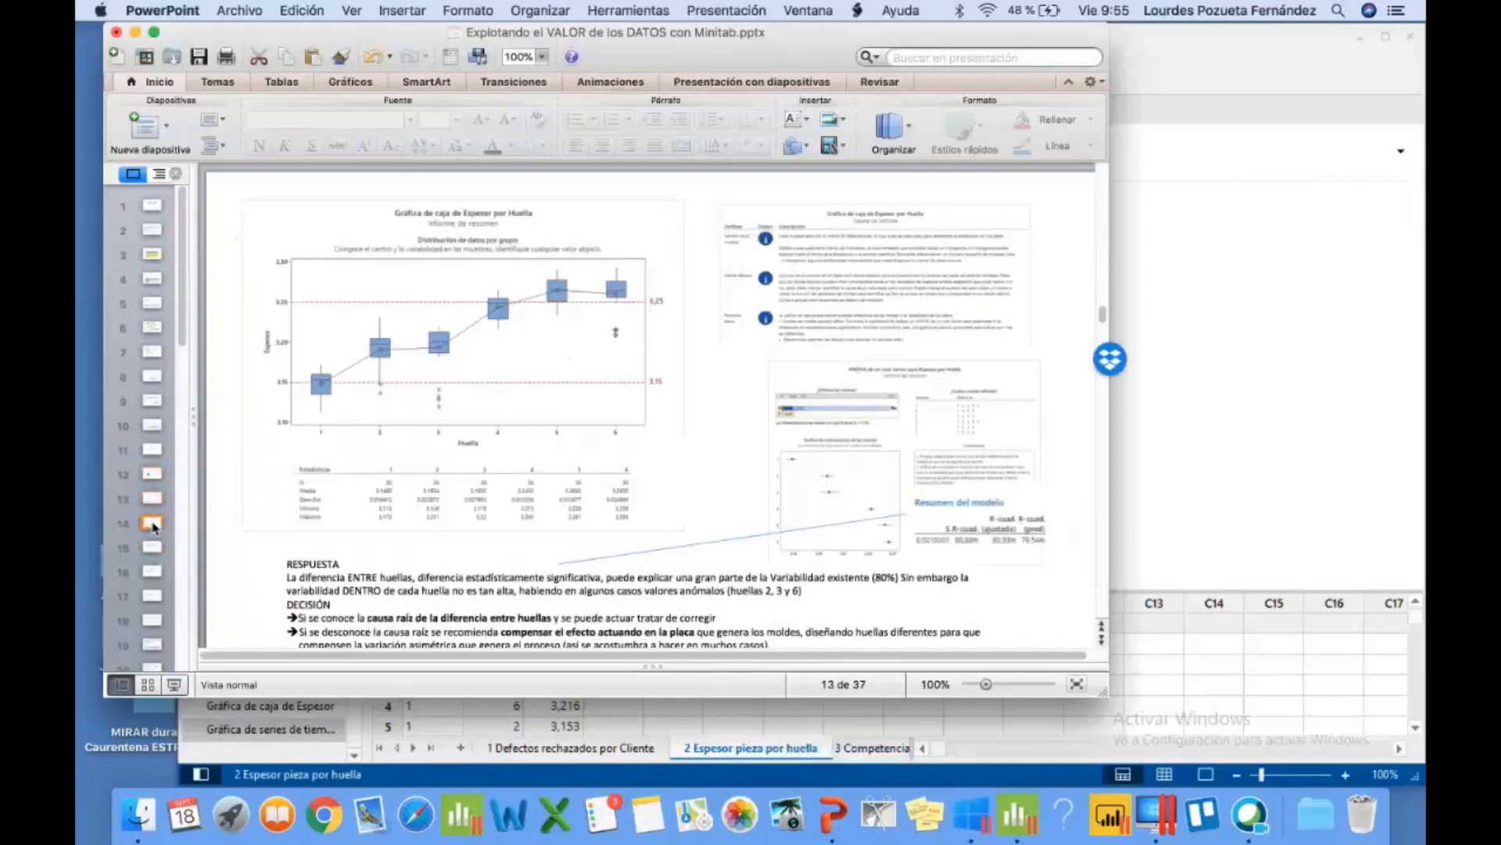
{"action": "left_click", "coordinate": [153, 526]}
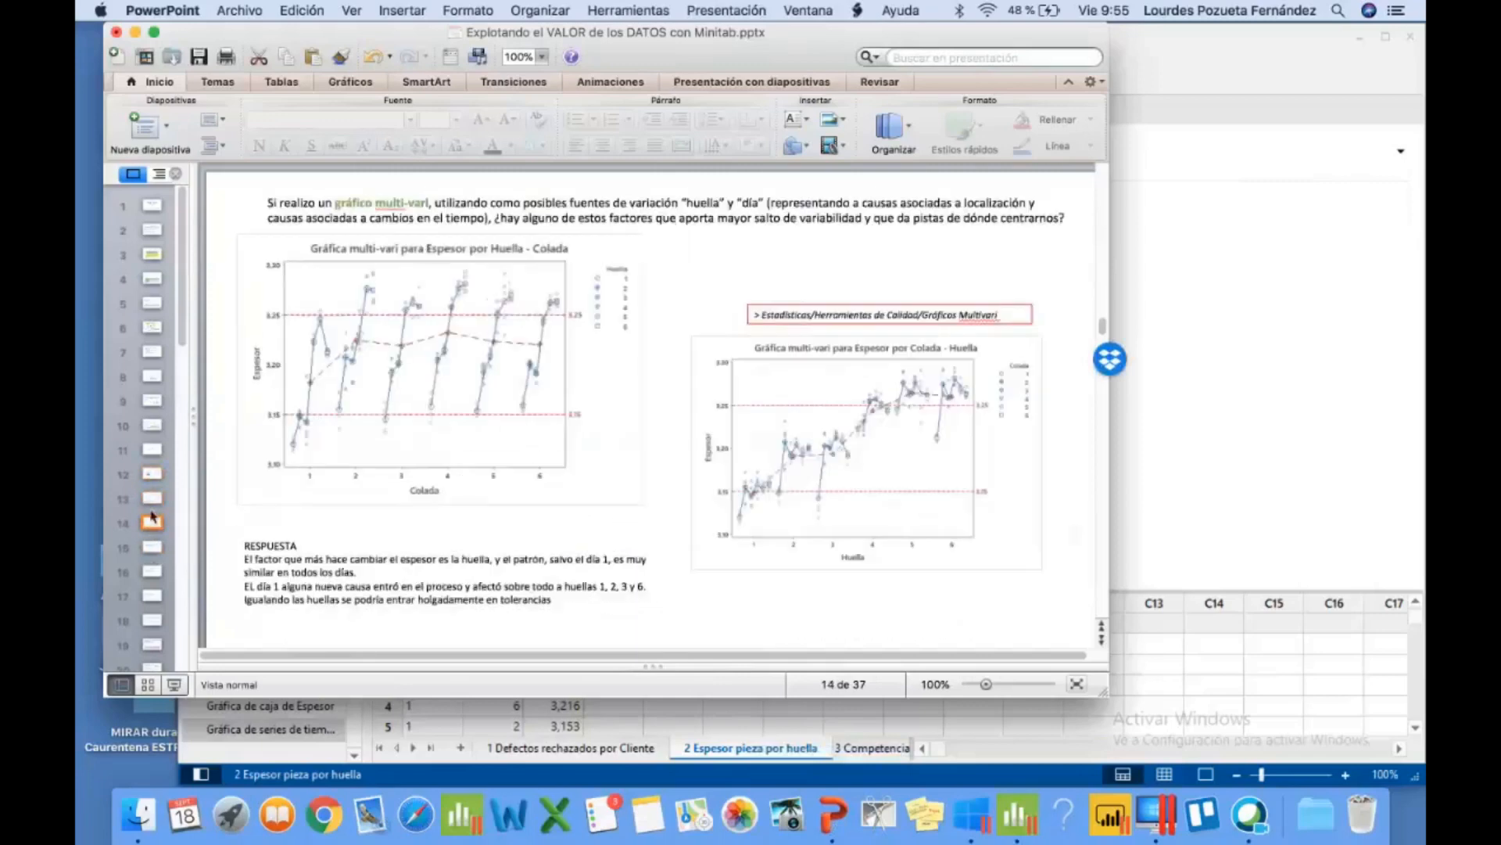
{"action": "left_click", "coordinate": [371, 65]}
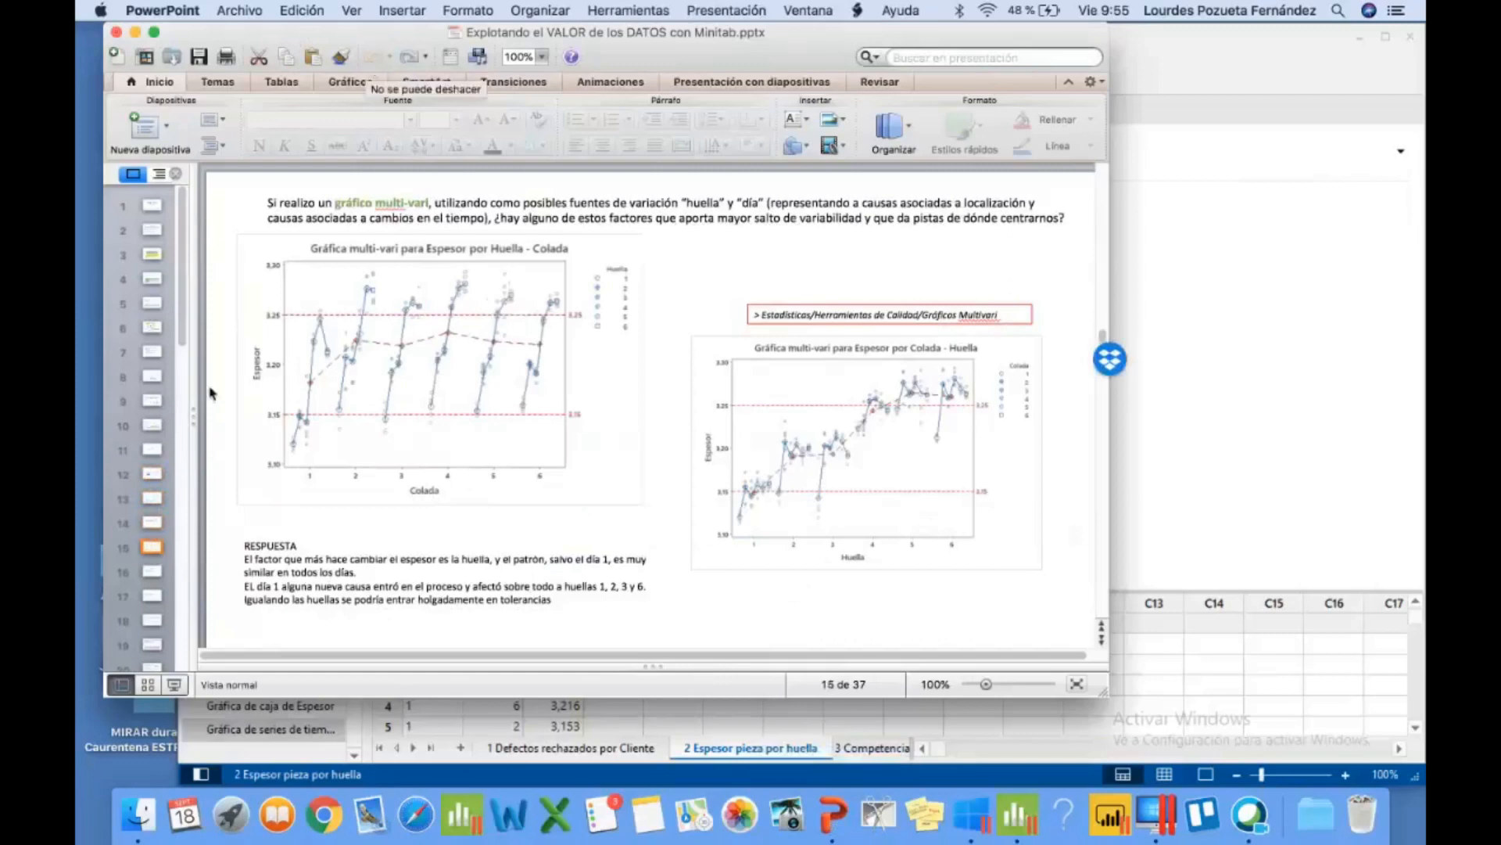
{"action": "left_click", "coordinate": [154, 531]}
{"action": "left_click", "coordinate": [154, 523]}
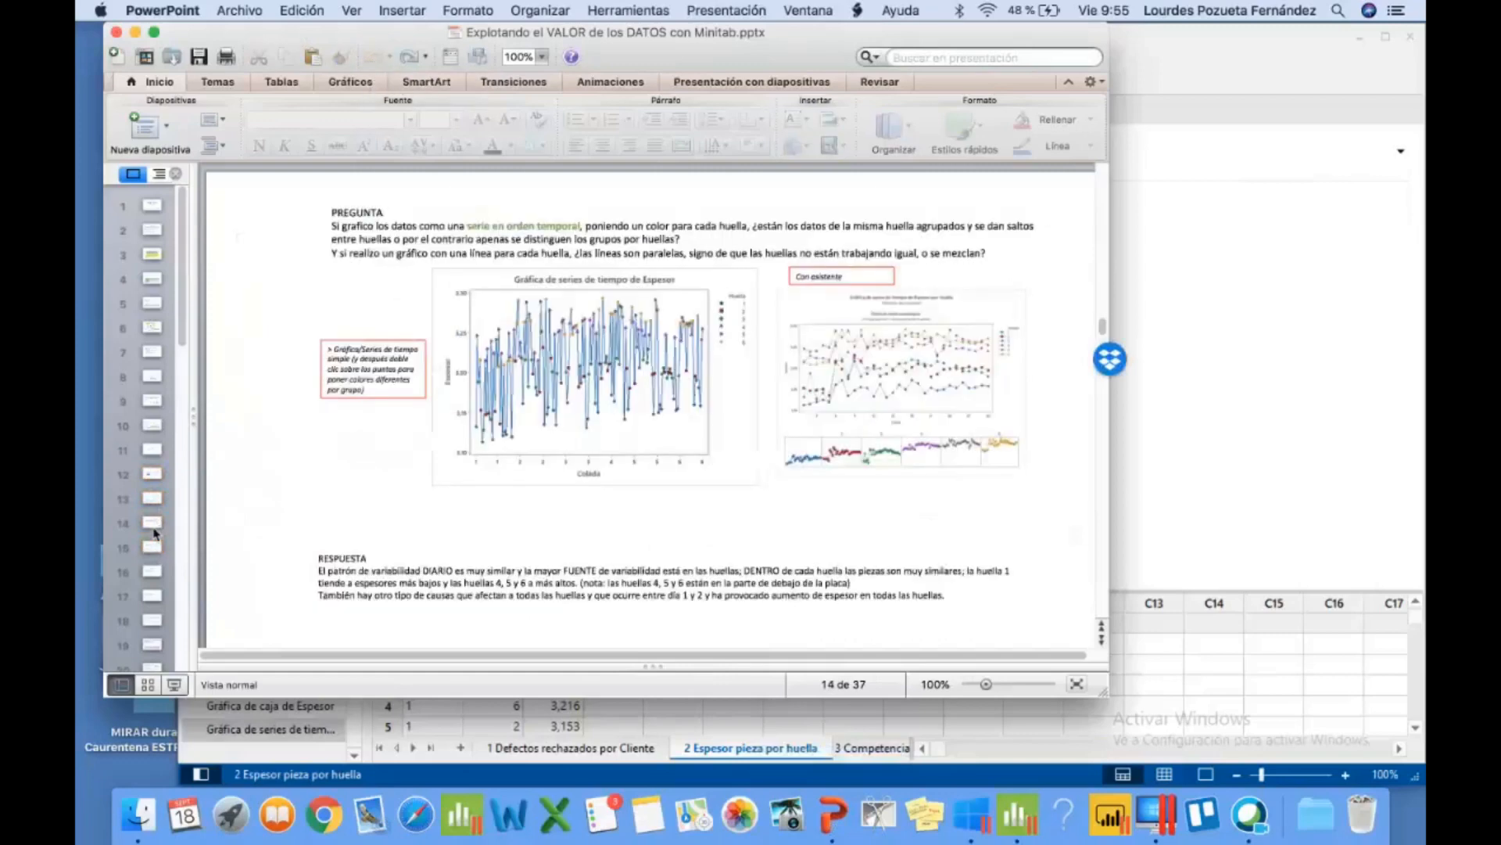
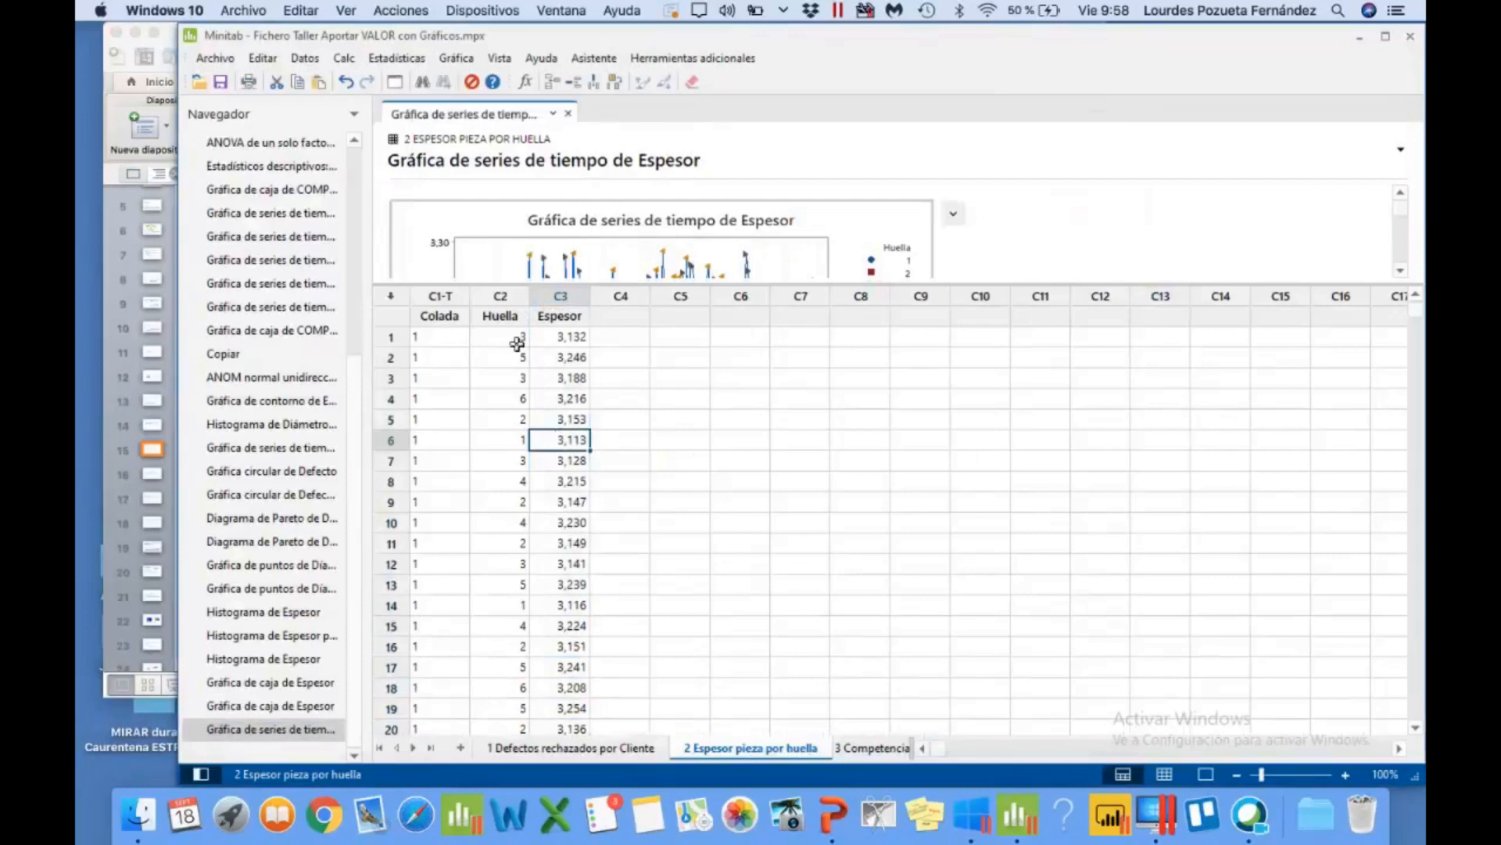
Step: Examine the first rows of the Huella, Espesor and Colada columns in the Minitab worksheet
{"action": "left_click", "coordinate": [513, 338]}
{"action": "left_click", "coordinate": [518, 358]}
{"action": "left_click", "coordinate": [517, 372]}
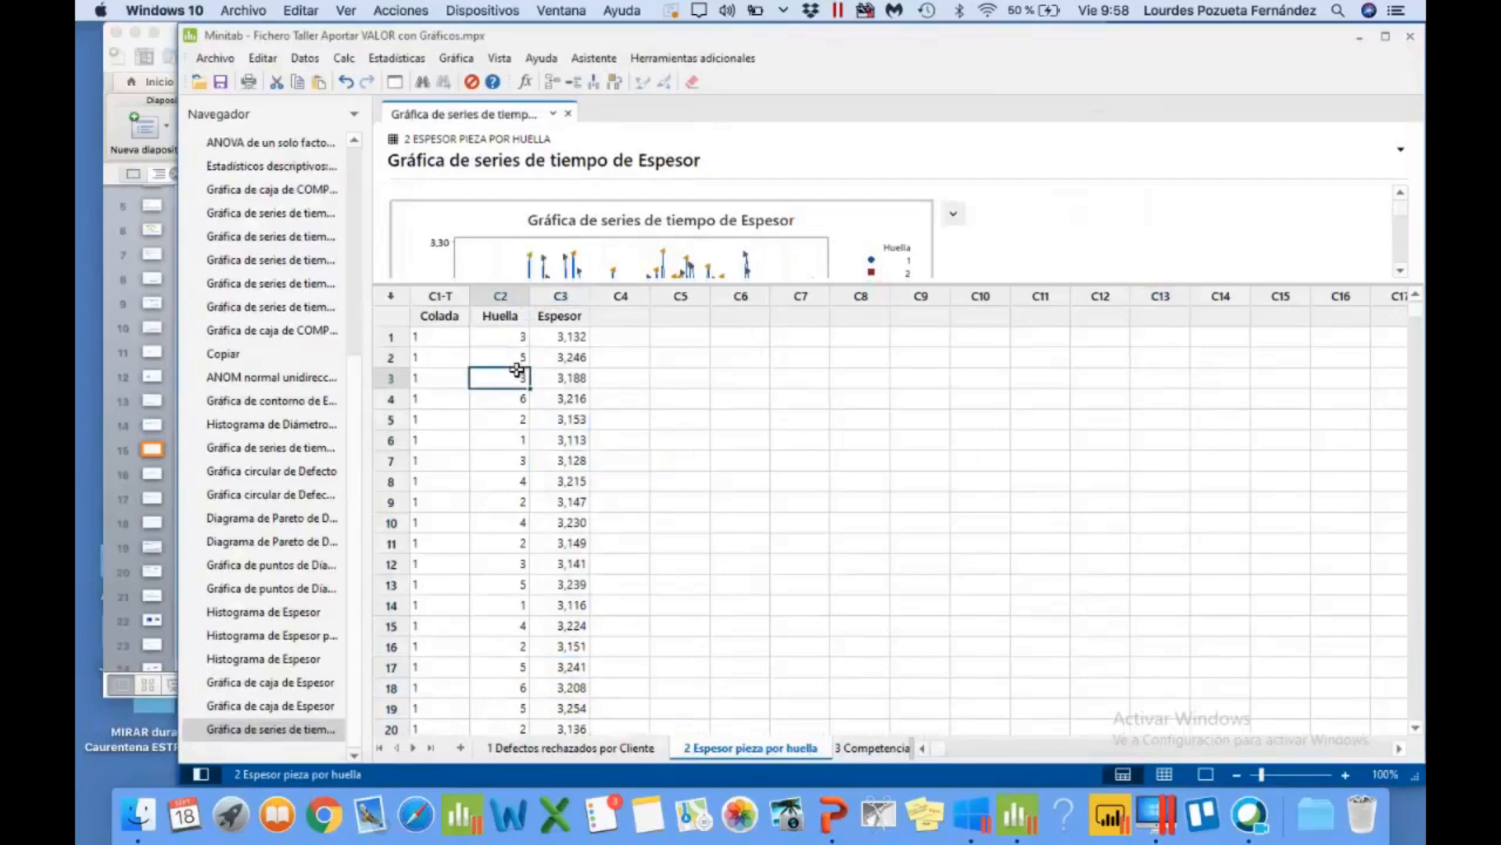
{"action": "left_click", "coordinate": [569, 337]}
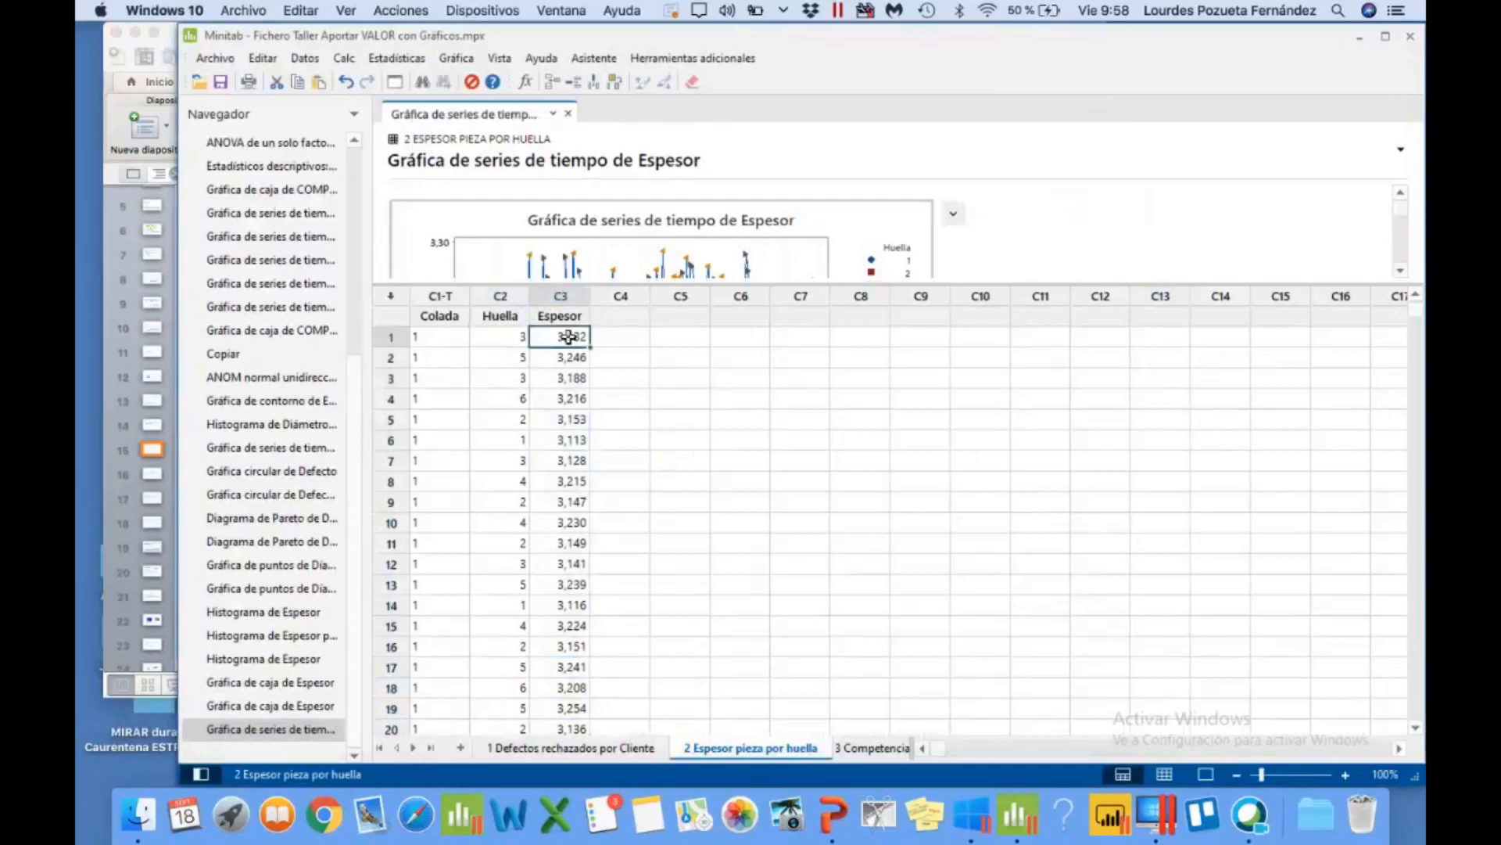
{"action": "left_click", "coordinate": [461, 337]}
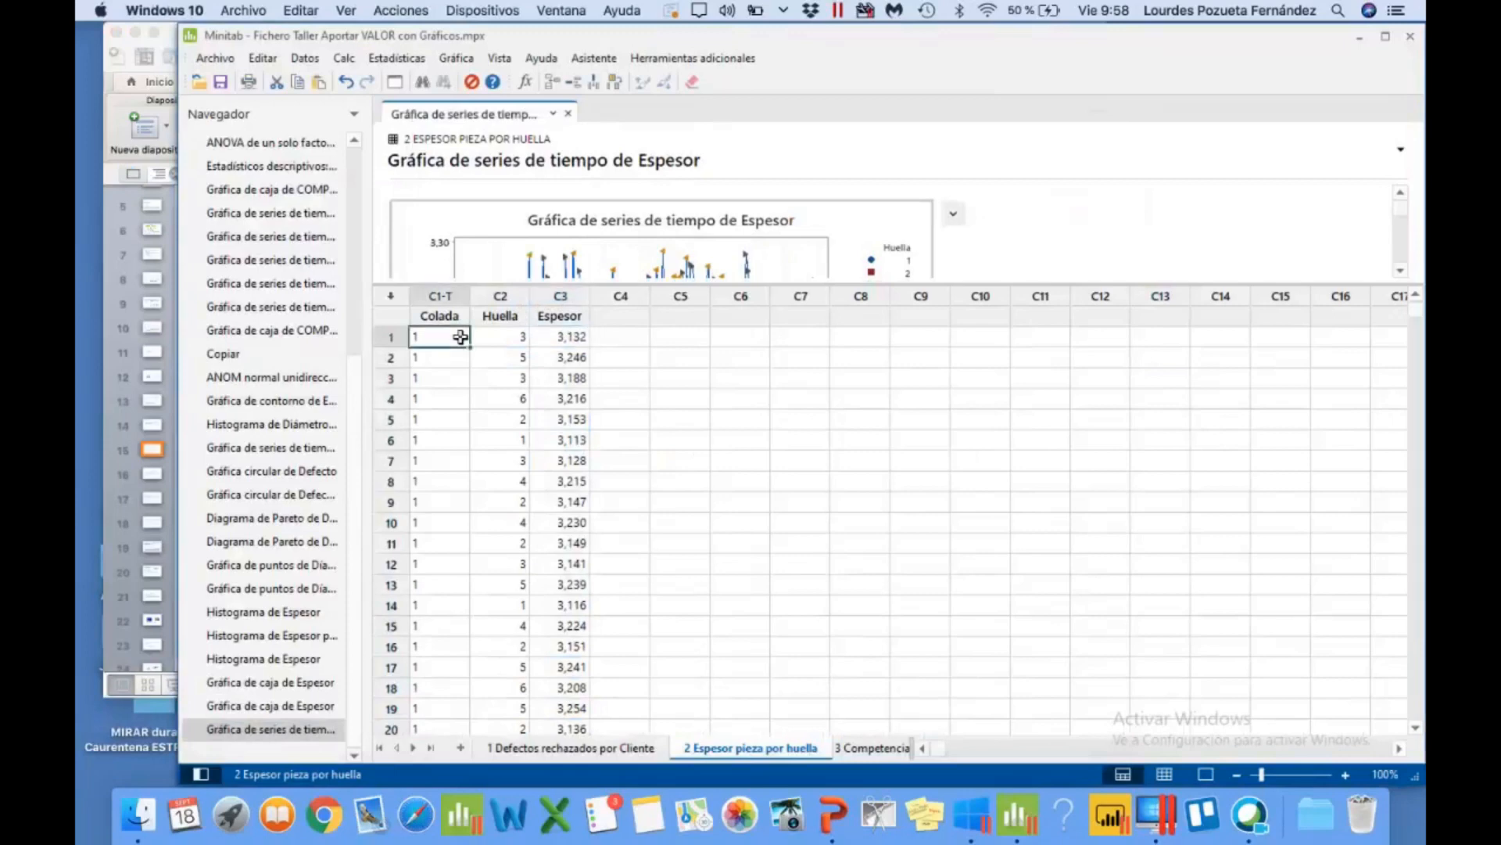
{"action": "left_click", "coordinate": [452, 362]}
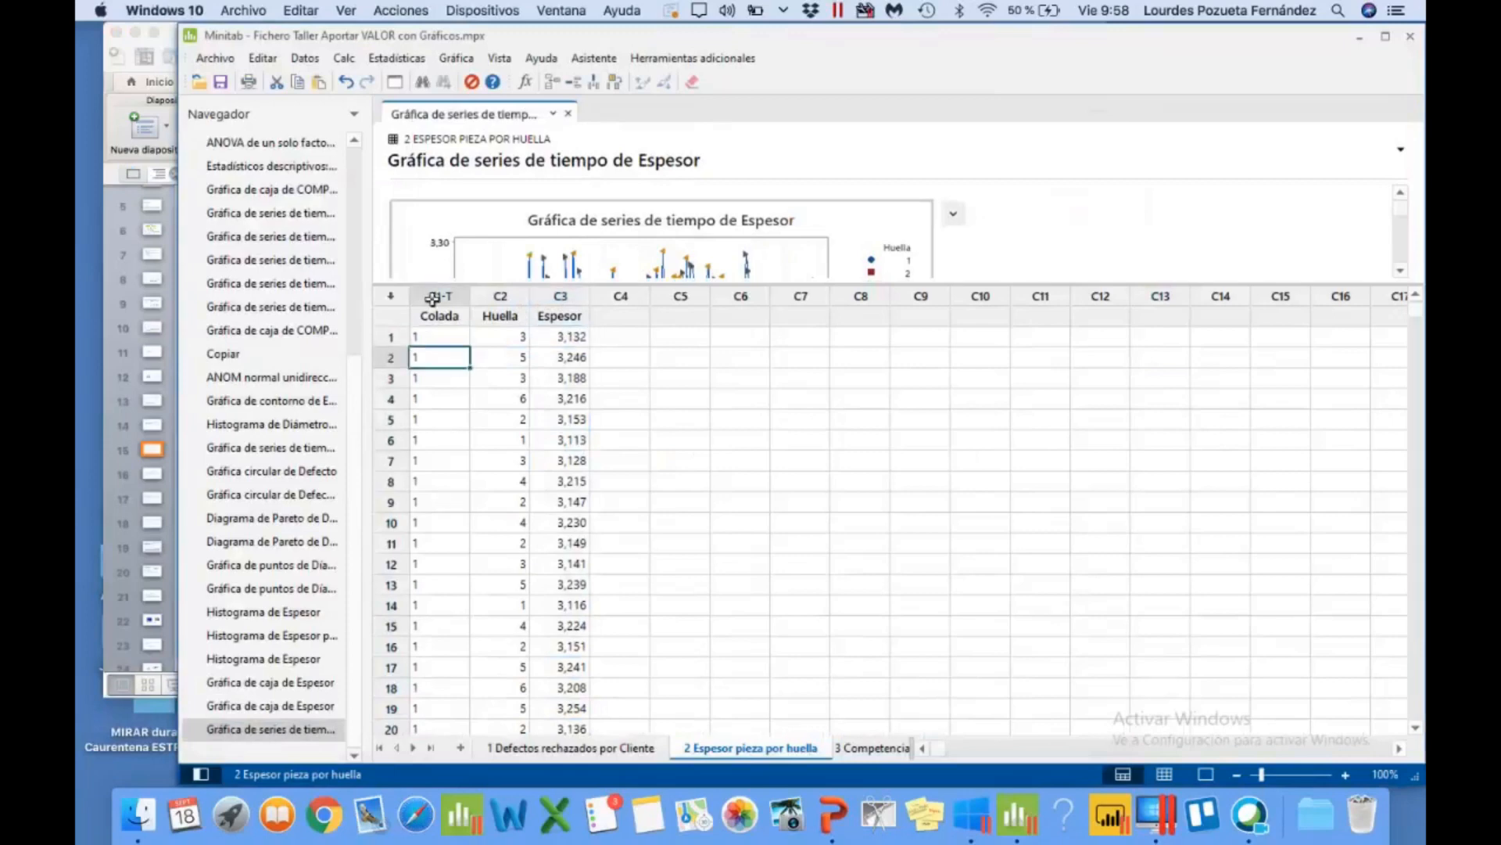
{"action": "left_click", "coordinate": [572, 262]}
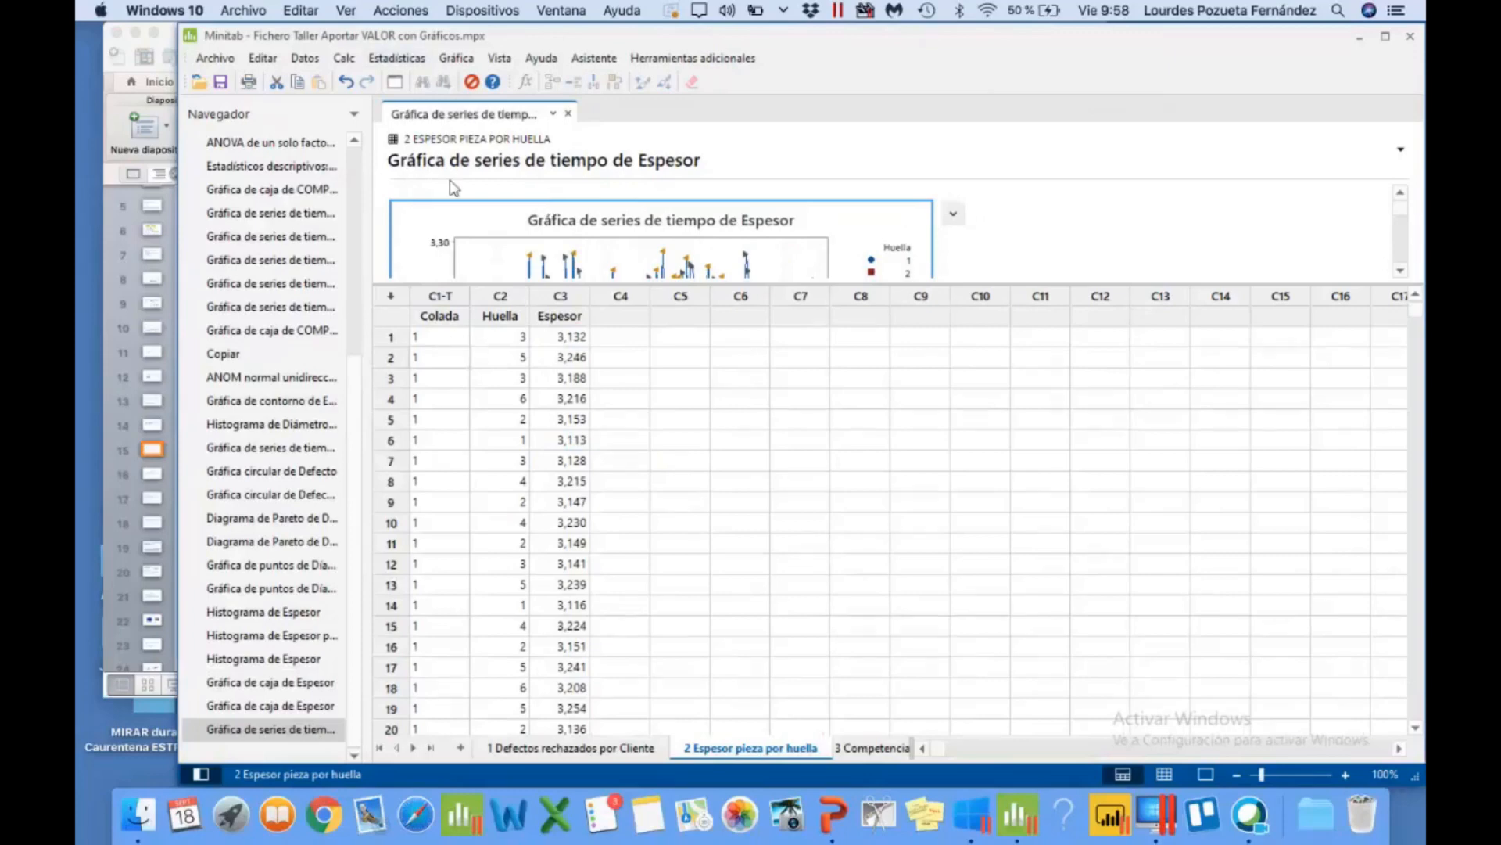
Step: Set up a multi-vari chart with Espesor as the response and Huella as Factor 1, replacing the existing entries
{"action": "left_click", "coordinate": [452, 65]}
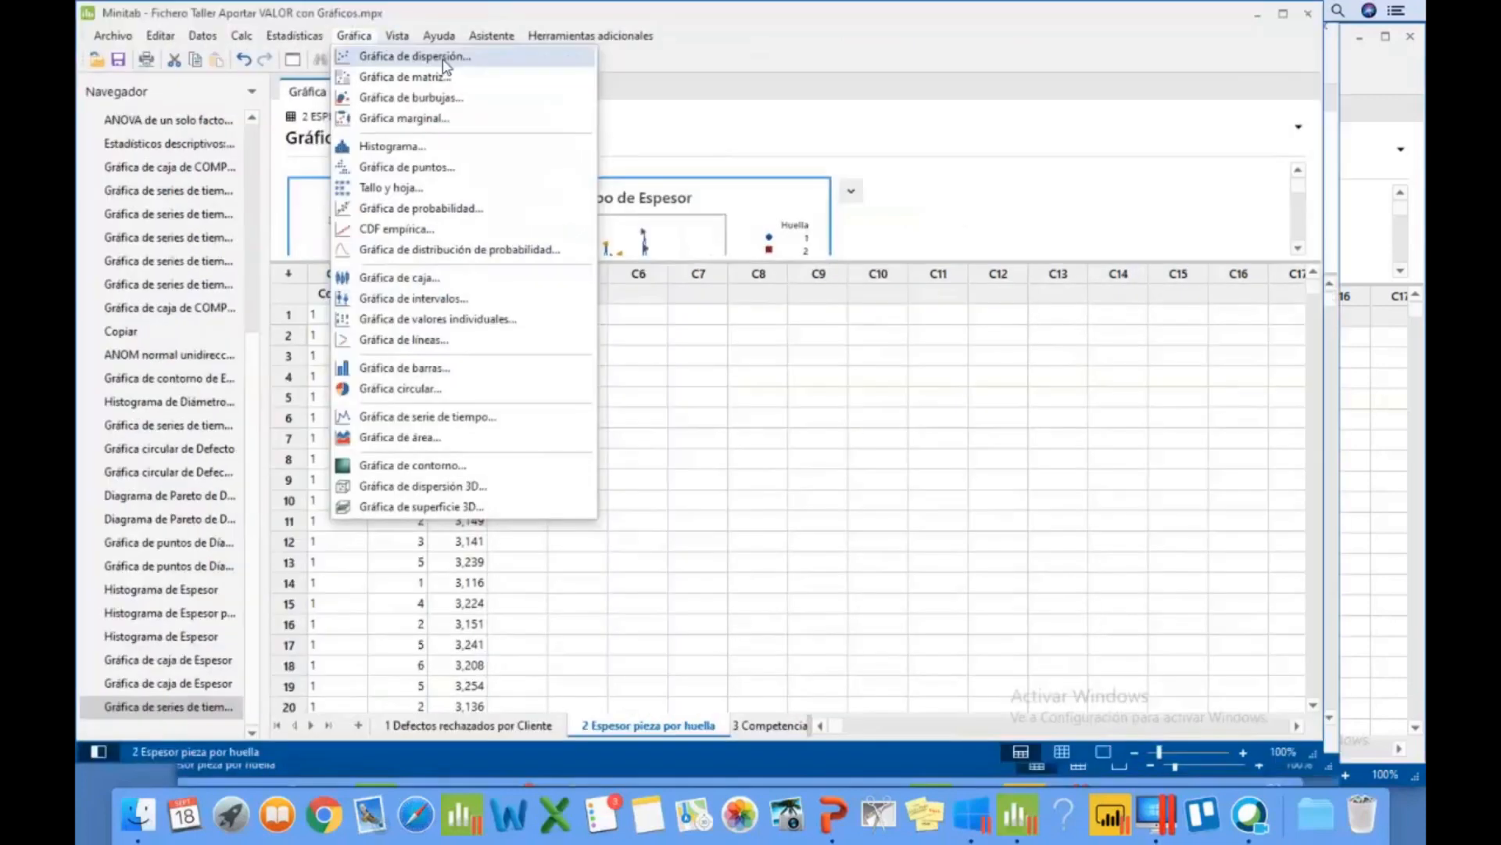
{"action": "mouse_move", "coordinate": [402, 57]}
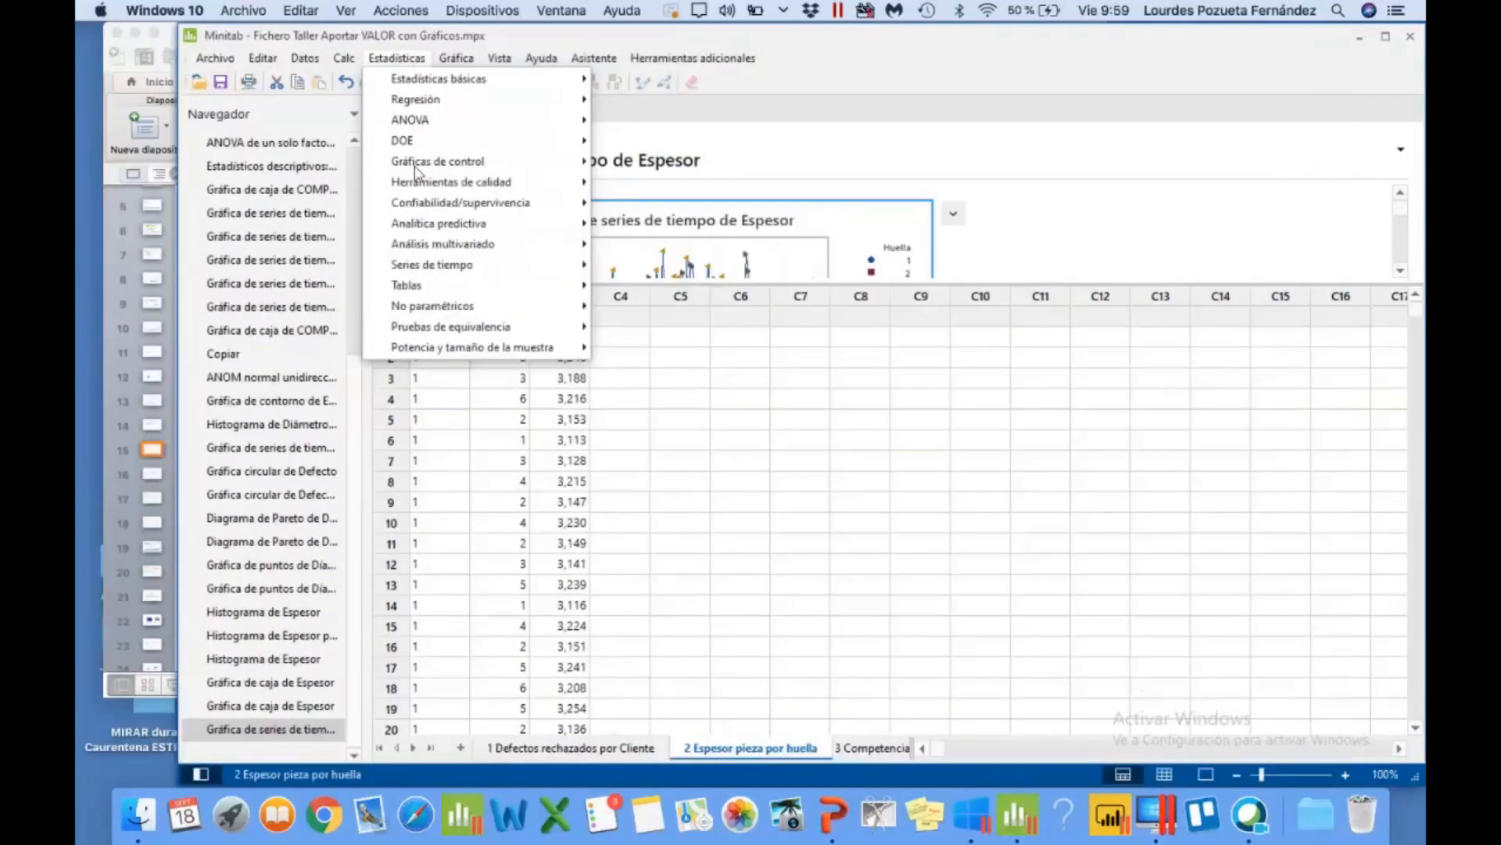
{"action": "mouse_move", "coordinate": [413, 189]}
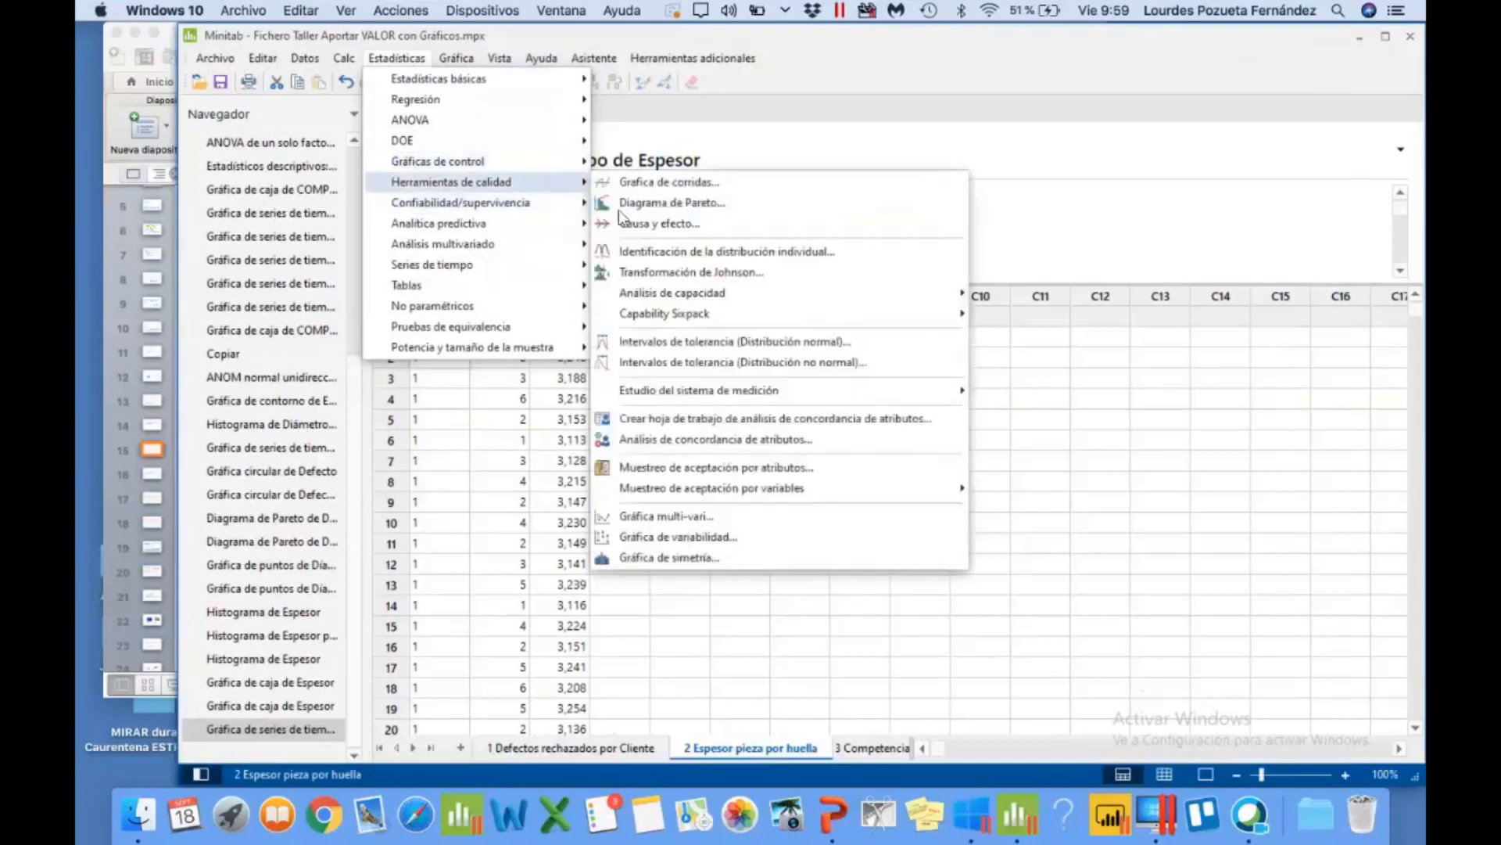
{"action": "left_click", "coordinate": [630, 517]}
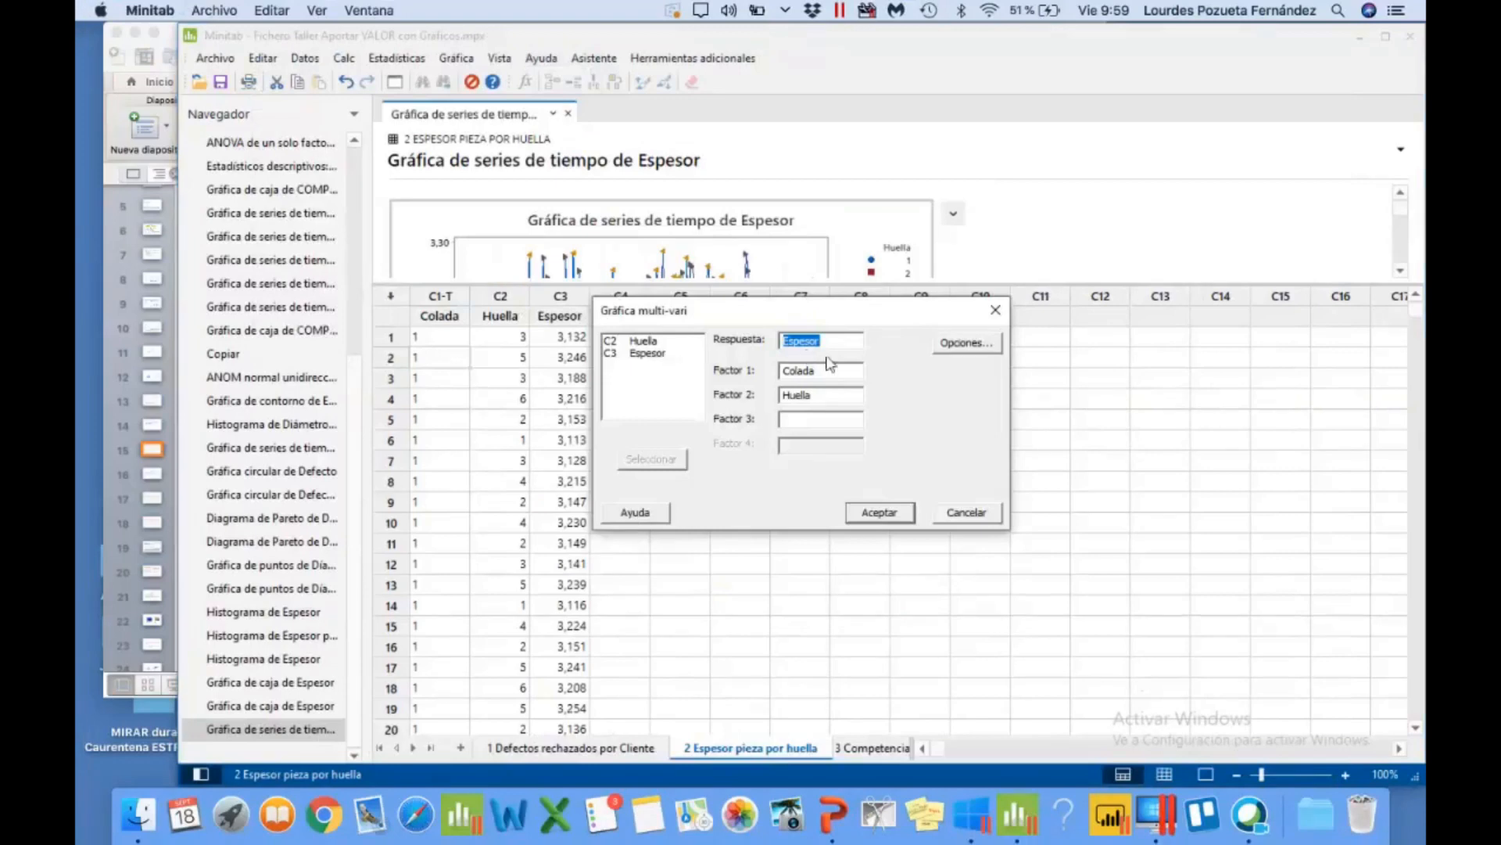
{"action": "key", "text": "BackSpace"}
{"action": "key", "text": "Tab"}
{"action": "key", "text": "BackSpace"}
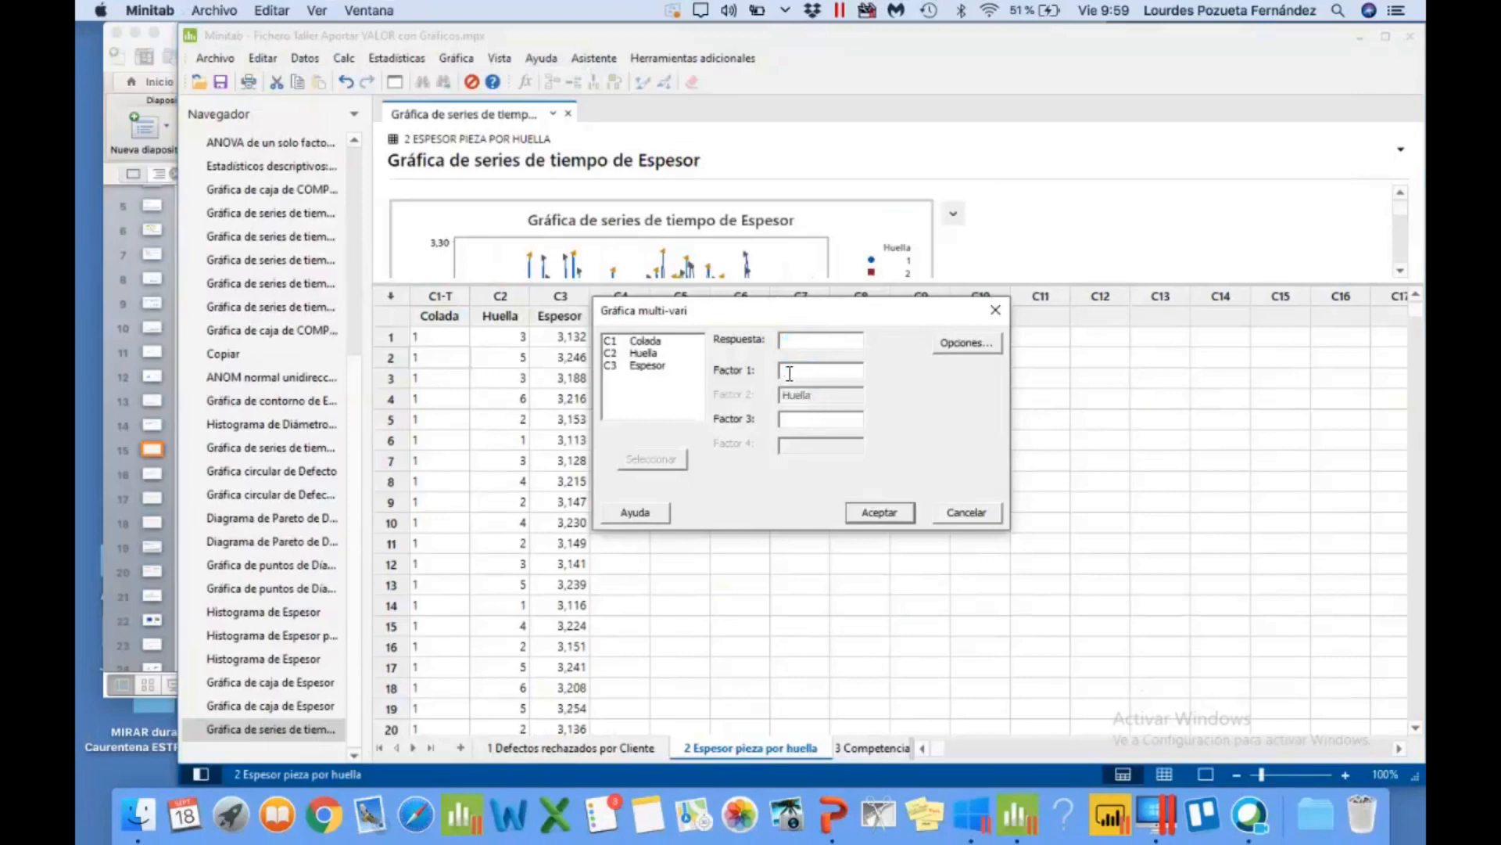
{"action": "left_click", "coordinate": [798, 344]}
{"action": "double_click", "coordinate": [692, 364]}
{"action": "double_click", "coordinate": [646, 353]}
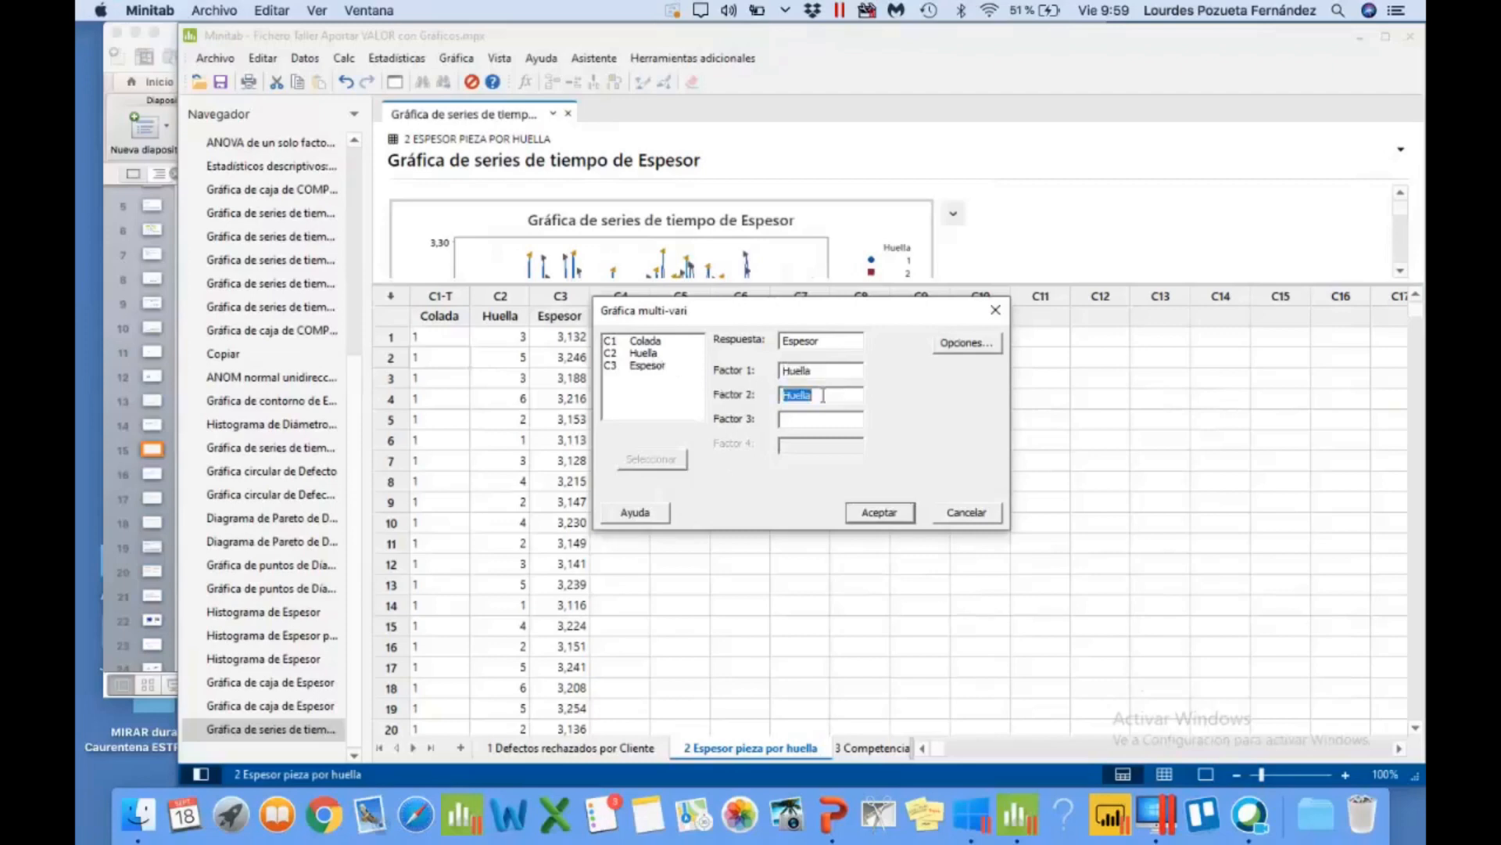
Step: Replace Factor 2 with Colada, generate the multi-vari chart and enlarge the output area to show the whole graph
{"action": "key", "text": "BackSpace"}
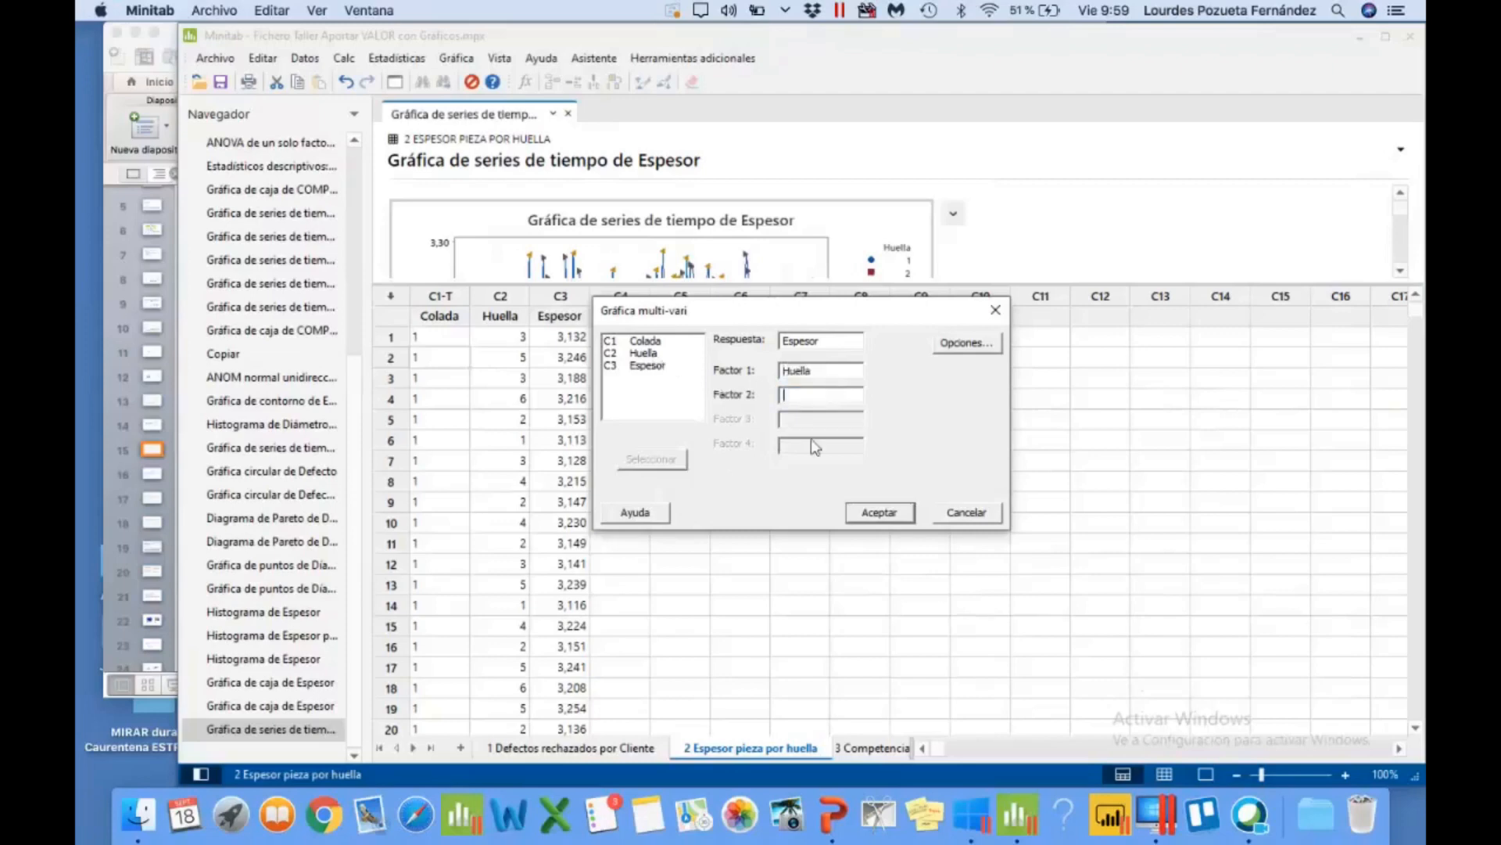
{"action": "left_click", "coordinate": [811, 394]}
{"action": "left_click", "coordinate": [645, 341]}
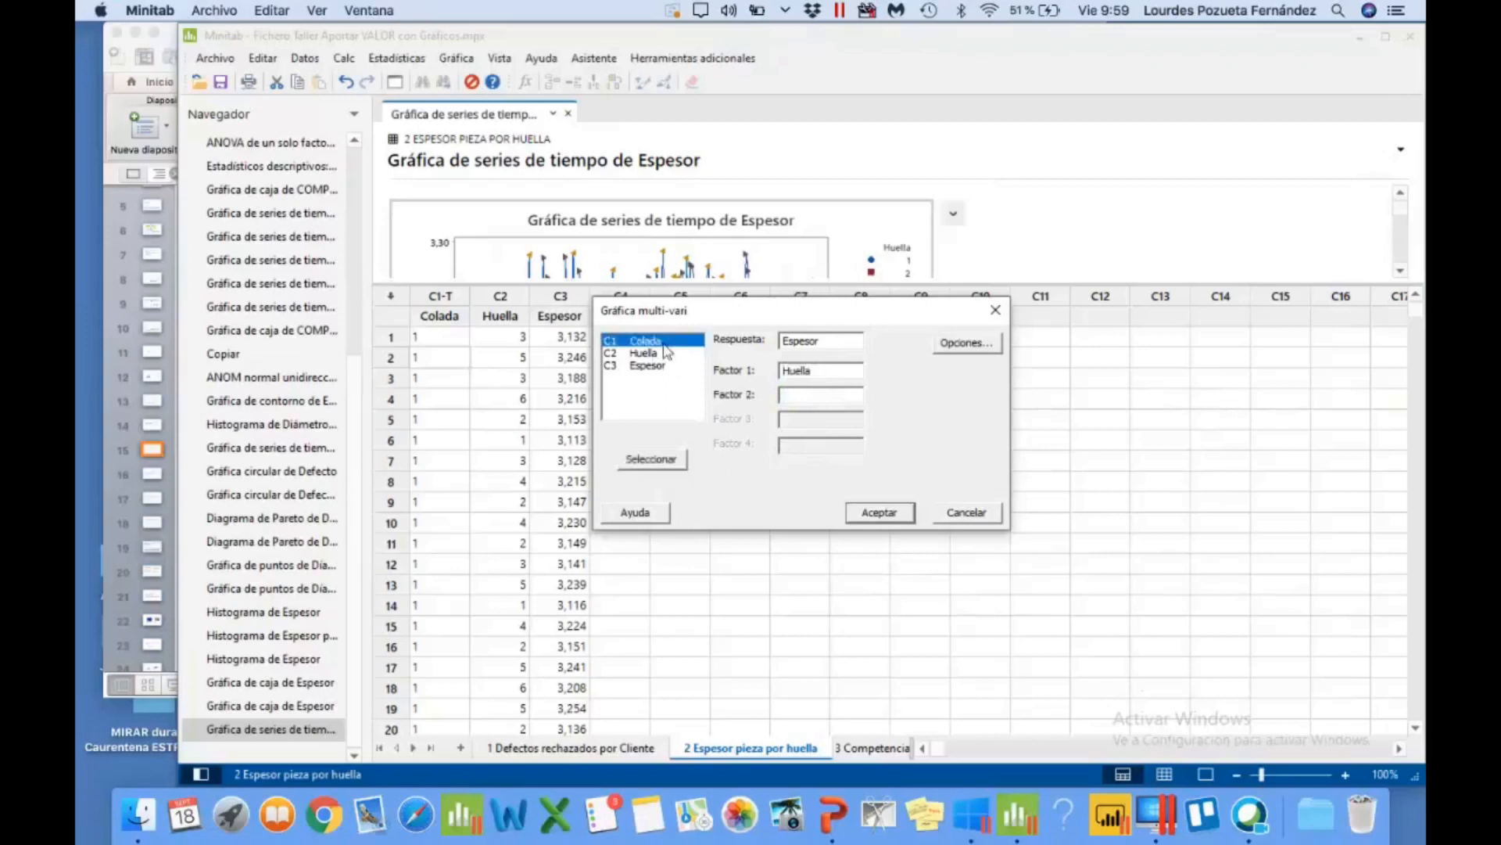
{"action": "double_click", "coordinate": [664, 345]}
{"action": "left_click", "coordinate": [828, 373]}
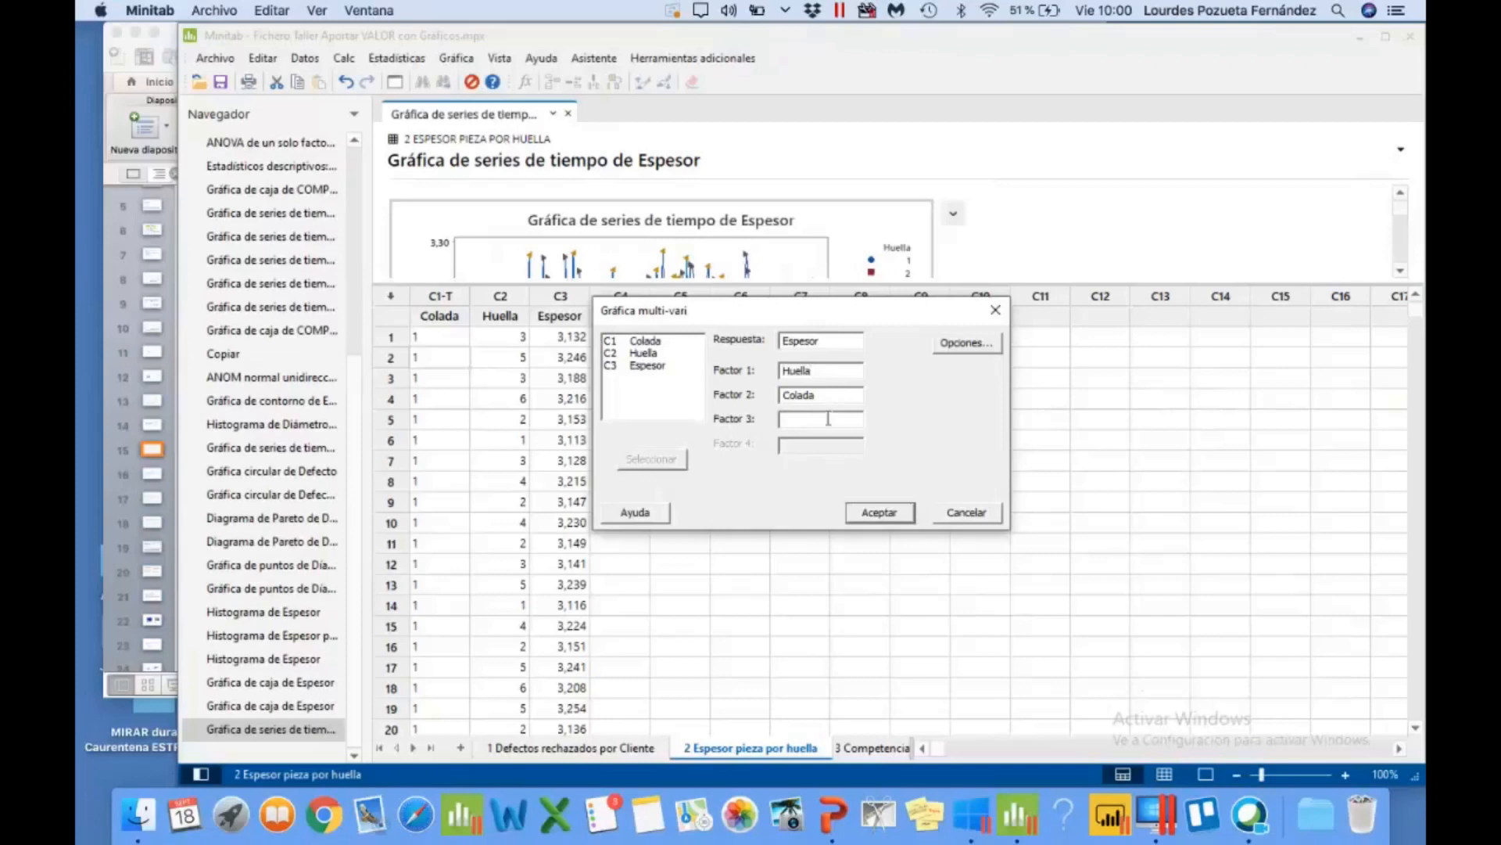
{"action": "left_click", "coordinate": [874, 514]}
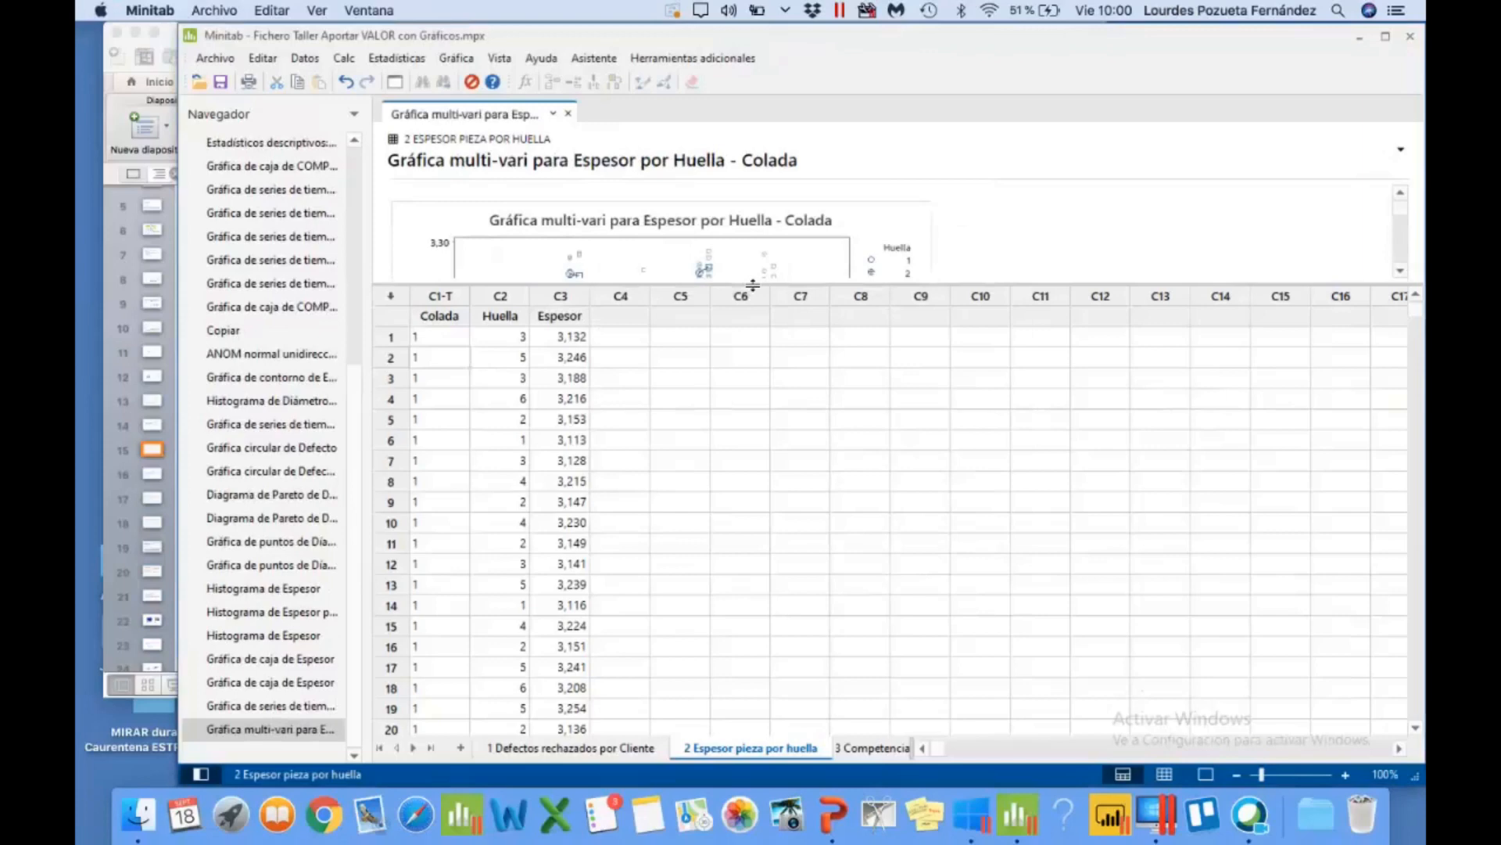
{"action": "left_click_drag", "start_coordinate": [752, 286], "coordinate": [752, 579]}
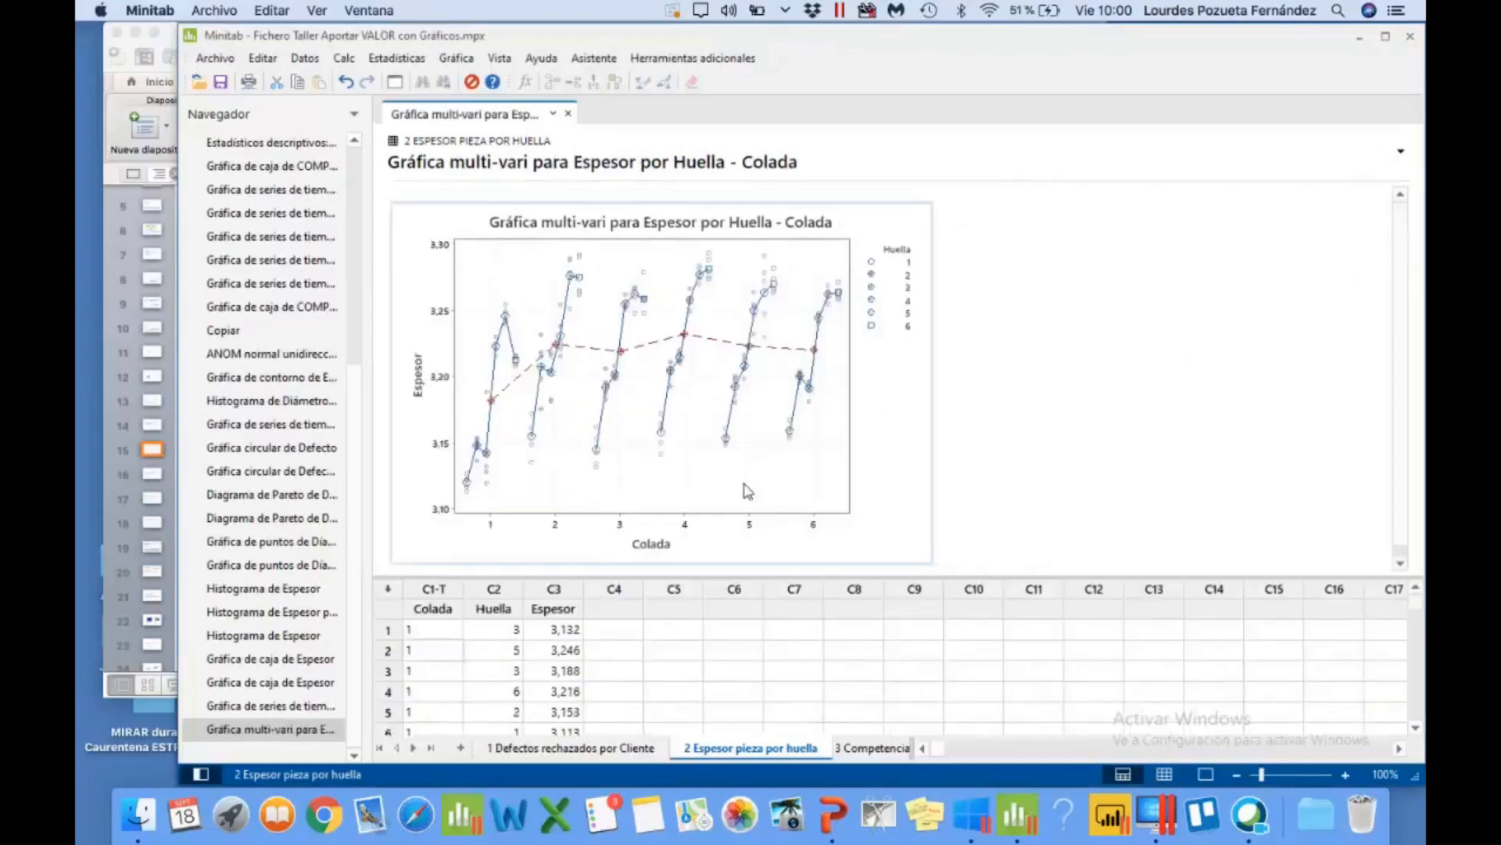
Step: Add horizontal reference lines at Y values 3,15 and 3,25 to the multi-vari chart of Espesor by Huella - Colada
{"action": "left_click", "coordinate": [748, 491]}
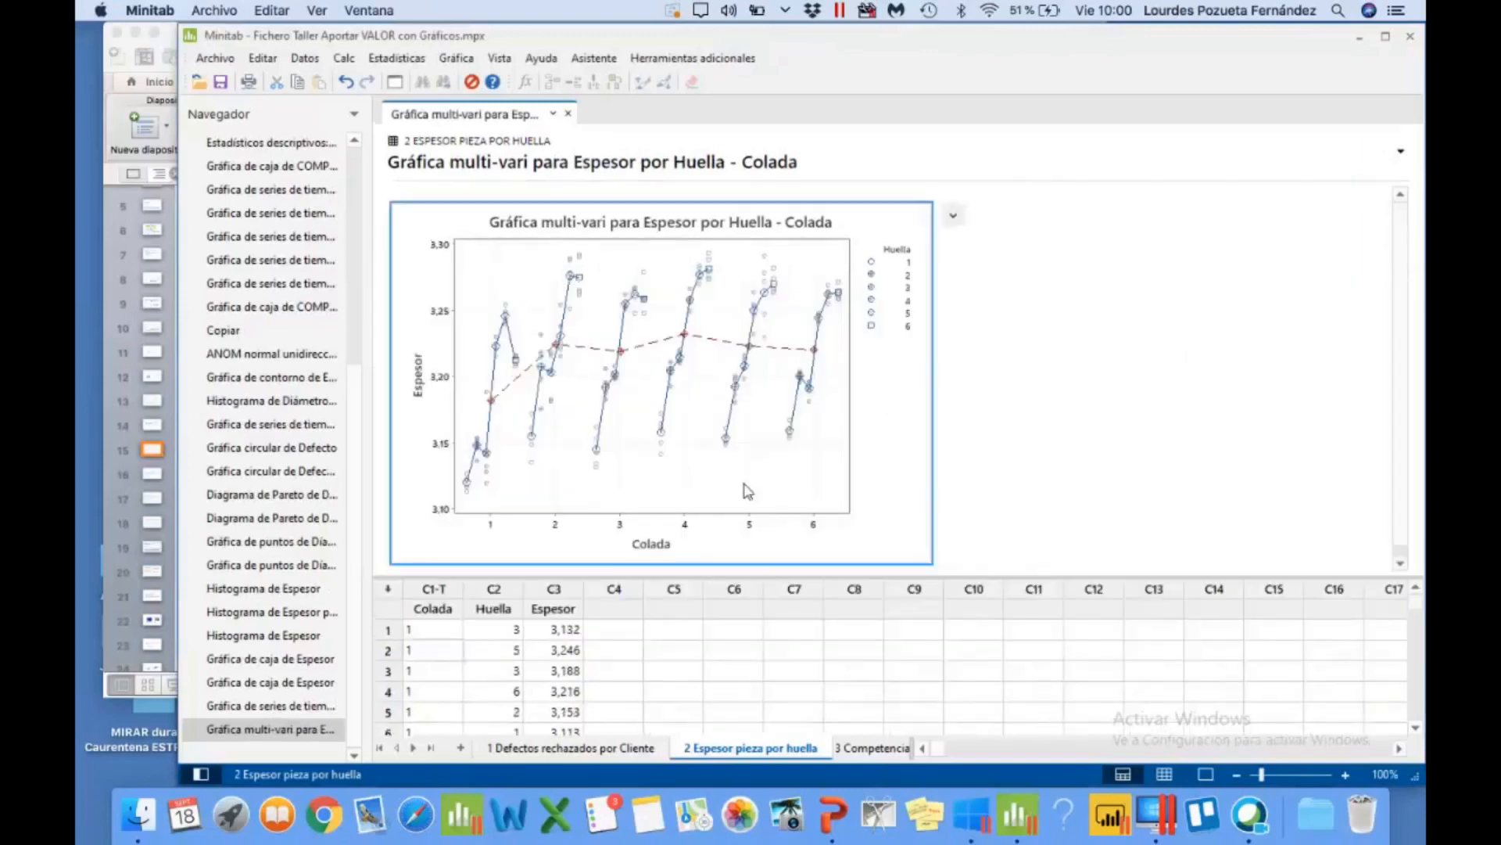
{"action": "double_click", "coordinate": [808, 482]}
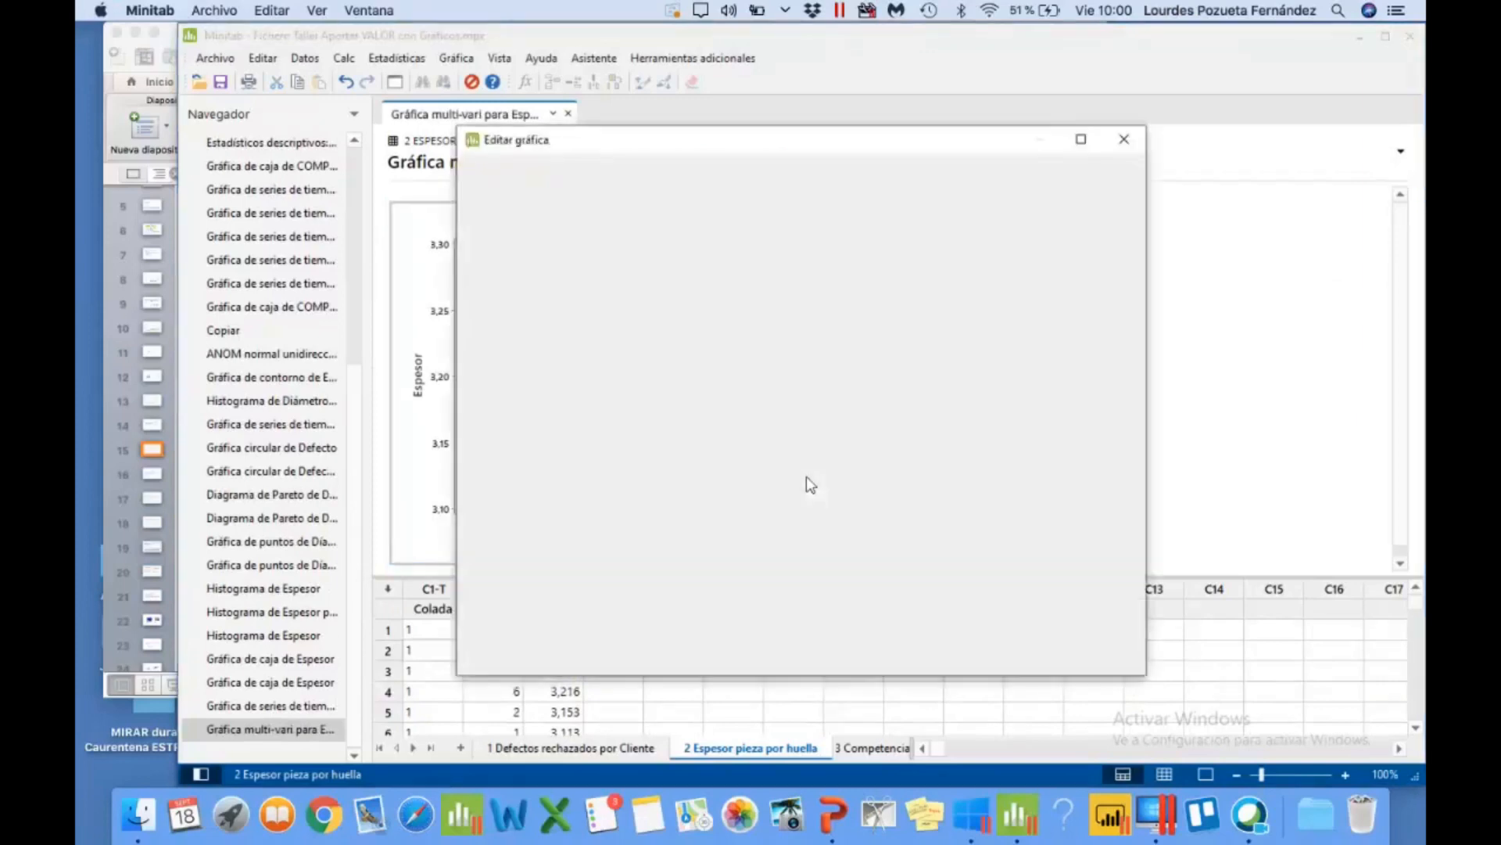
{"action": "left_click", "coordinate": [744, 170]}
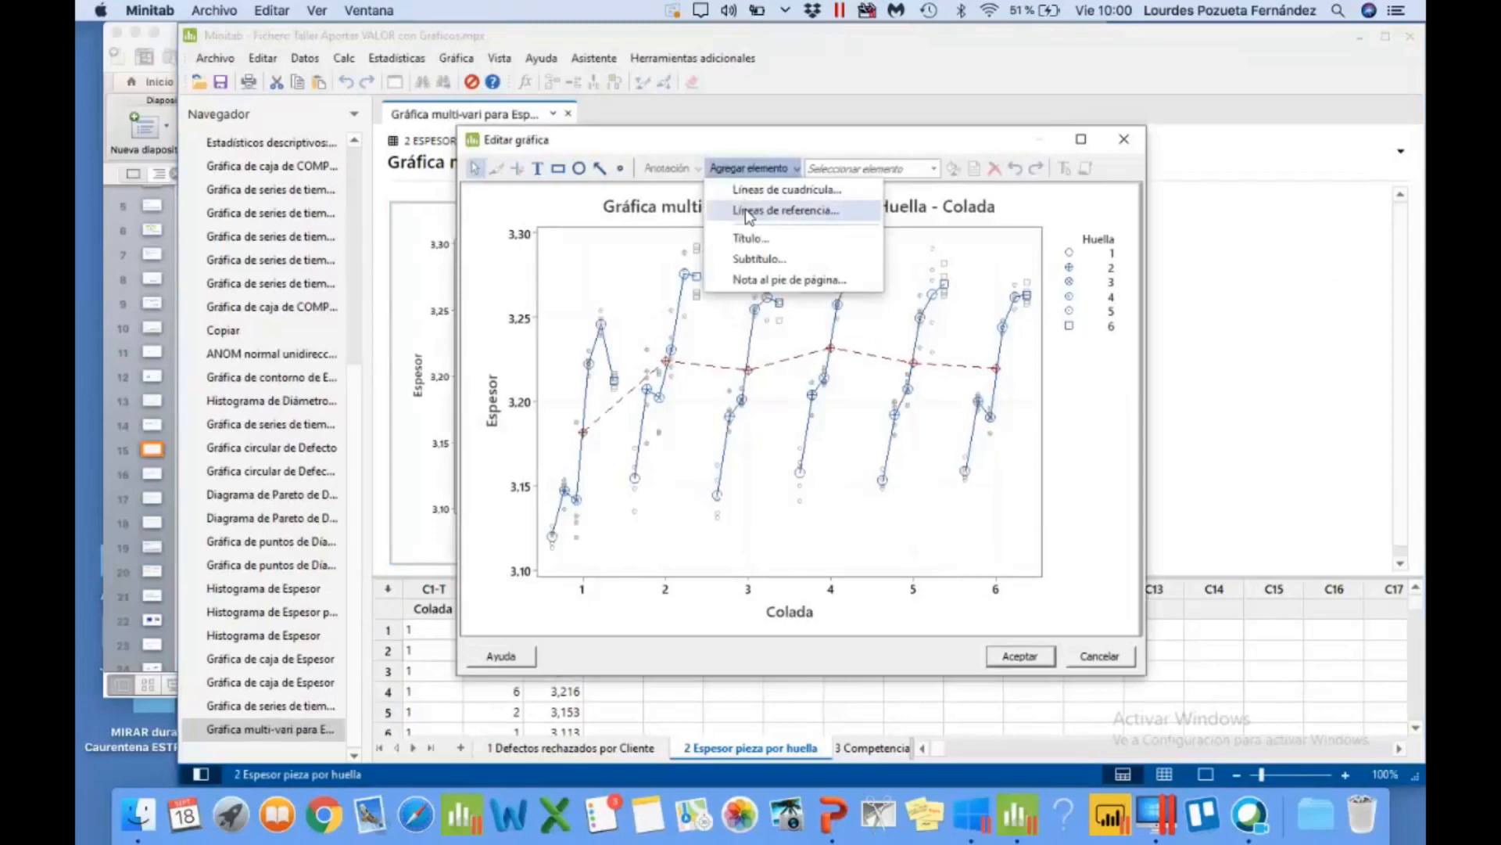
{"action": "left_click", "coordinate": [744, 210]}
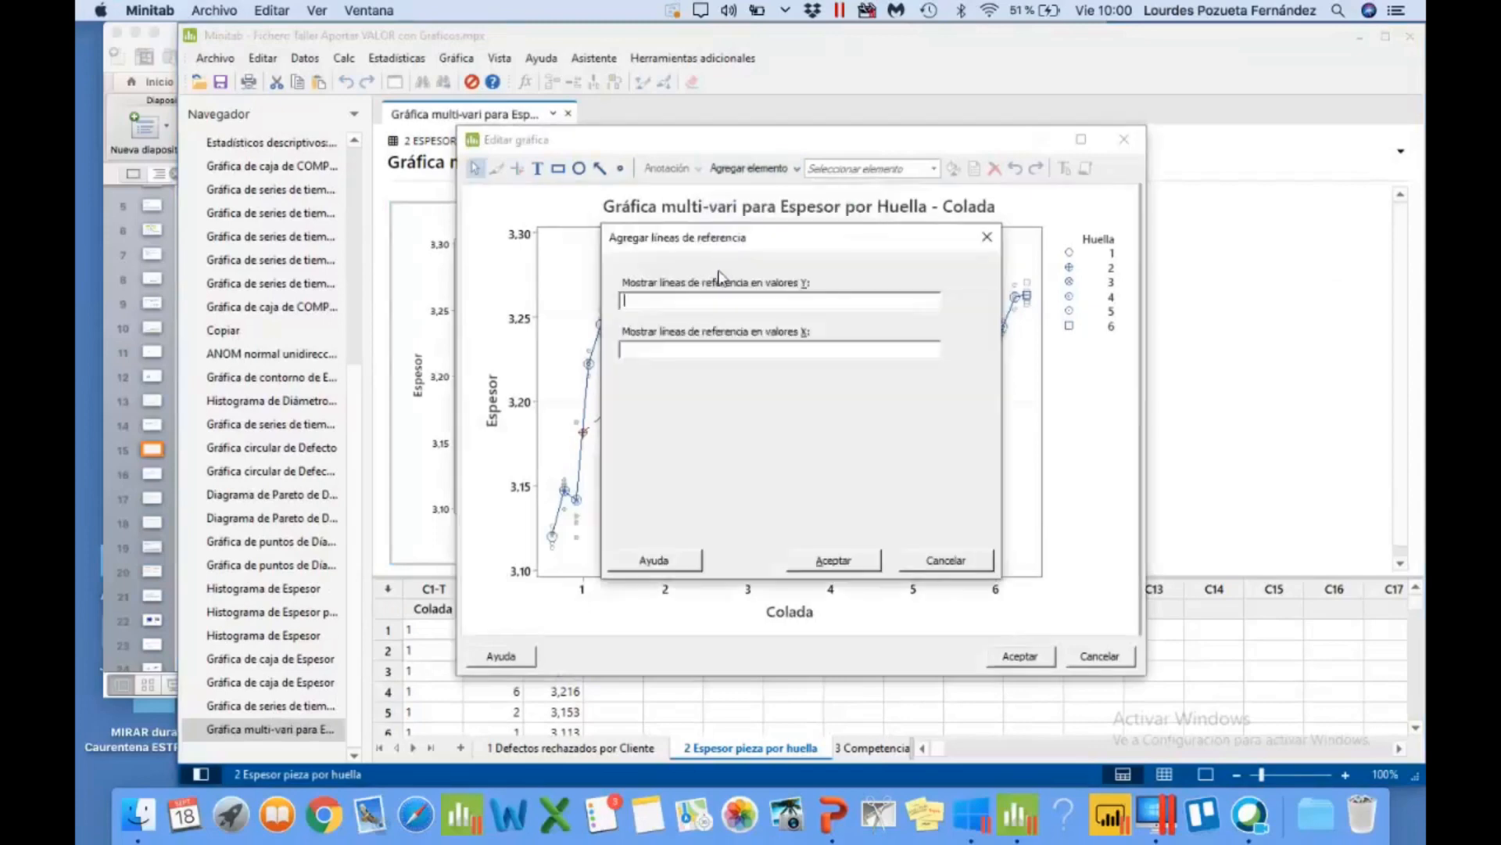
{"action": "type", "text": "3,15 3,25"}
{"action": "left_click", "coordinate": [833, 561]}
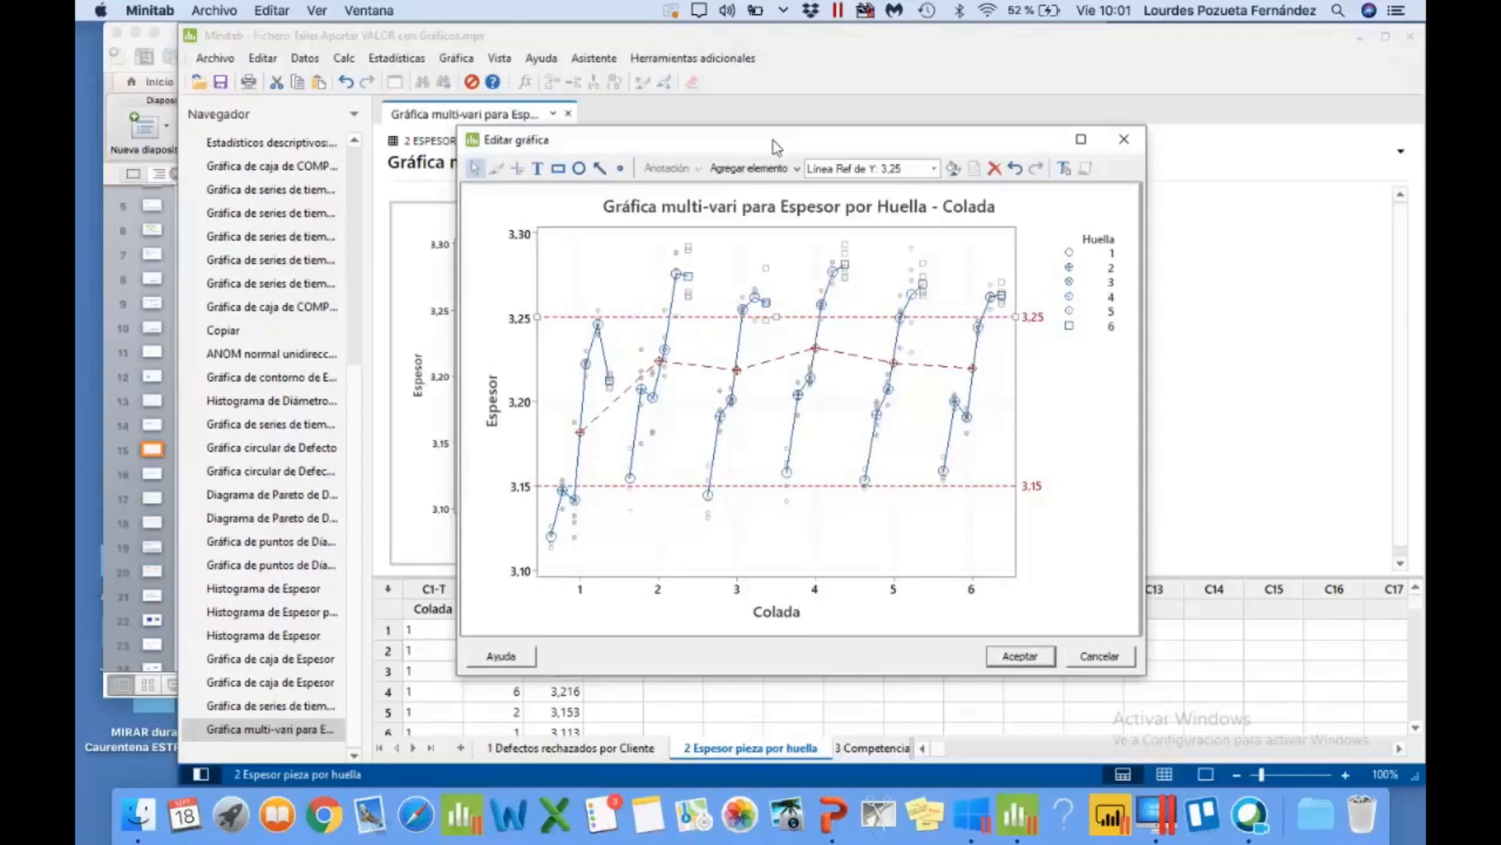
Step: Move and shrink the graph editing window so the Colada, Huella and Espesor worksheet columns are uncovered
{"action": "left_click_drag", "start_coordinate": [795, 135], "coordinate": [820, 131]}
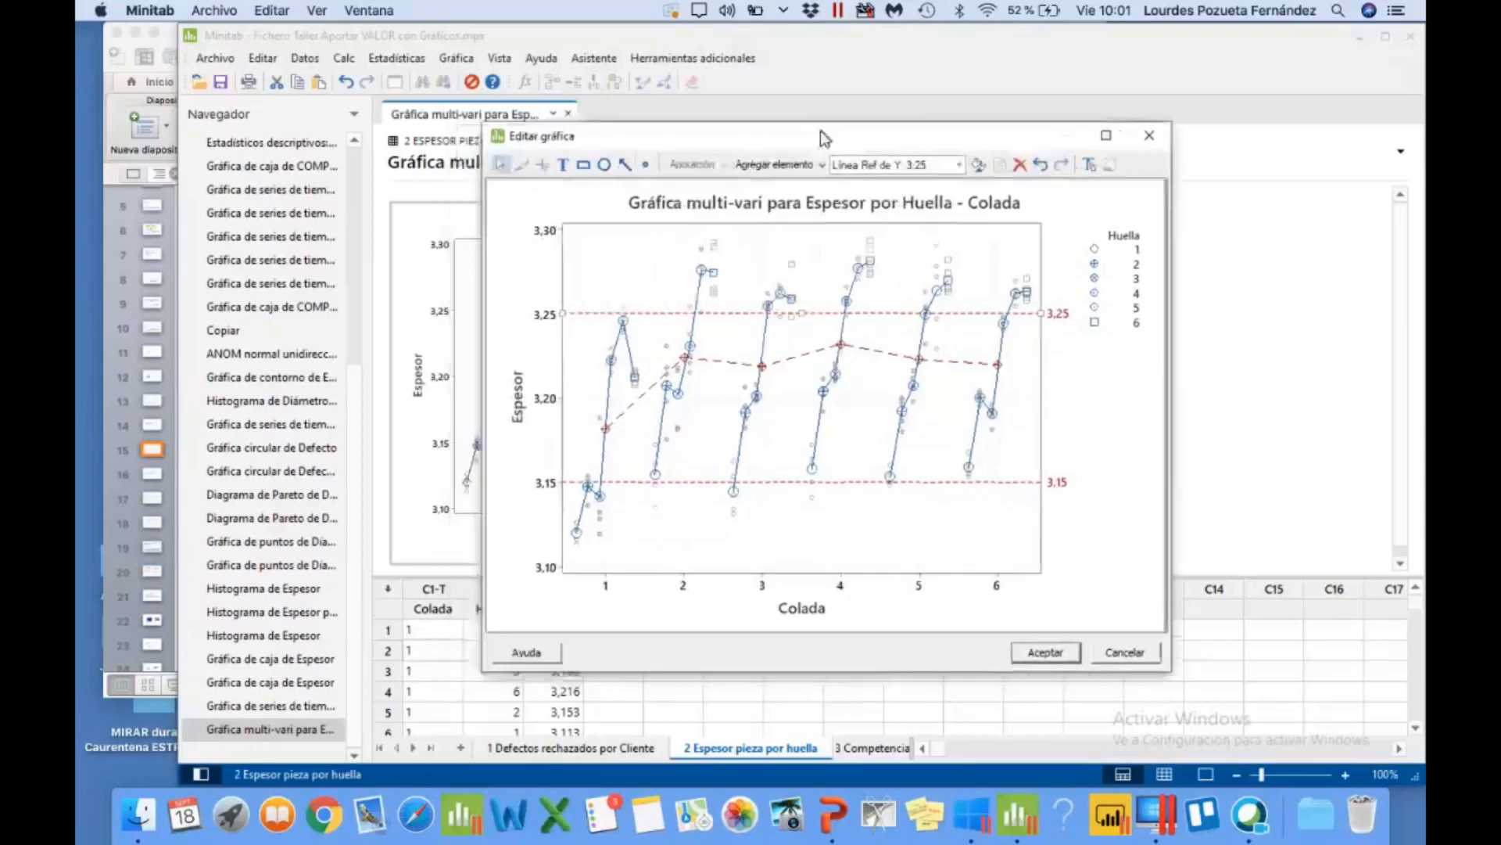
{"action": "left_click", "coordinate": [427, 656]}
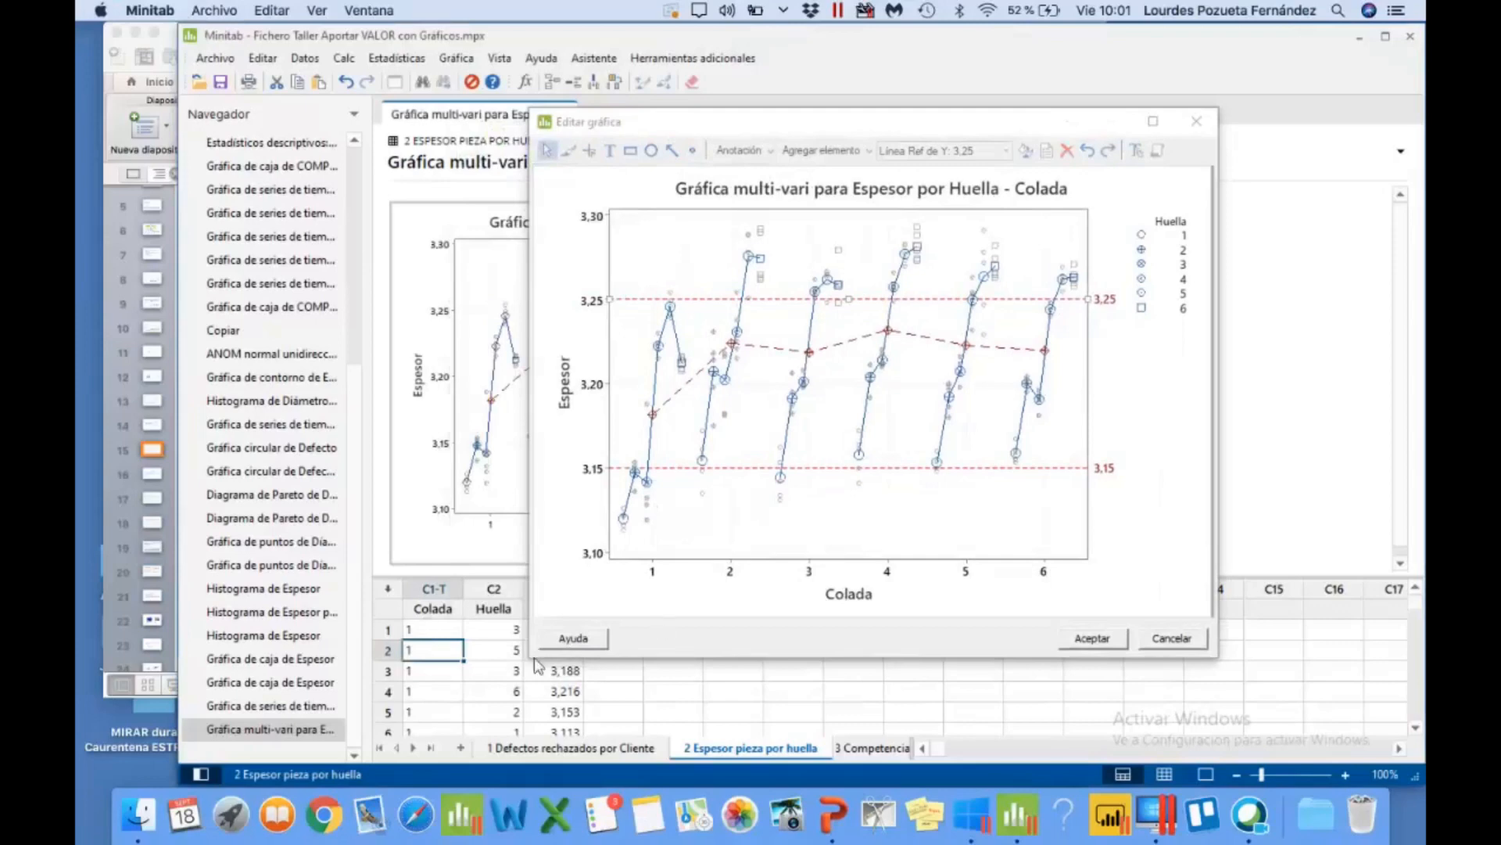
{"action": "left_click", "coordinate": [529, 655]}
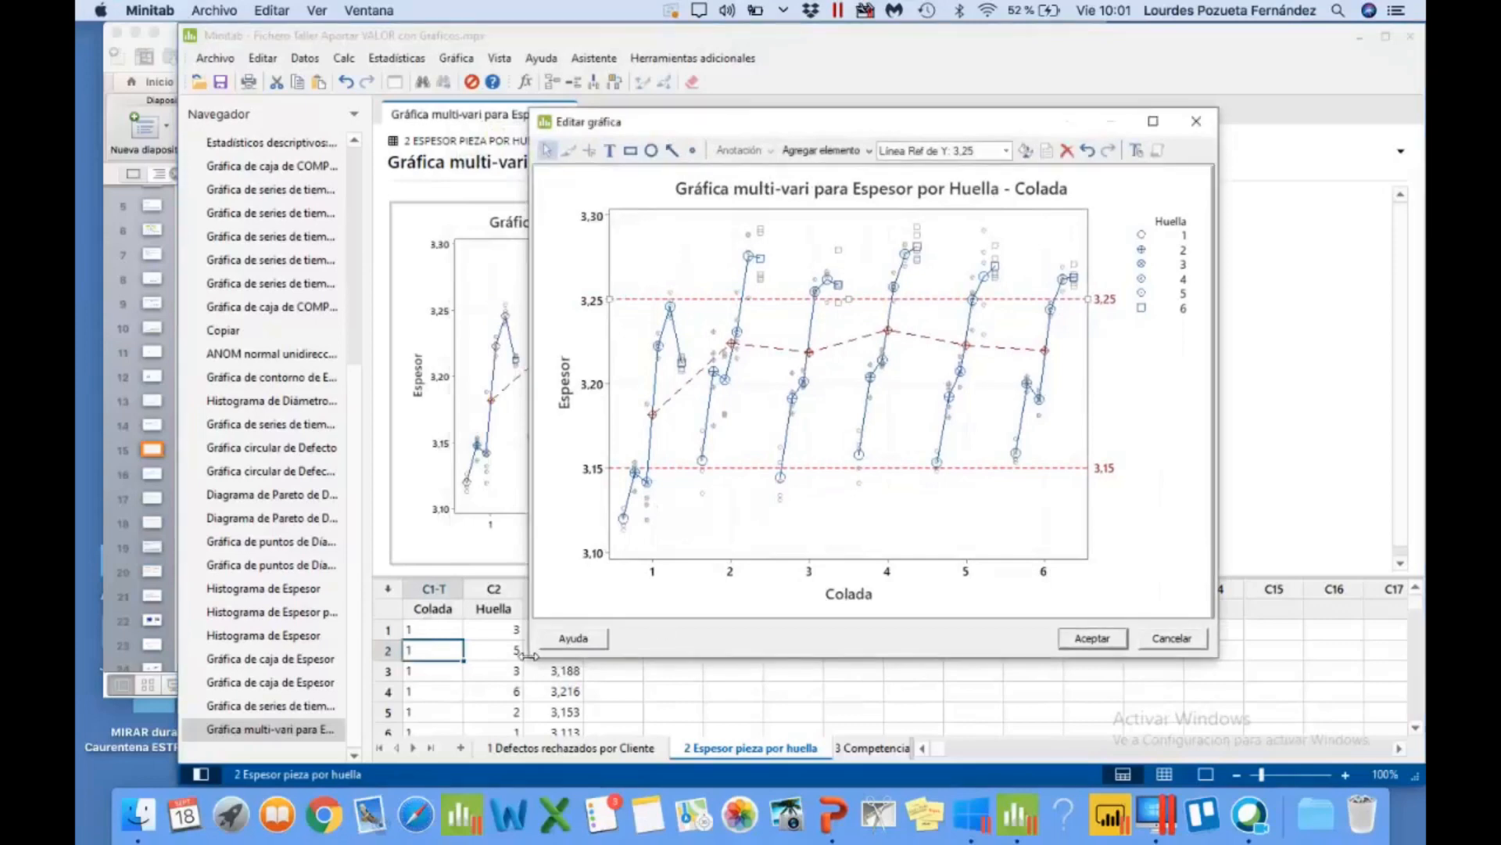
{"action": "left_click_drag", "start_coordinate": [529, 655], "coordinate": [715, 617]}
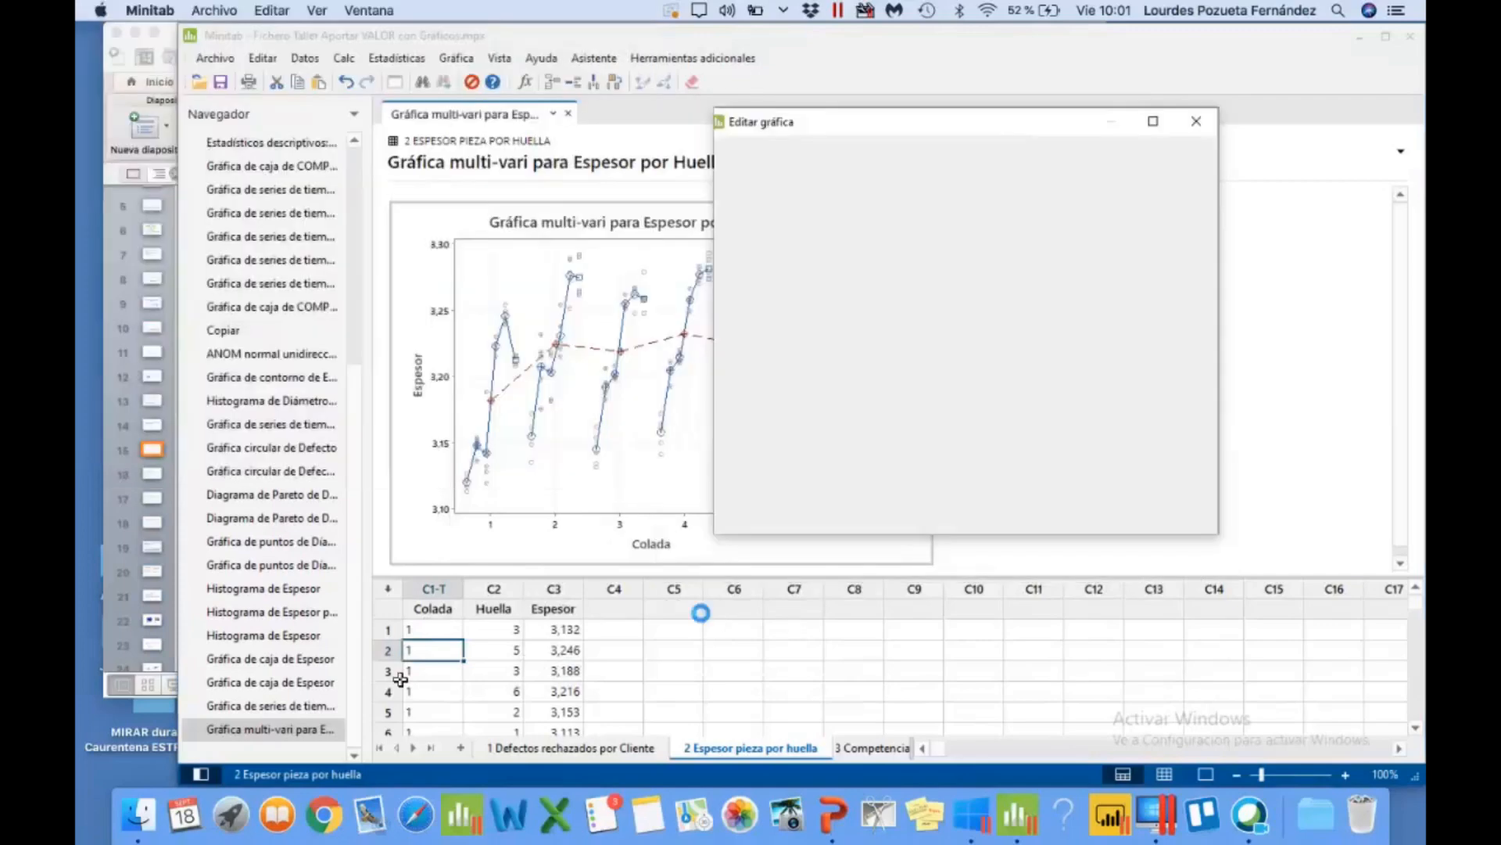
Step: Go through the Colada 1 records from row 1 to row 22, comparing their Huella and Espesor values with the multi-vari chart
{"action": "left_click", "coordinate": [415, 630]}
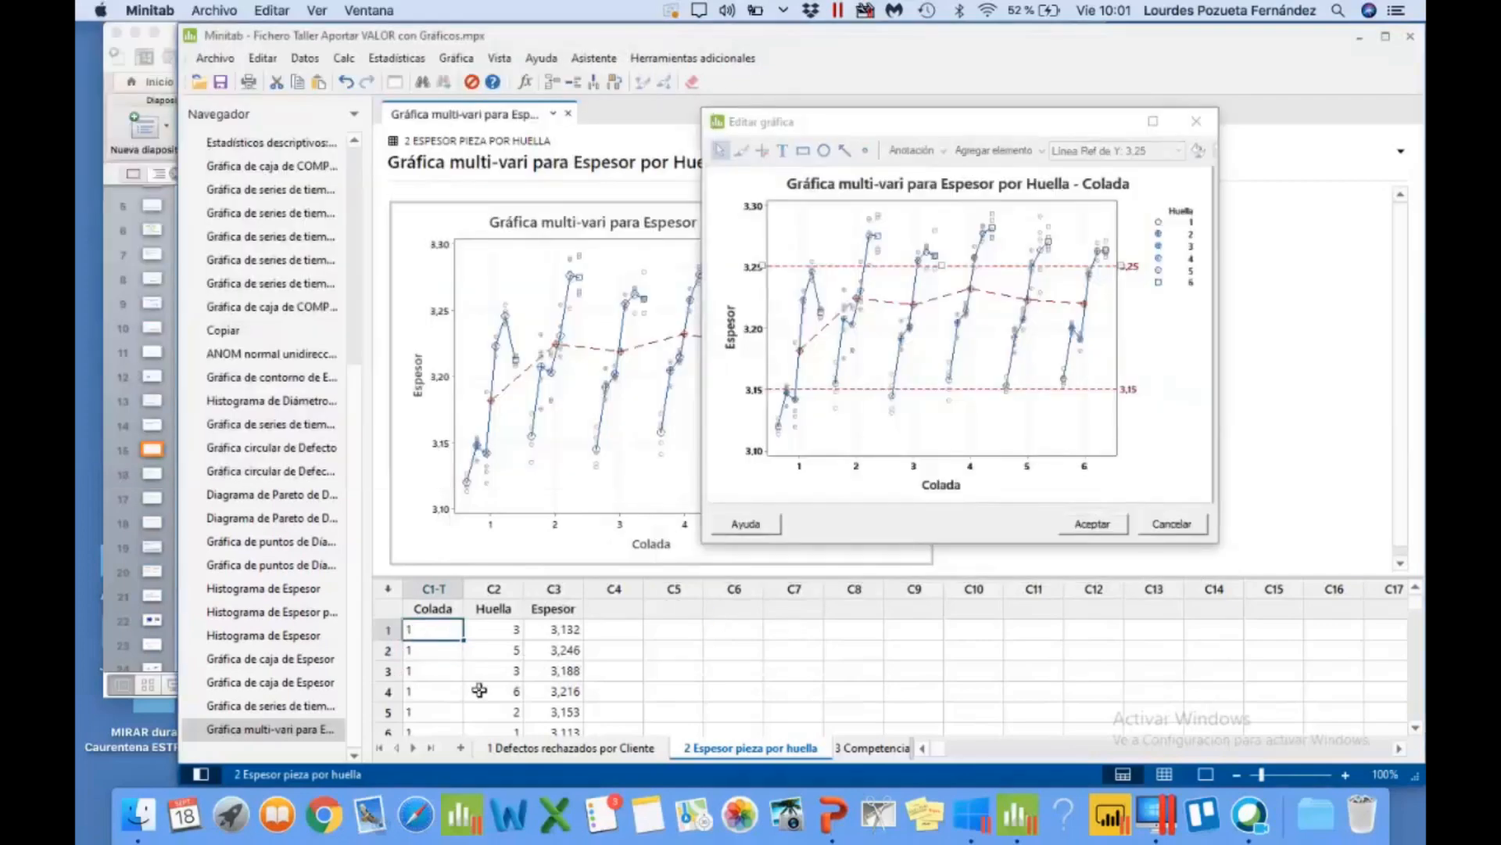
{"action": "key", "text": "Down"}
{"action": "key", "text": "Down"}
{"action": "key", "text": "Down"}
{"action": "key", "text": "Down"}
{"action": "key", "text": "Down"}
{"action": "key", "text": "Down"}
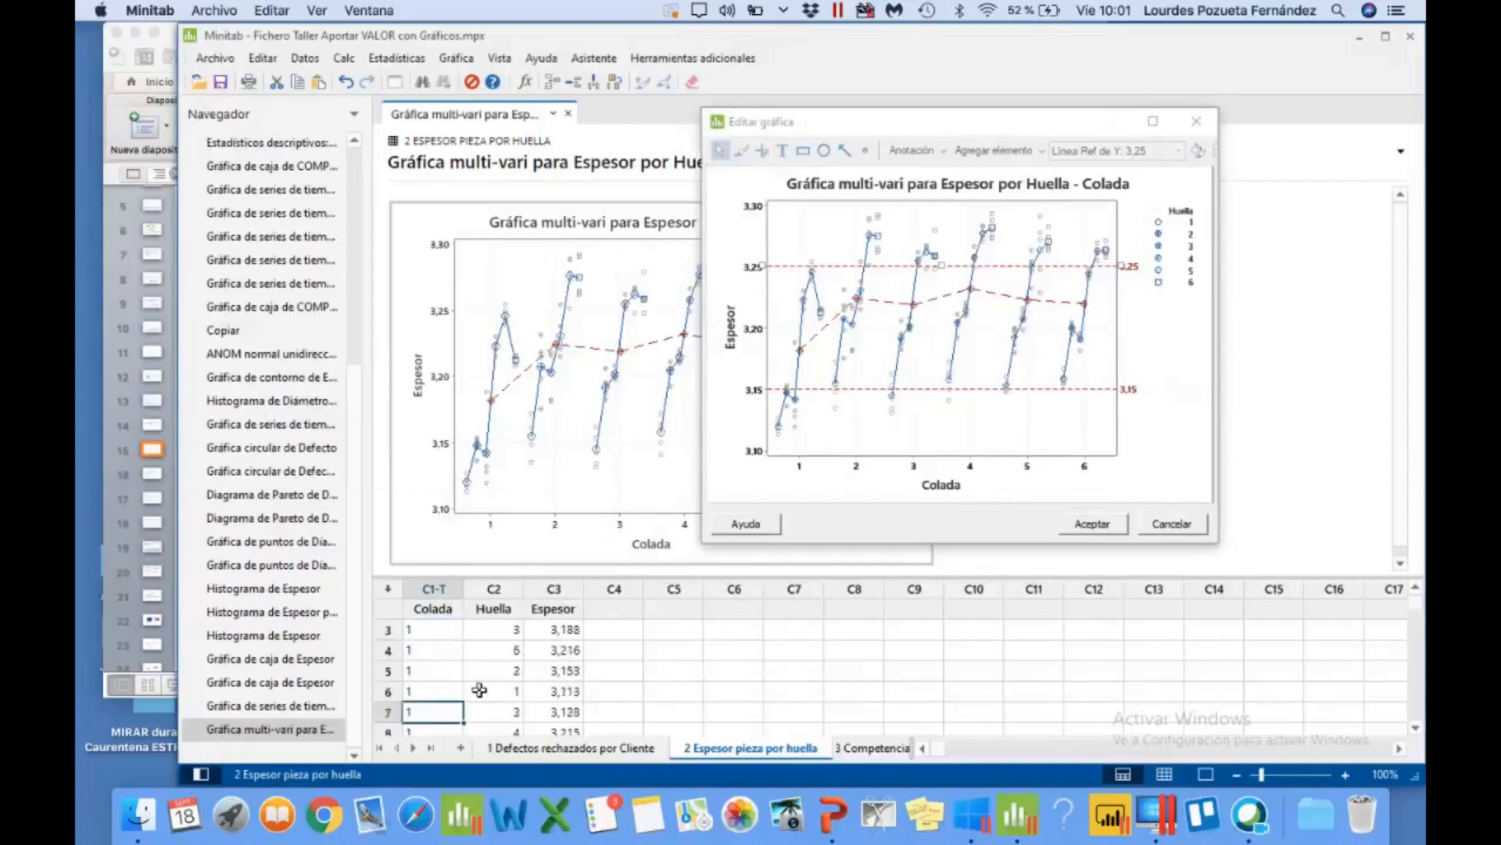
{"action": "key", "text": "Up"}
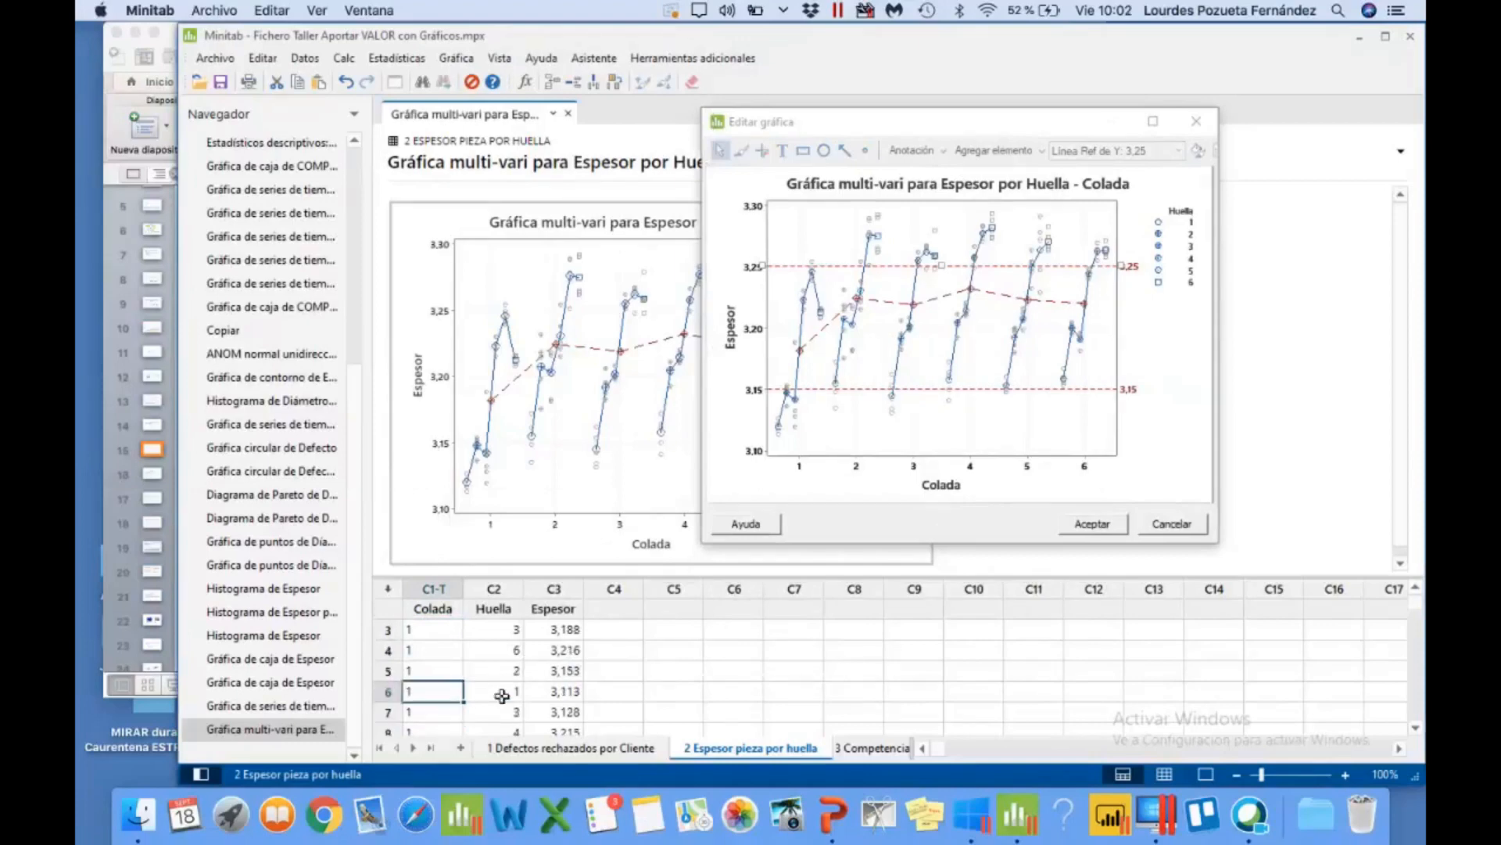
{"action": "key", "text": "Down"}
{"action": "key", "text": "Down"}
{"action": "key", "text": "Down"}
{"action": "key", "text": "Down"}
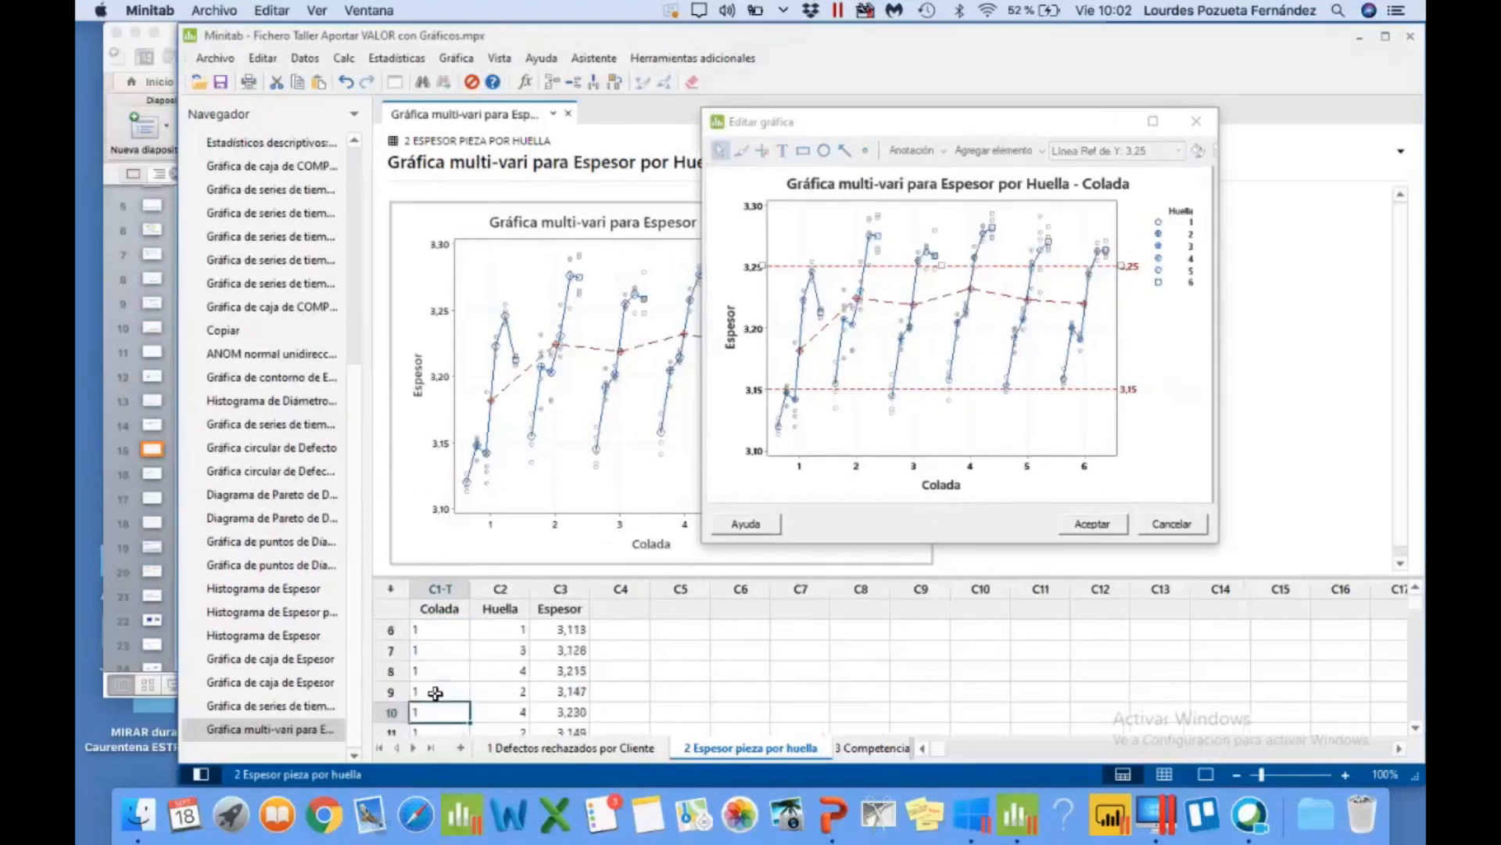
{"action": "key", "text": "Down"}
{"action": "key", "text": "Down"}
{"action": "key", "text": "Down"}
{"action": "key", "text": "Down"}
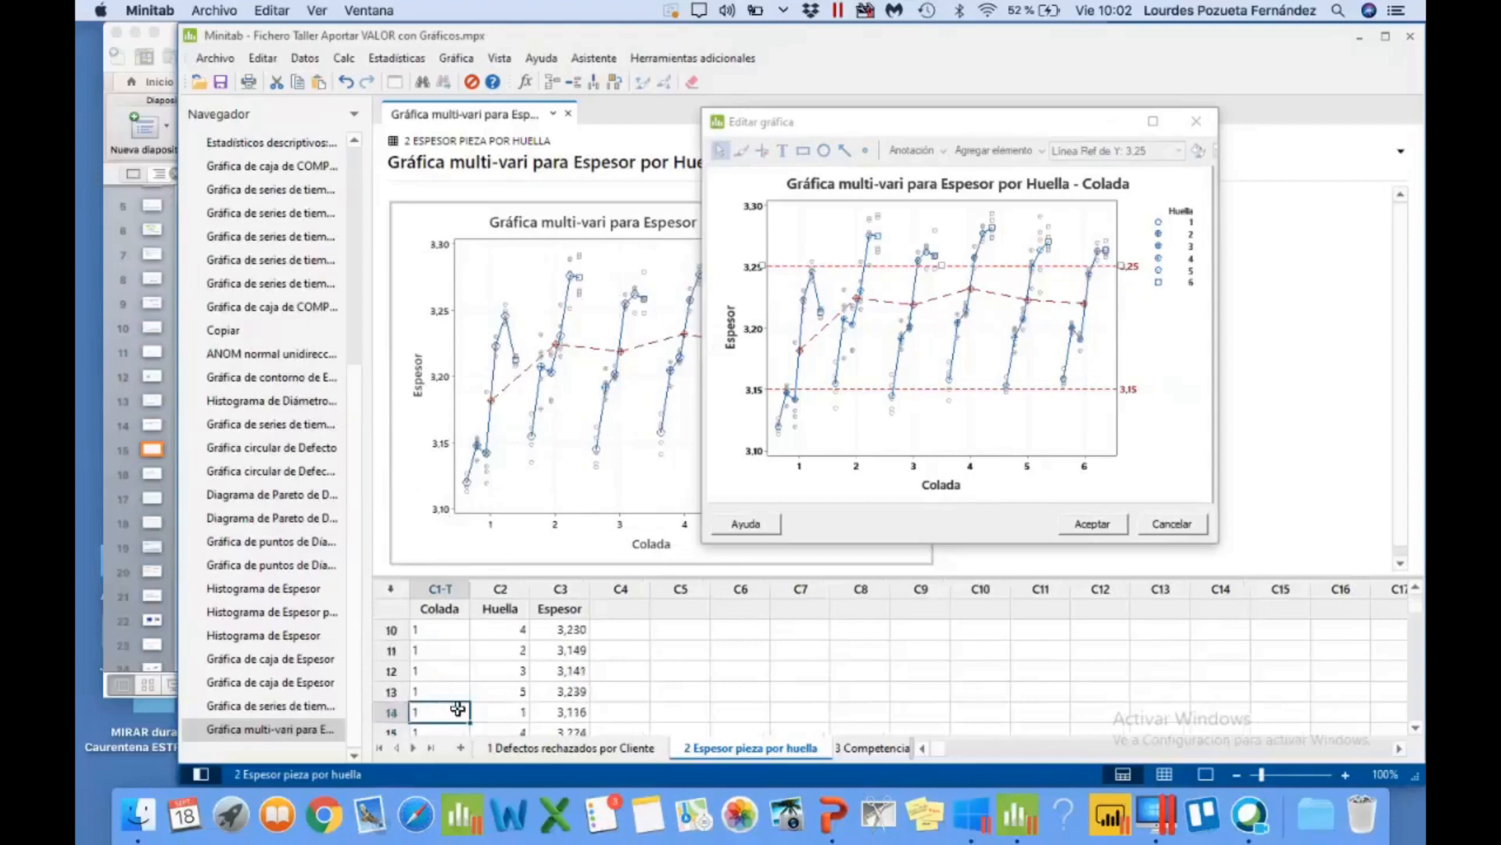
{"action": "key", "text": "Right"}
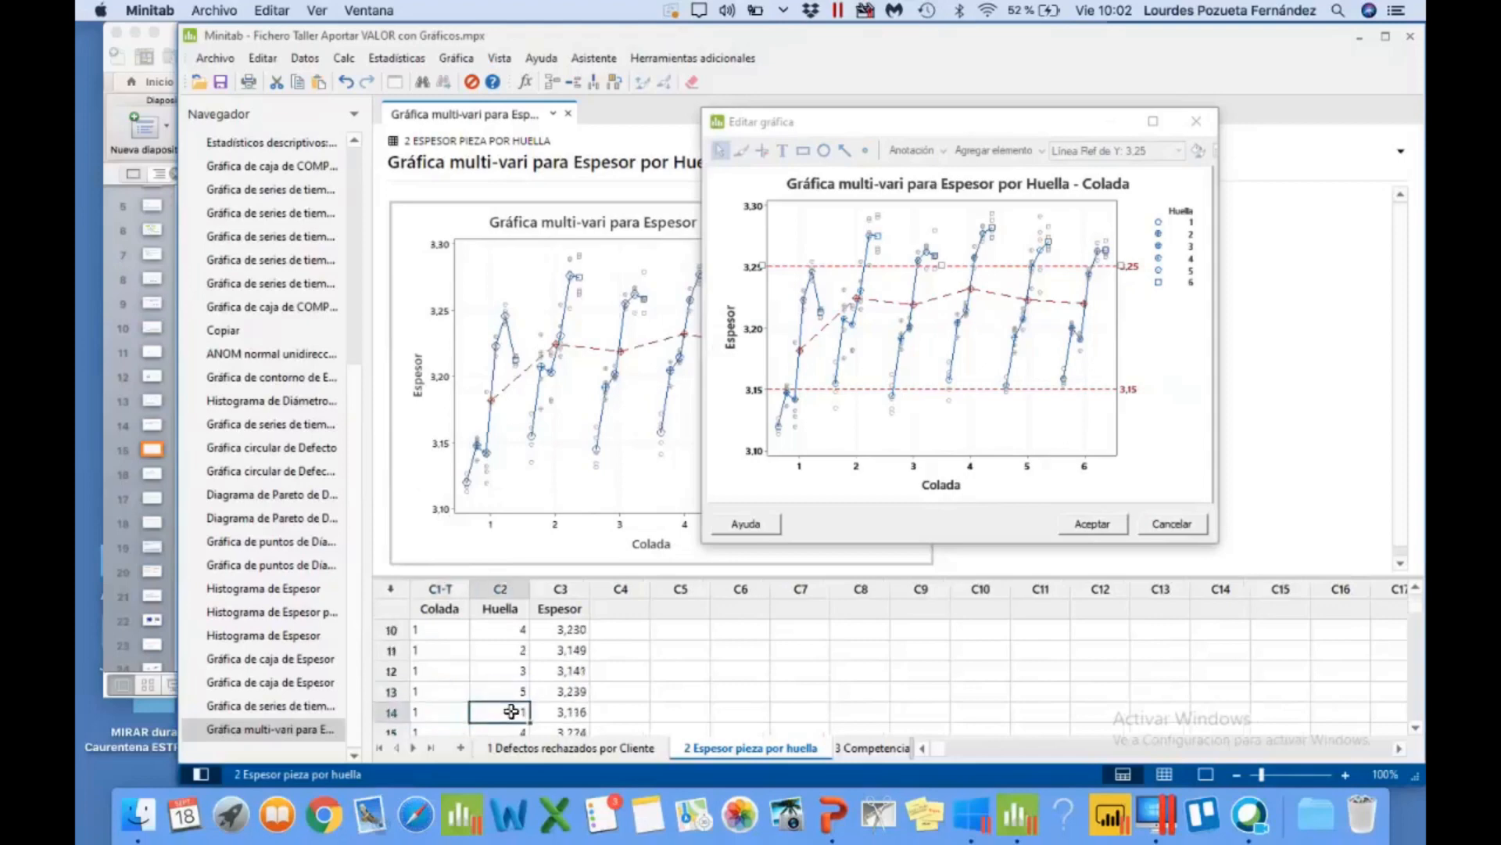
{"action": "left_click", "coordinate": [445, 715]}
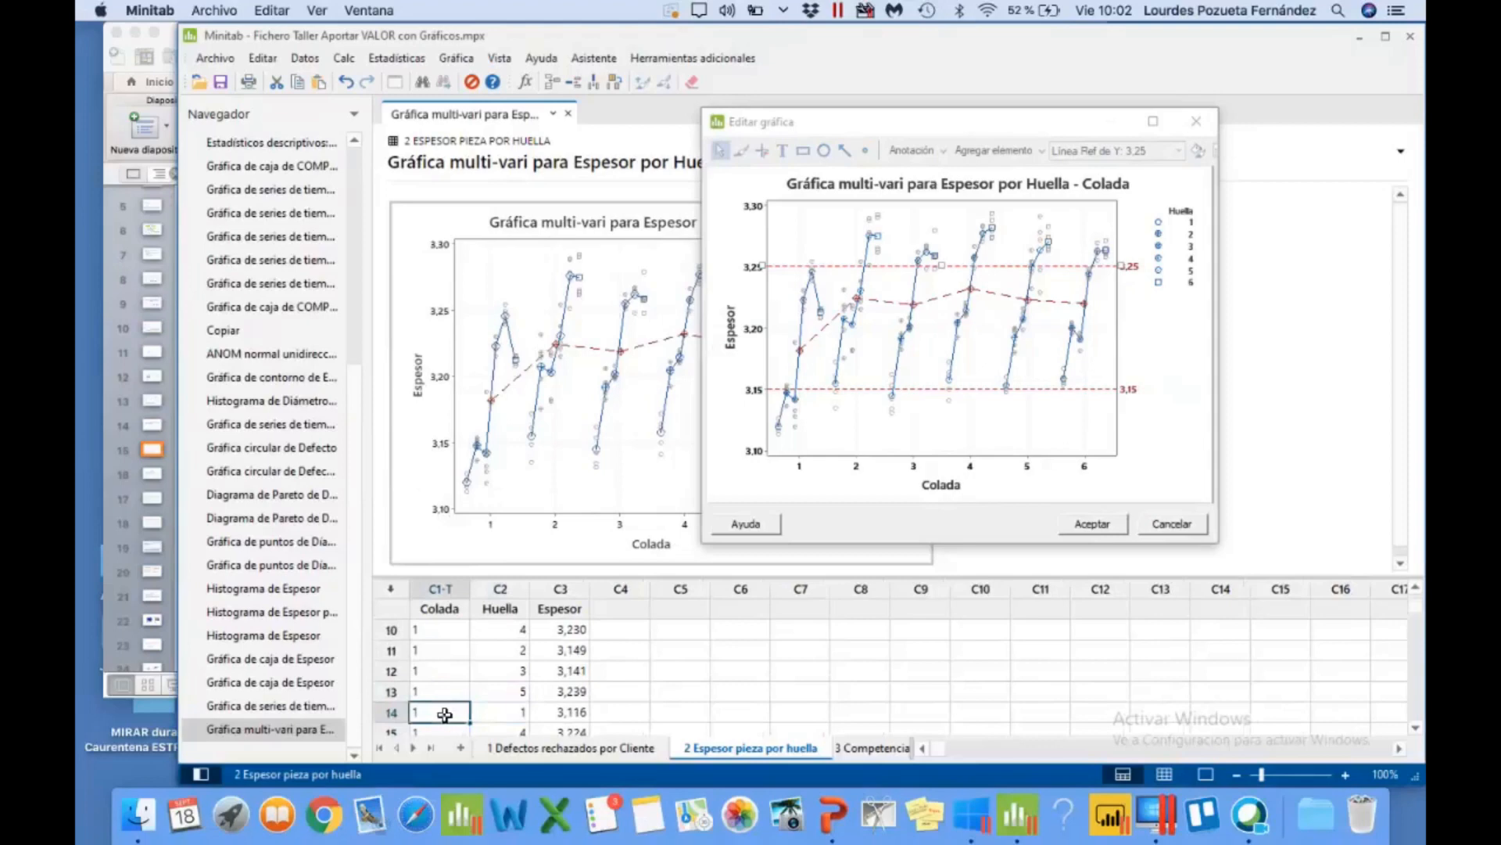
{"action": "key", "text": "Down"}
{"action": "key", "text": "Down"}
{"action": "key", "text": "Down"}
{"action": "key", "text": "Down"}
{"action": "key", "text": "Down"}
{"action": "key", "text": "Down"}
{"action": "key", "text": "Down"}
{"action": "key", "text": "Down"}
{"action": "left_click", "coordinate": [497, 717]}
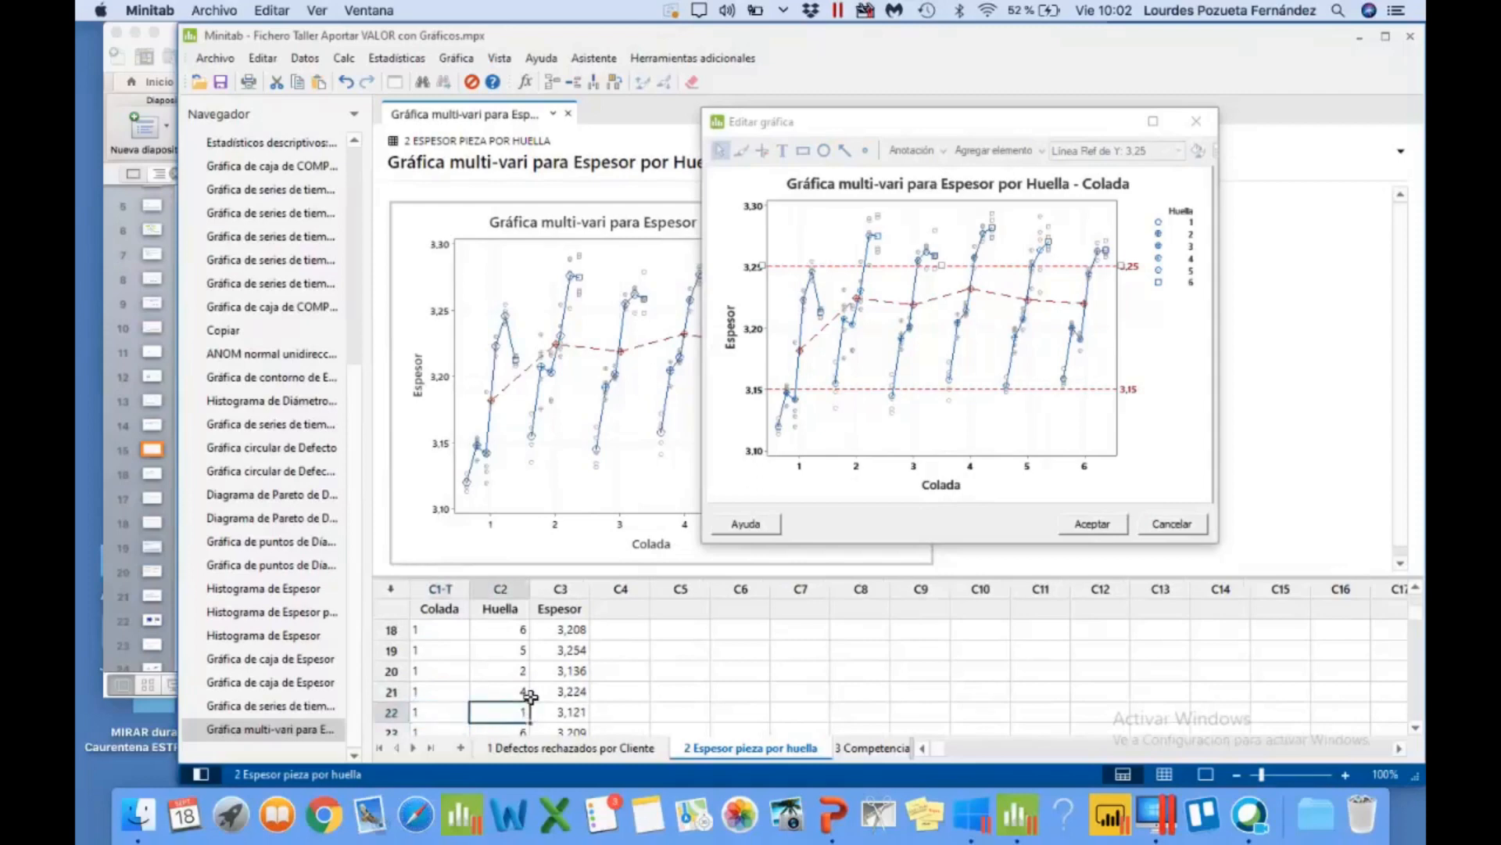
Step: Apply the reference line edits to the multi-vari chart and close the graph editor
{"action": "left_click", "coordinate": [804, 467]}
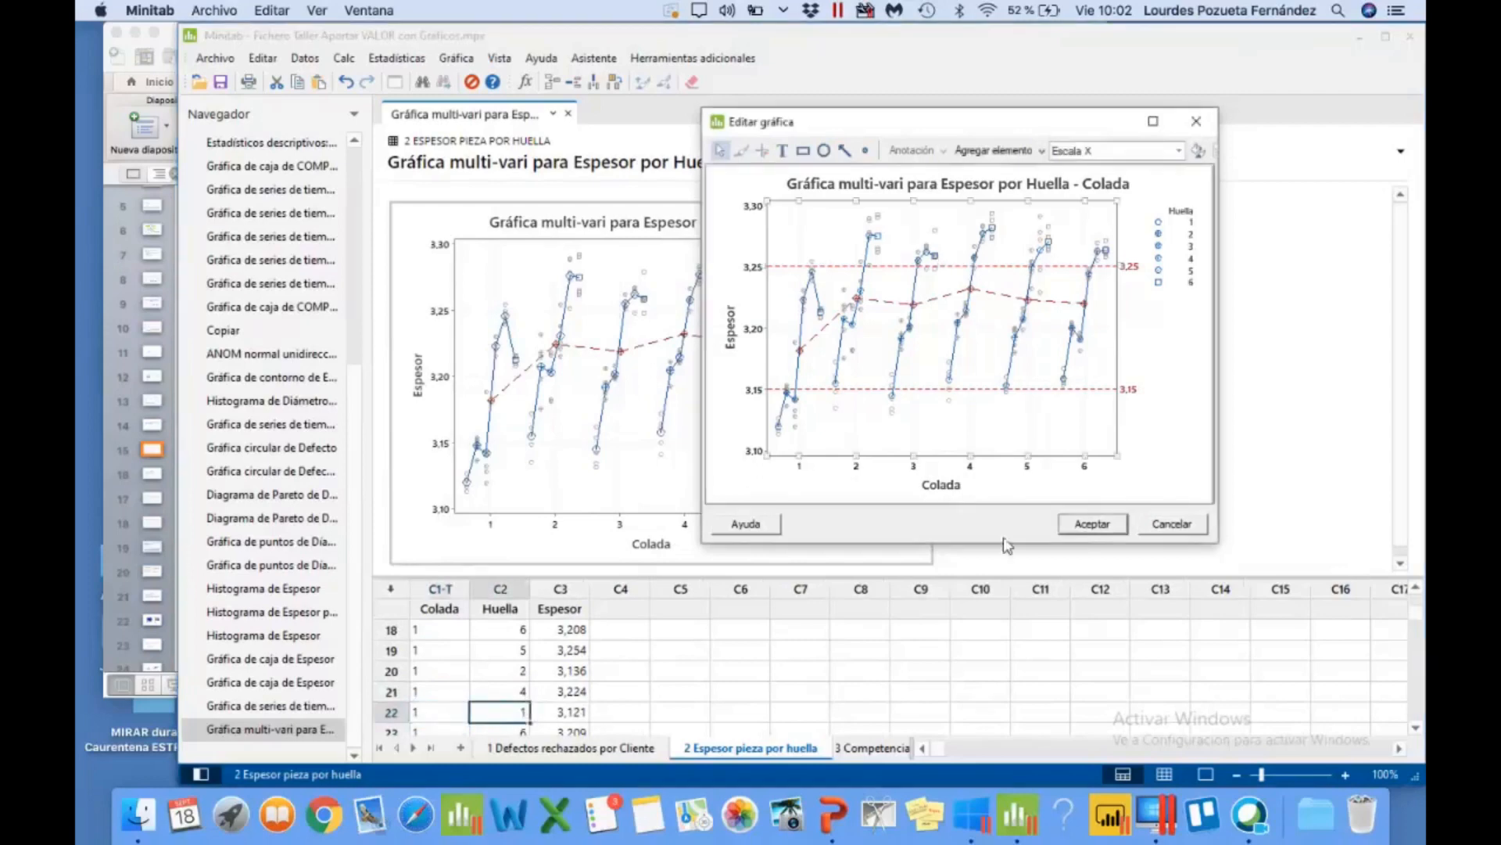
{"action": "left_click", "coordinate": [1082, 528]}
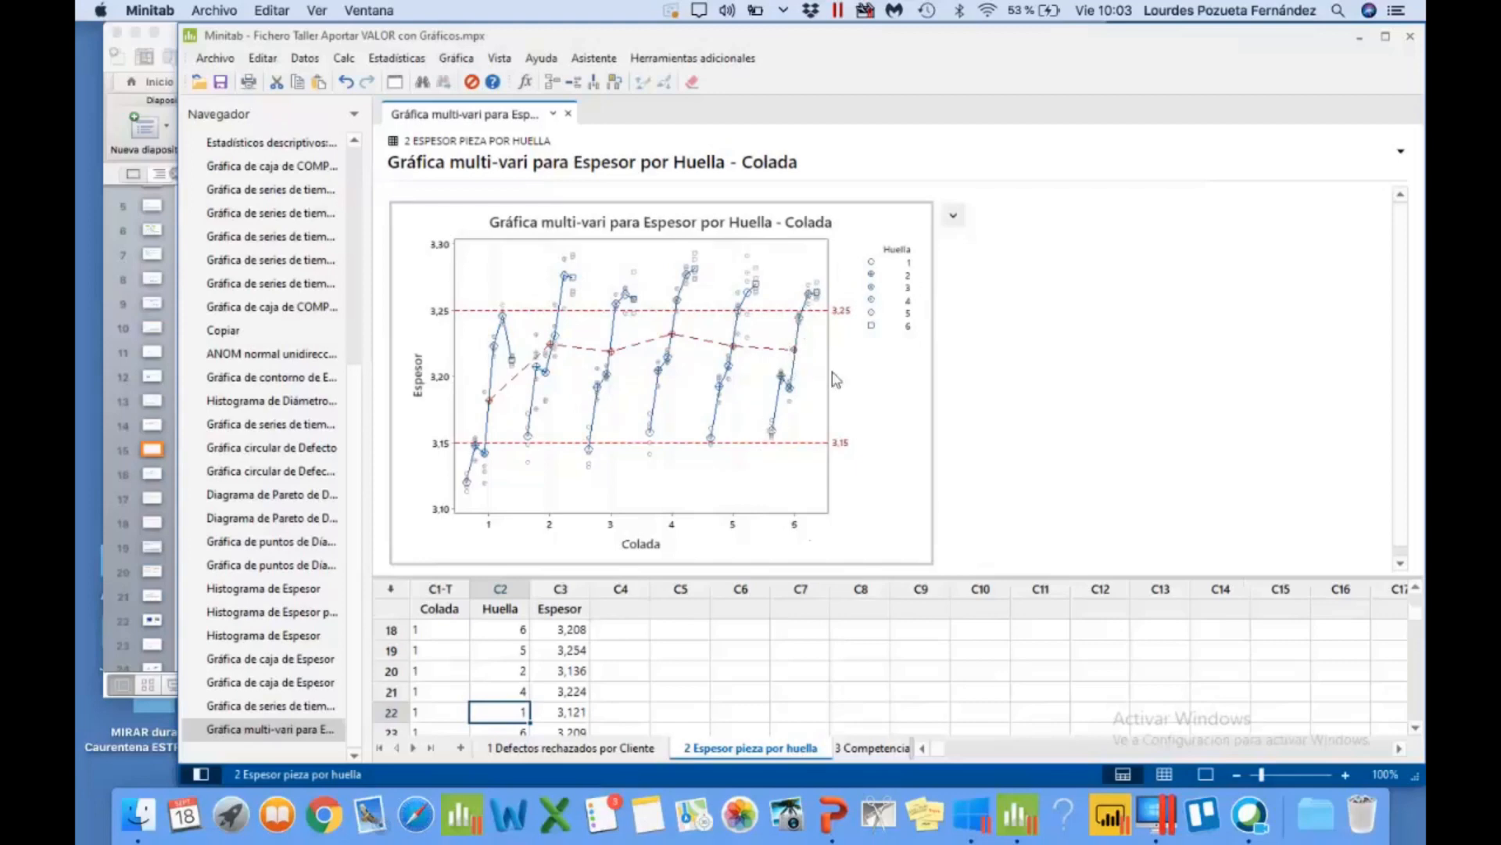
Step: Switch to the PowerPoint presentation, view slide 15 on the two multi-vari charts as a full-screen slide show, and exit the show
{"action": "left_click", "coordinate": [129, 473]}
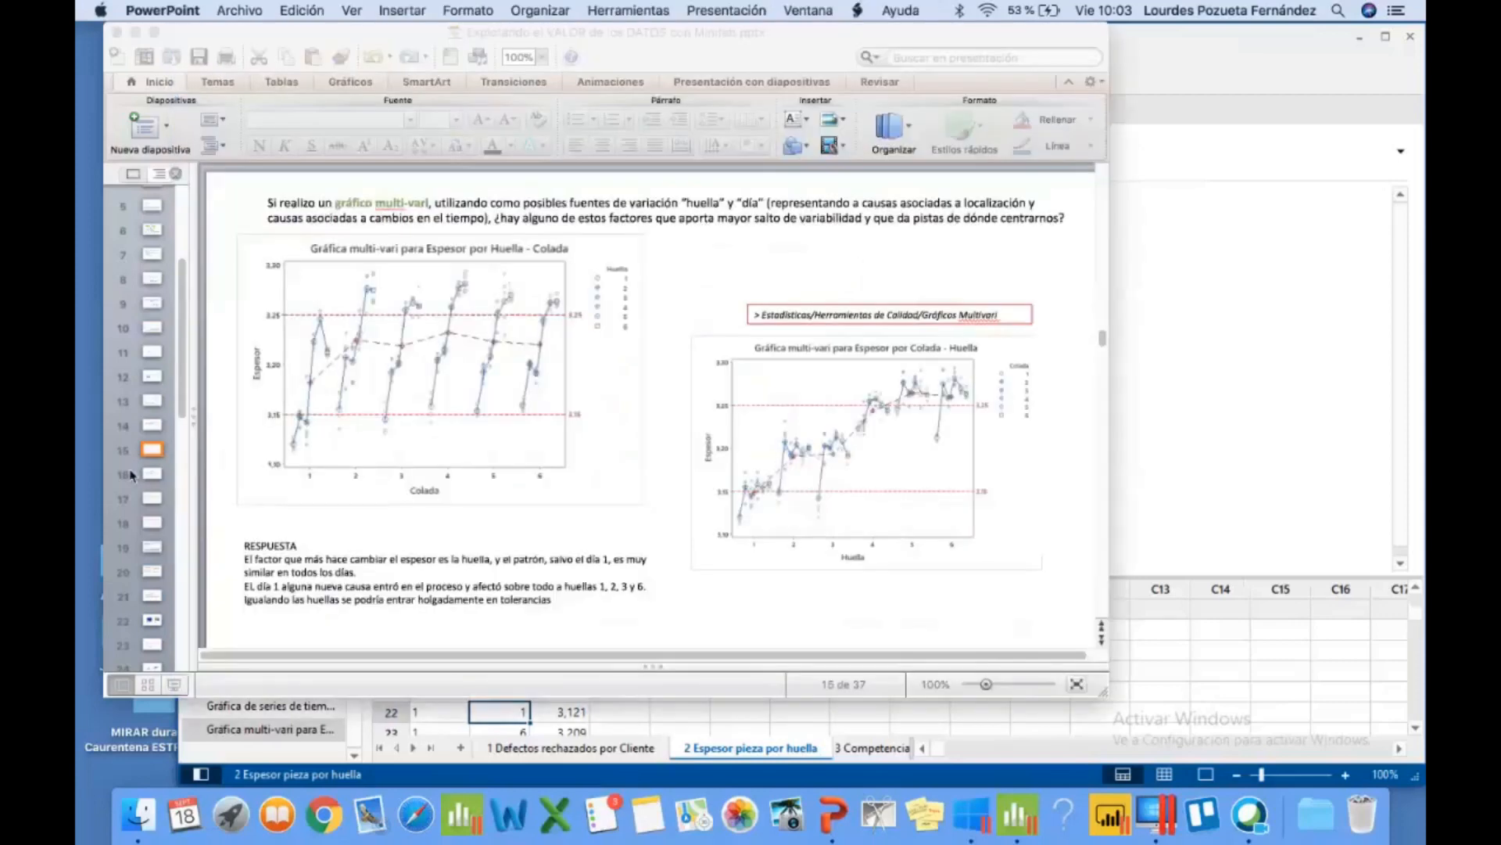
{"action": "left_click", "coordinate": [174, 686]}
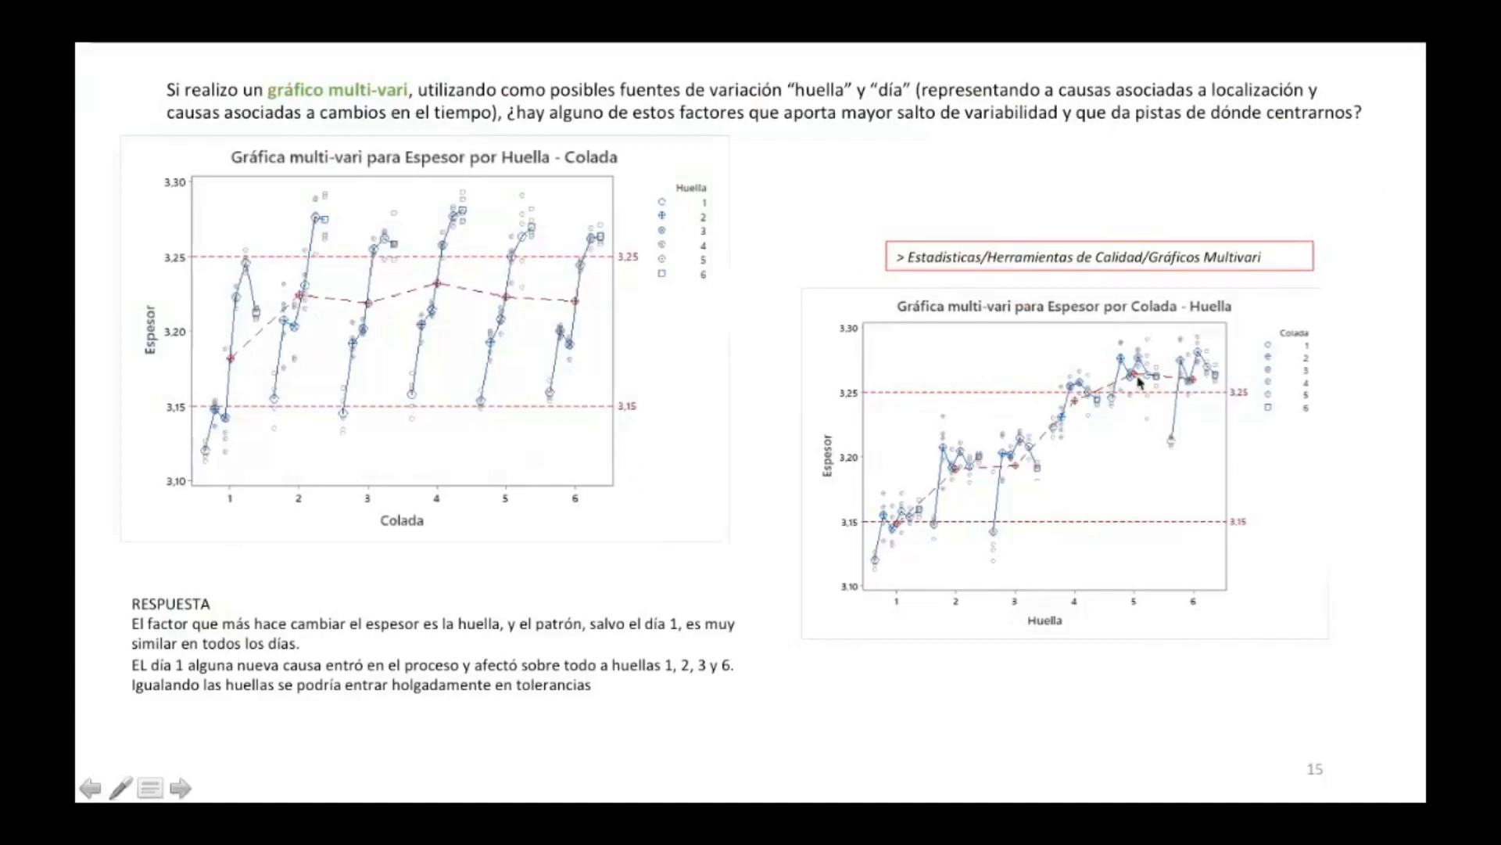
{"action": "key", "text": "Escape"}
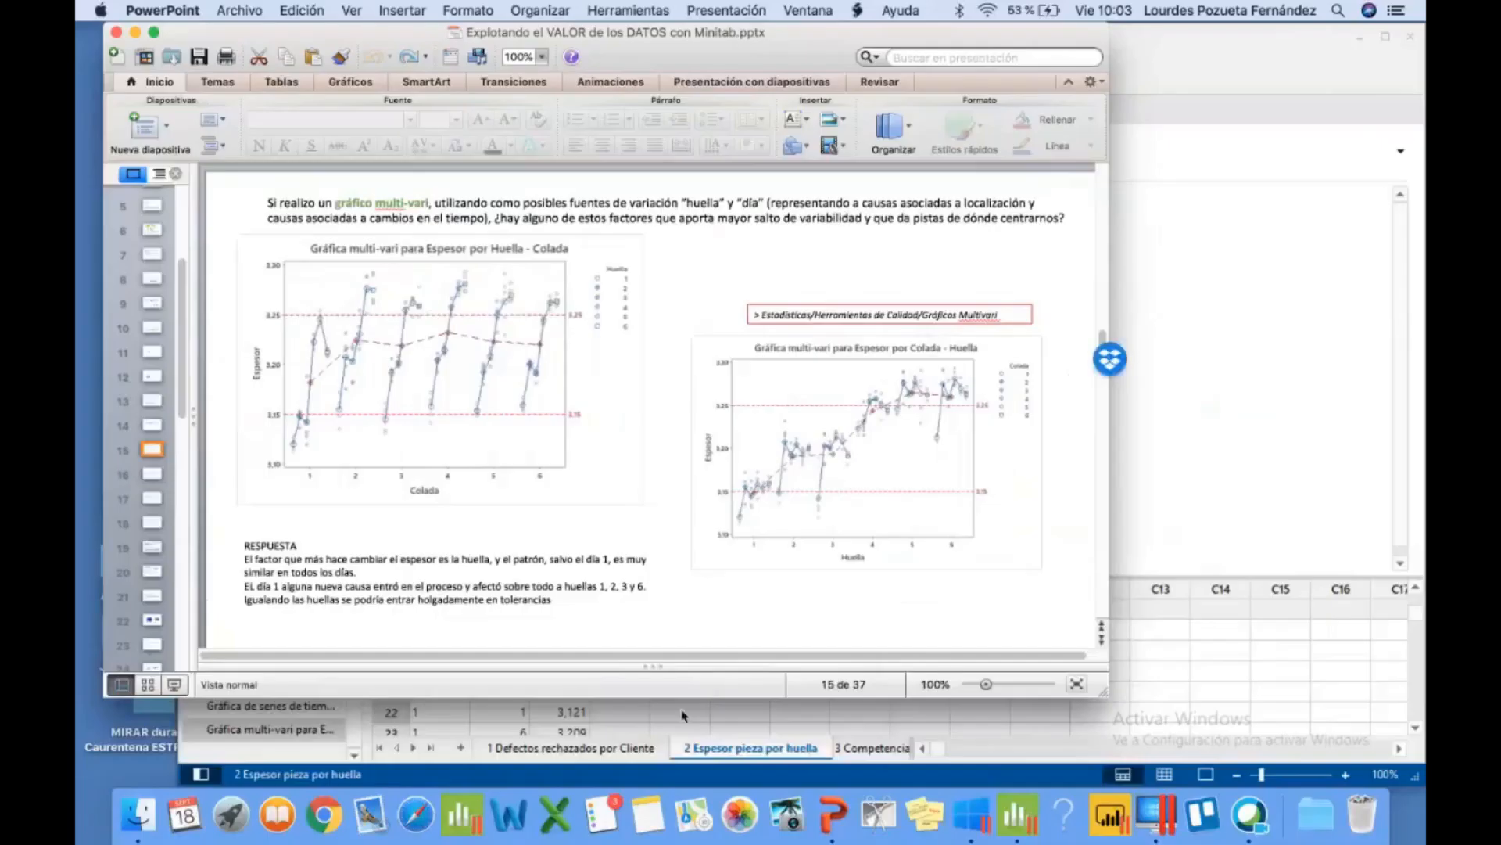
Step: Return to Minitab and generate a multi-vari chart of Espesor with Colada as Factor 1 and Huella as Factor 2
{"action": "left_click", "coordinate": [683, 715]}
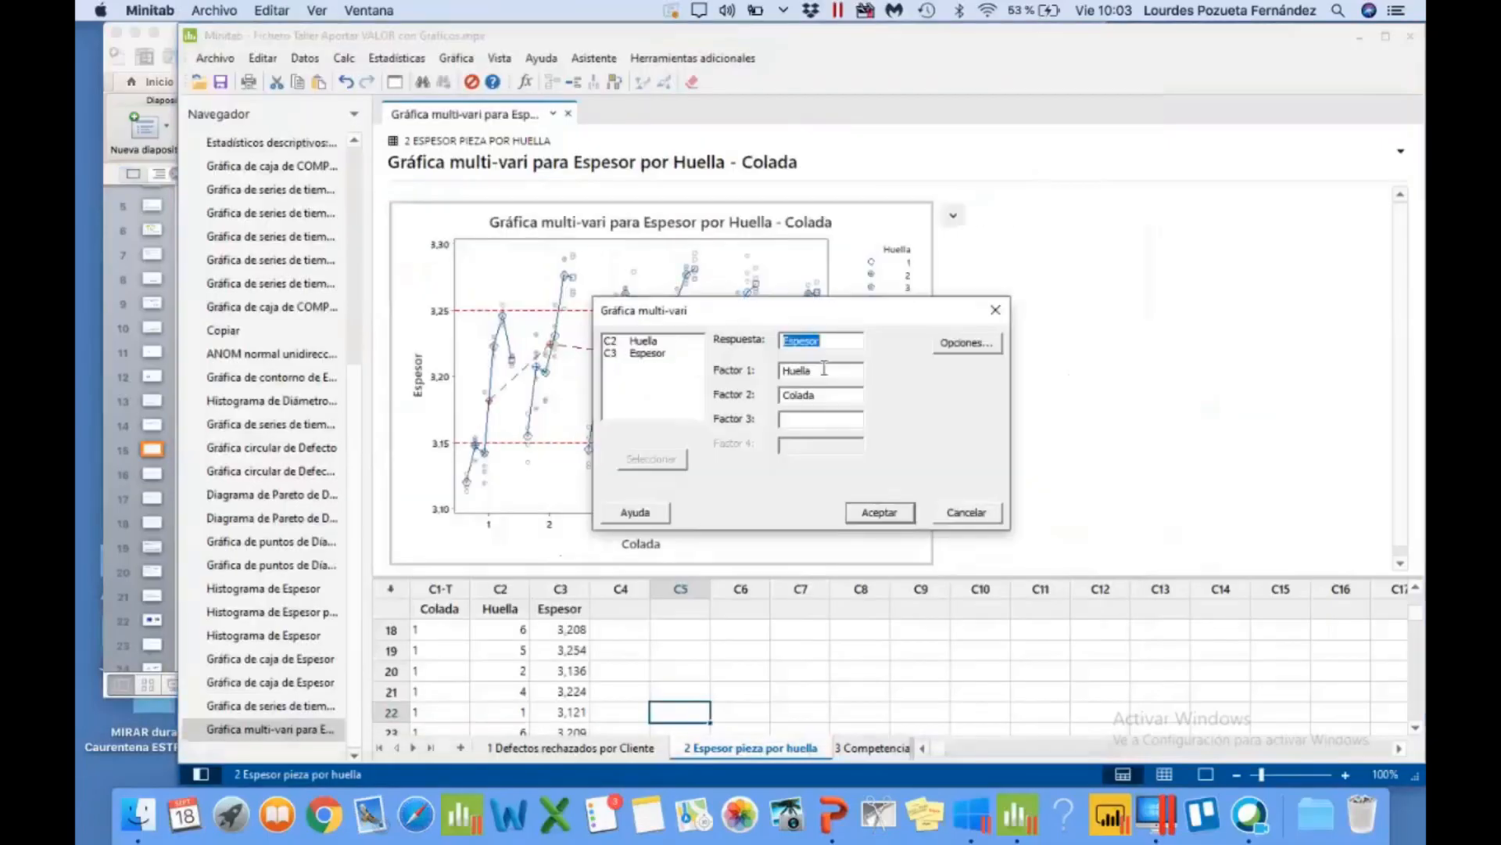
{"action": "key", "text": "Tab"}
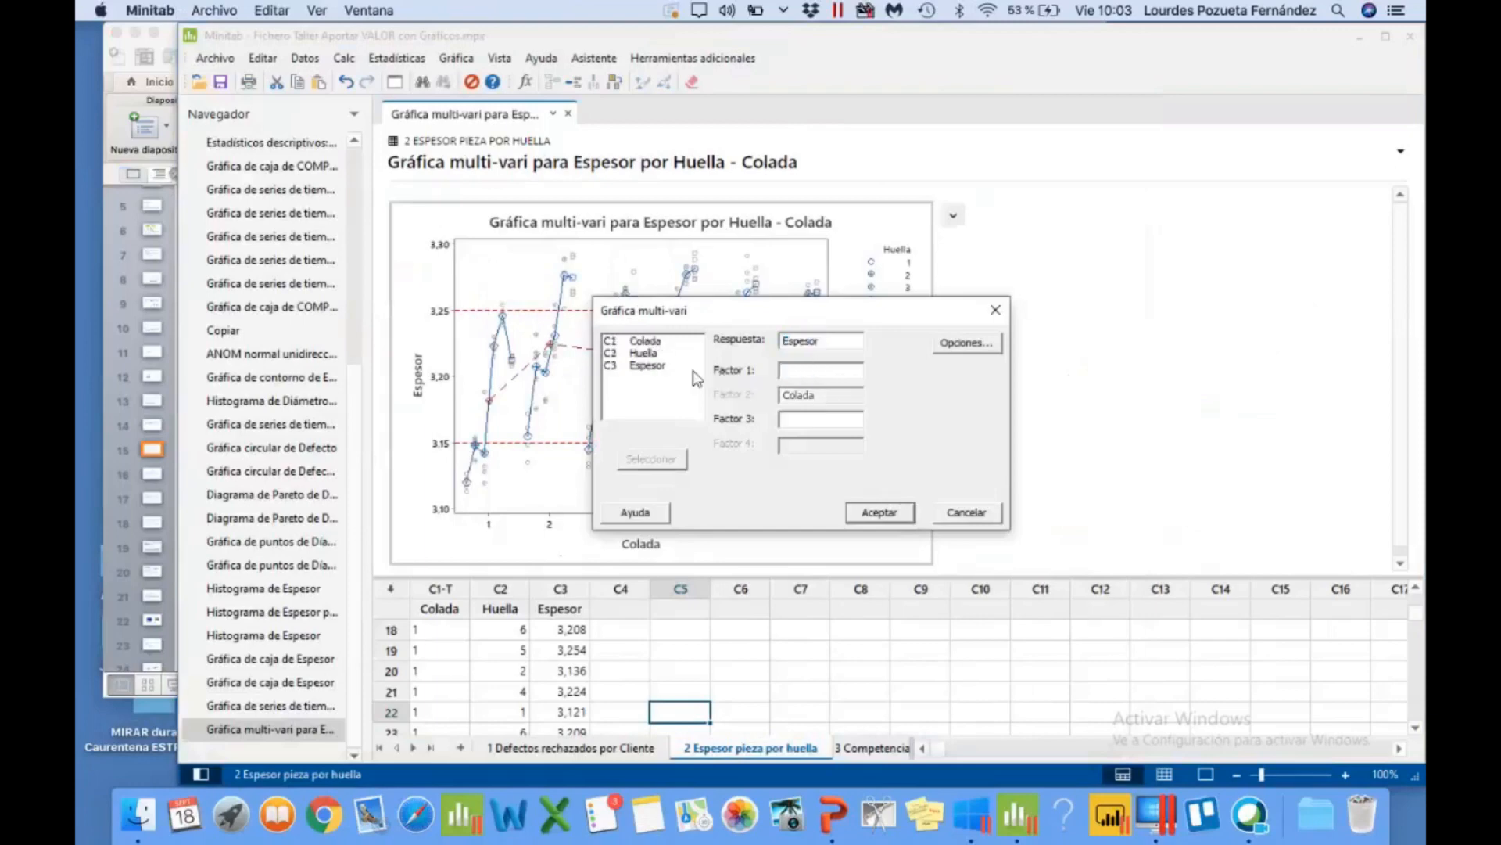
{"action": "double_click", "coordinate": [666, 344]}
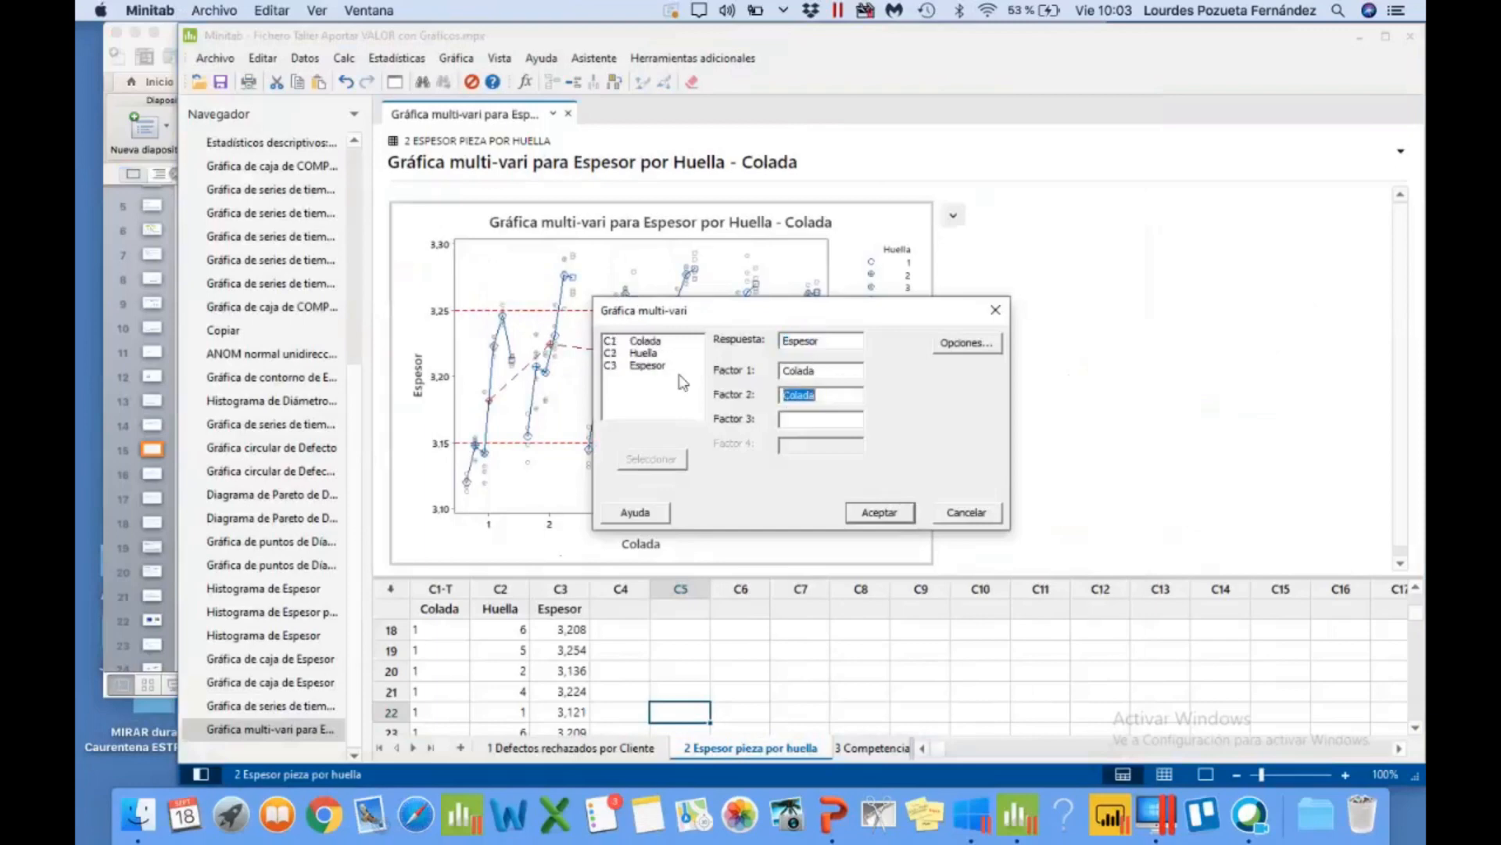
{"action": "left_click", "coordinate": [649, 353]}
{"action": "double_click", "coordinate": [649, 356]}
{"action": "left_click", "coordinate": [896, 520]}
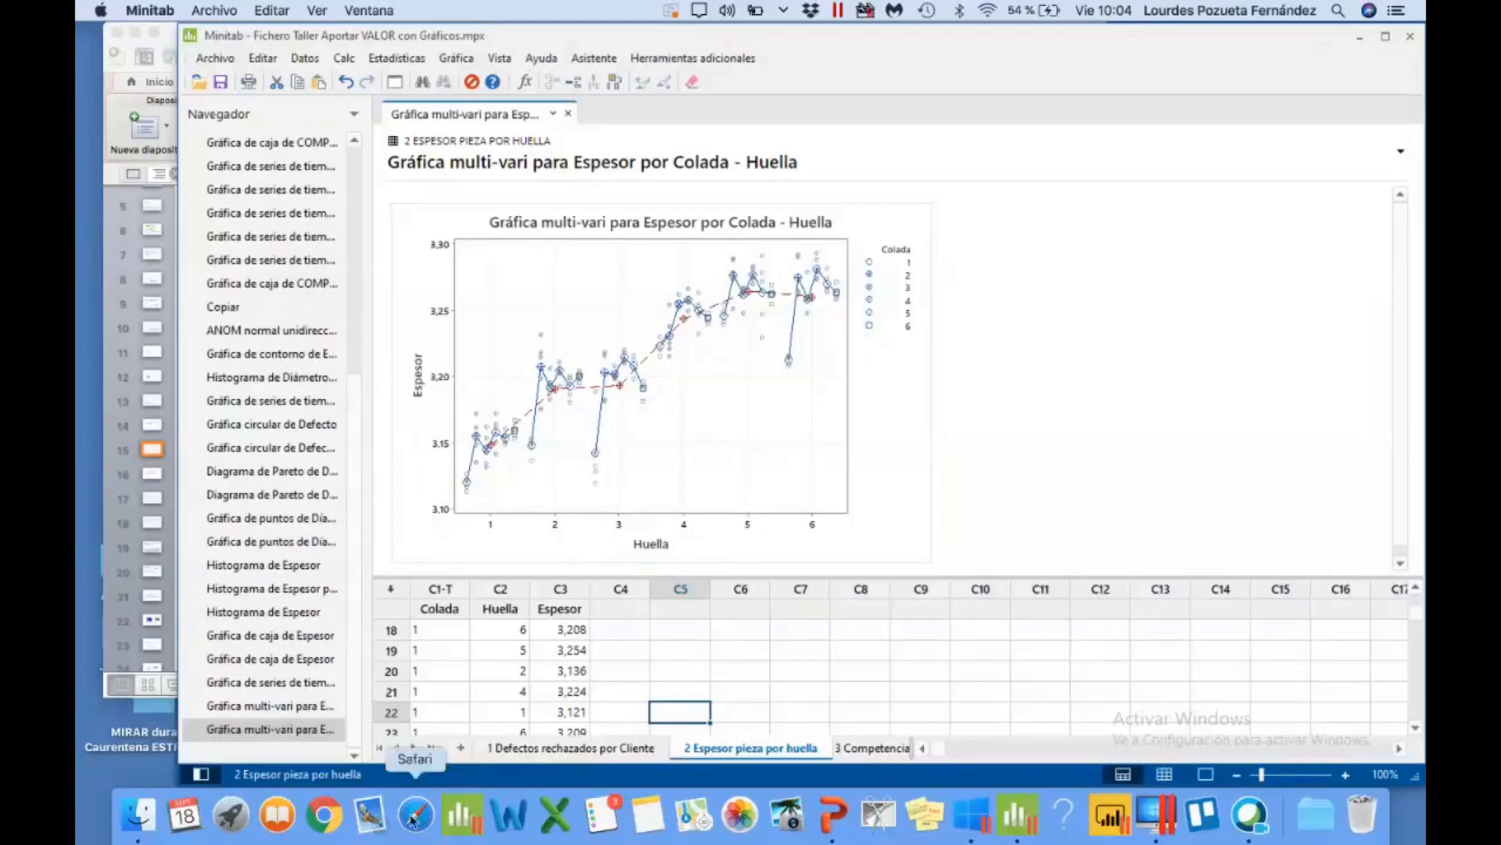
Step: Switch to PowerPoint and review the Caso 2 slides on the basic diagnosis, multi-vari charts, Espesor histograms and box plot by Huella
{"action": "left_click", "coordinate": [827, 817]}
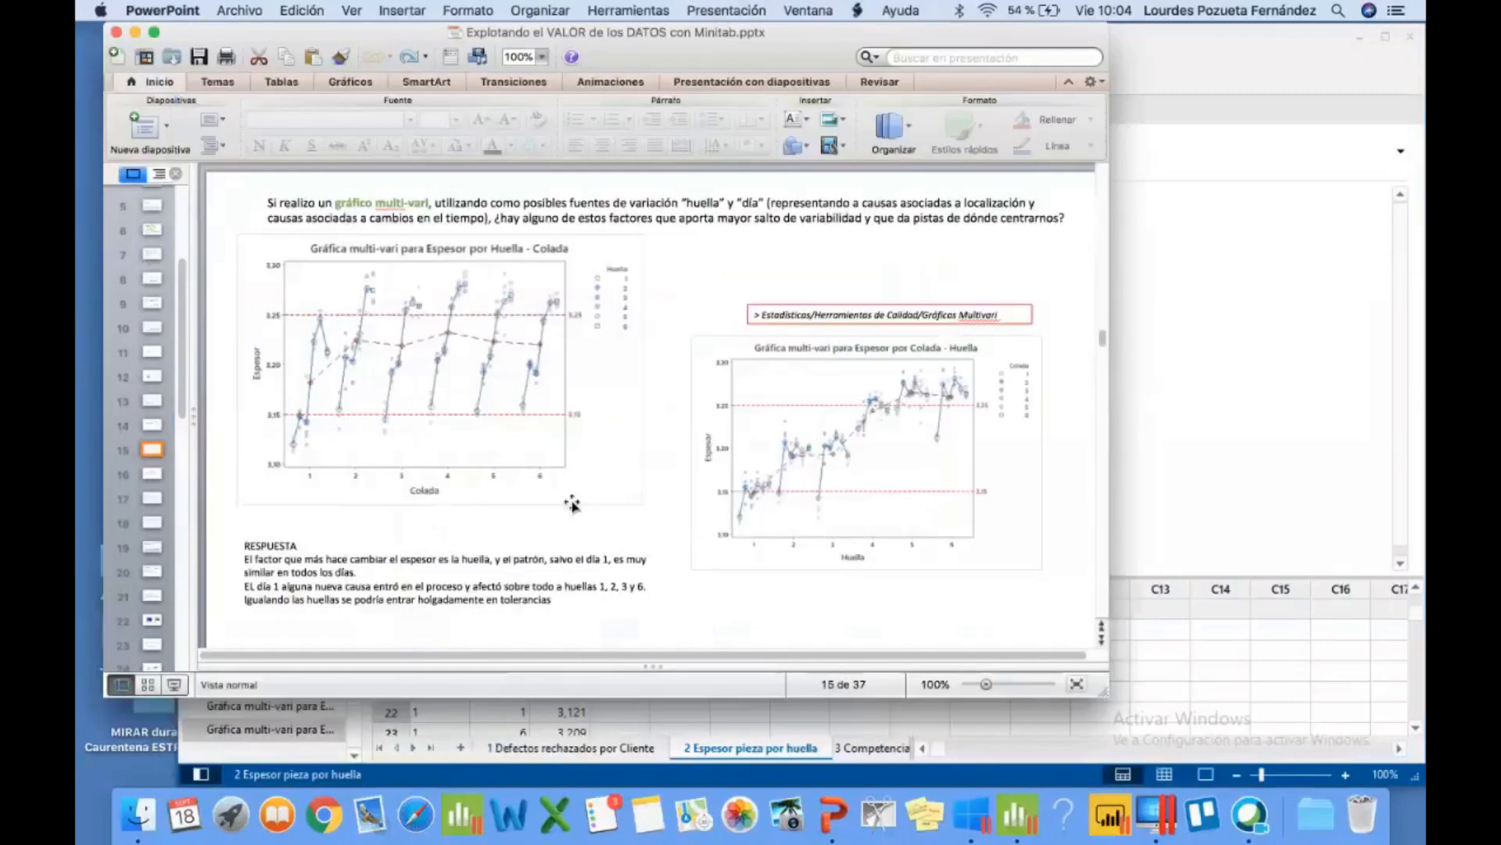
{"action": "left_click", "coordinate": [156, 479]}
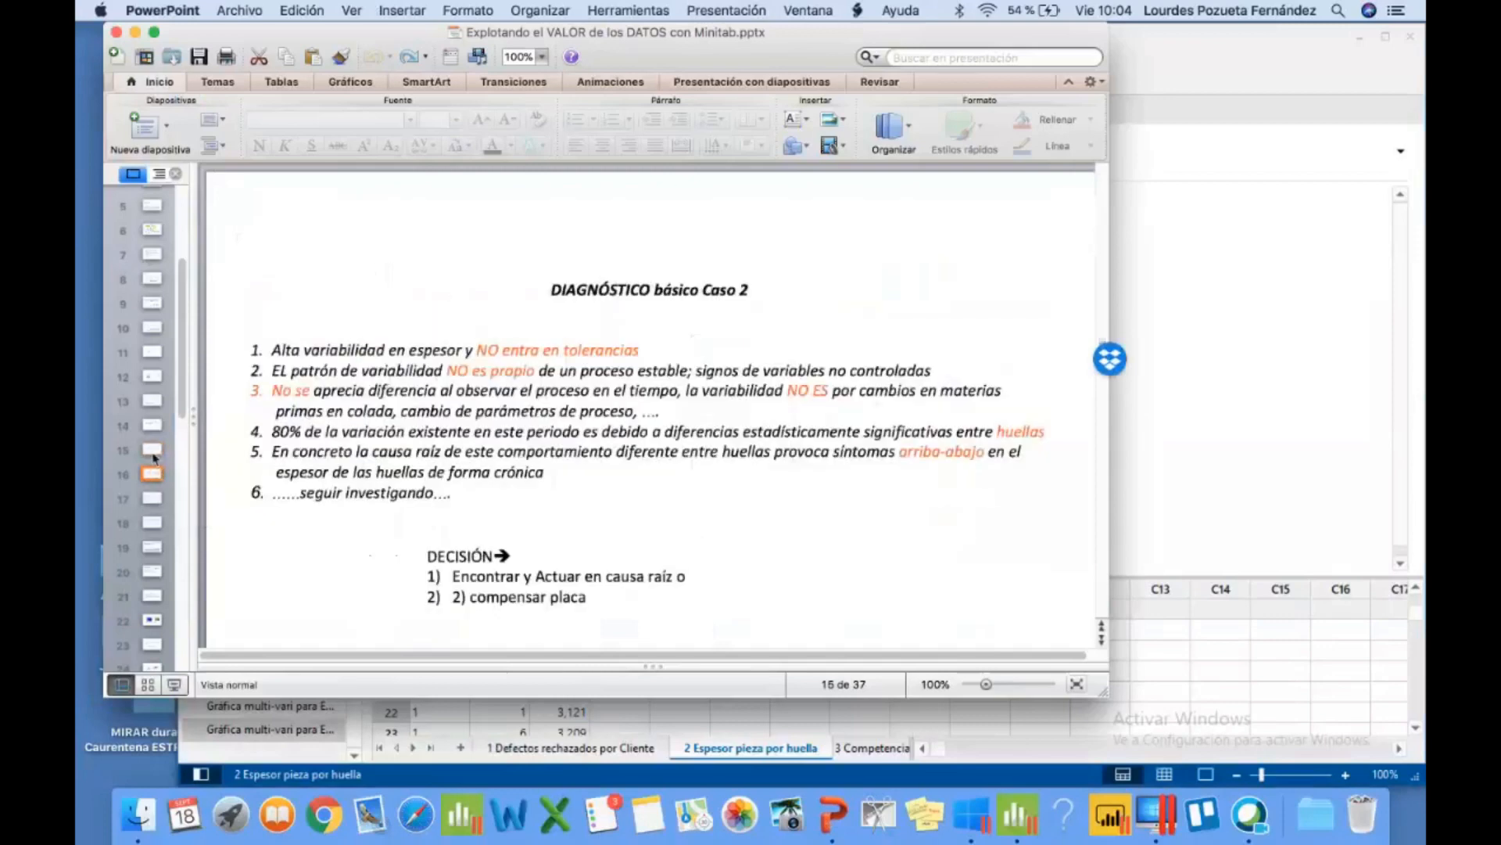
{"action": "left_click", "coordinate": [154, 457]}
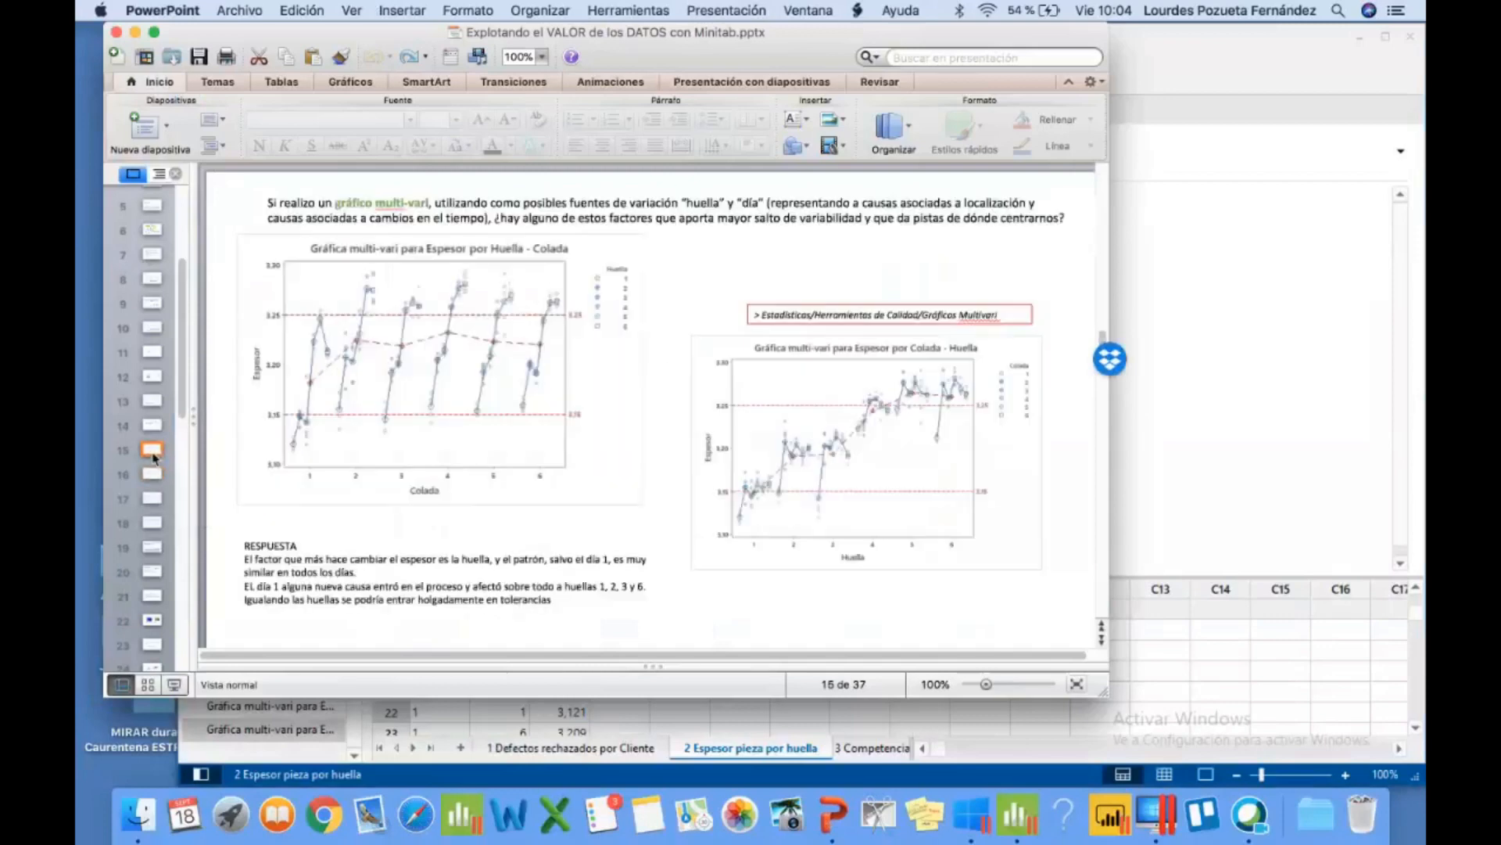
{"action": "left_click", "coordinate": [152, 379]}
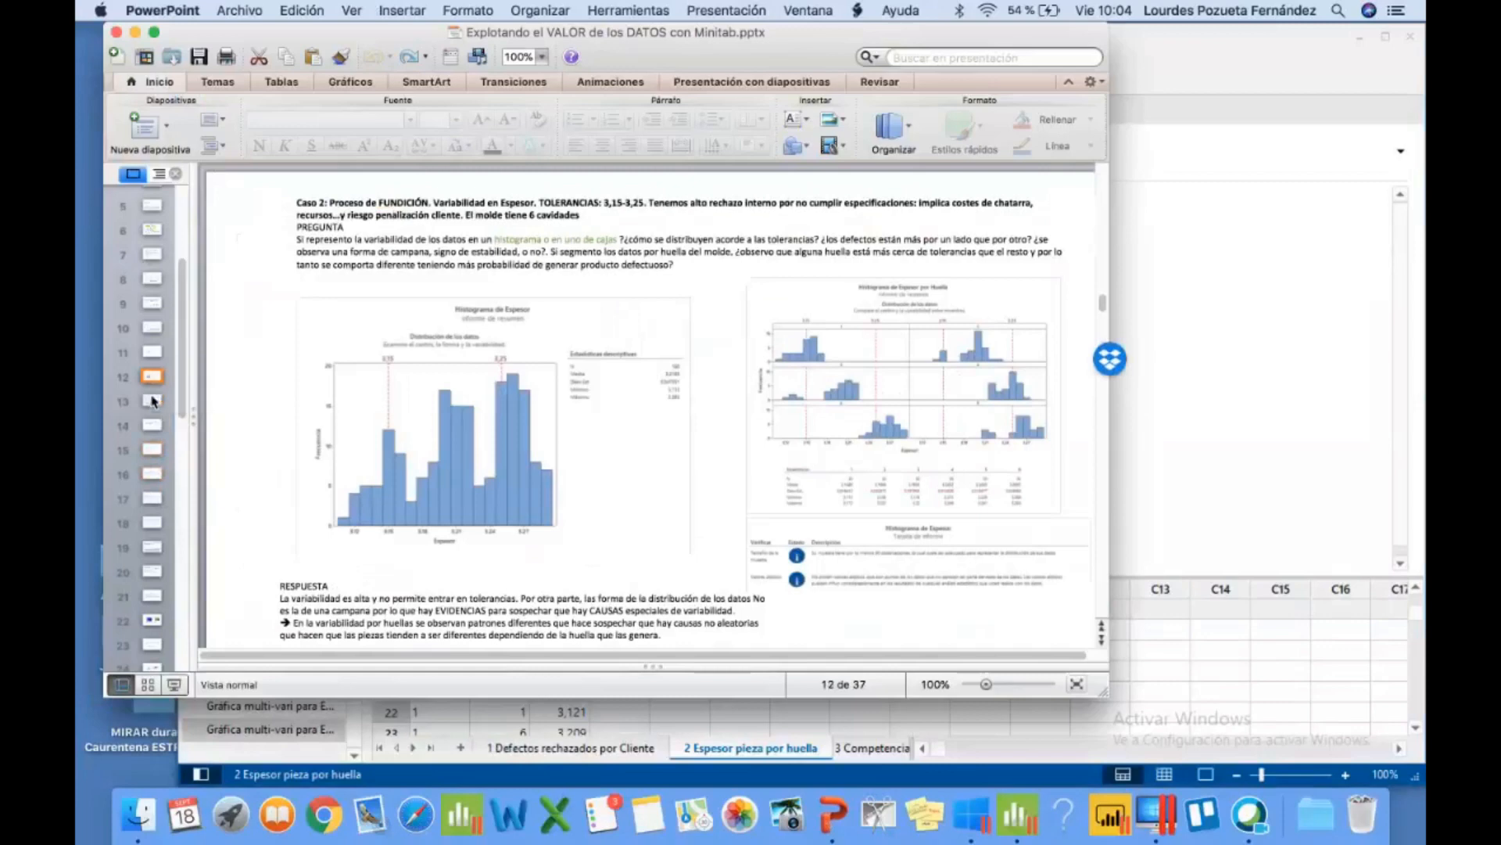
{"action": "left_click", "coordinate": [155, 404]}
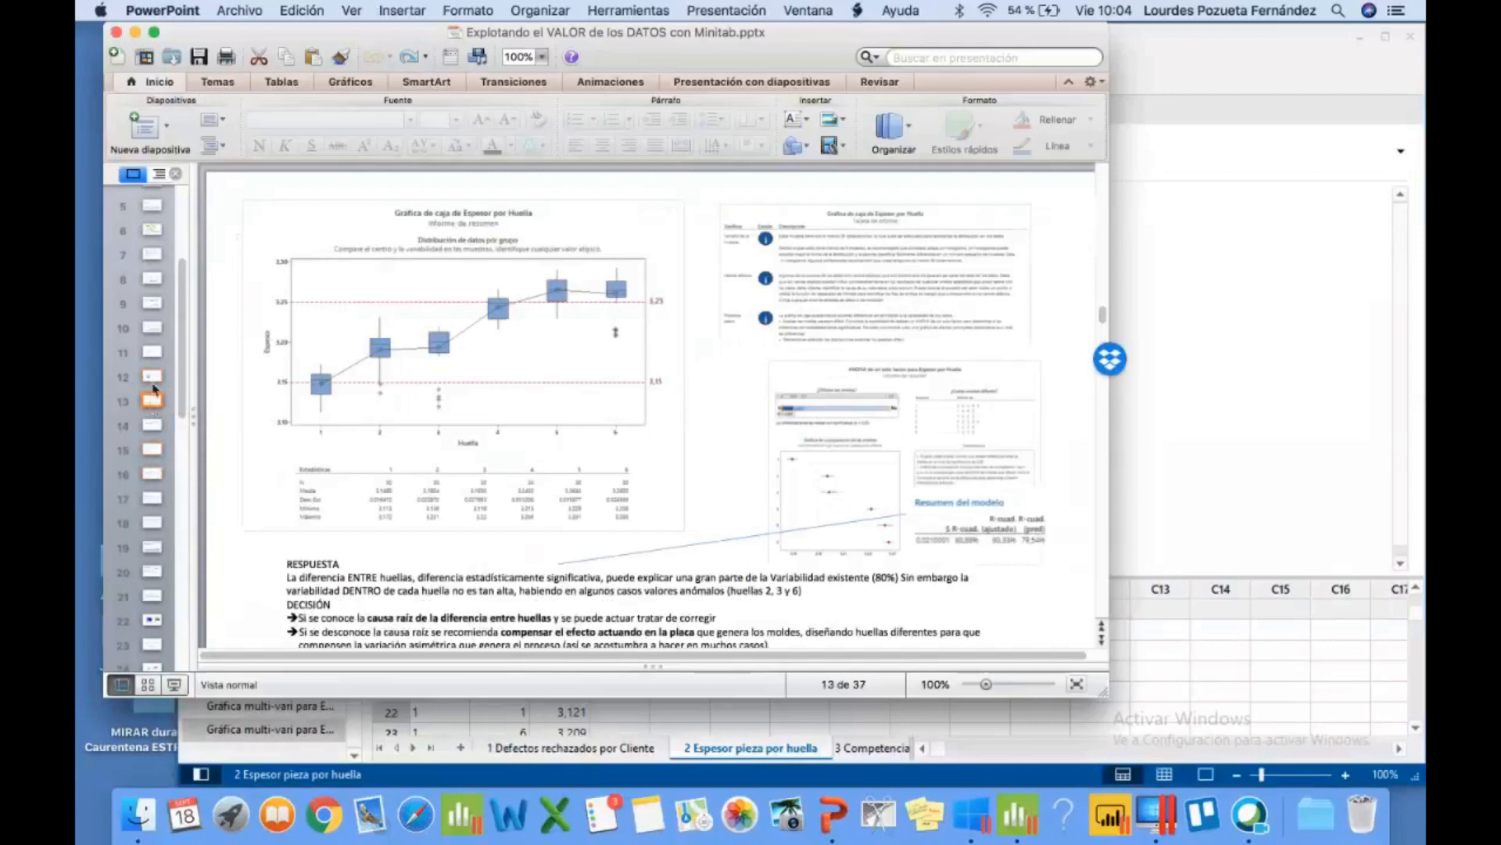
{"action": "left_click", "coordinate": [154, 380]}
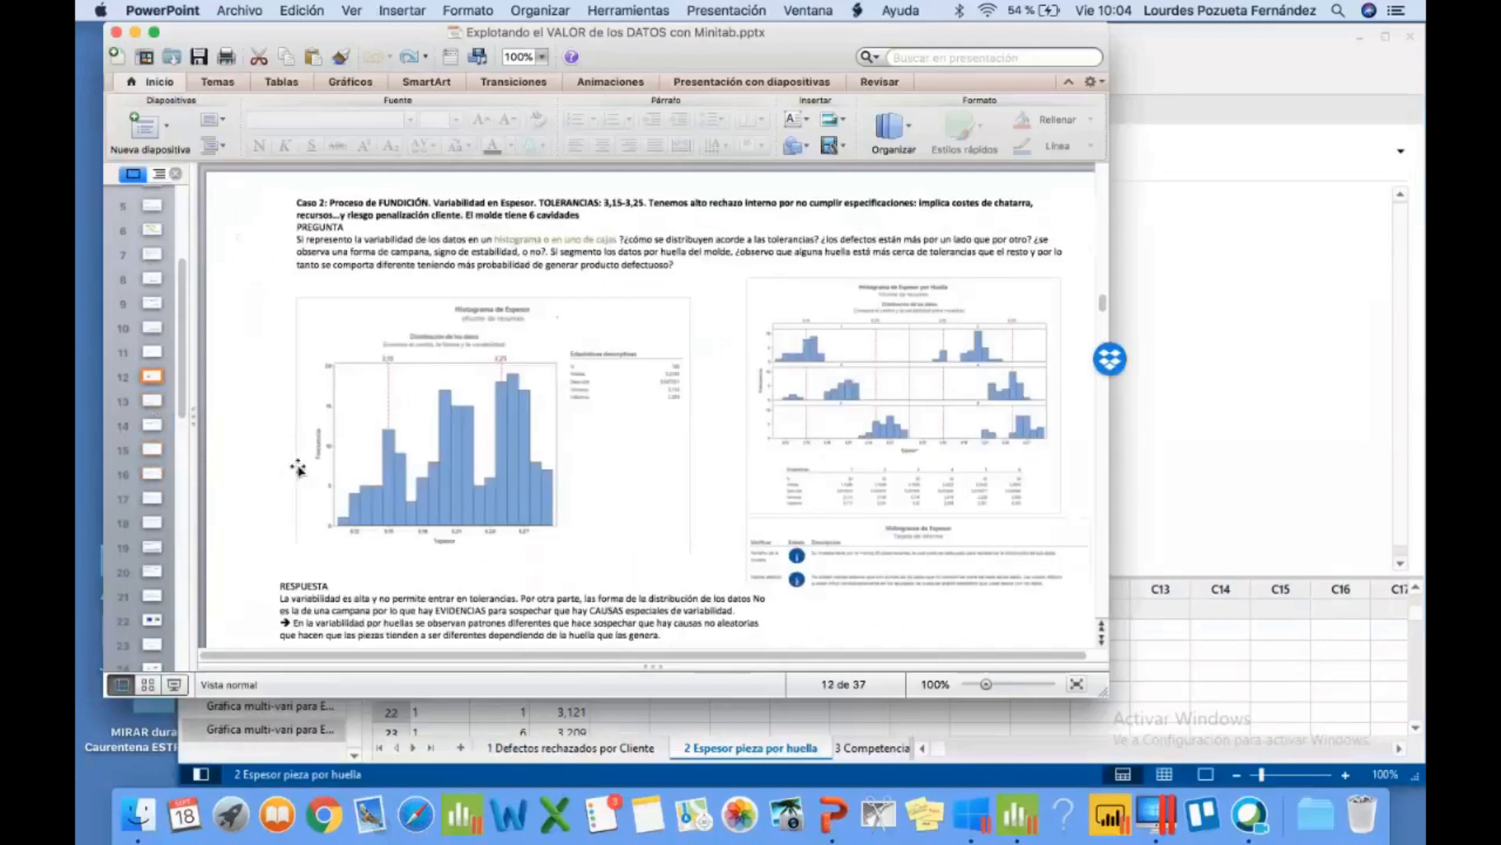
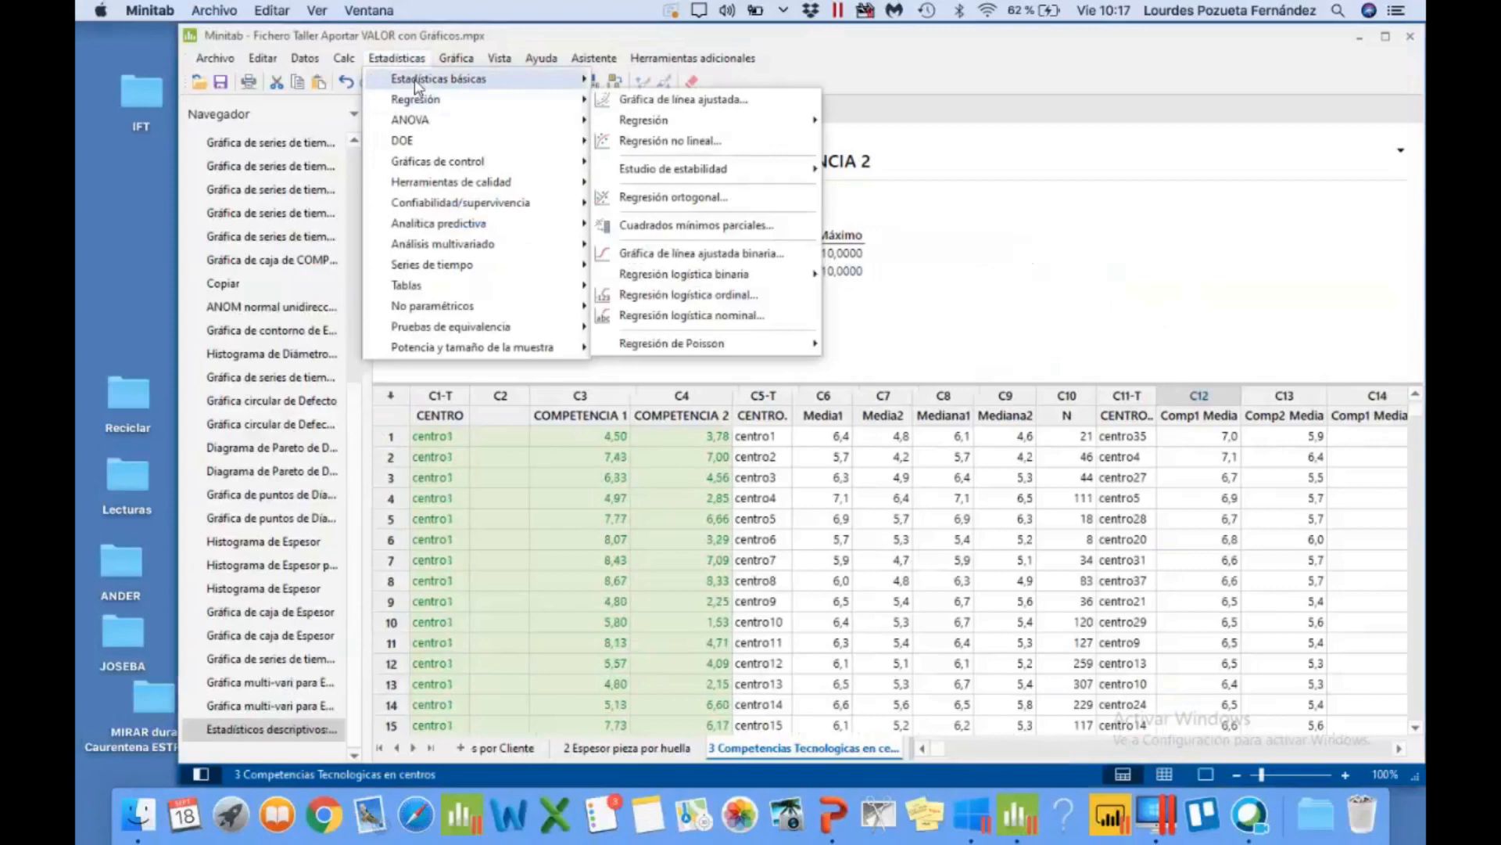
{"action": "mouse_move", "coordinate": [417, 86]}
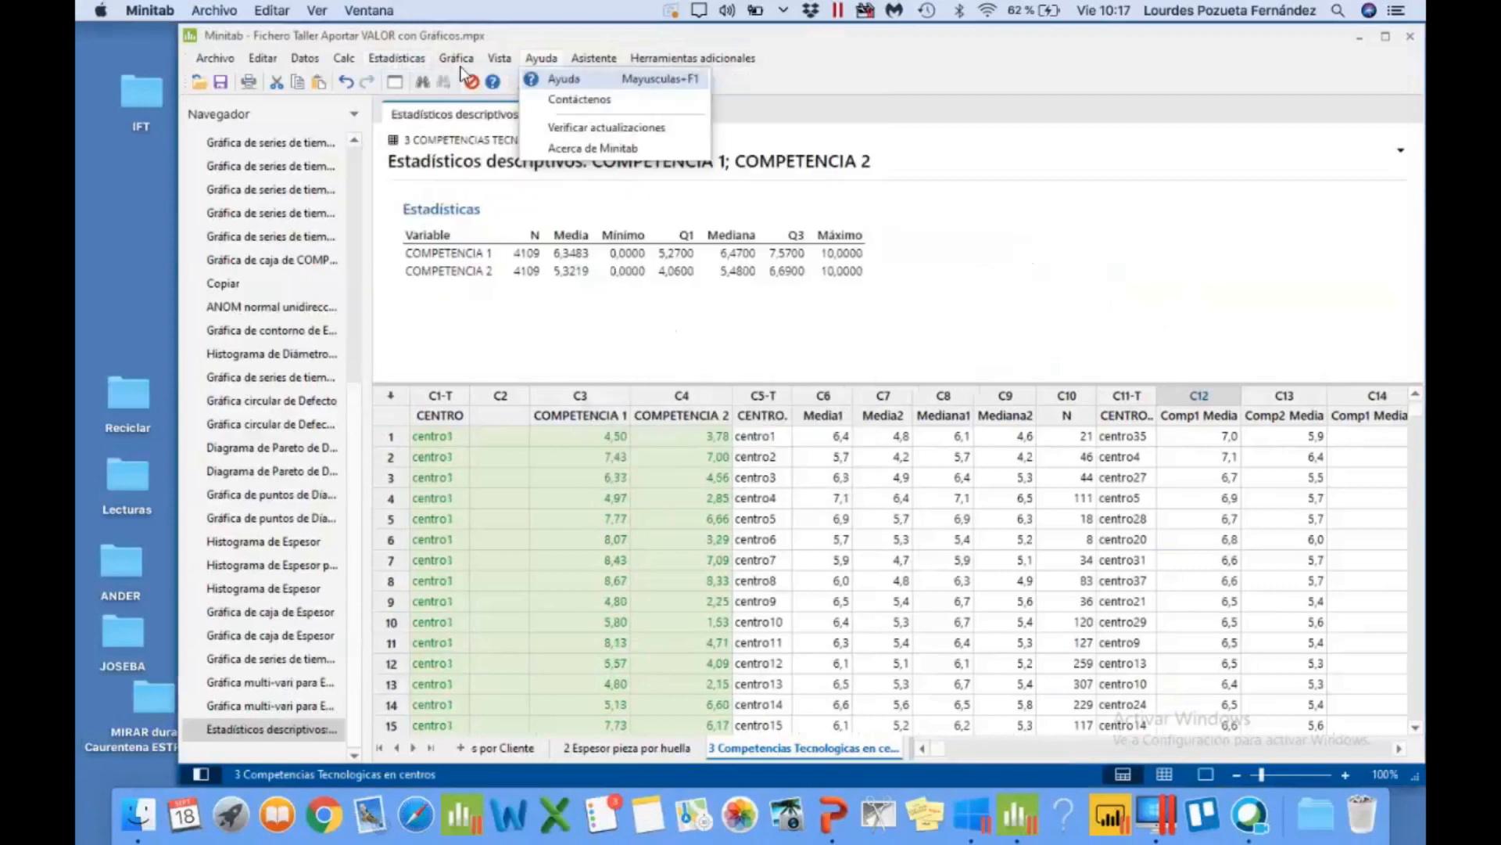
{"action": "left_click", "coordinate": [416, 64]}
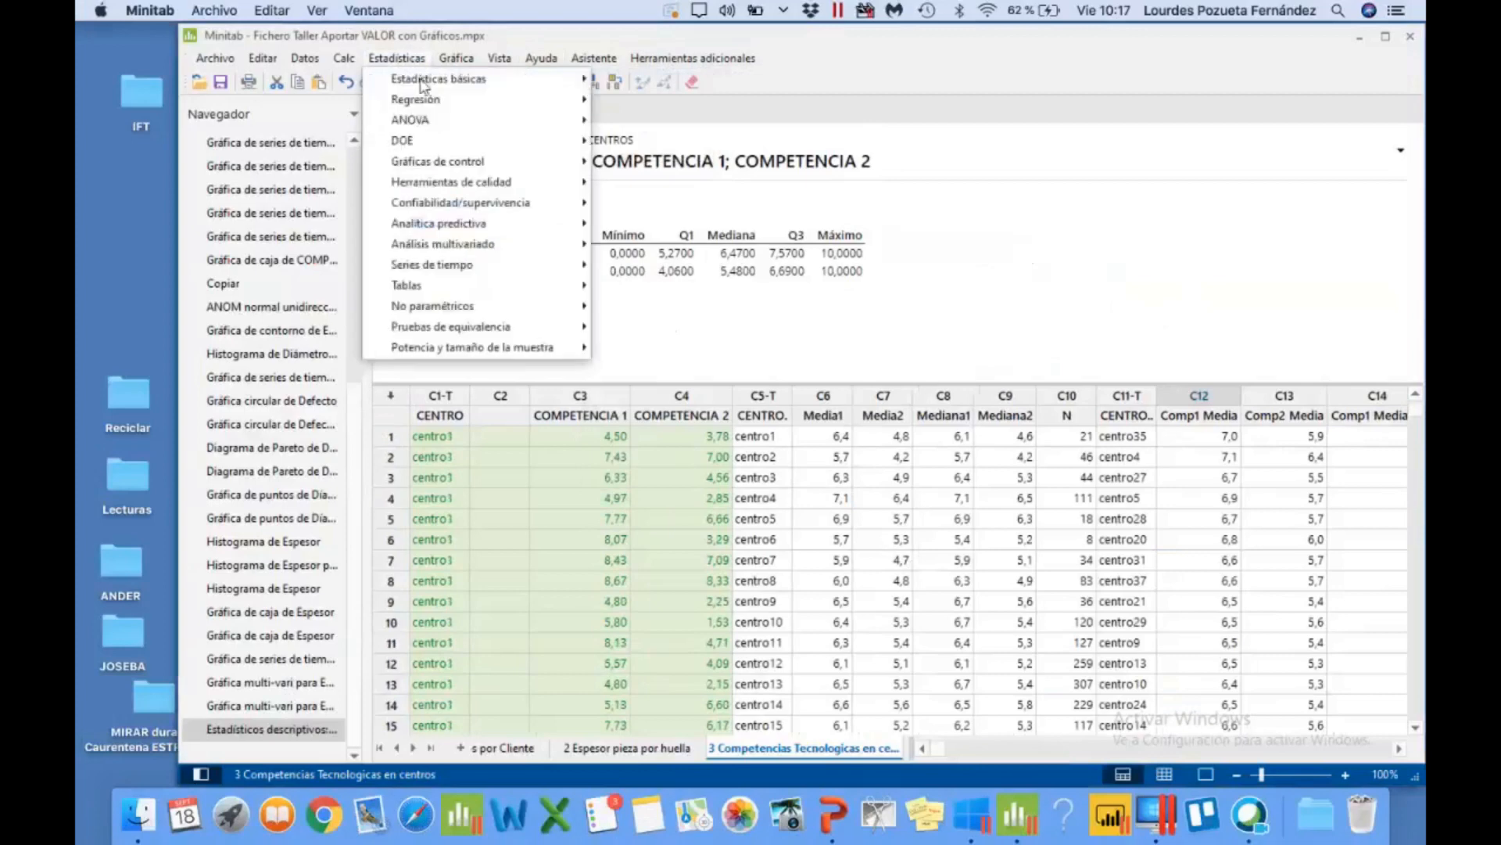
Step: Store the median and number of present values of COMPETENCIA 1 and COMPETENCIA 2 by CENTRO in the worksheet
{"action": "mouse_move", "coordinate": [421, 86]}
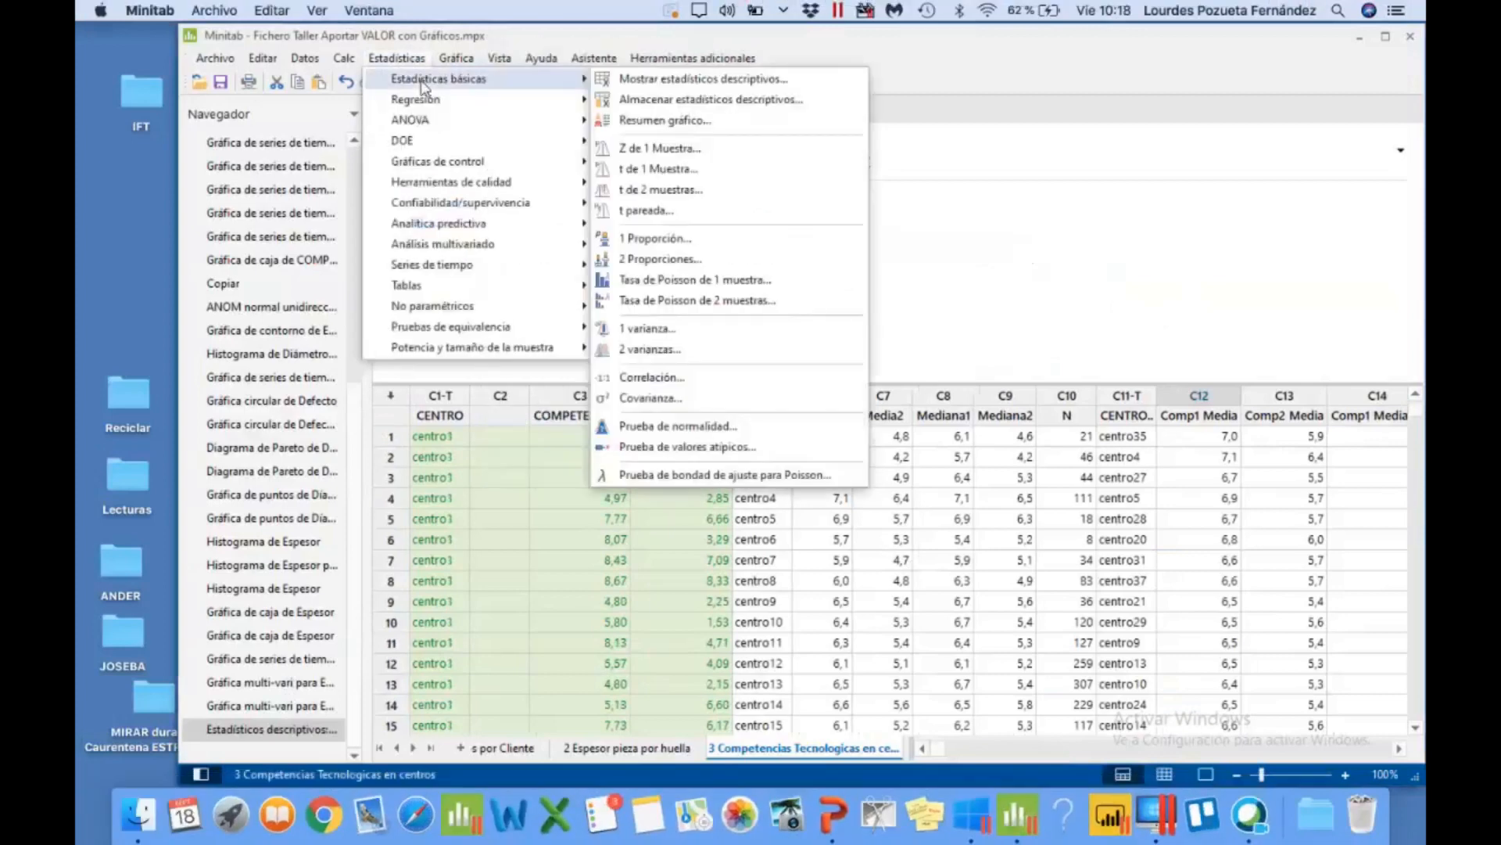
{"action": "left_click", "coordinate": [646, 101]}
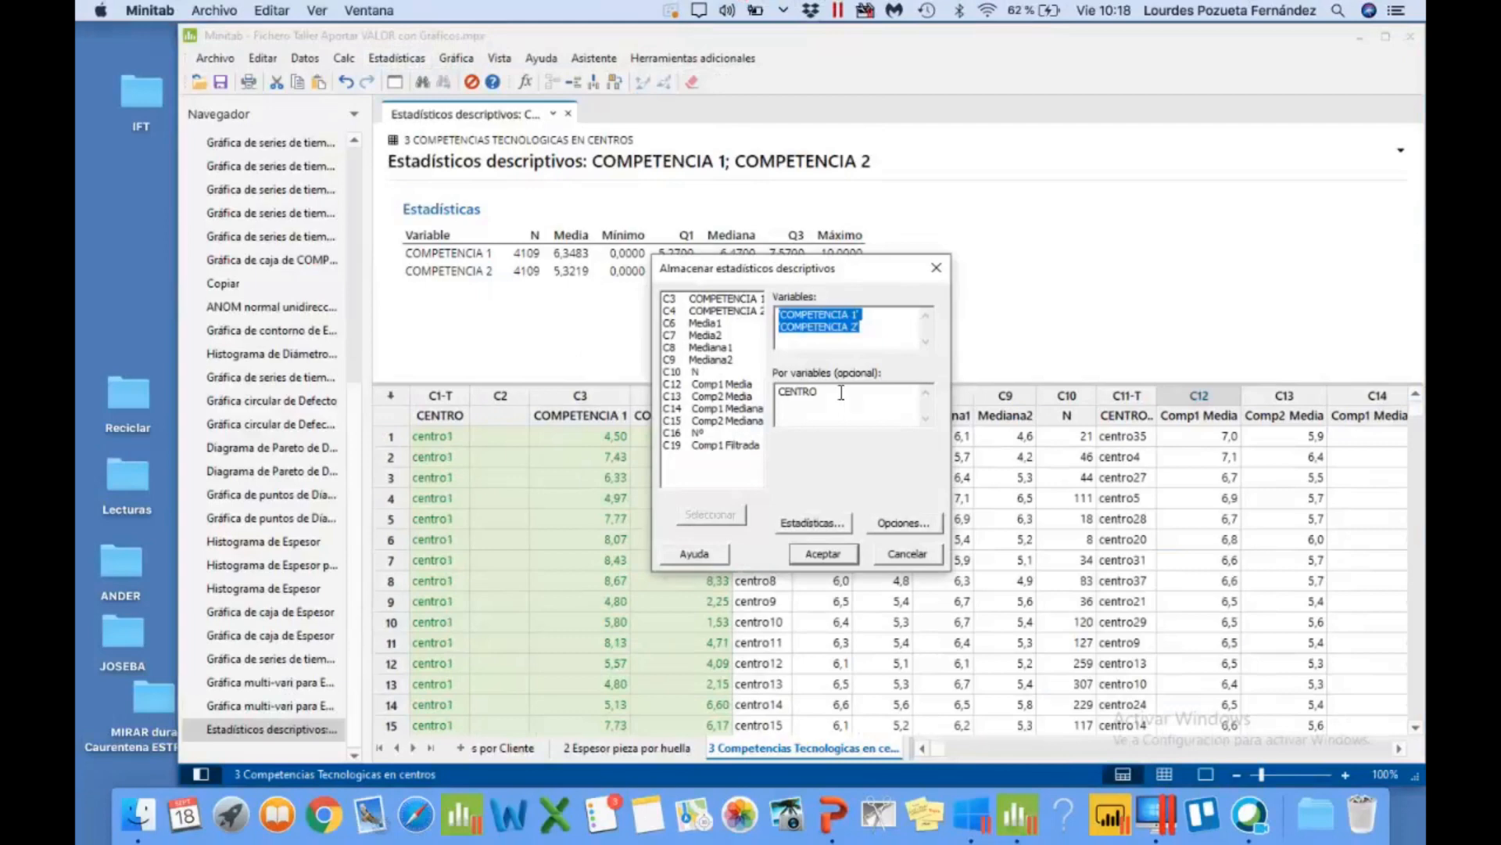
{"action": "left_click", "coordinate": [834, 524]}
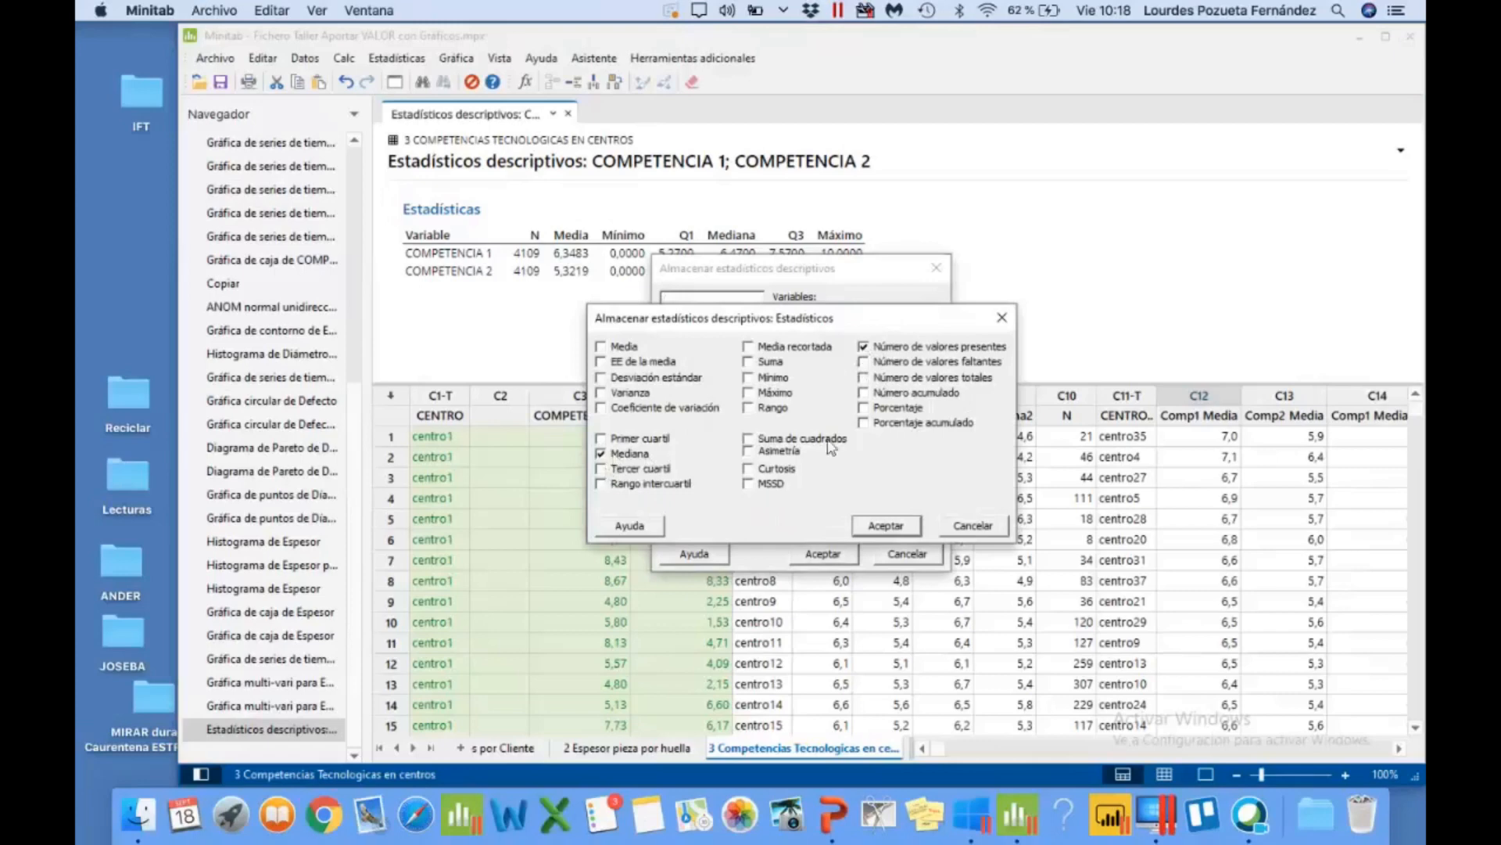
{"action": "left_click", "coordinate": [882, 525]}
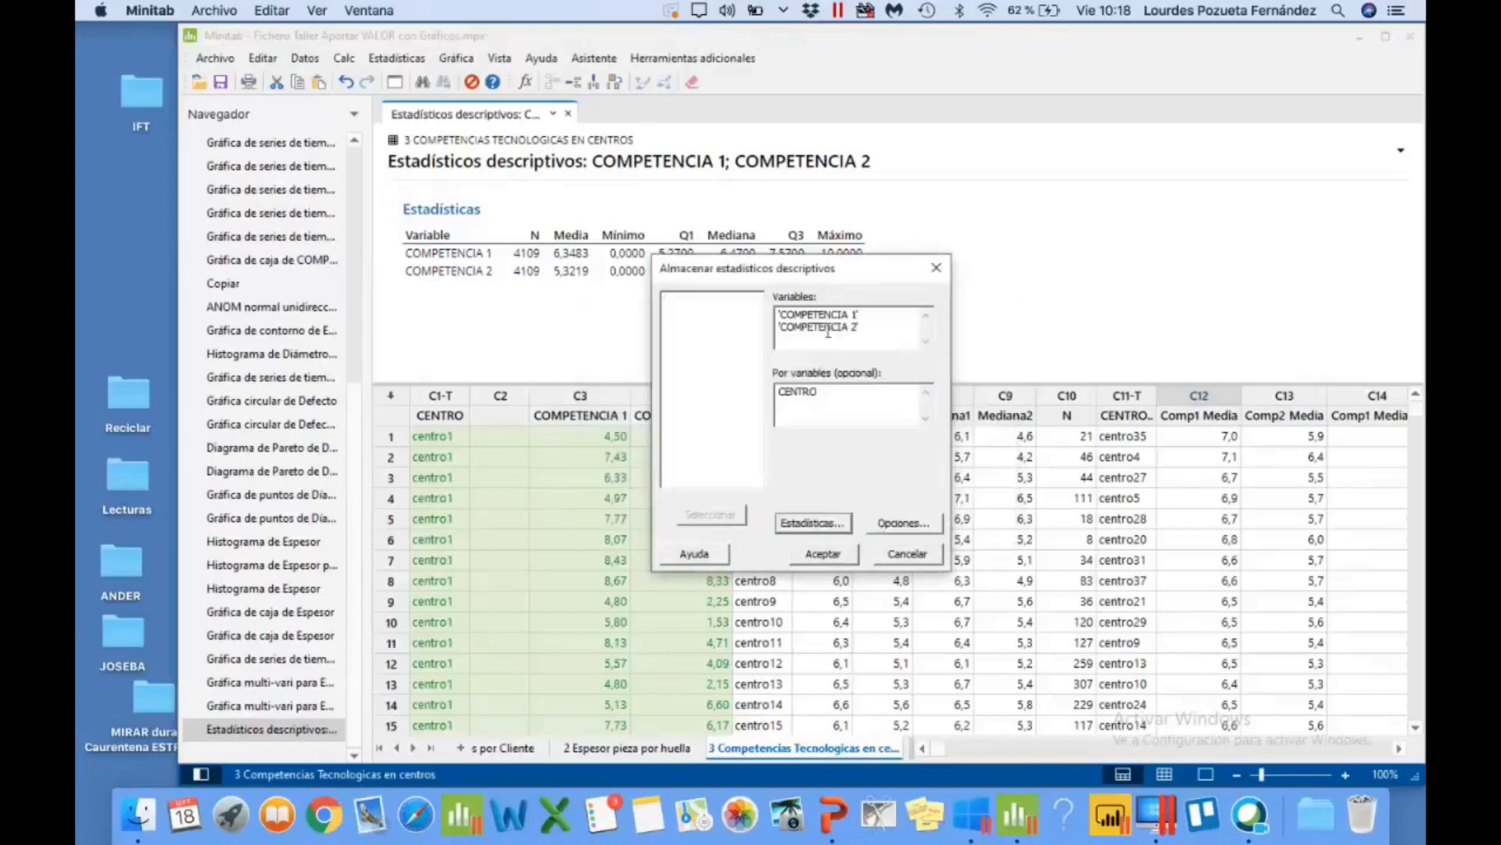
{"action": "left_click", "coordinate": [820, 555]}
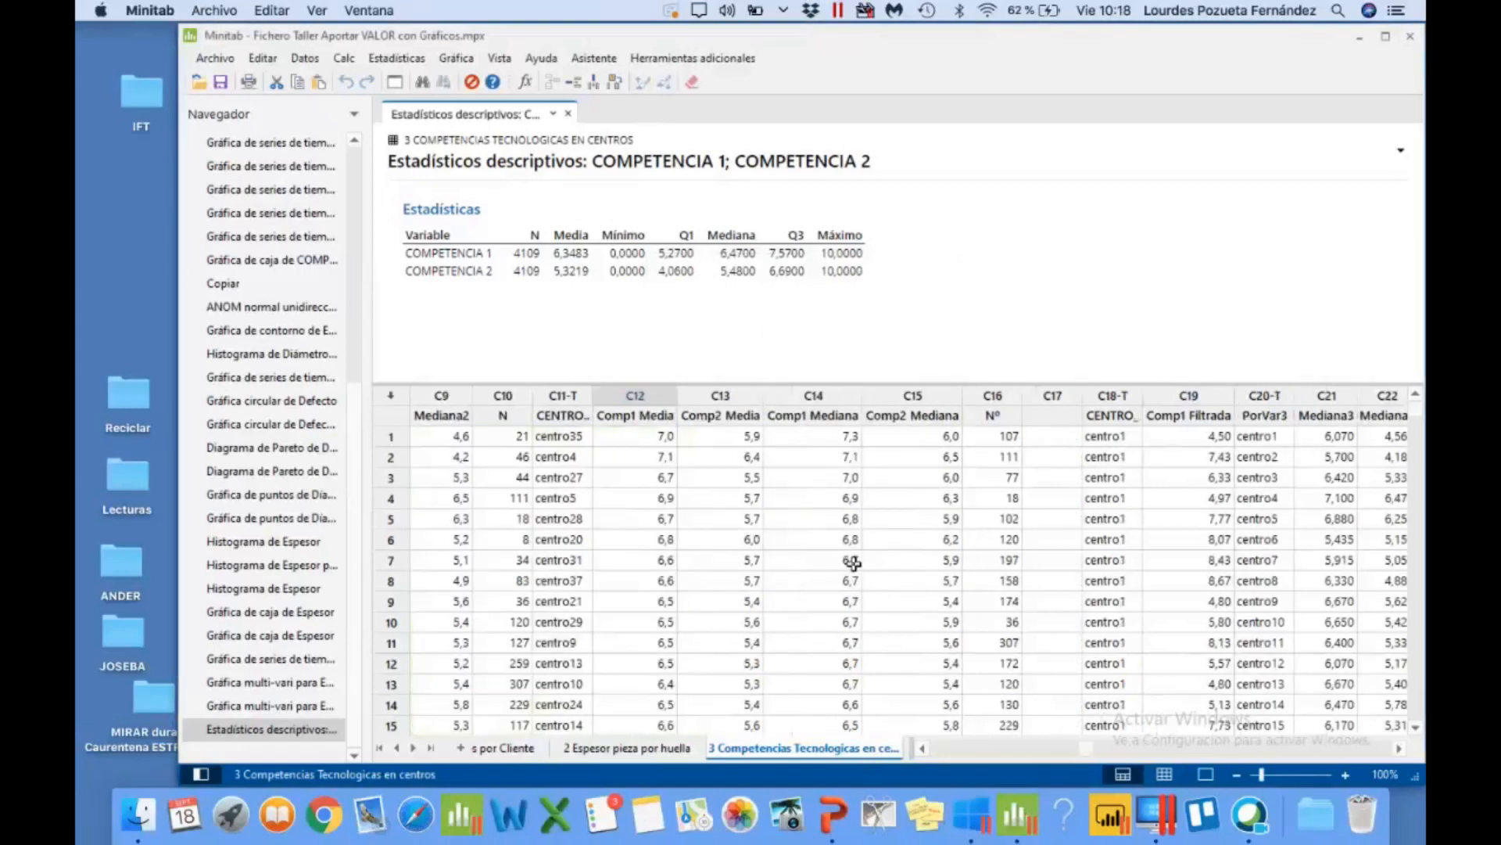
Step: Find the newly stored descriptive statistics in the worksheet and select columns C20 to C24 to examine them
{"action": "scroll", "coordinate": [853, 563], "scroll_direction": "right", "scroll_amount": 15}
{"action": "scroll", "coordinate": [853, 564], "scroll_direction": "right", "scroll_amount": 9}
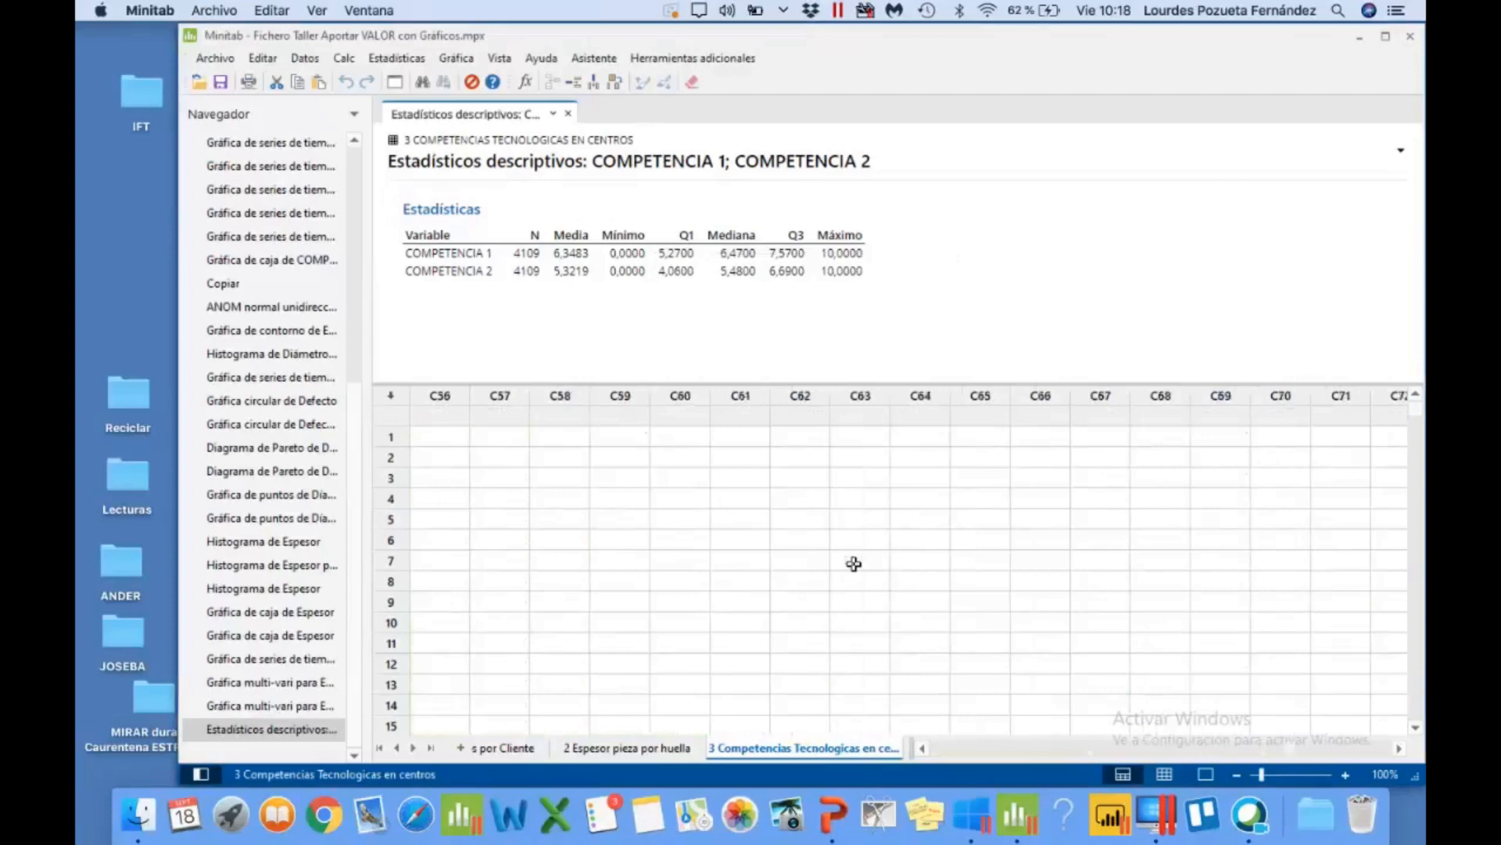
{"action": "scroll", "coordinate": [853, 563], "scroll_direction": "left", "scroll_amount": 10}
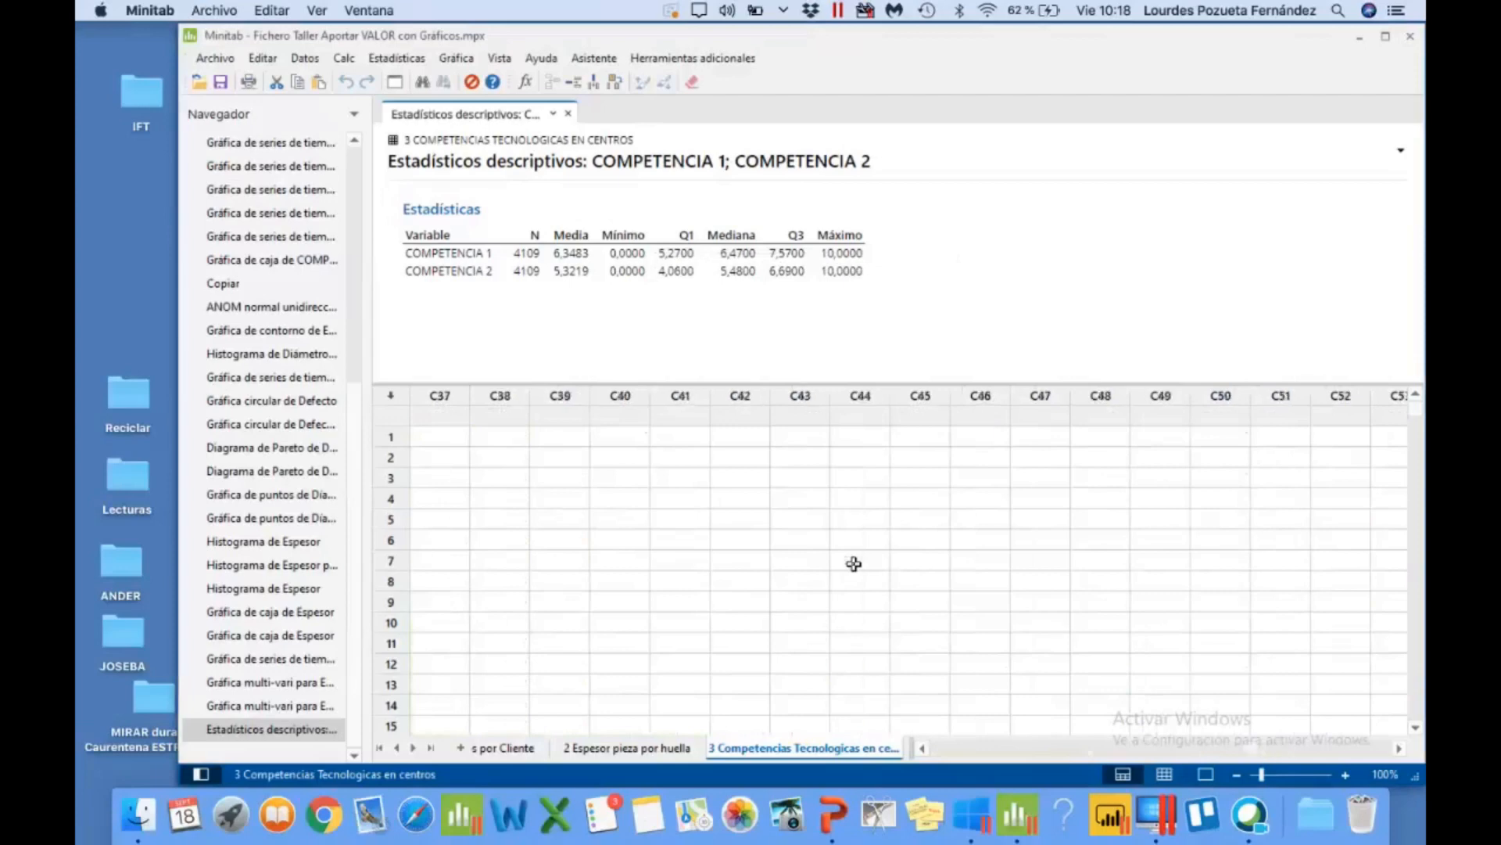
{"action": "scroll", "coordinate": [853, 563], "scroll_direction": "left", "scroll_amount": 17}
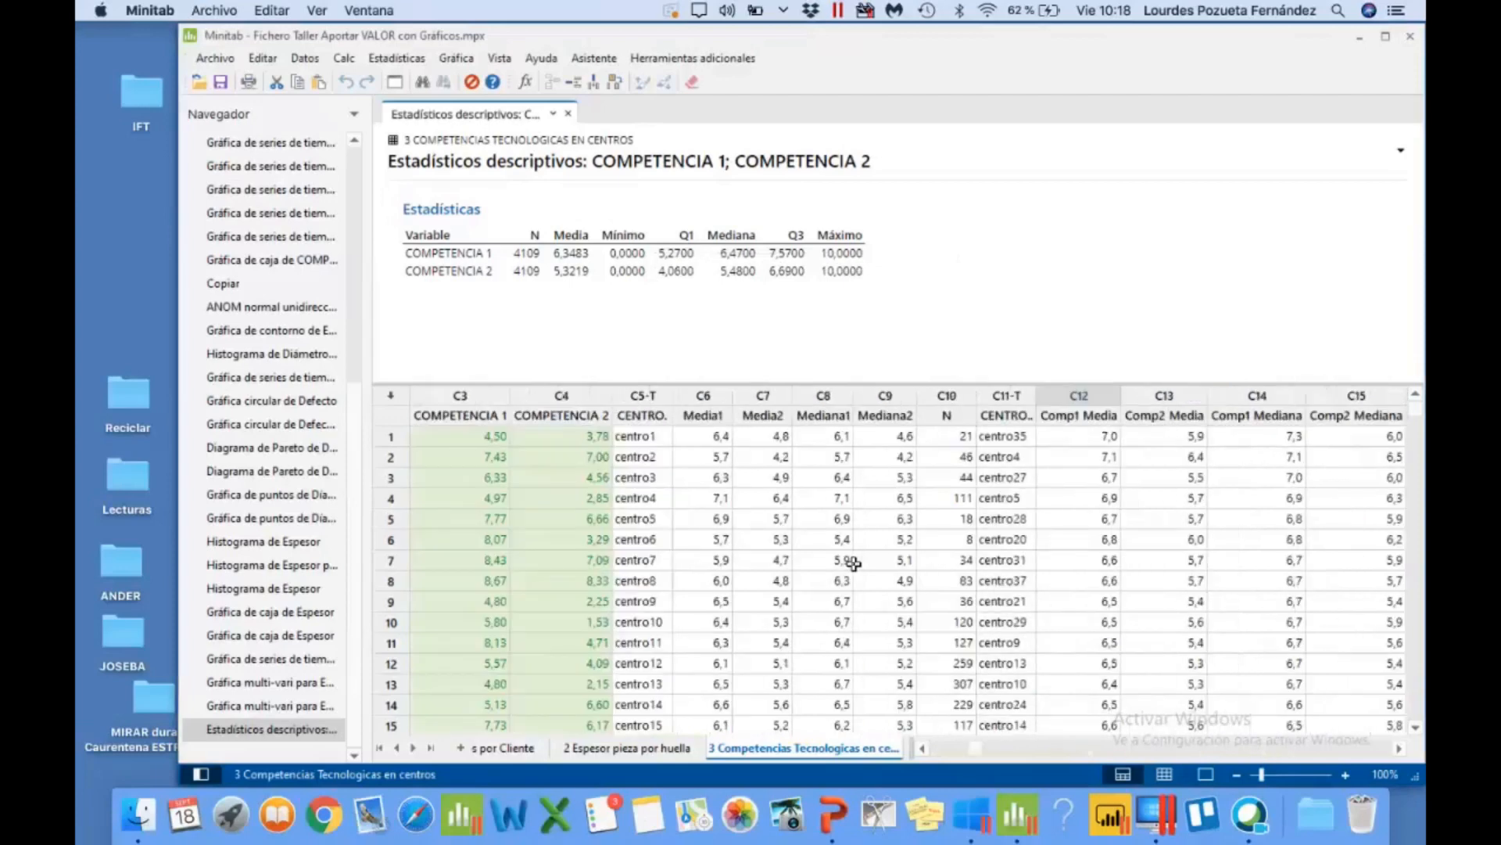
{"action": "scroll", "coordinate": [854, 563], "scroll_direction": "right", "scroll_amount": 5}
{"action": "scroll", "coordinate": [853, 563], "scroll_direction": "right", "scroll_amount": 6}
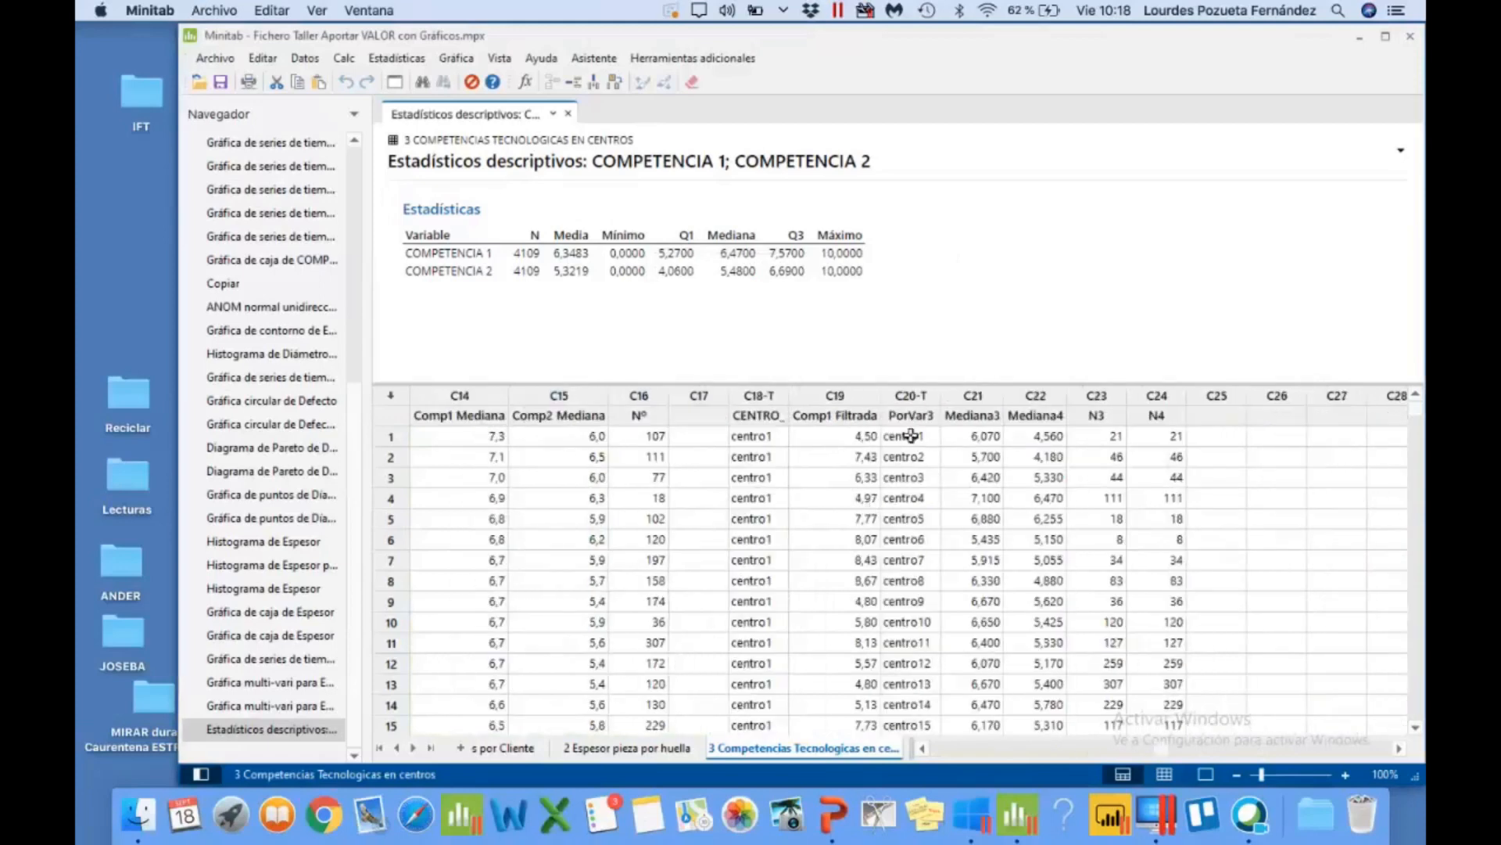
{"action": "left_click", "coordinate": [906, 398]}
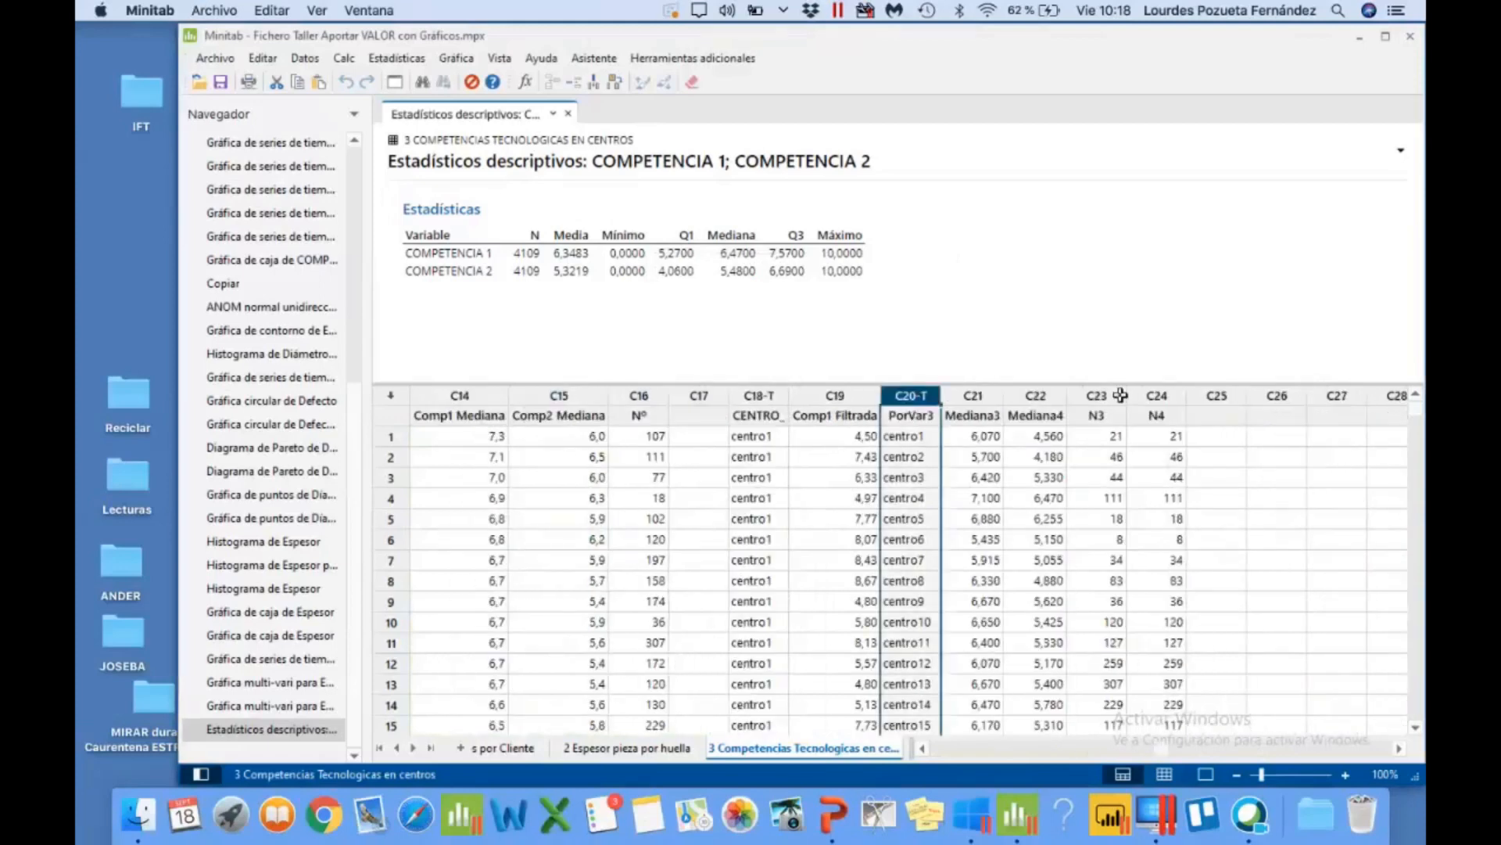
{"action": "left_click_drag", "start_coordinate": [1120, 395], "coordinate": [1139, 406]}
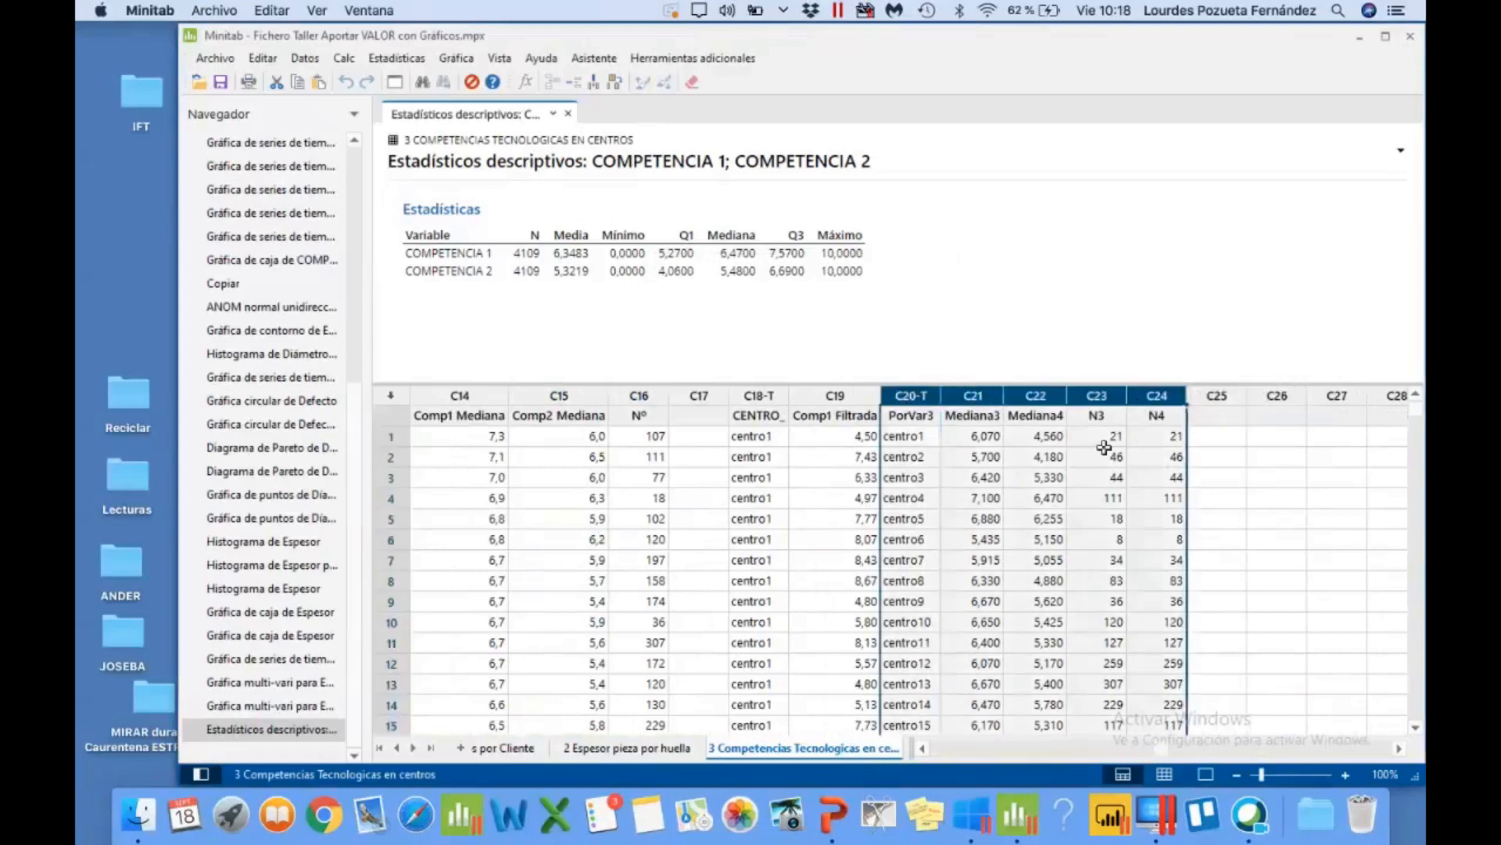
Step: Rename the stored median columns C21 and C22 as compe1 and compe2
{"action": "double_click", "coordinate": [979, 414]}
{"action": "left_click", "coordinate": [998, 415]}
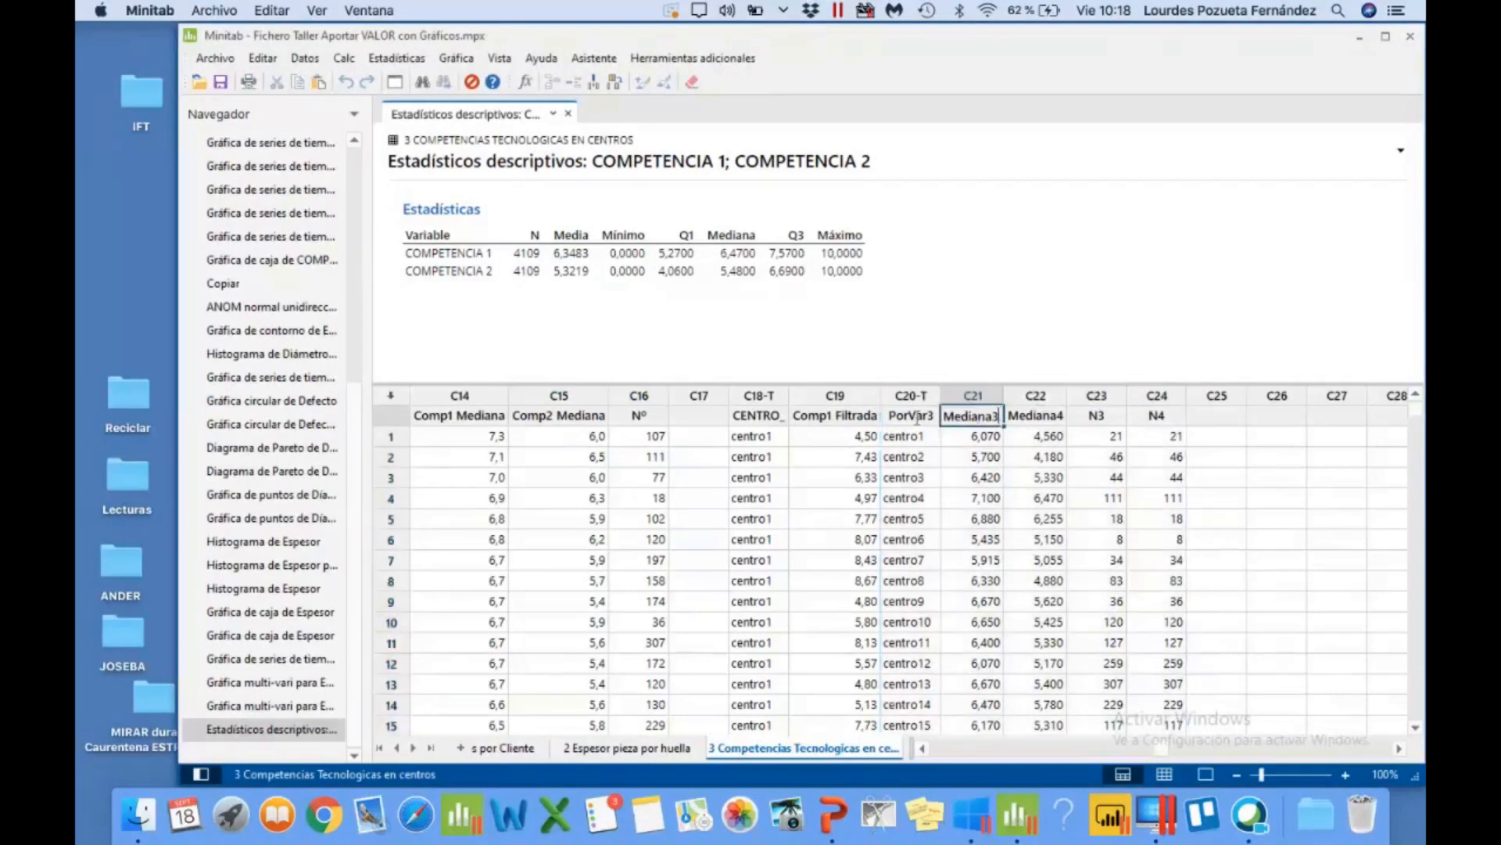
{"action": "key", "text": "shift+Home"}
{"action": "type", "text": "compe1"}
{"action": "left_click", "coordinate": [1025, 414]}
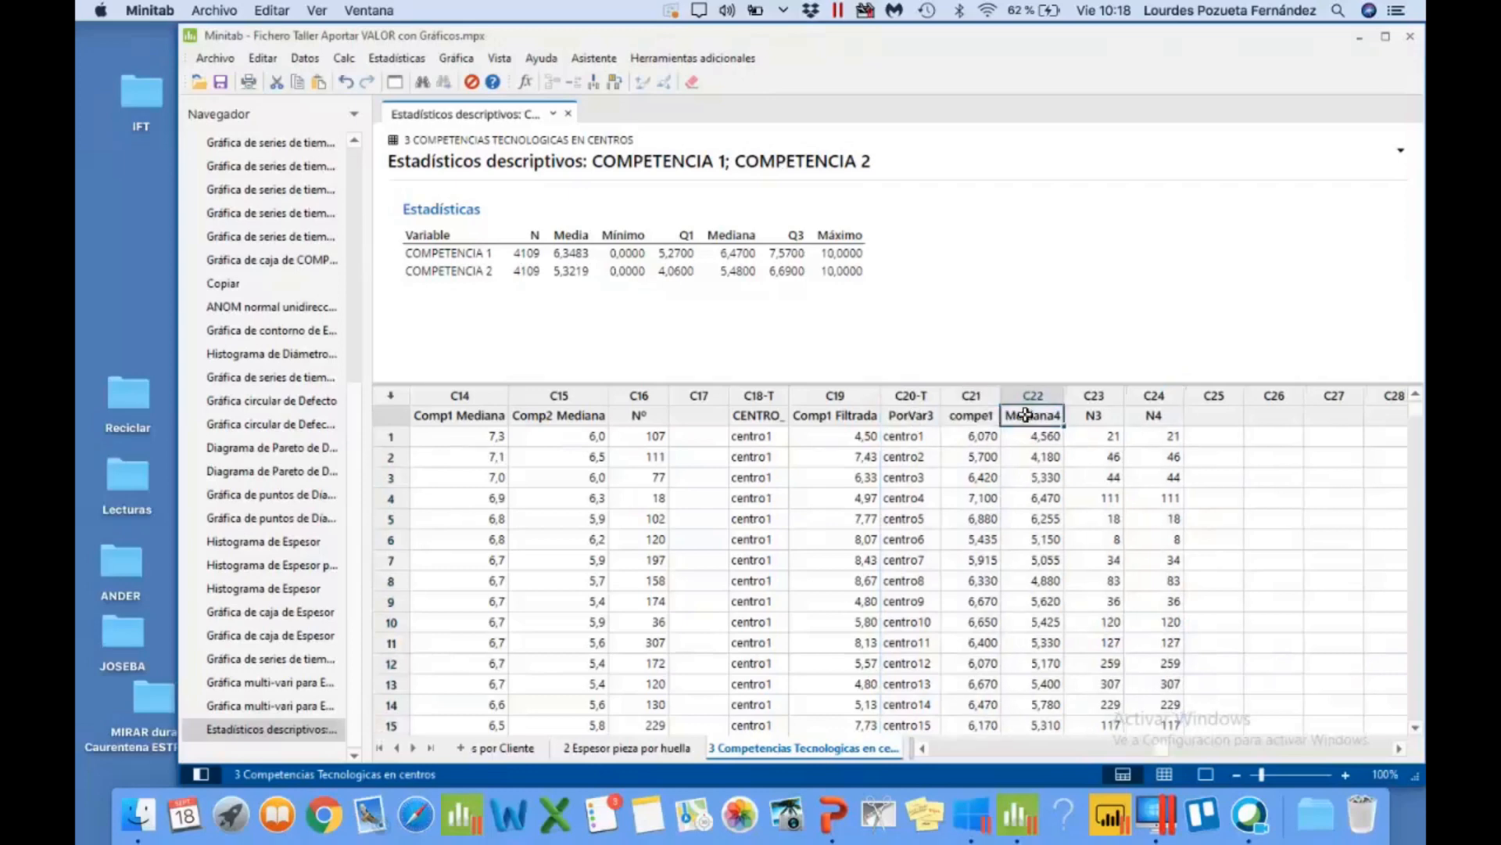
{"action": "type", "text": "compe2"}
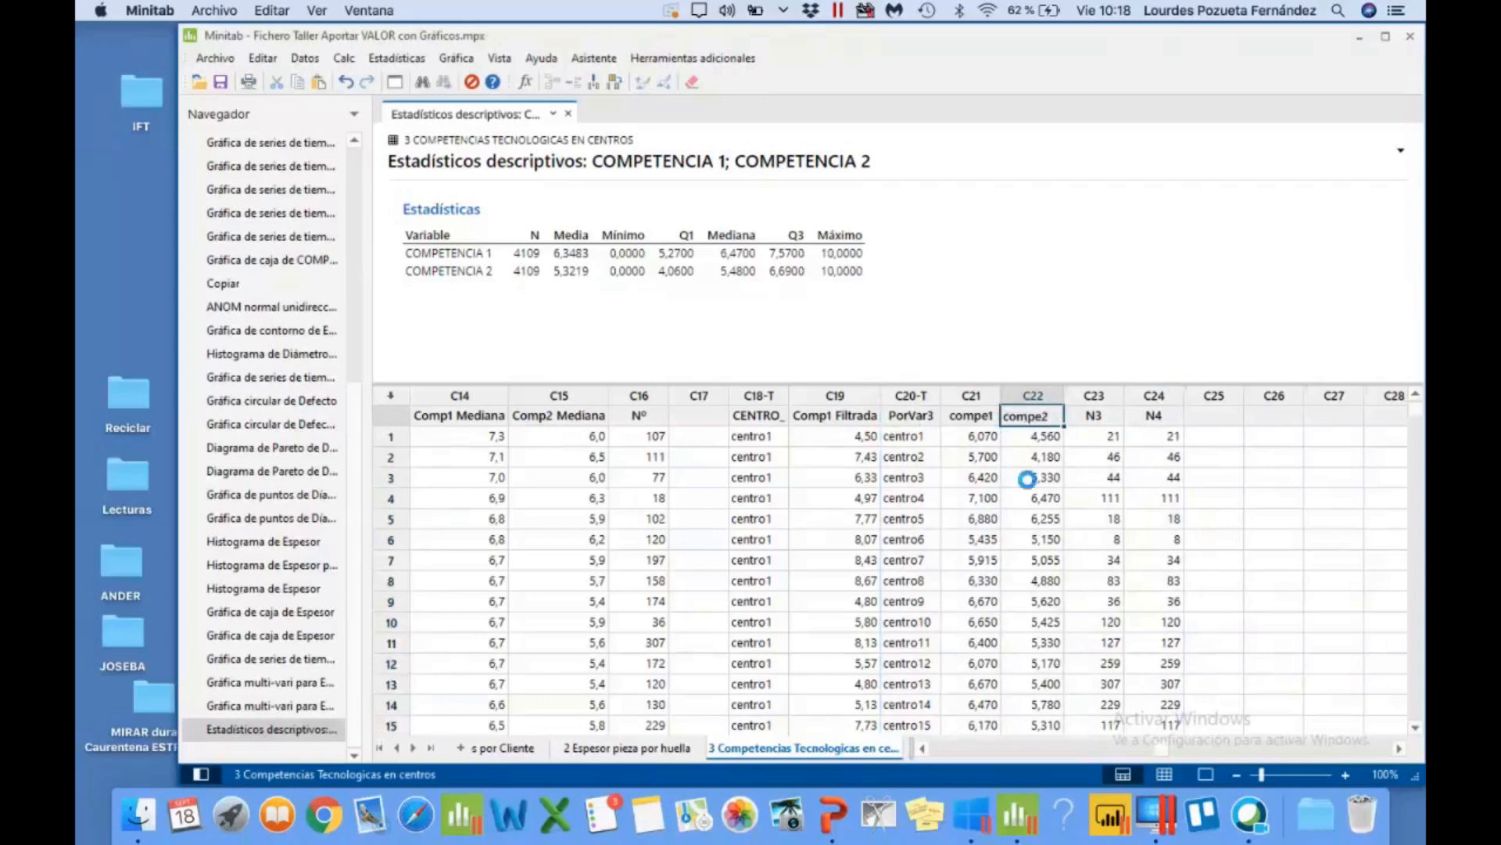
{"action": "left_click", "coordinate": [1027, 478]}
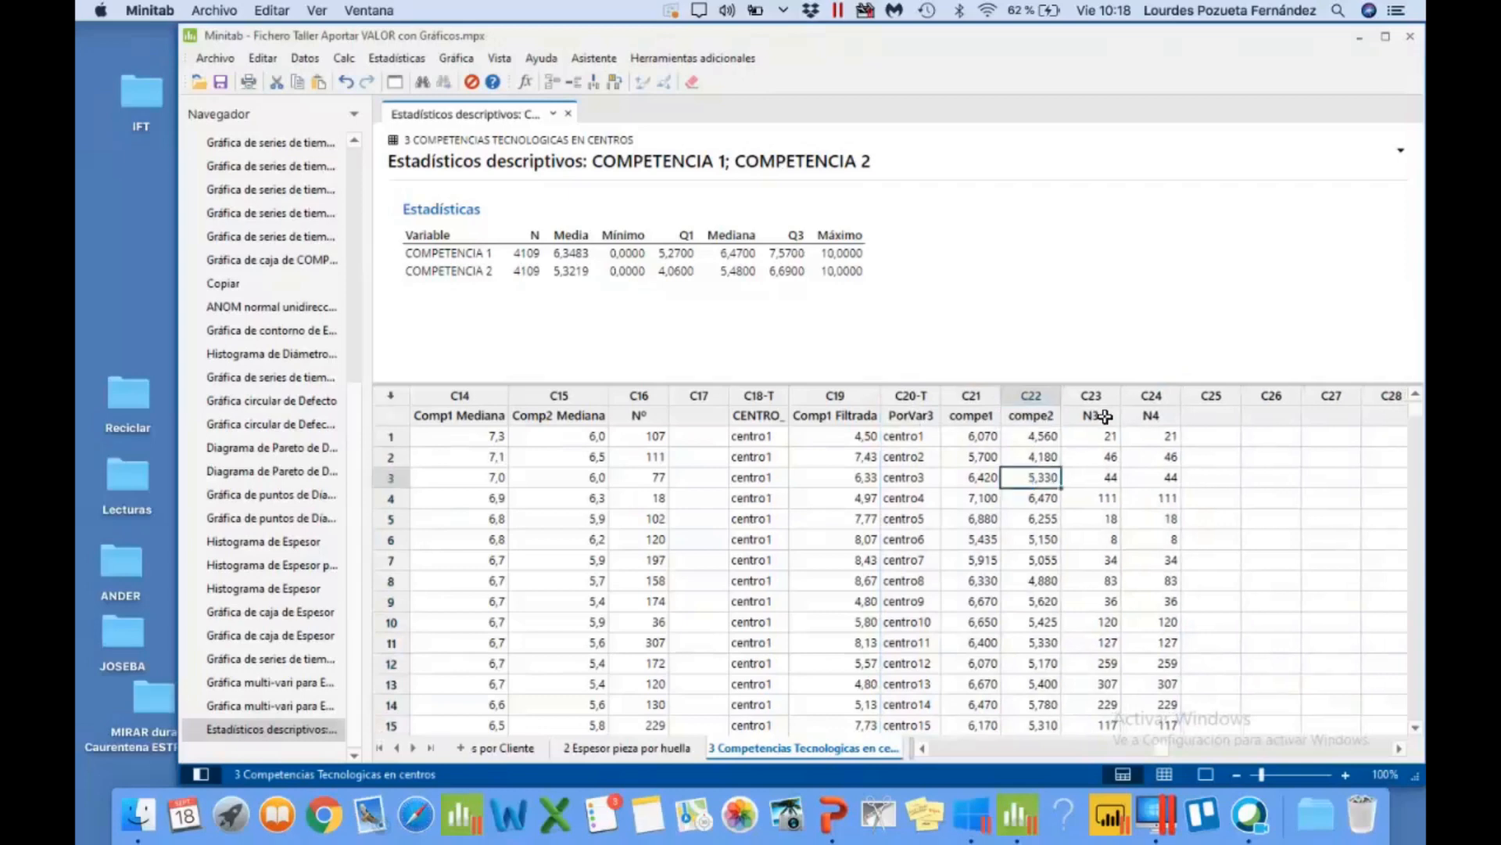
{"action": "left_click", "coordinate": [1105, 417]}
{"action": "left_click", "coordinate": [1079, 504]}
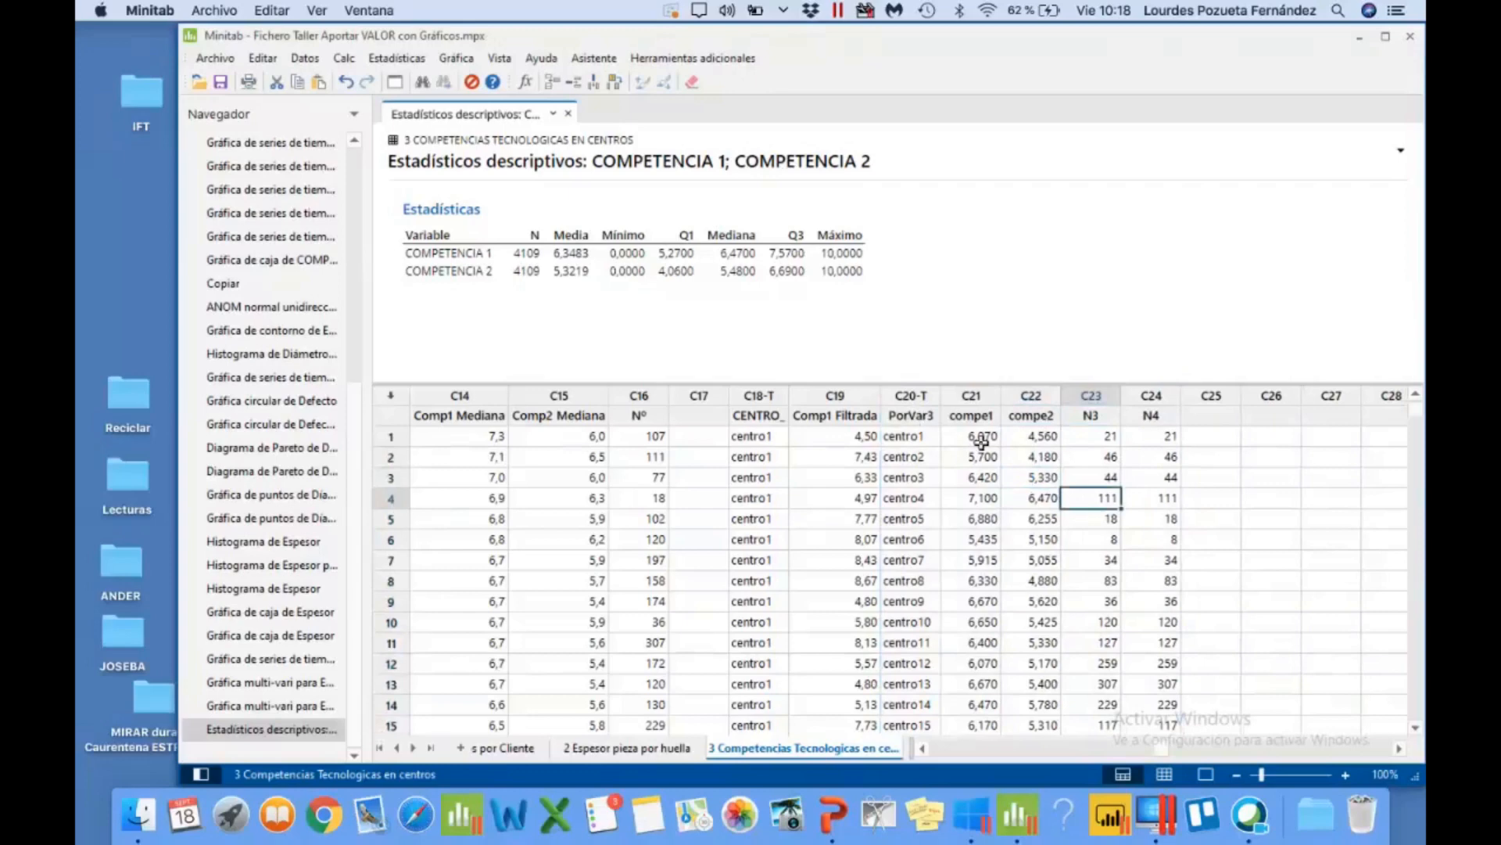
Step: Compare the stored medians of the first centre with the ordered centre table, focusing on the Comp1 Mediana column
{"action": "left_click", "coordinate": [969, 438]}
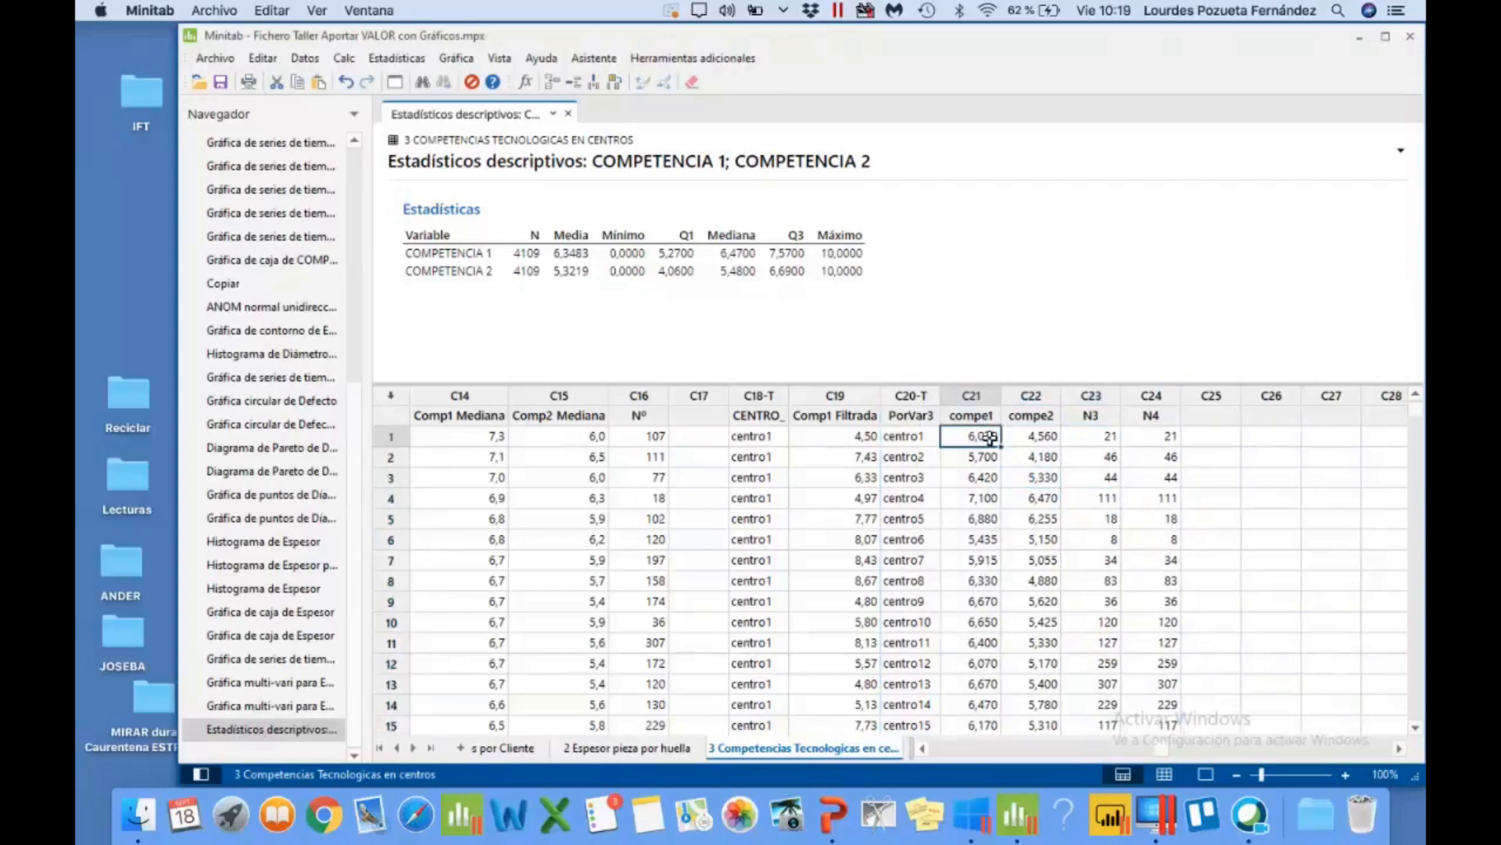
{"action": "left_click", "coordinate": [1030, 436]}
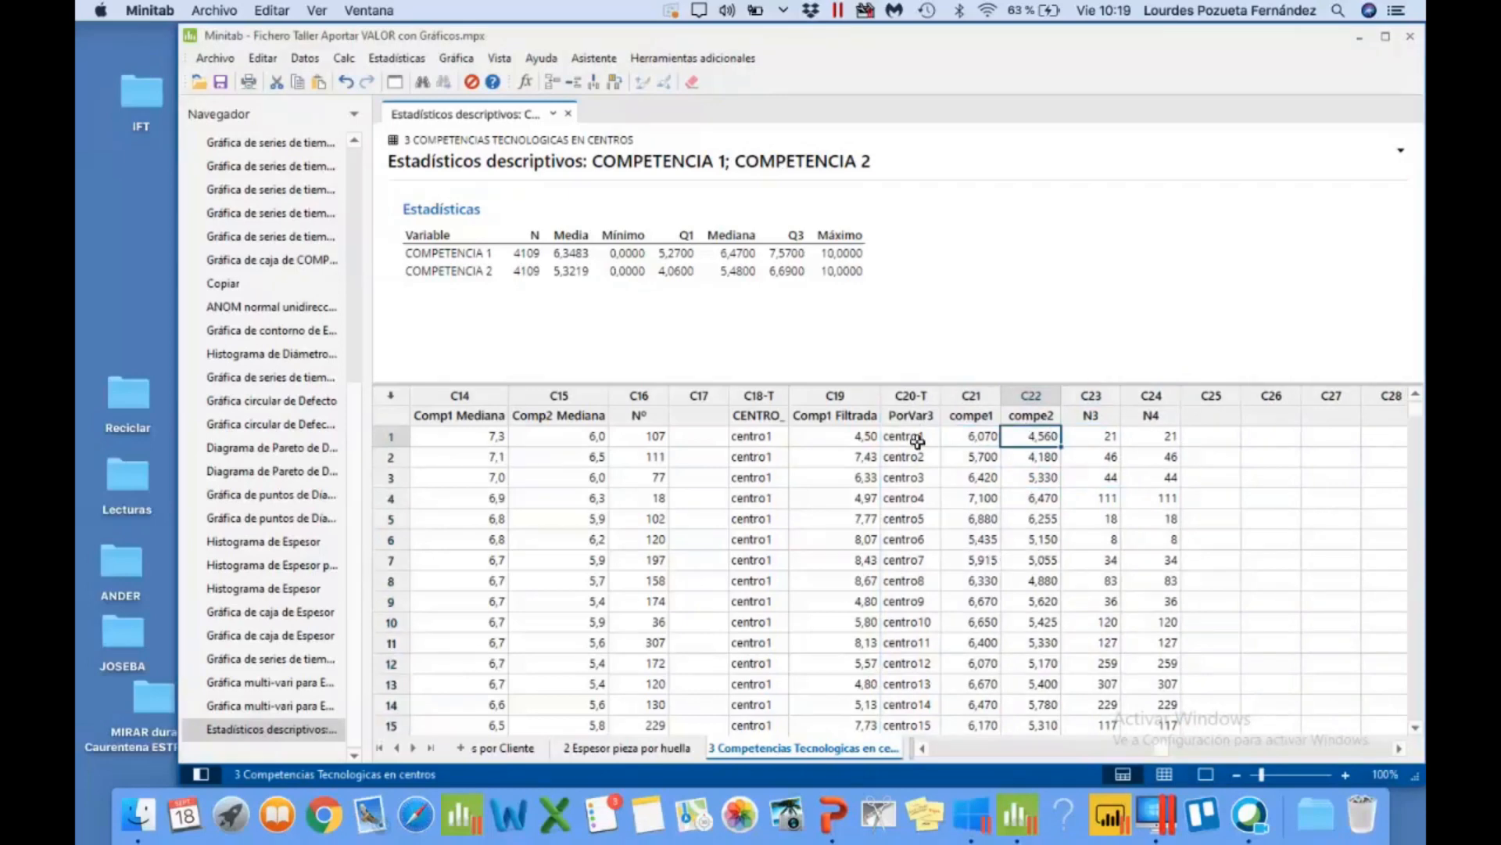
{"action": "scroll", "coordinate": [884, 536], "scroll_direction": "left", "scroll_amount": 10}
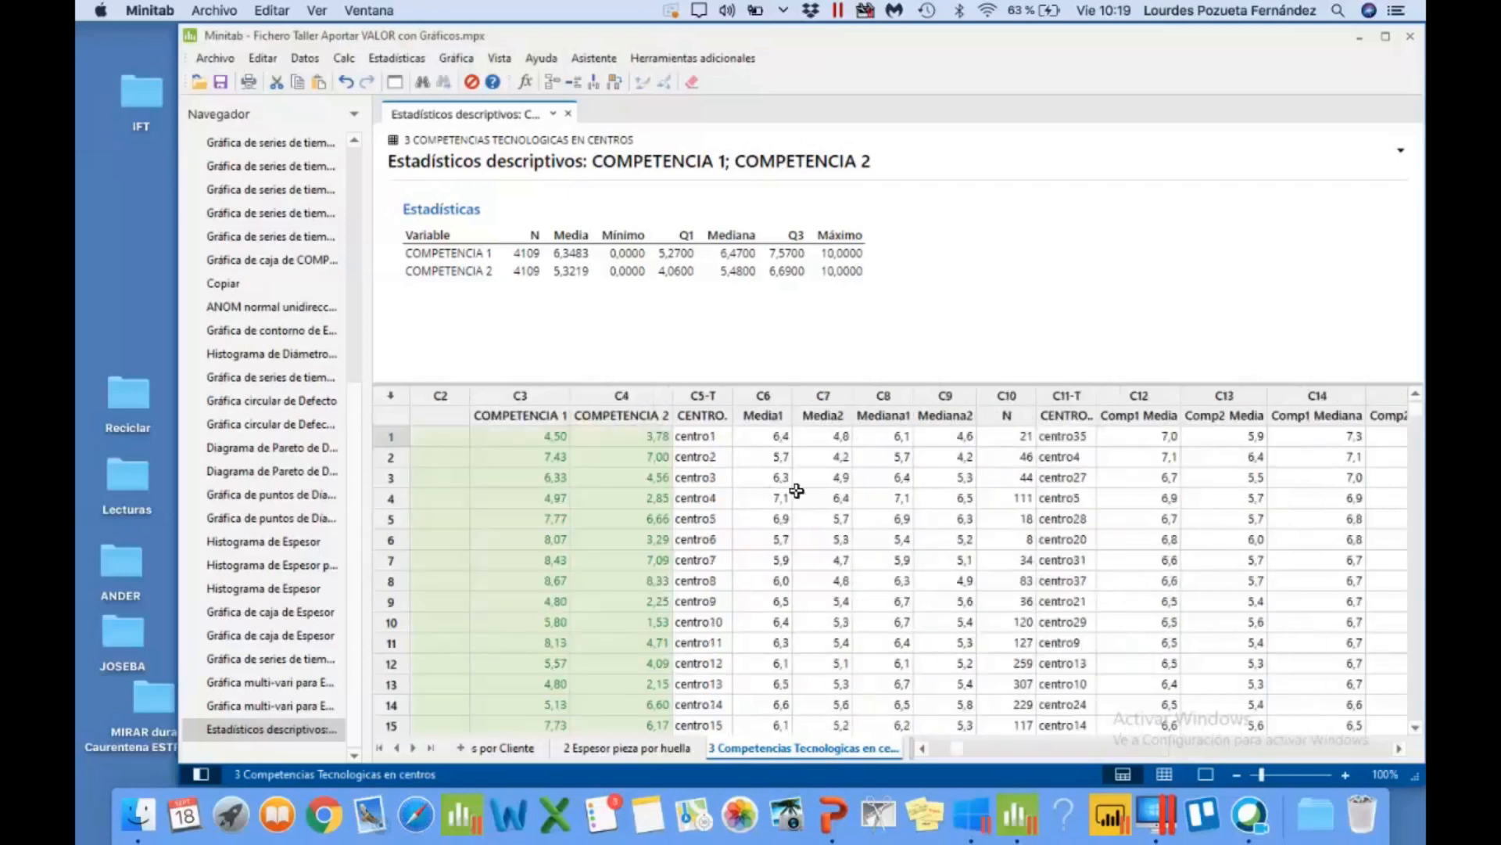
{"action": "scroll", "coordinate": [796, 491], "scroll_direction": "right", "scroll_amount": 3}
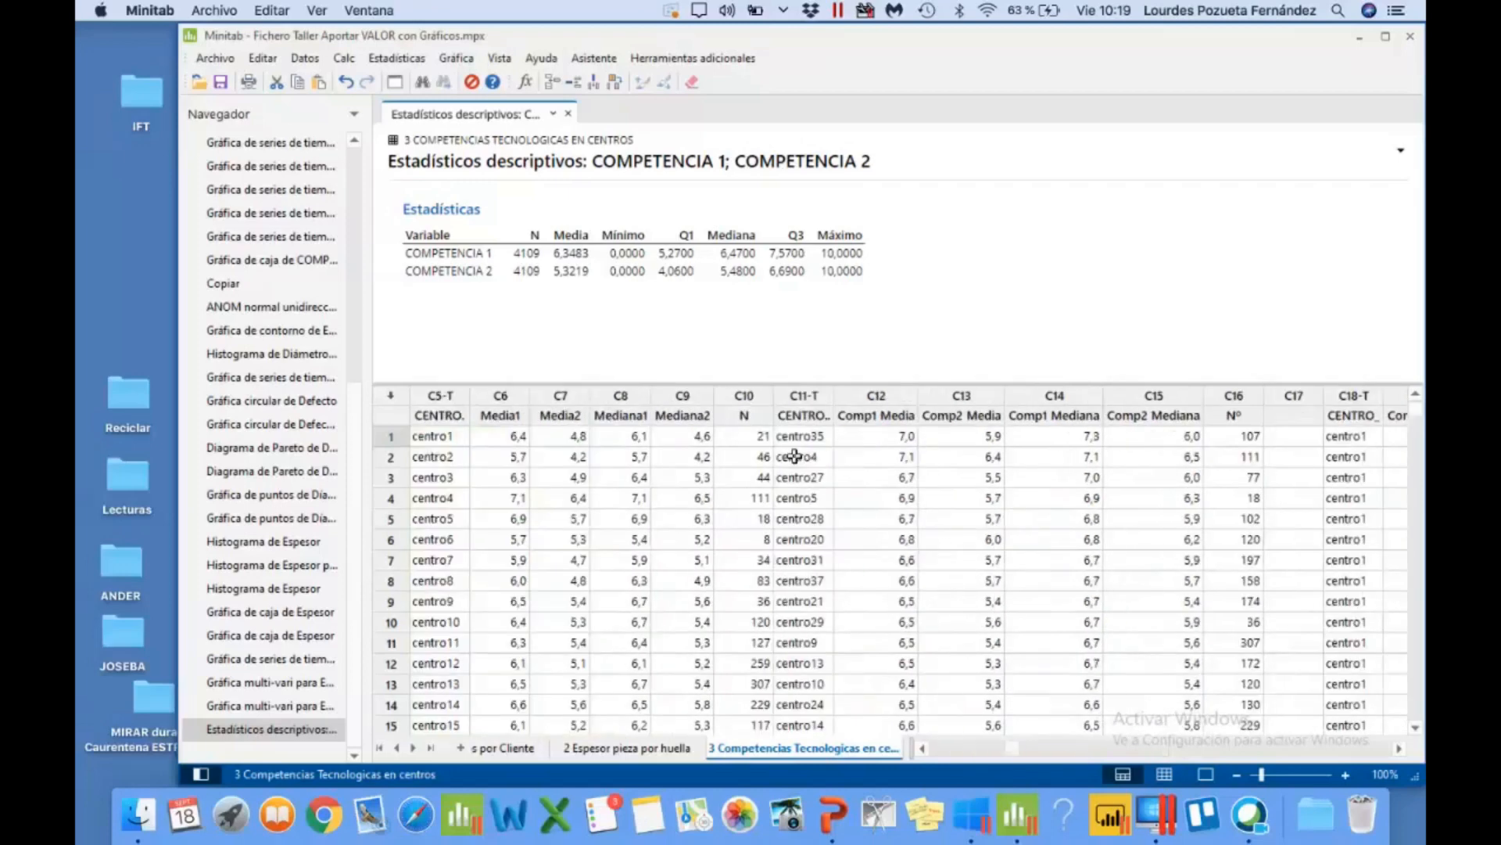
{"action": "left_click", "coordinate": [794, 456]}
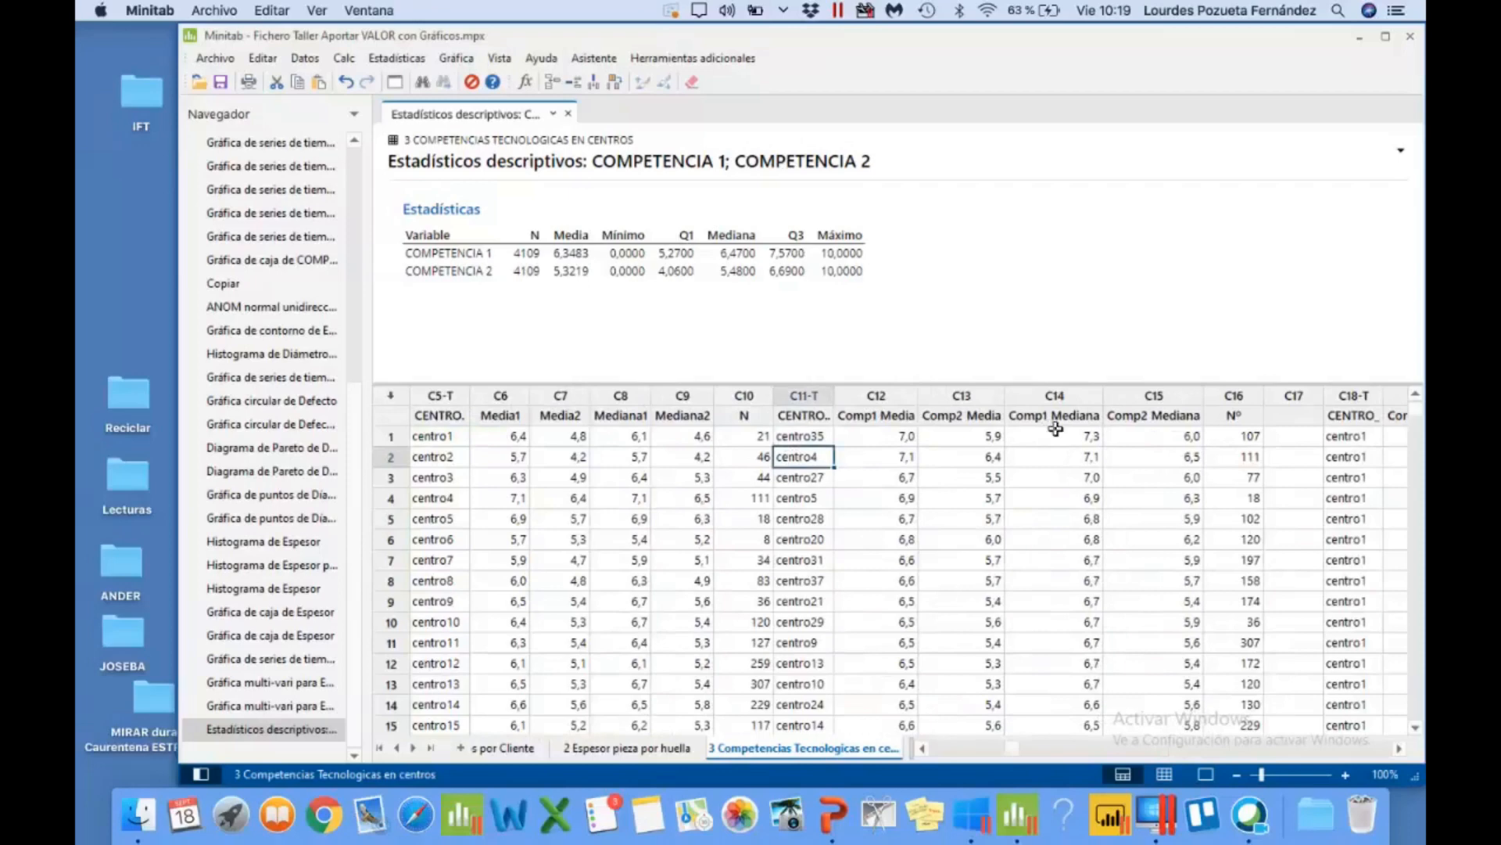
{"action": "left_click", "coordinate": [1055, 397]}
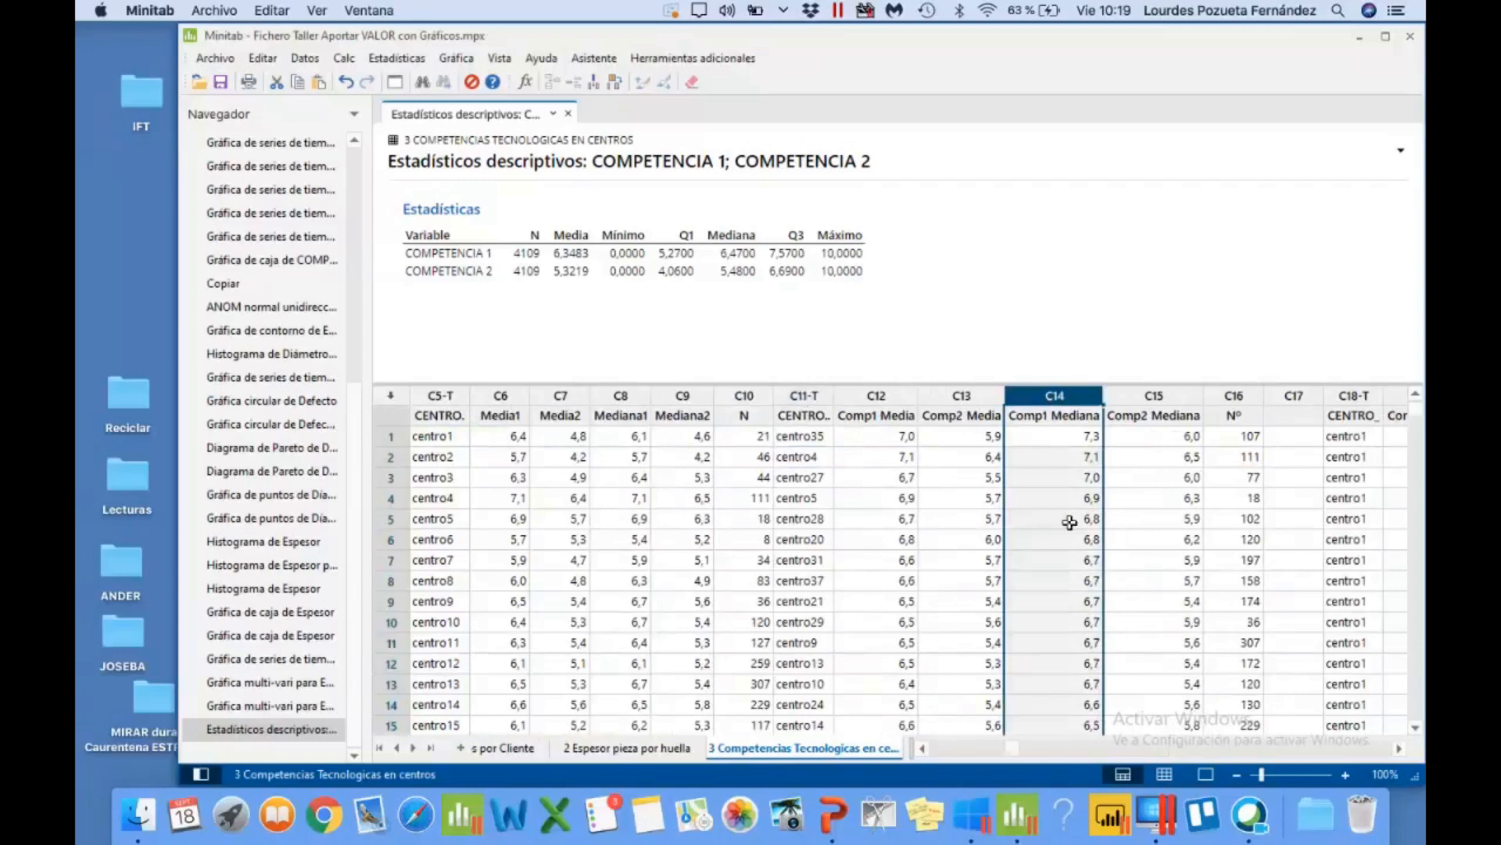
Step: Create a simple time series plot of Comp1 Mediana with the C11 column CENTRO.. as the stamp for the time scale
{"action": "left_click", "coordinate": [458, 60]}
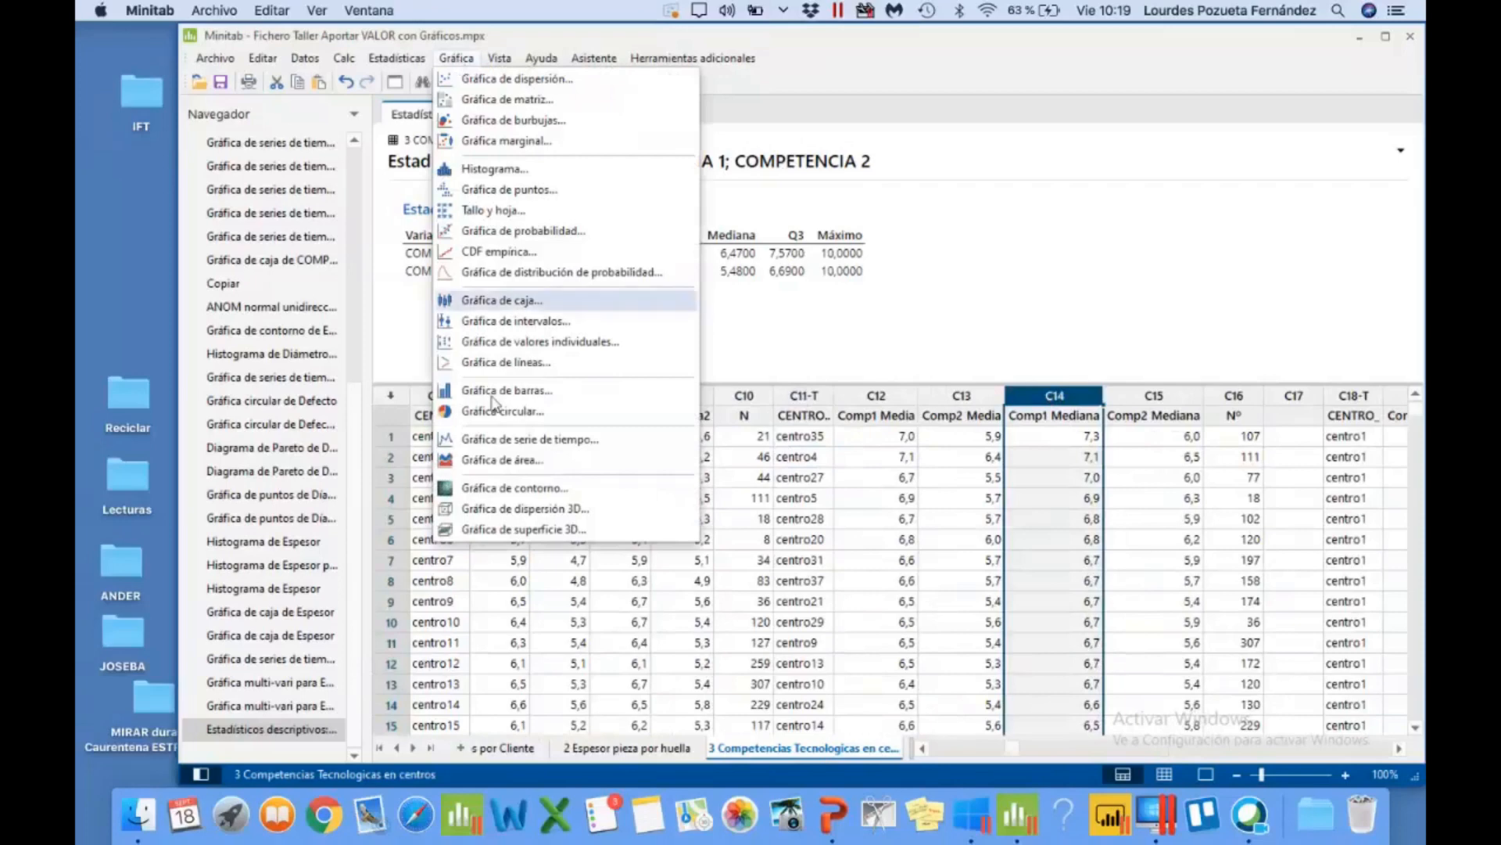
{"action": "left_click", "coordinate": [485, 439]}
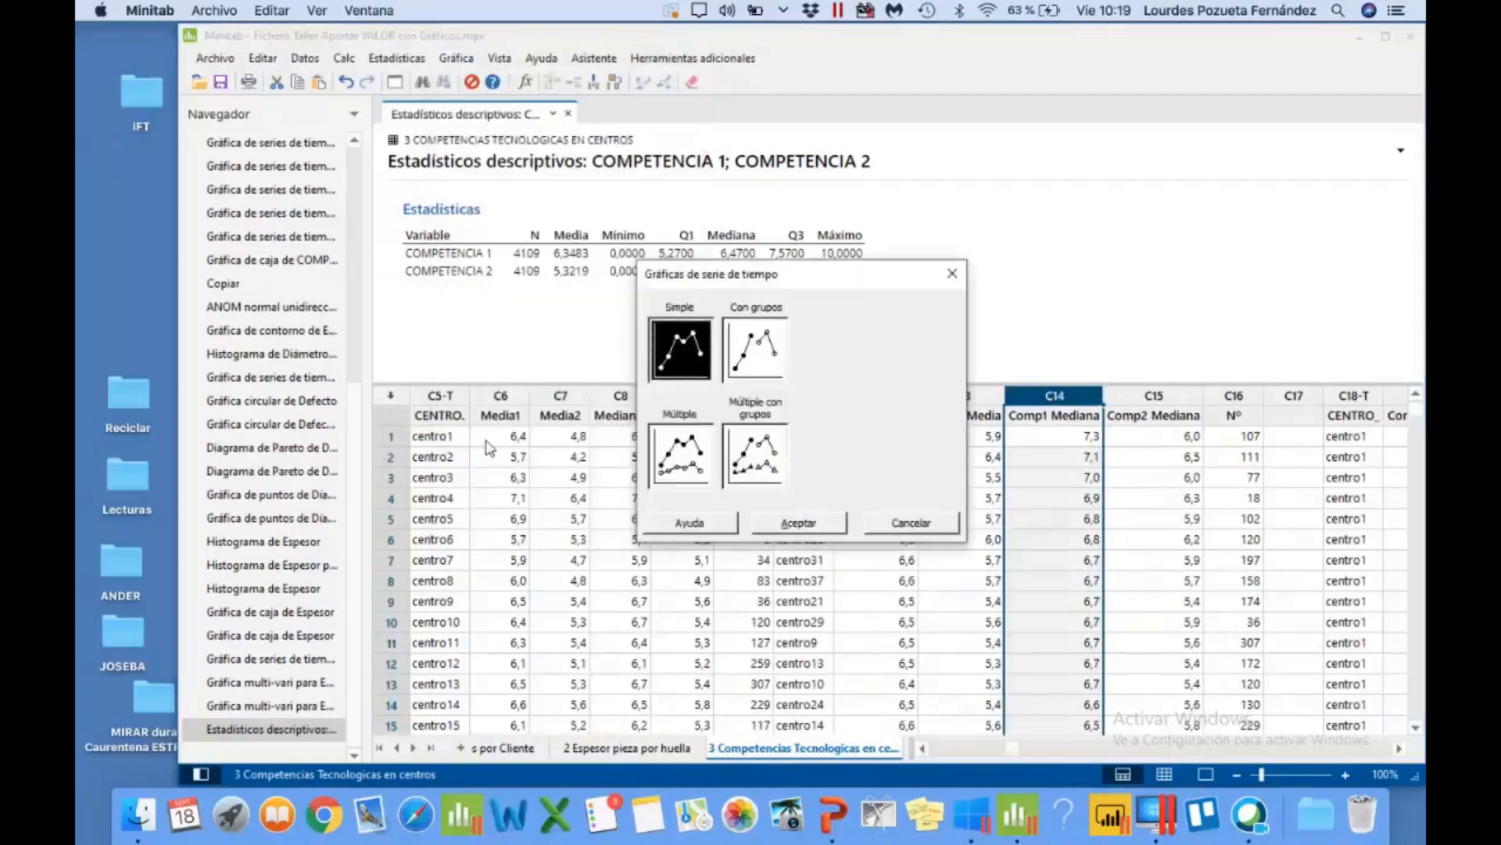
{"action": "left_click", "coordinate": [794, 524]}
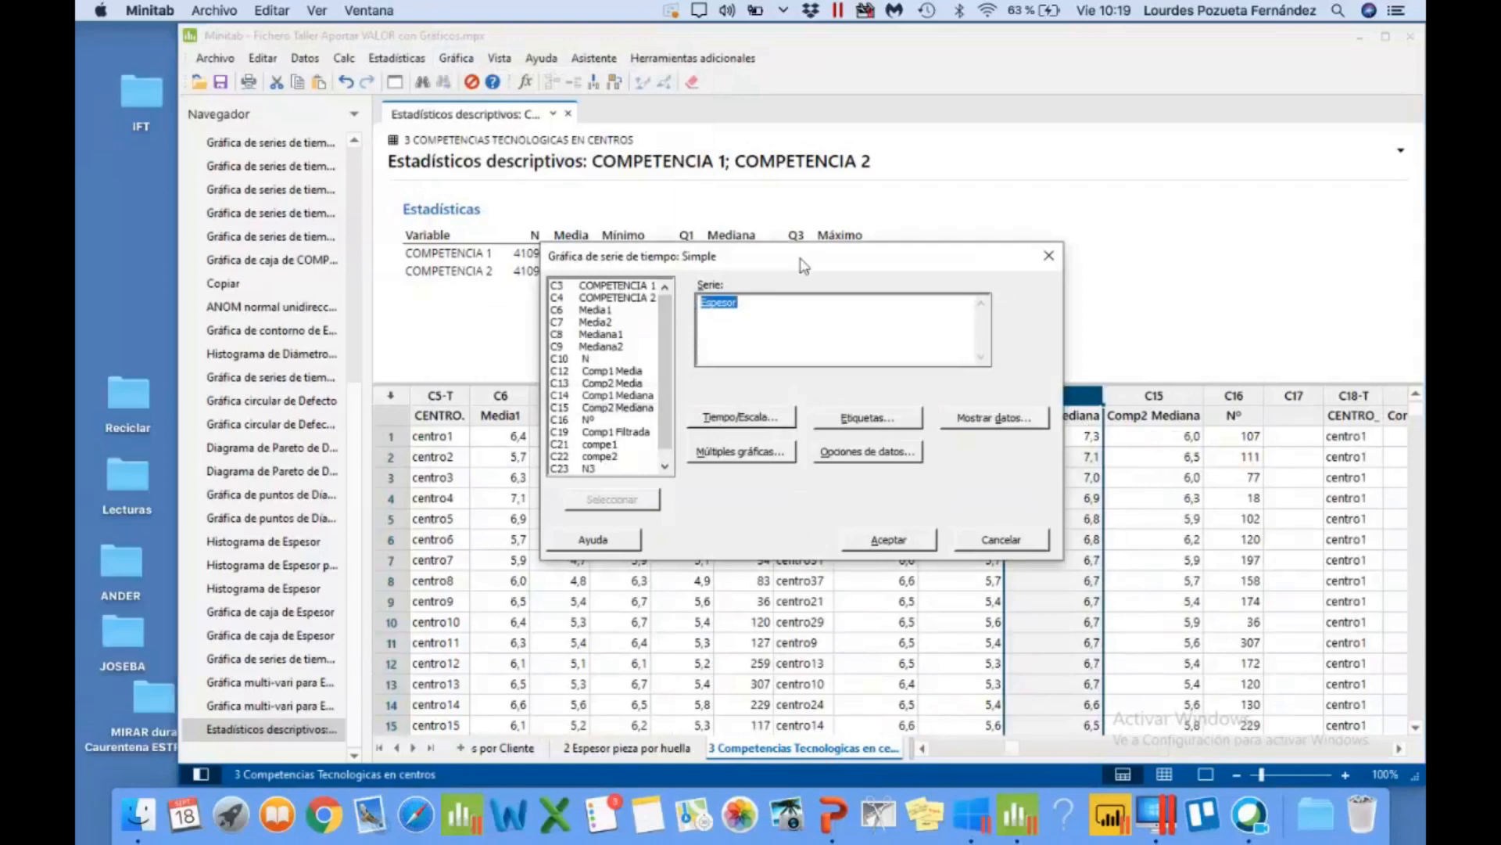
{"action": "double_click", "coordinate": [618, 395]}
{"action": "left_click", "coordinate": [771, 416]}
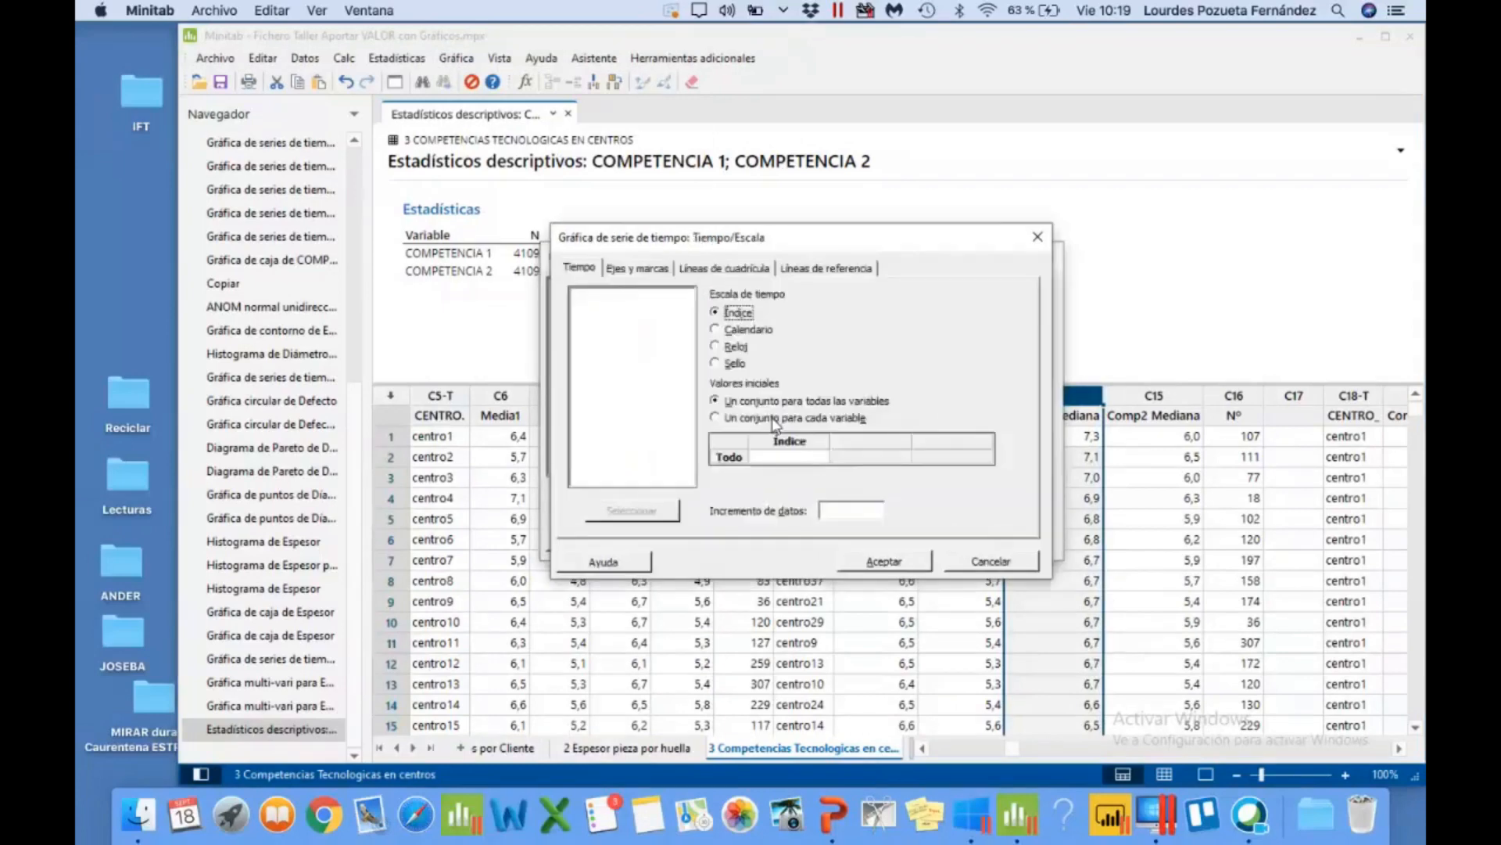
{"action": "left_click", "coordinate": [733, 364]}
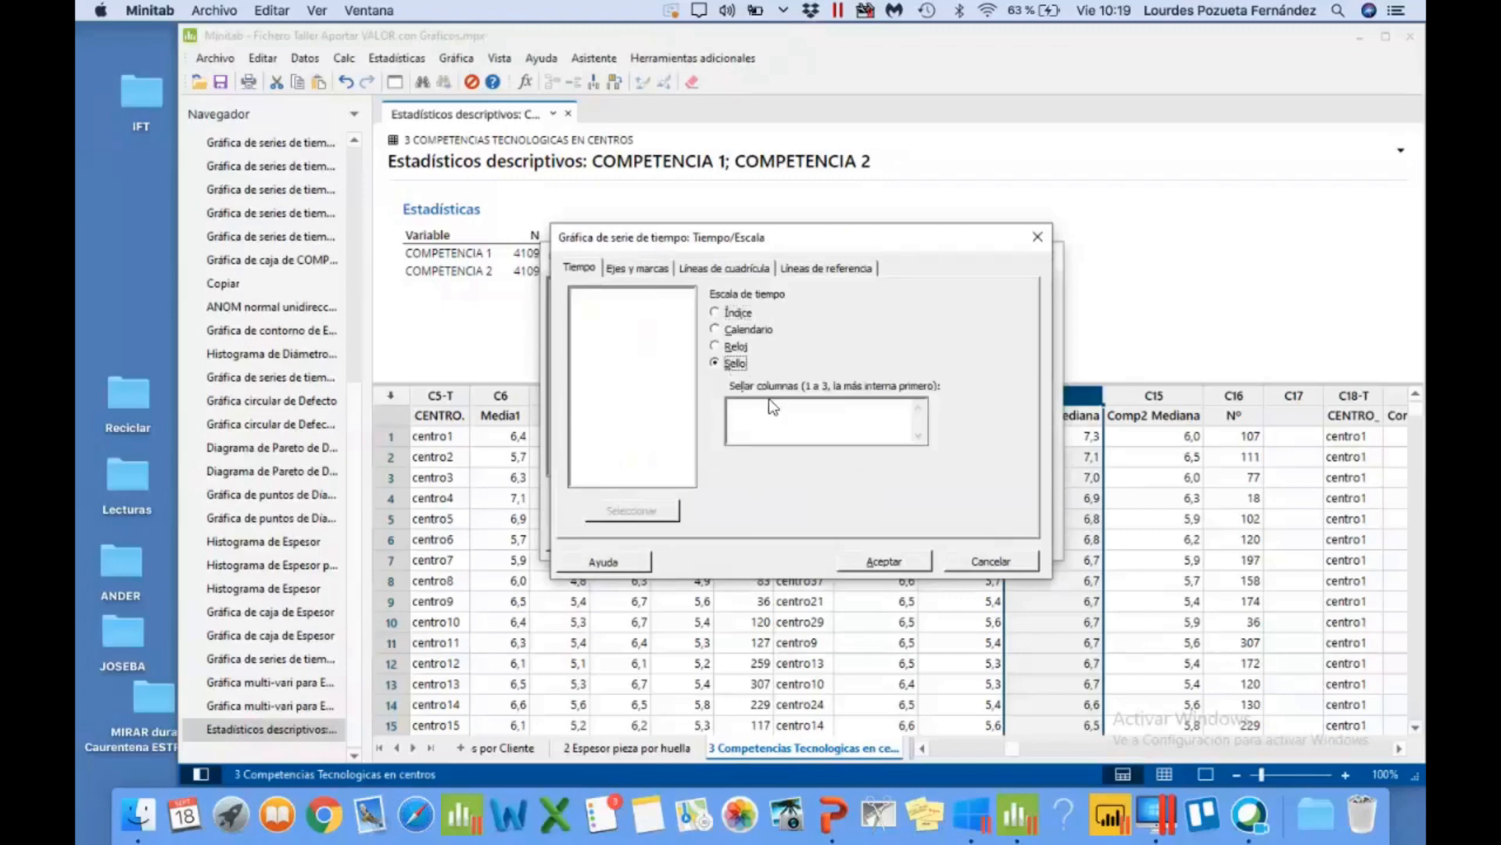
{"action": "left_click", "coordinate": [773, 407]}
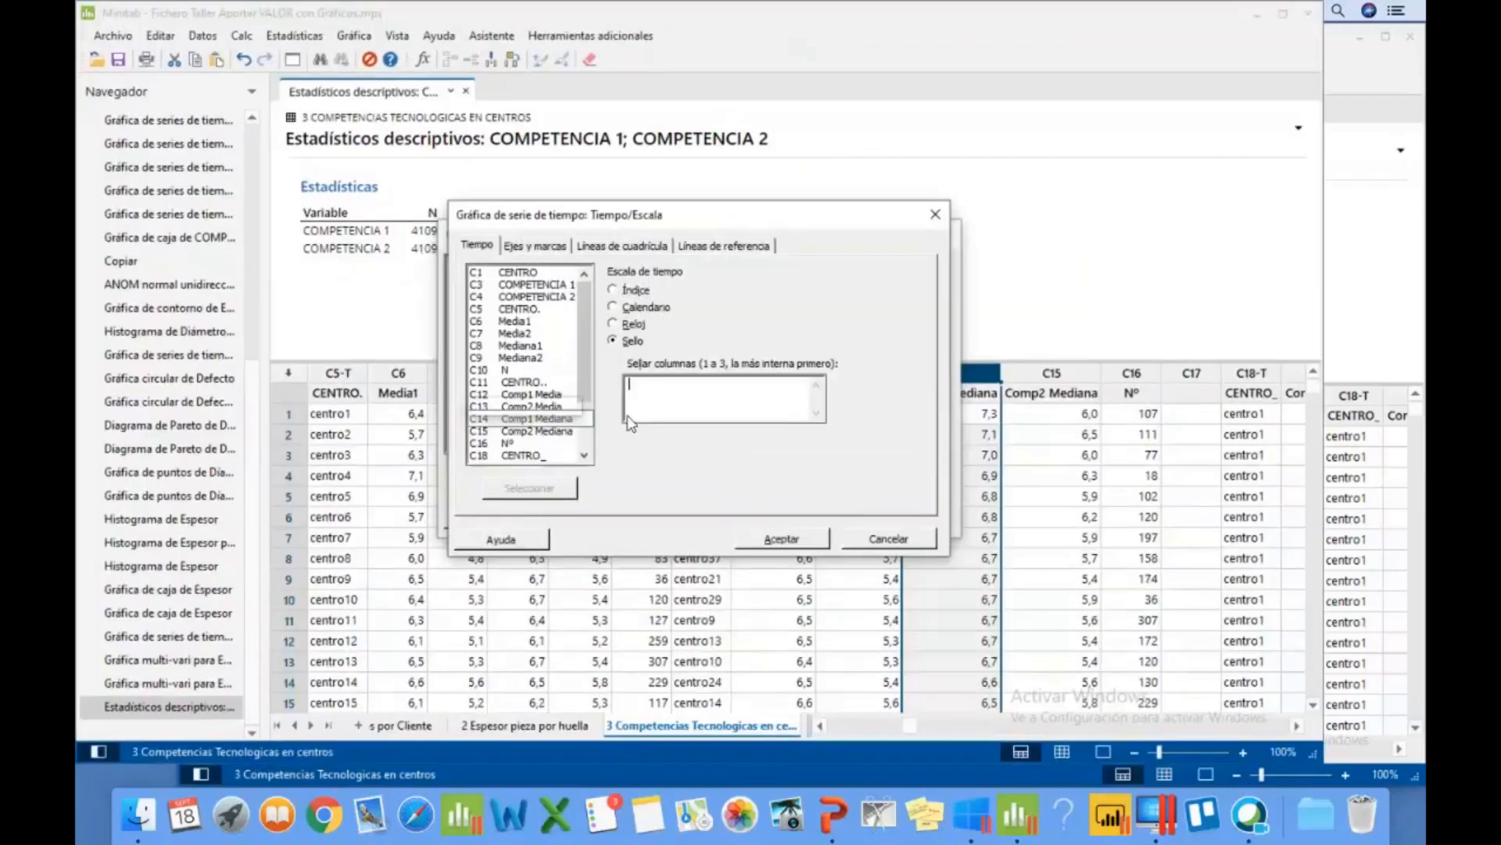
{"action": "double_click", "coordinate": [627, 405]}
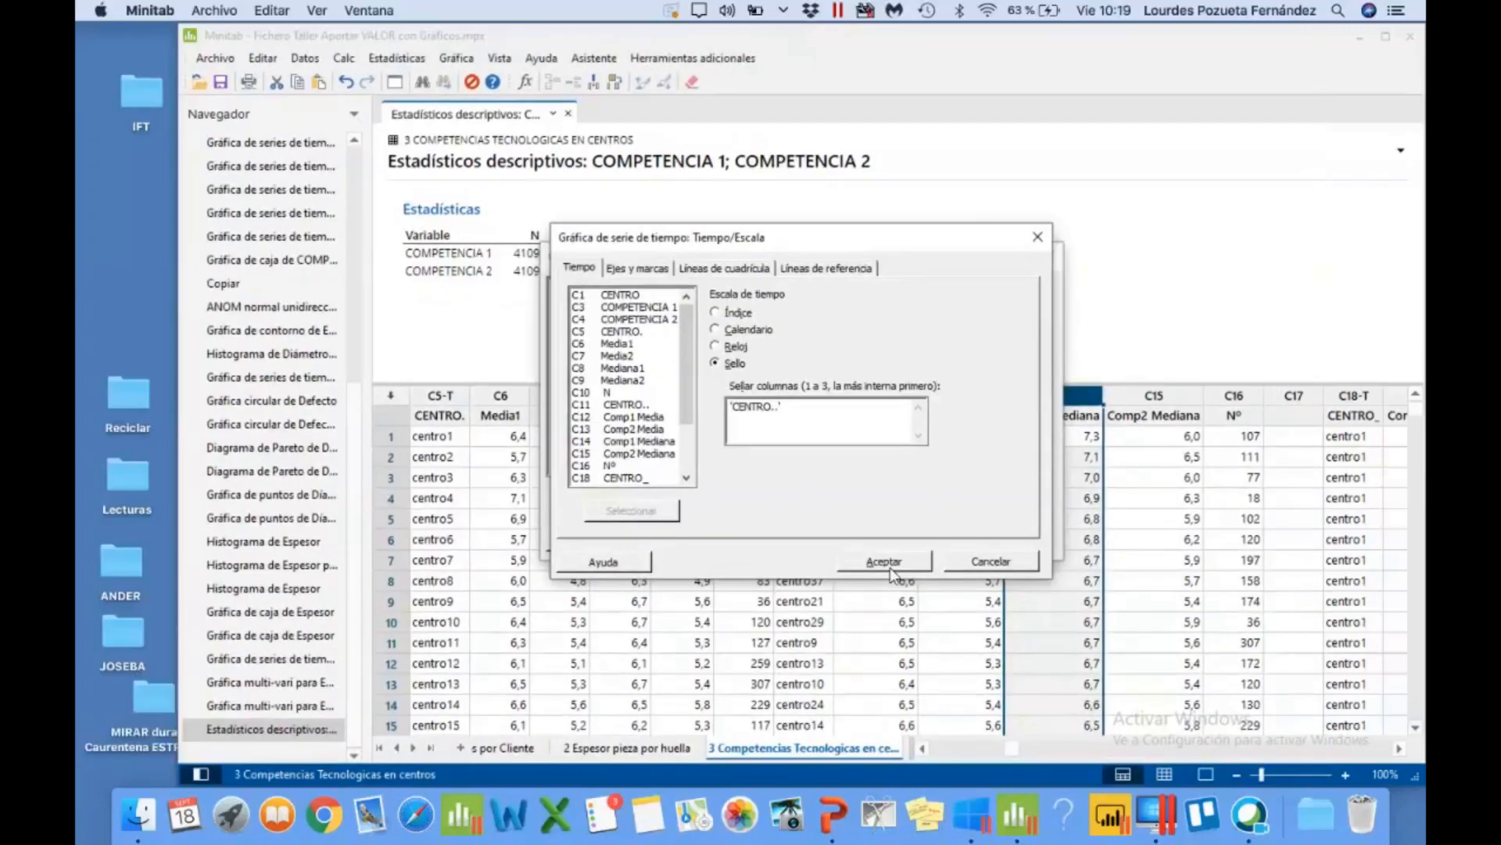
{"action": "left_click", "coordinate": [884, 563]}
{"action": "left_click", "coordinate": [899, 541]}
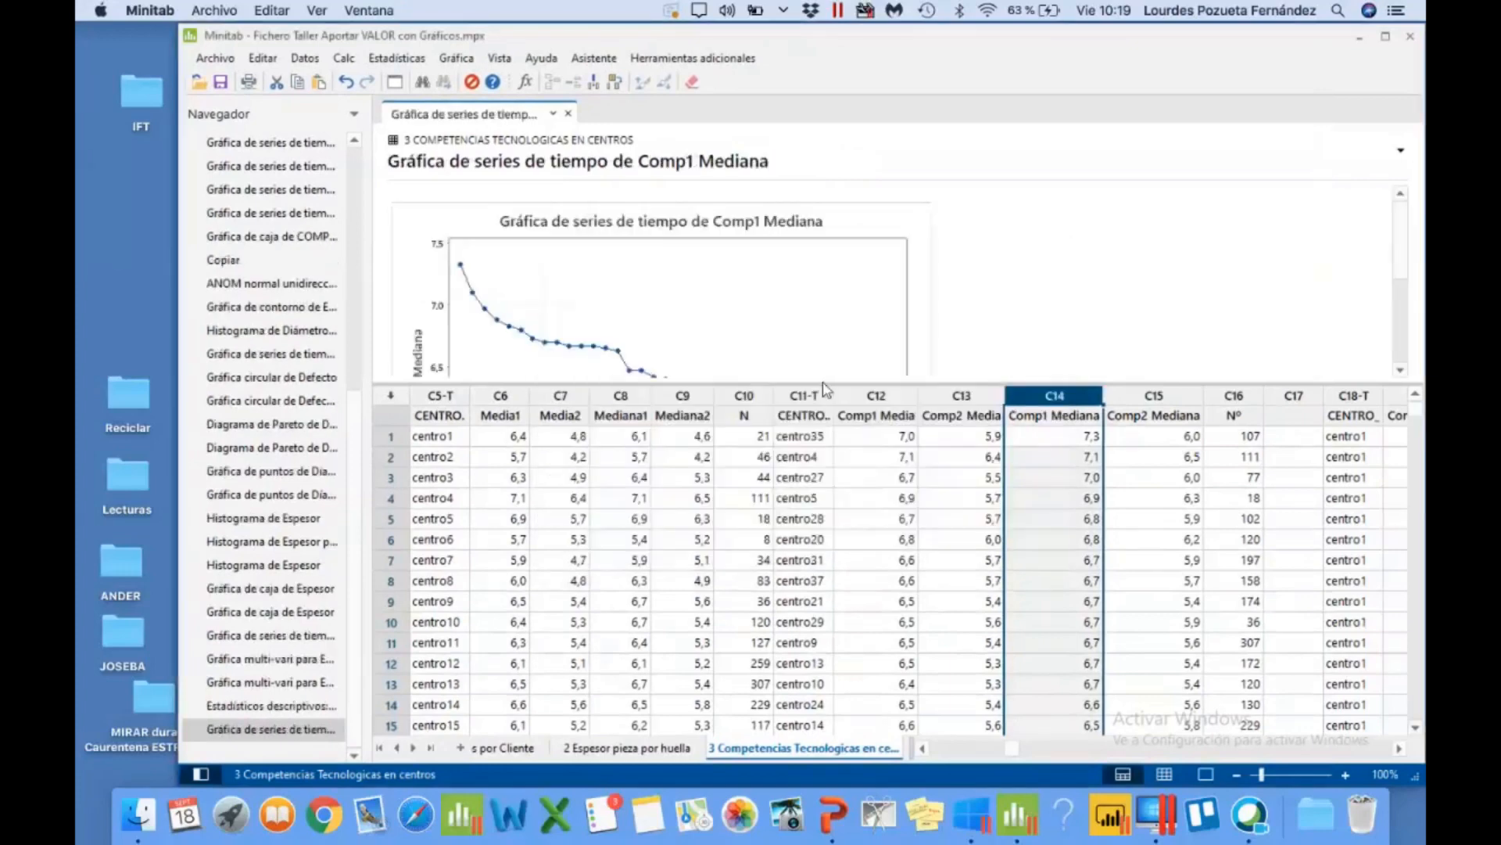
Step: Open the Comp1 Mediana plot for editing and specify the X scale tick positions as 1:38
{"action": "left_click", "coordinate": [823, 384]}
{"action": "double_click", "coordinate": [794, 345]}
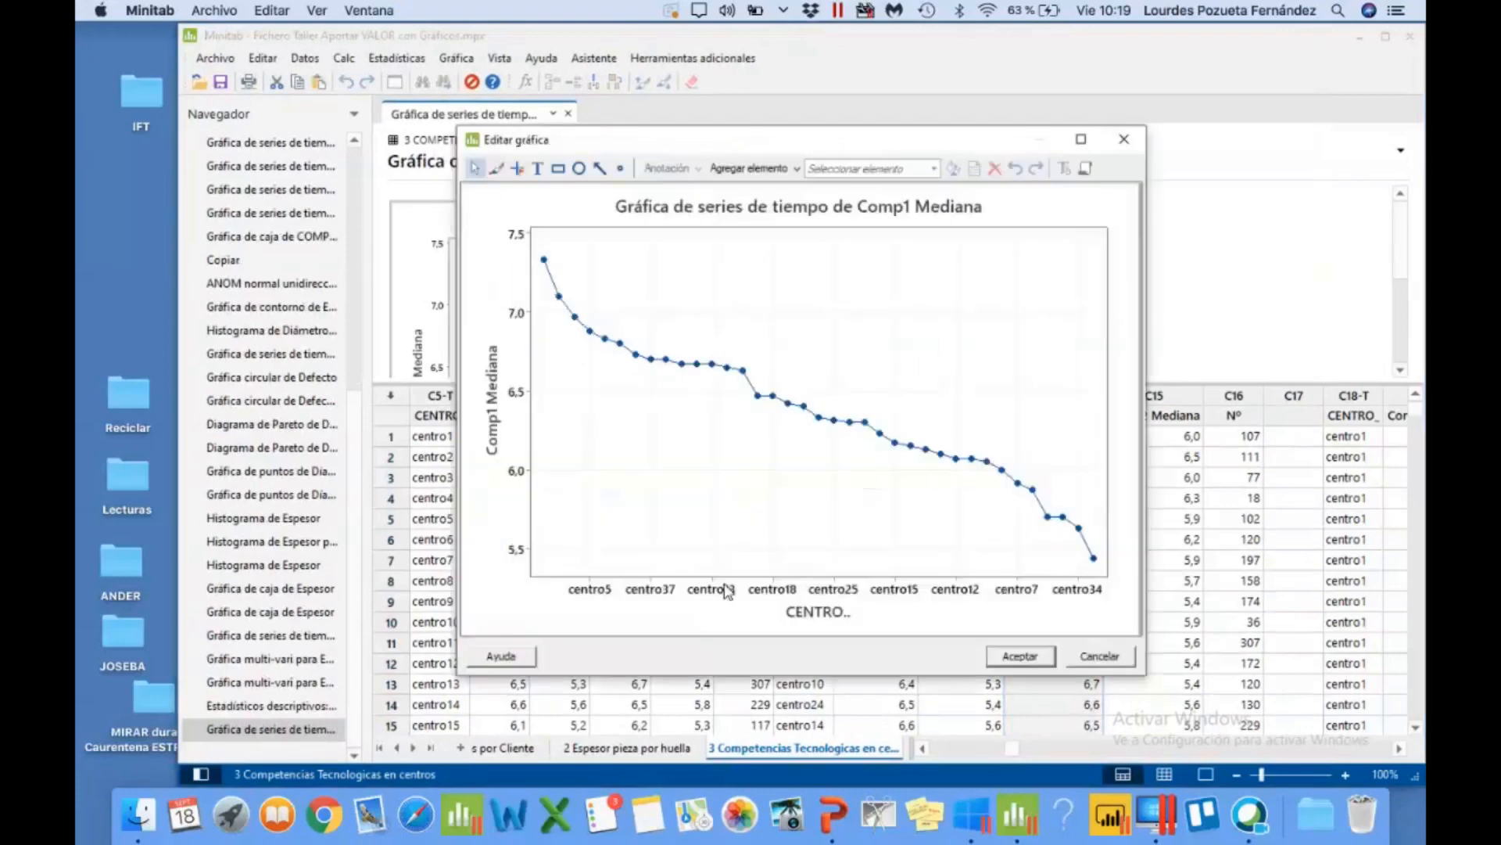
{"action": "double_click", "coordinate": [726, 596]}
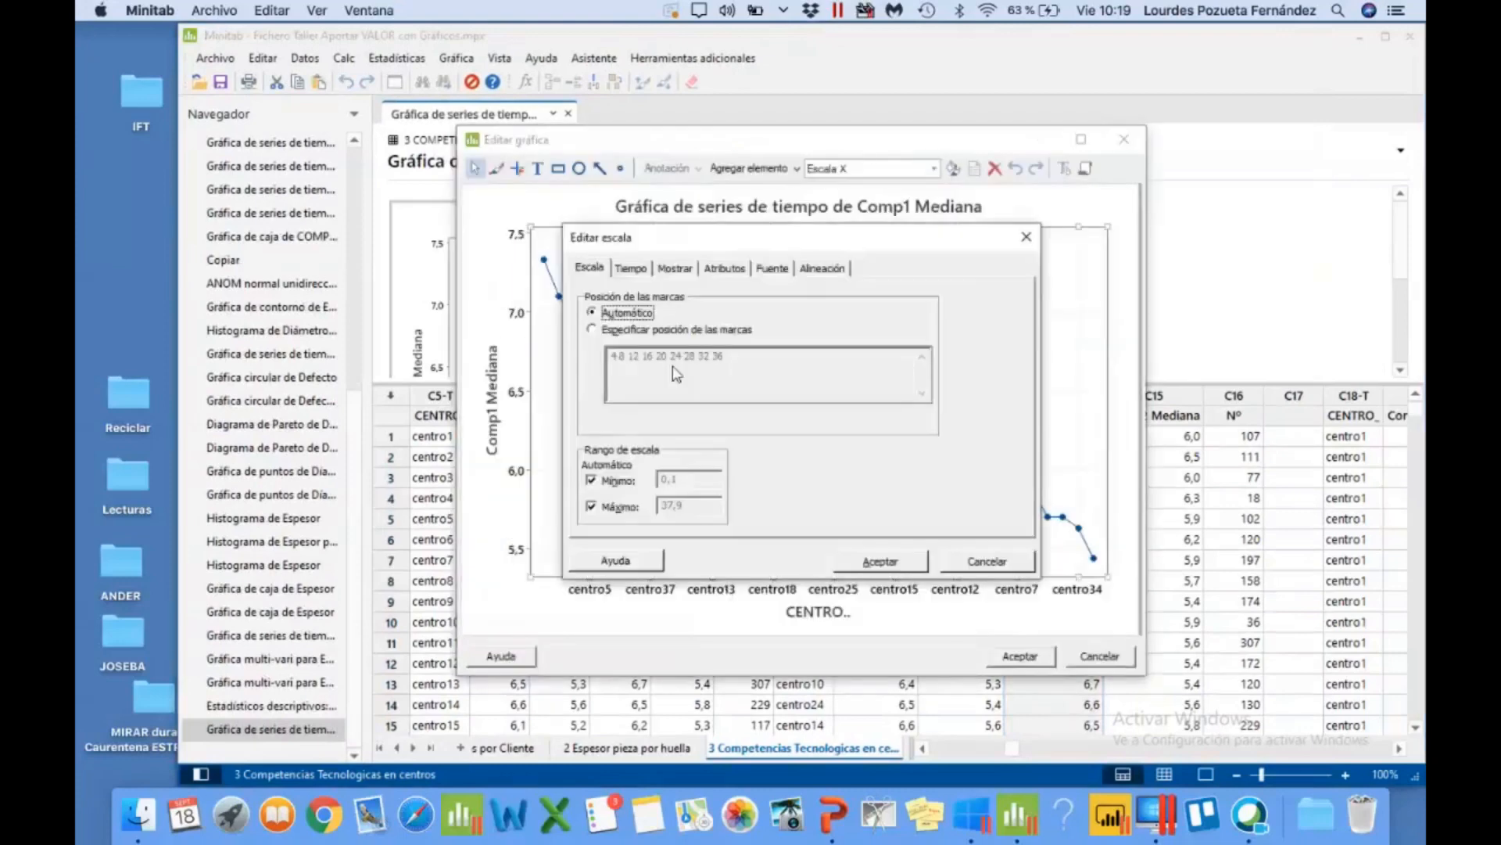
{"action": "left_click", "coordinate": [592, 329]}
{"action": "left_click_drag", "start_coordinate": [725, 356], "coordinate": [608, 357]}
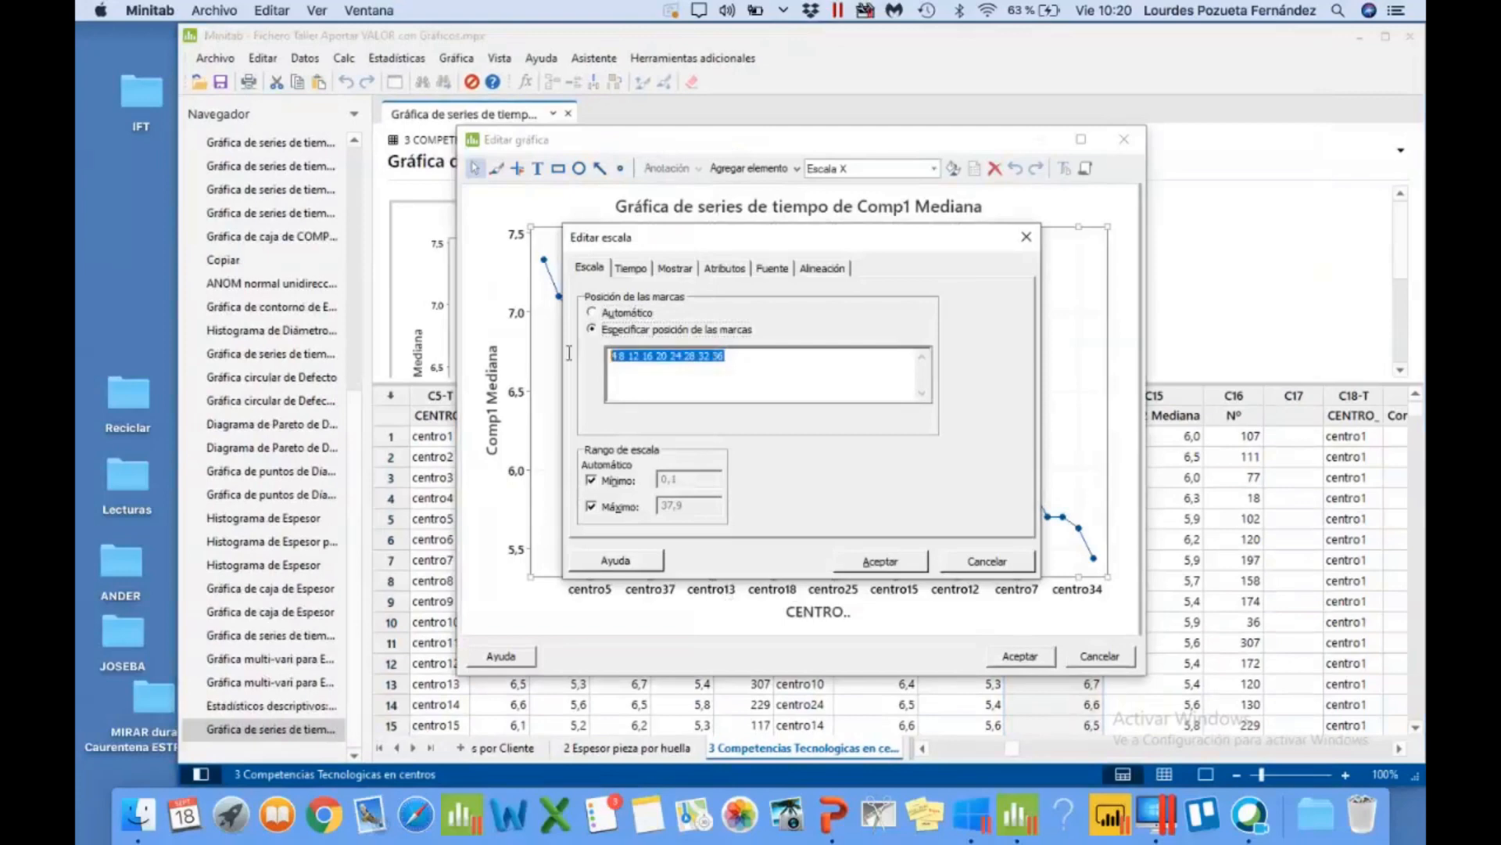
{"action": "type", "text": "1"}
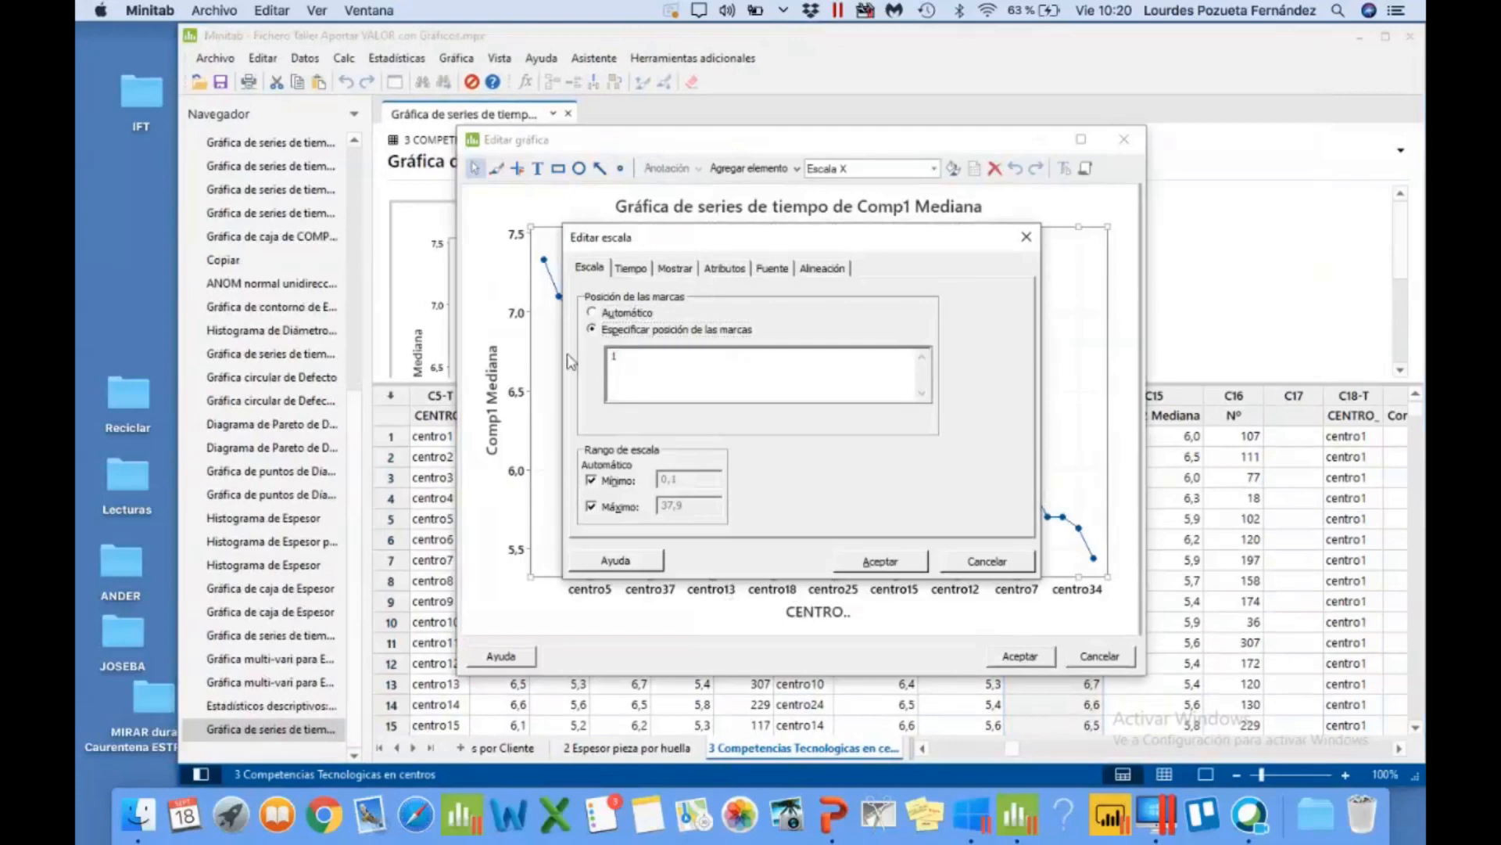
{"action": "type", "text": ":38"}
Step: Set the X scale text angle to 90 and apply the edits to the Comp1 Mediana plot
{"action": "left_click", "coordinate": [821, 268]}
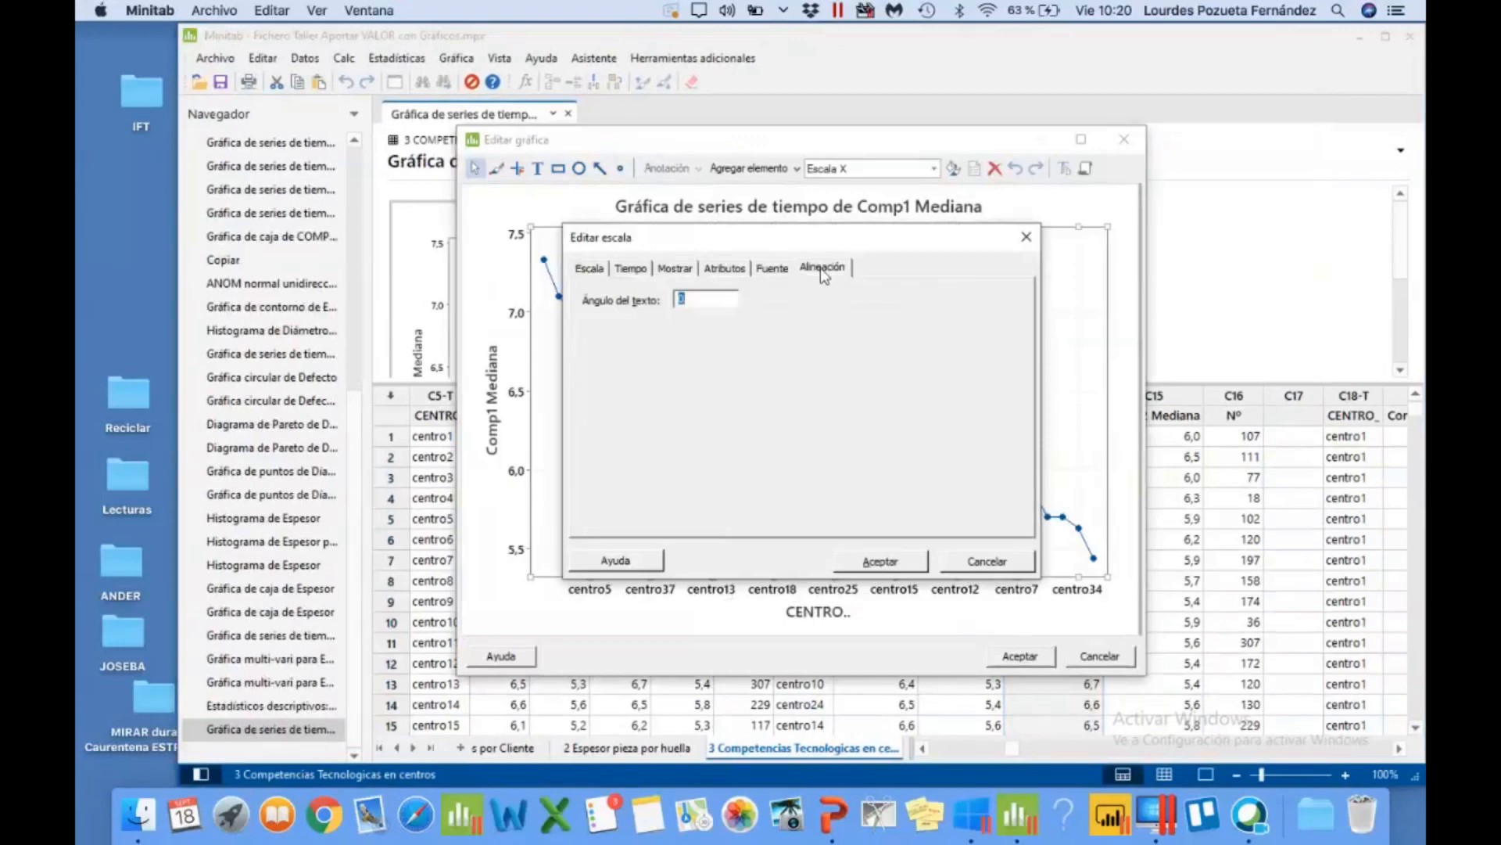
{"action": "type", "text": "90"}
{"action": "left_click", "coordinate": [887, 555]}
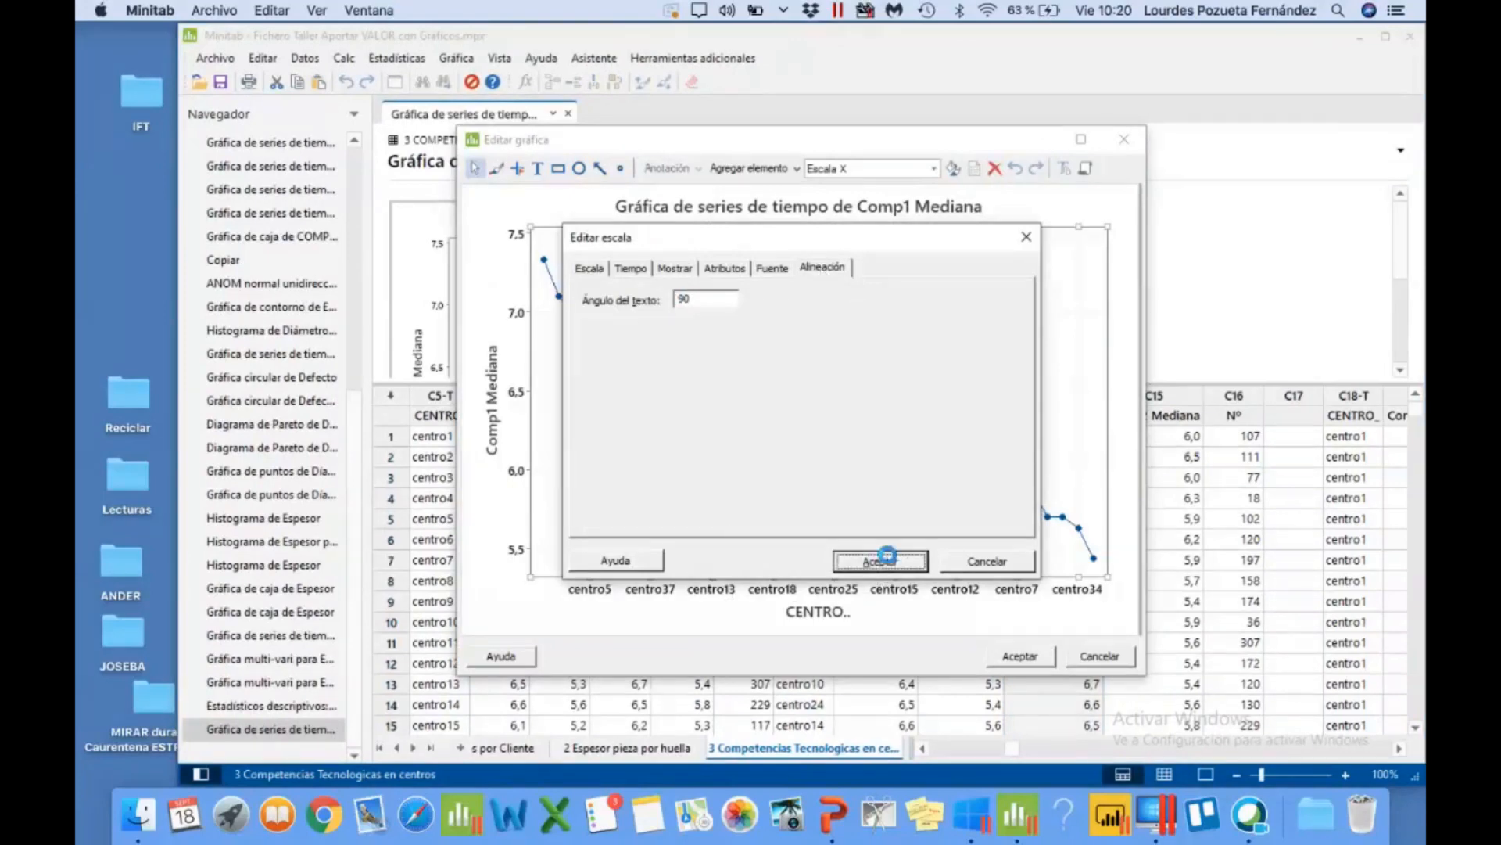
{"action": "left_click", "coordinate": [521, 272]}
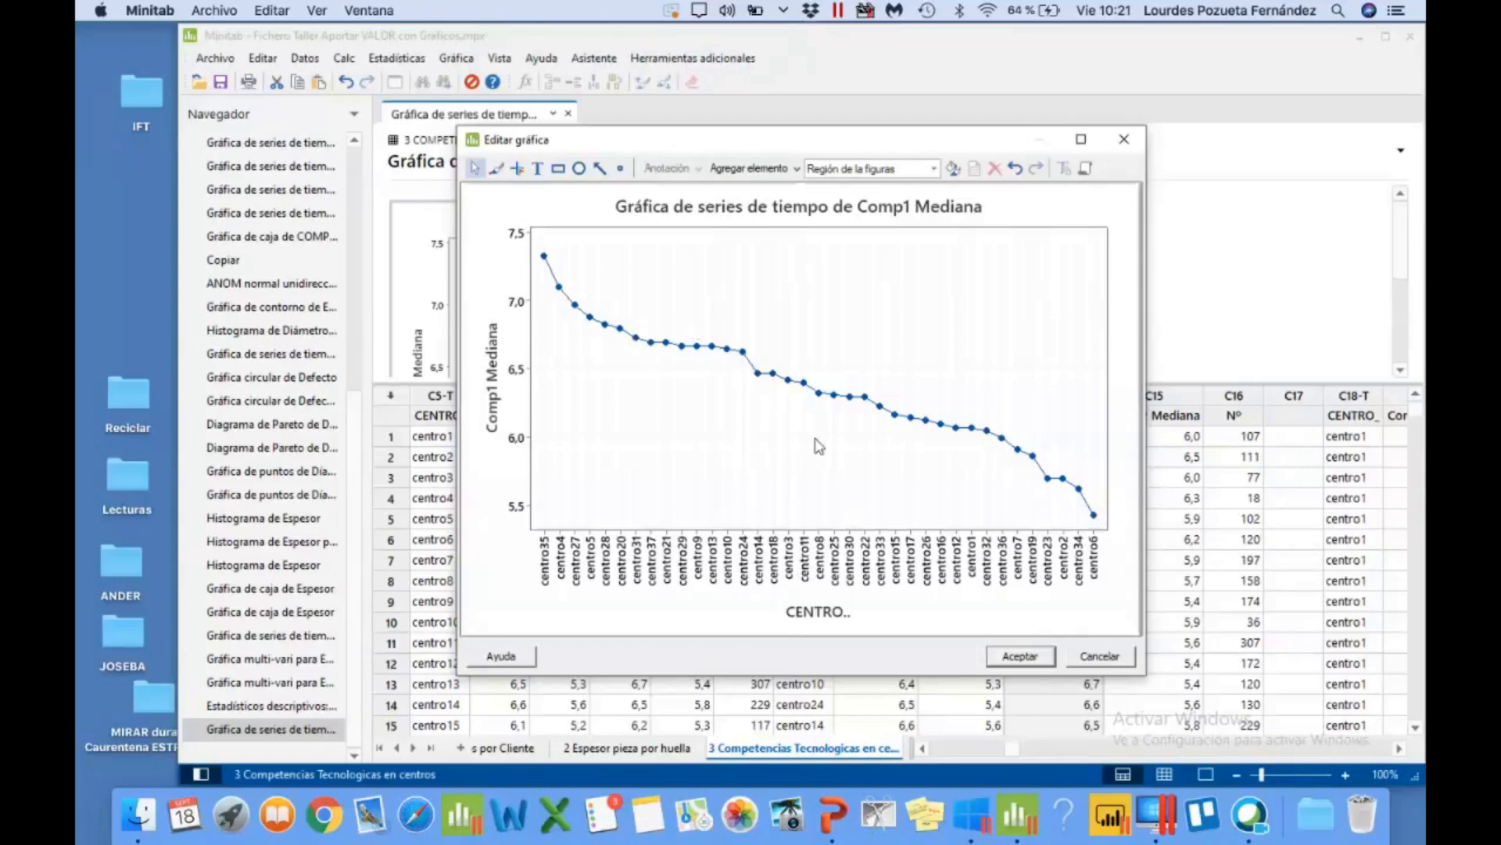
{"action": "left_click", "coordinate": [1018, 657]}
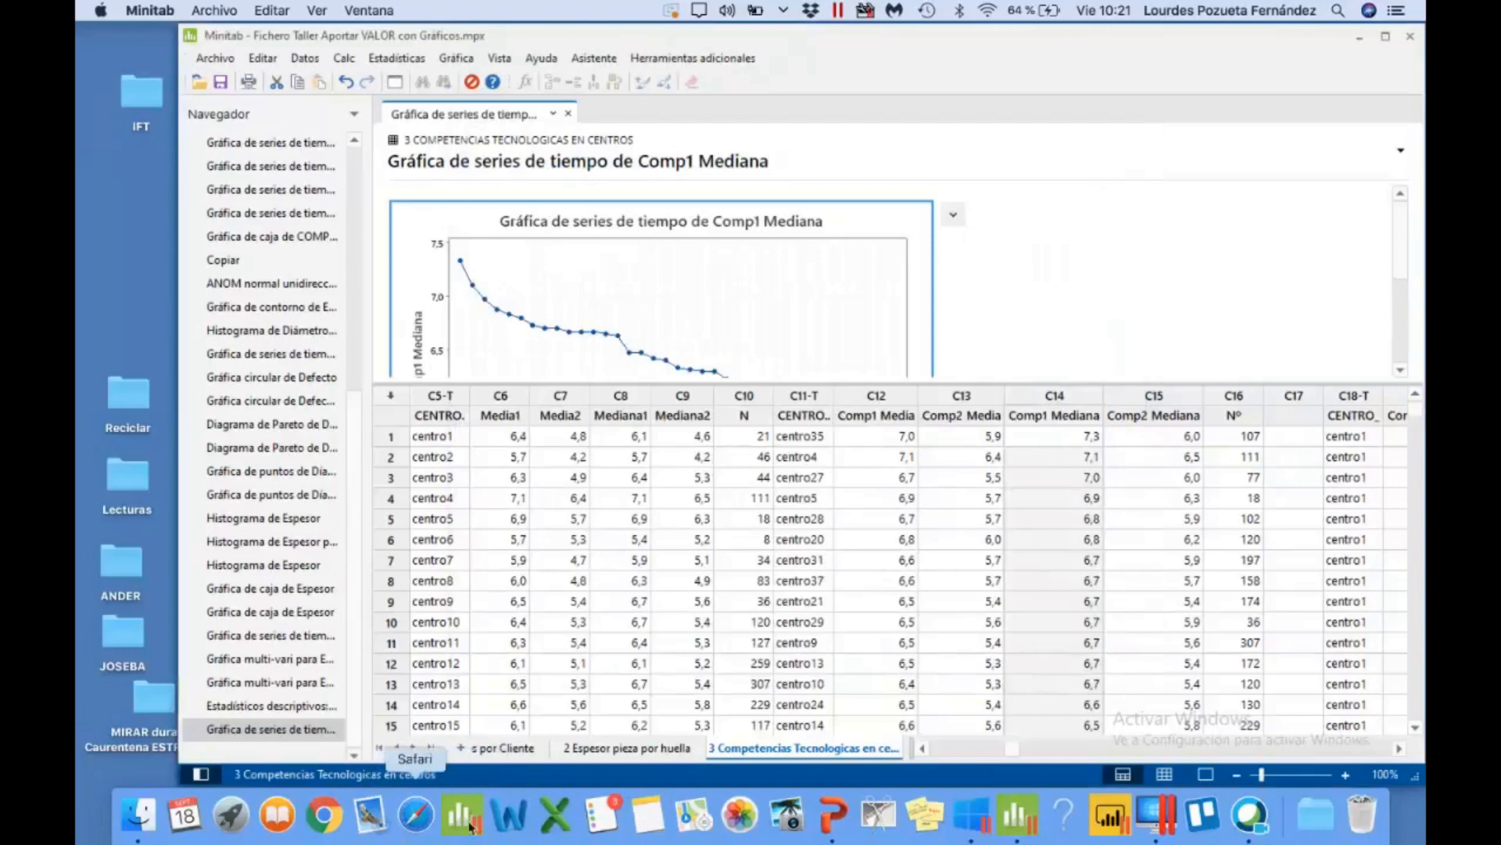
Step: Switch to PowerPoint and review the Caso 3 slides 19 and 20 on ordered medians, box plot and ANOM by centre
{"action": "left_click", "coordinate": [827, 815]}
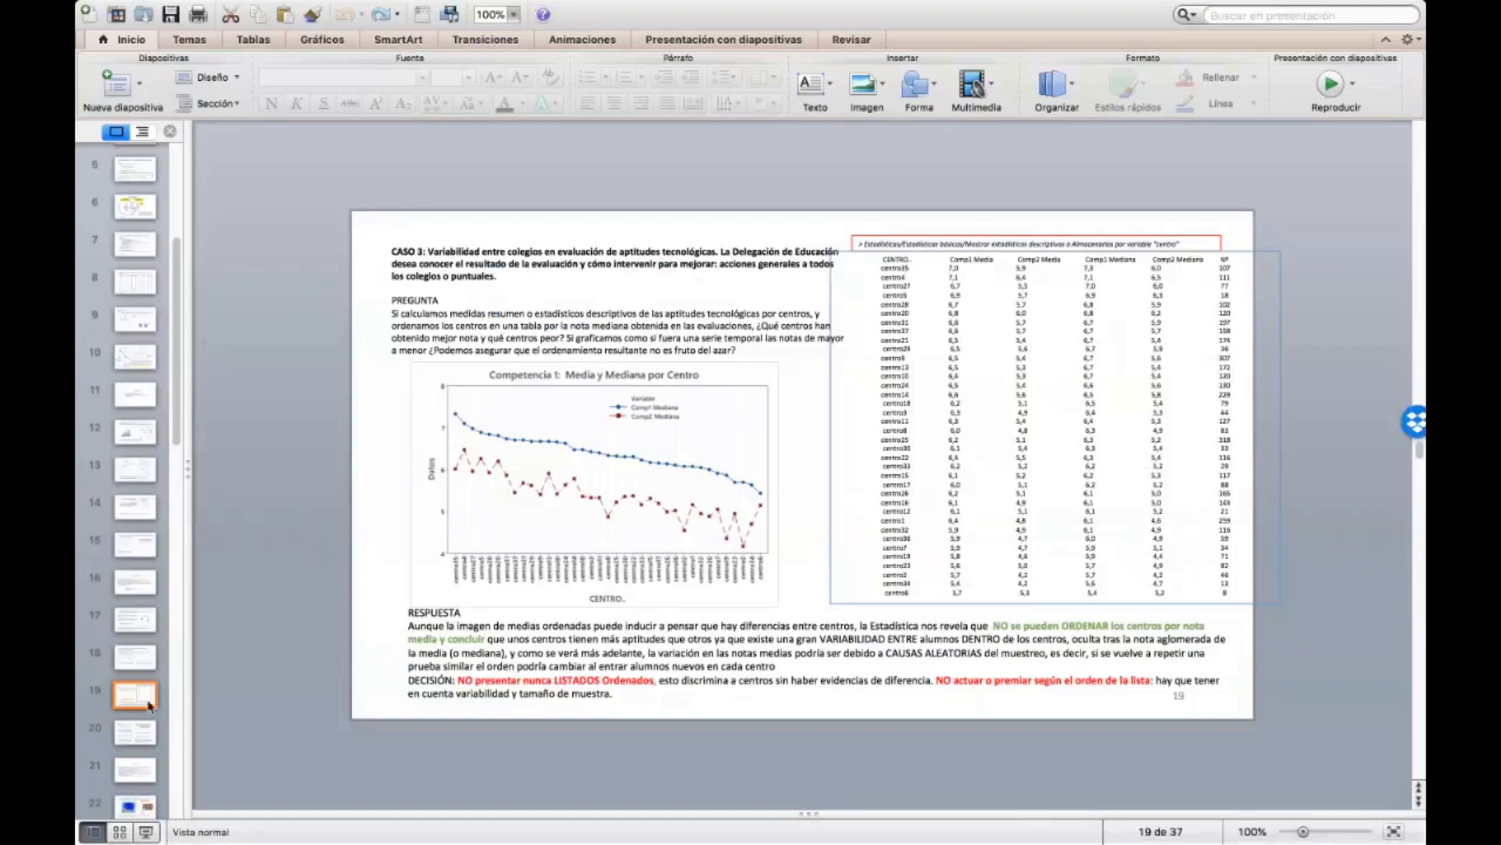
{"action": "left_click", "coordinate": [142, 737]}
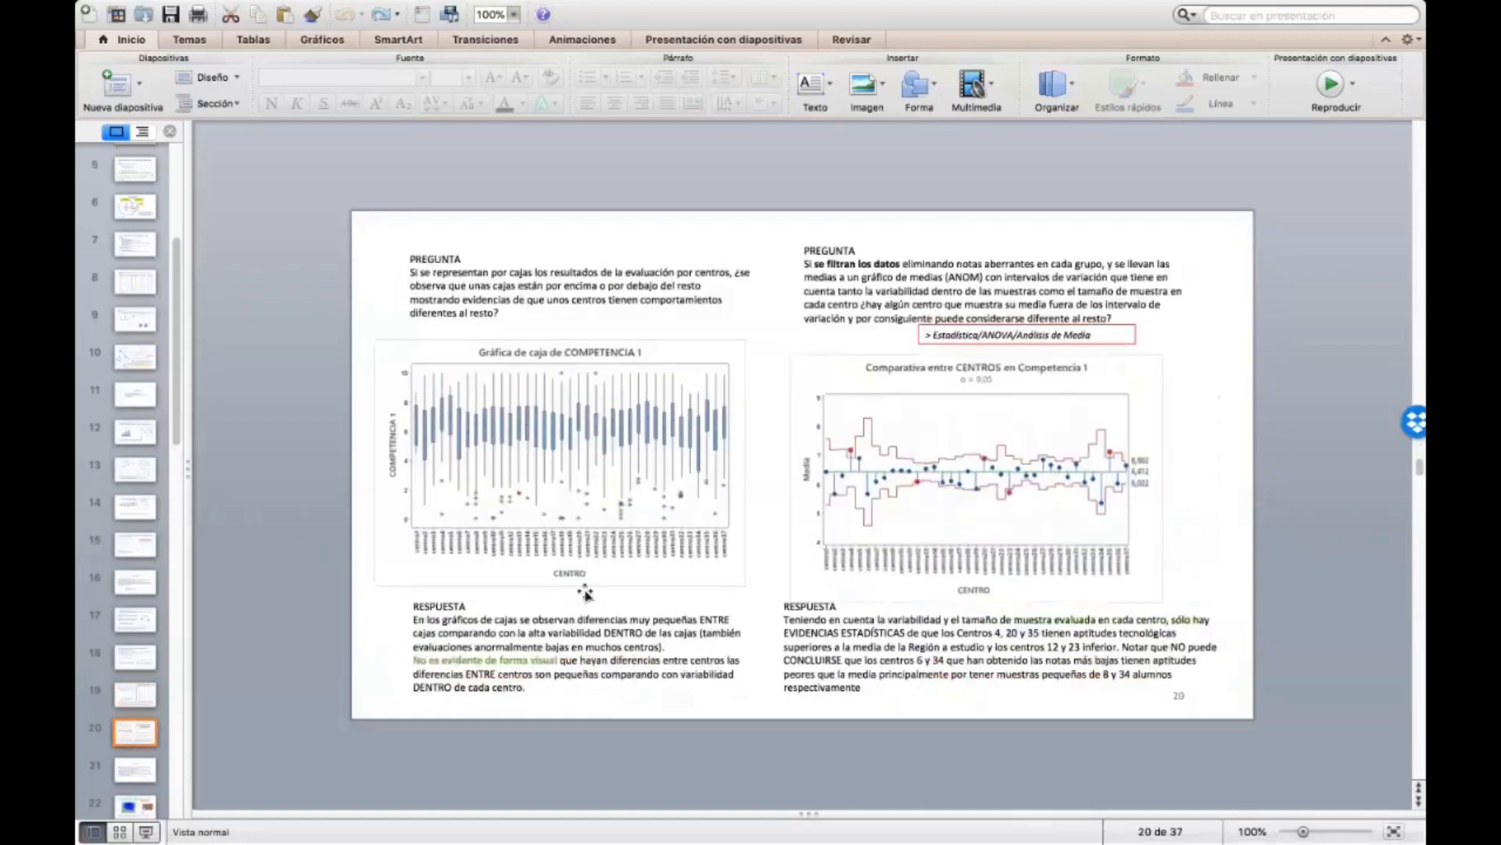